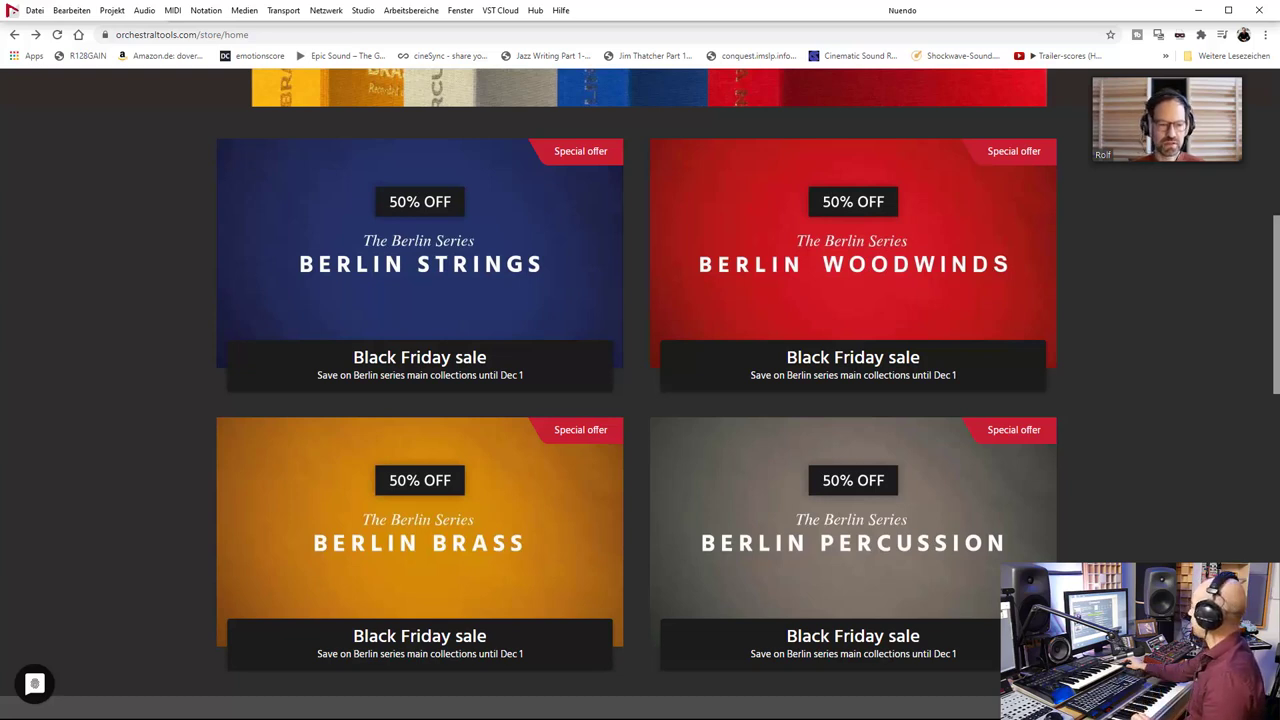
Switch to Nuendo, create a new empty project and add one Kontakt instrument track with Stereo Out as its output.
{"action": "key", "text": "ctrl+n"}
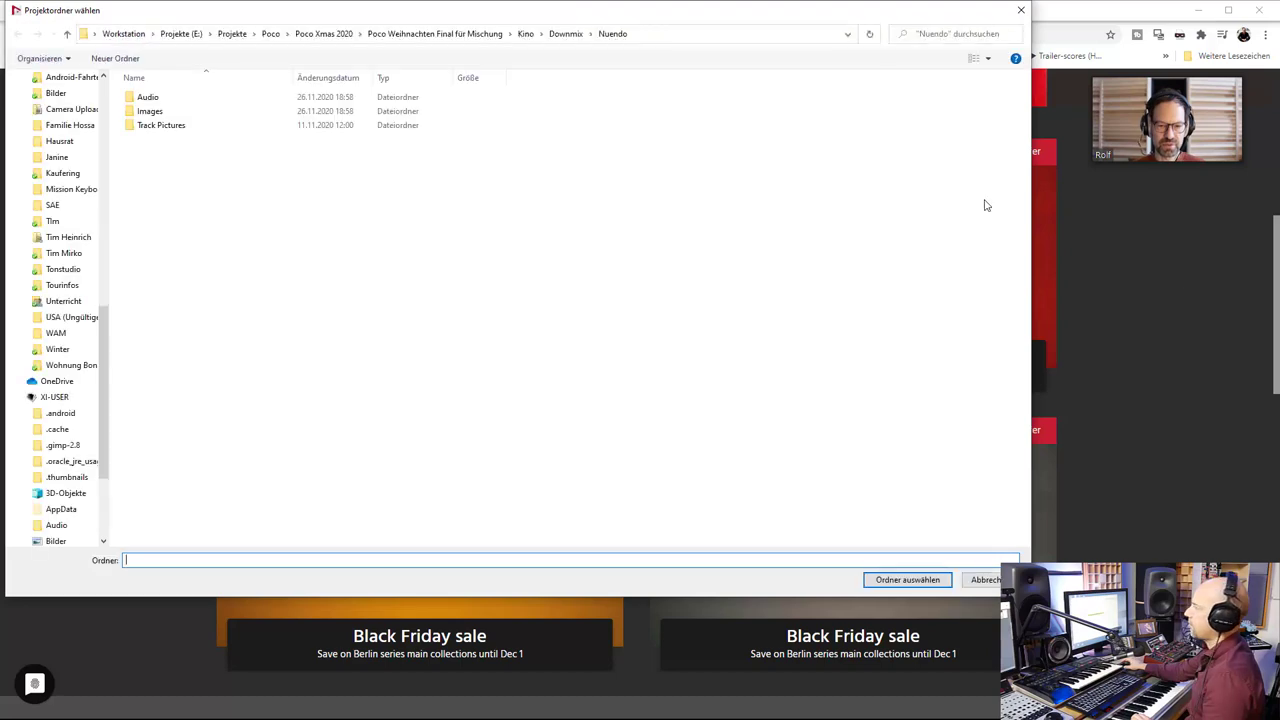
{"action": "key", "text": "Escape"}
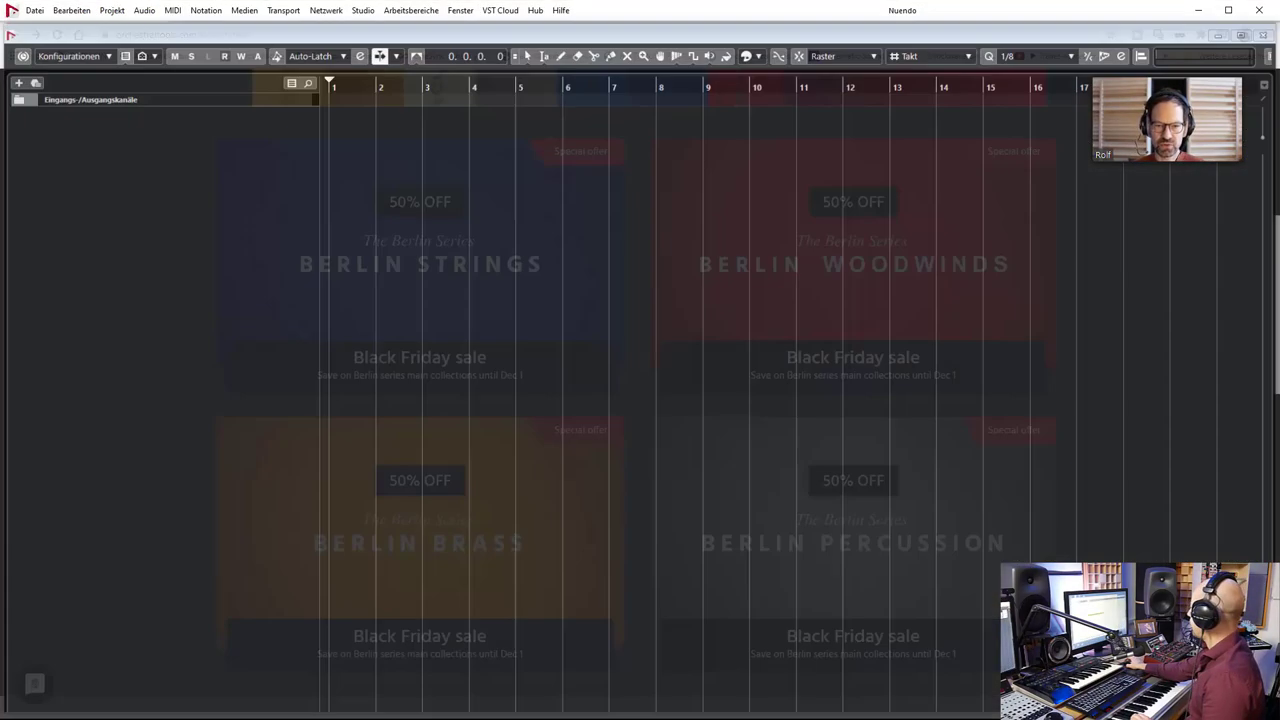
{"action": "right_click", "coordinate": [358, 185]}
{"action": "left_click", "coordinate": [389, 205]}
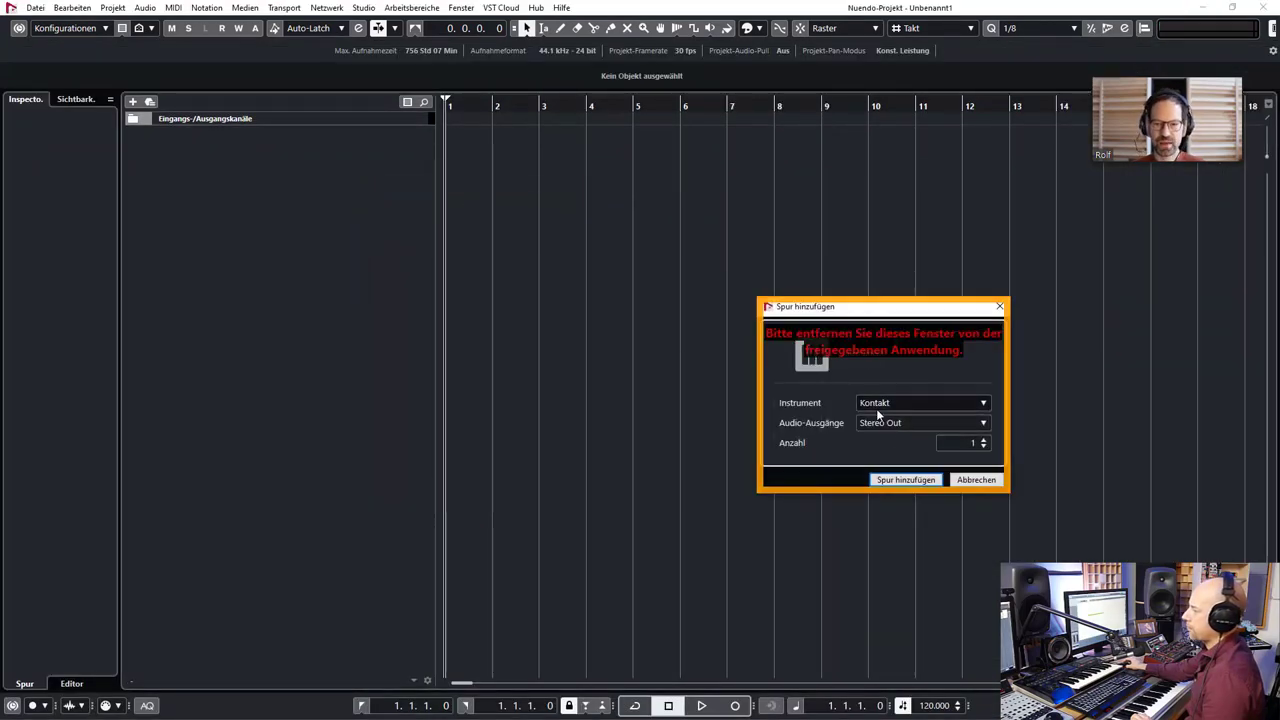
{"action": "left_click", "coordinate": [903, 481]}
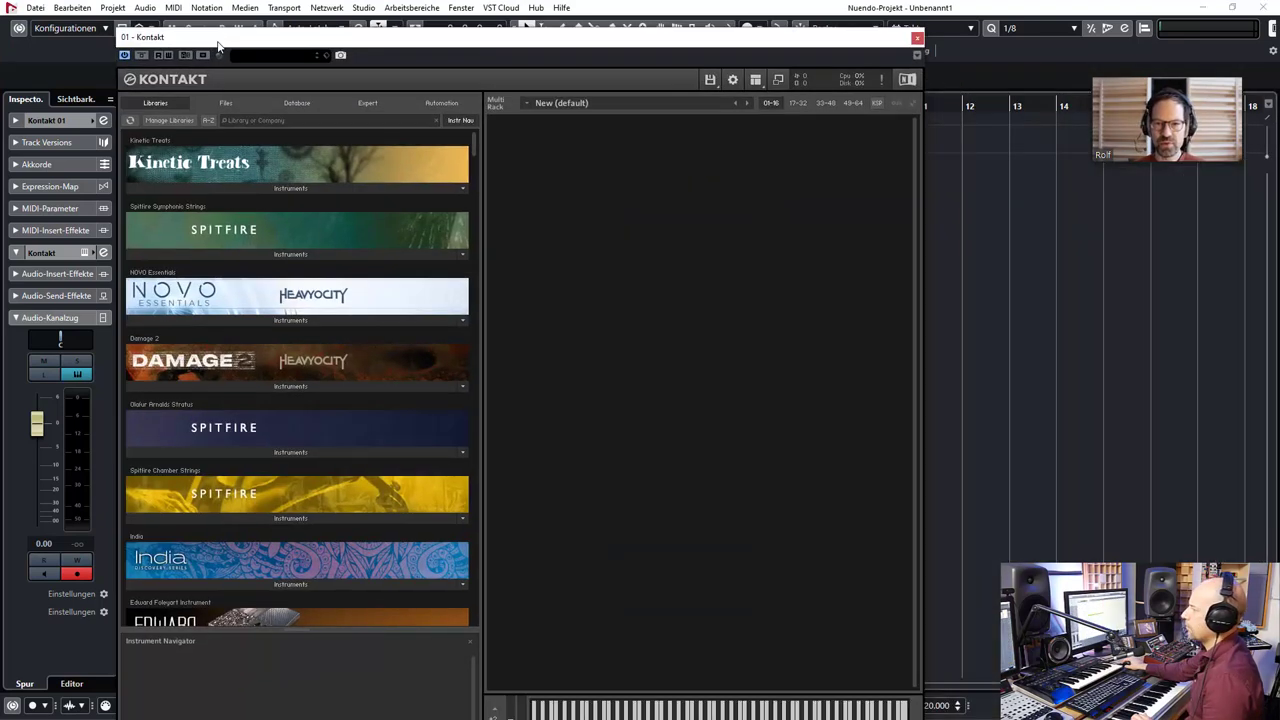
Filter the Kontakt libraries by "berlin" and open the Berlin Woodwinds instrument list.
{"action": "left_click", "coordinate": [273, 118]}
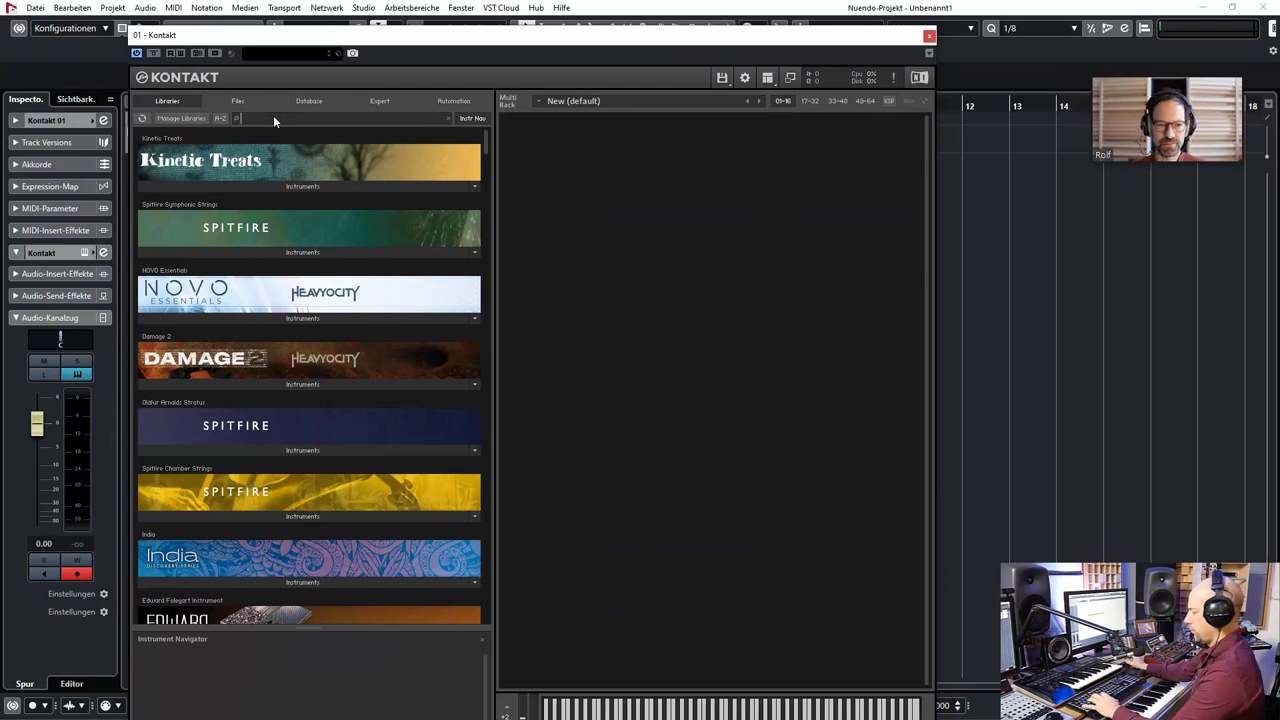
{"action": "type", "text": "berlin"}
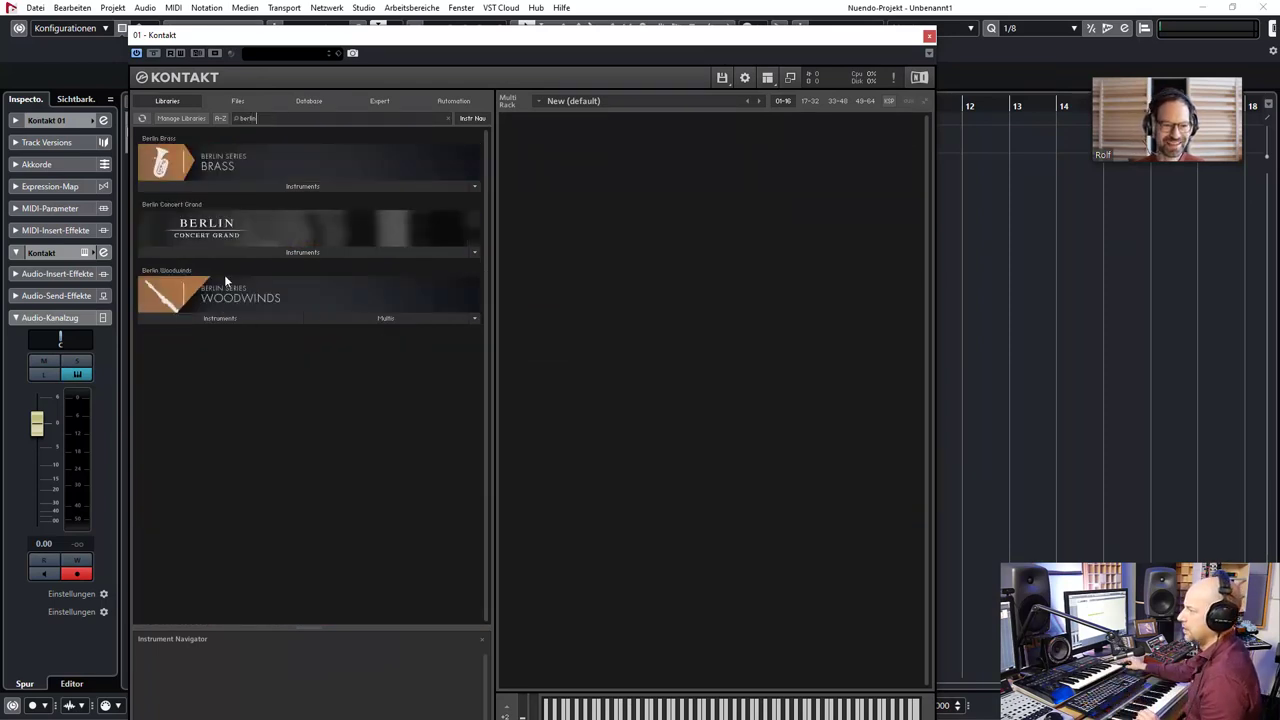
{"action": "left_click", "coordinate": [208, 318]}
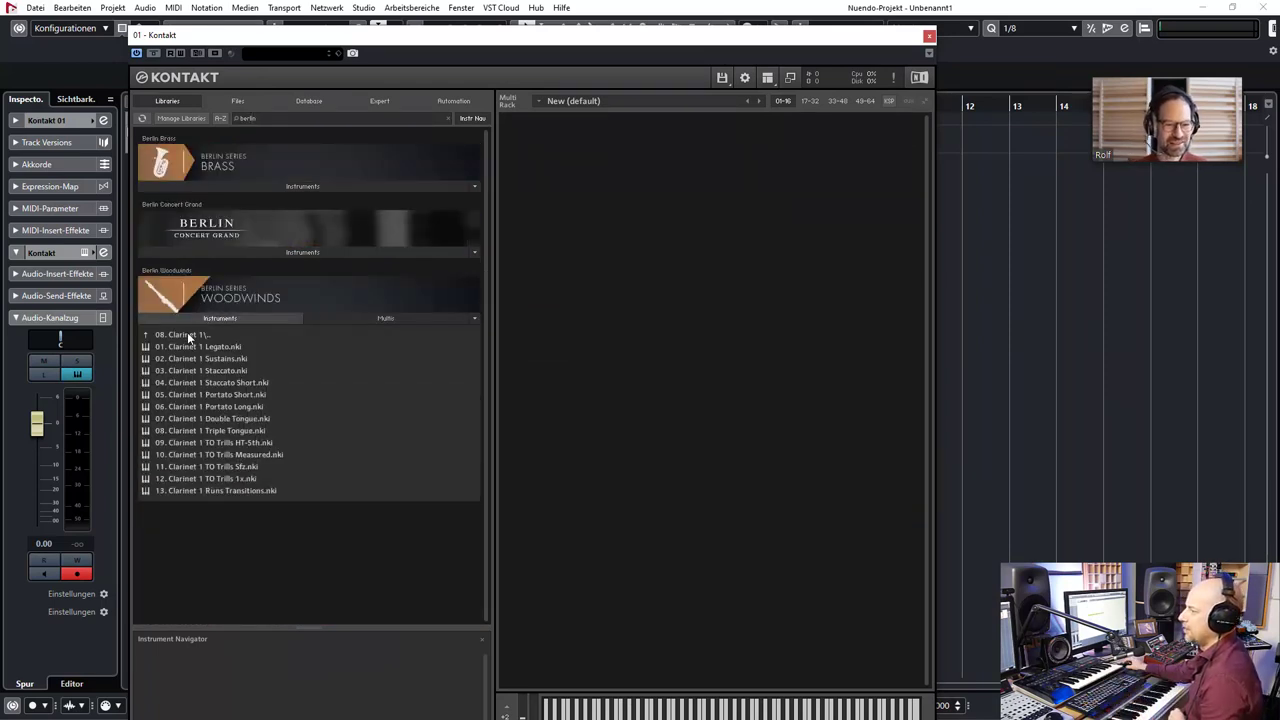
Browse the Berlin Woodwinds Single Articulations folder, inspect the Flute 2 patches and return to the list of instrument folders.
{"action": "left_click", "coordinate": [189, 336]}
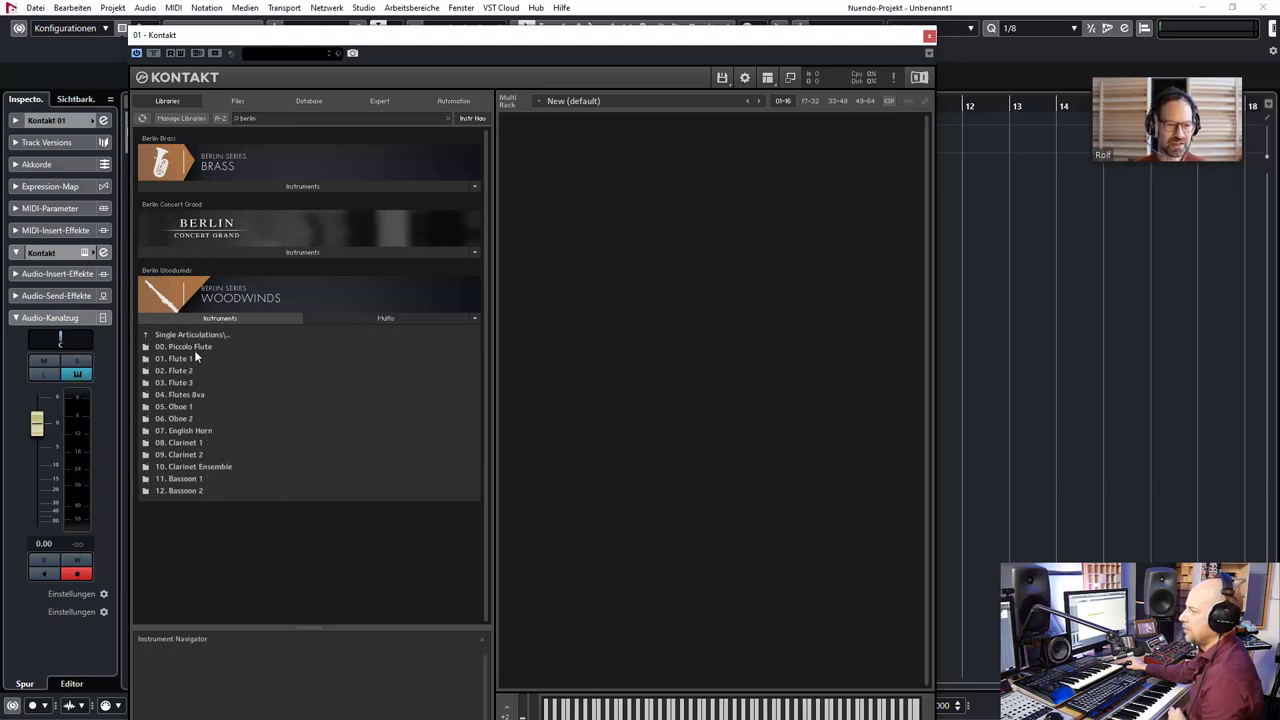
{"action": "left_click", "coordinate": [197, 335]}
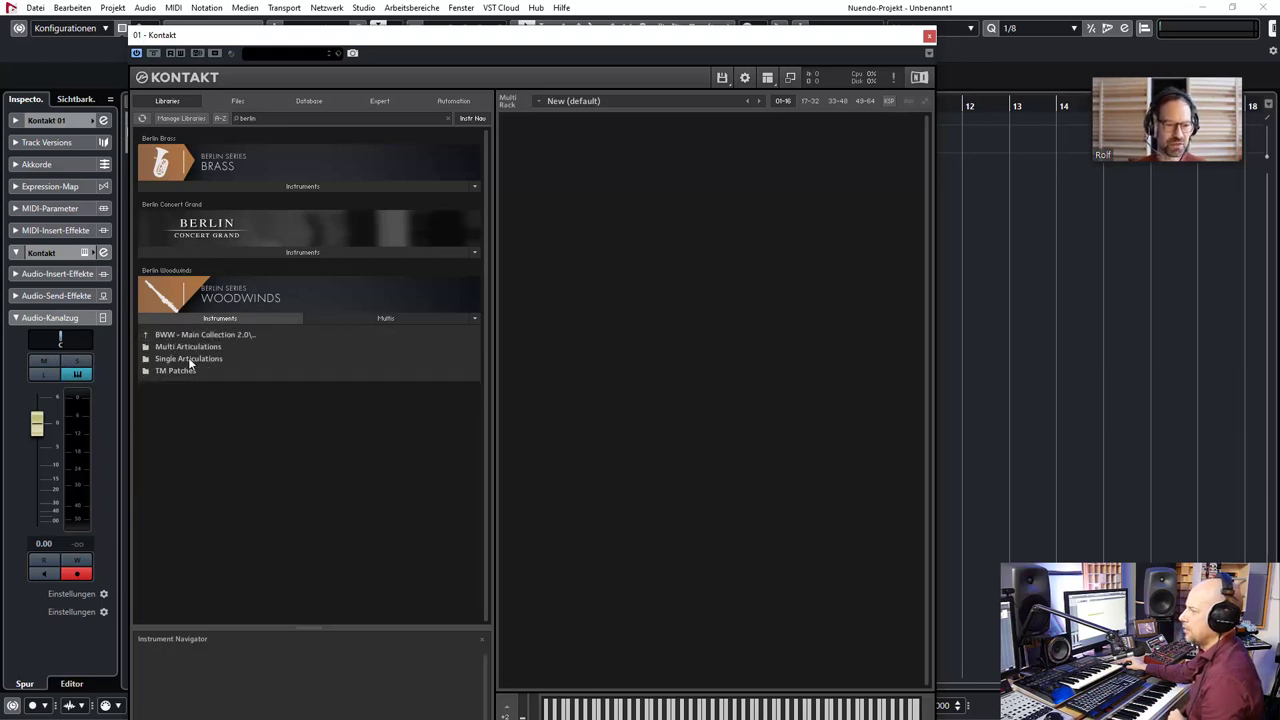
{"action": "left_click", "coordinate": [188, 358]}
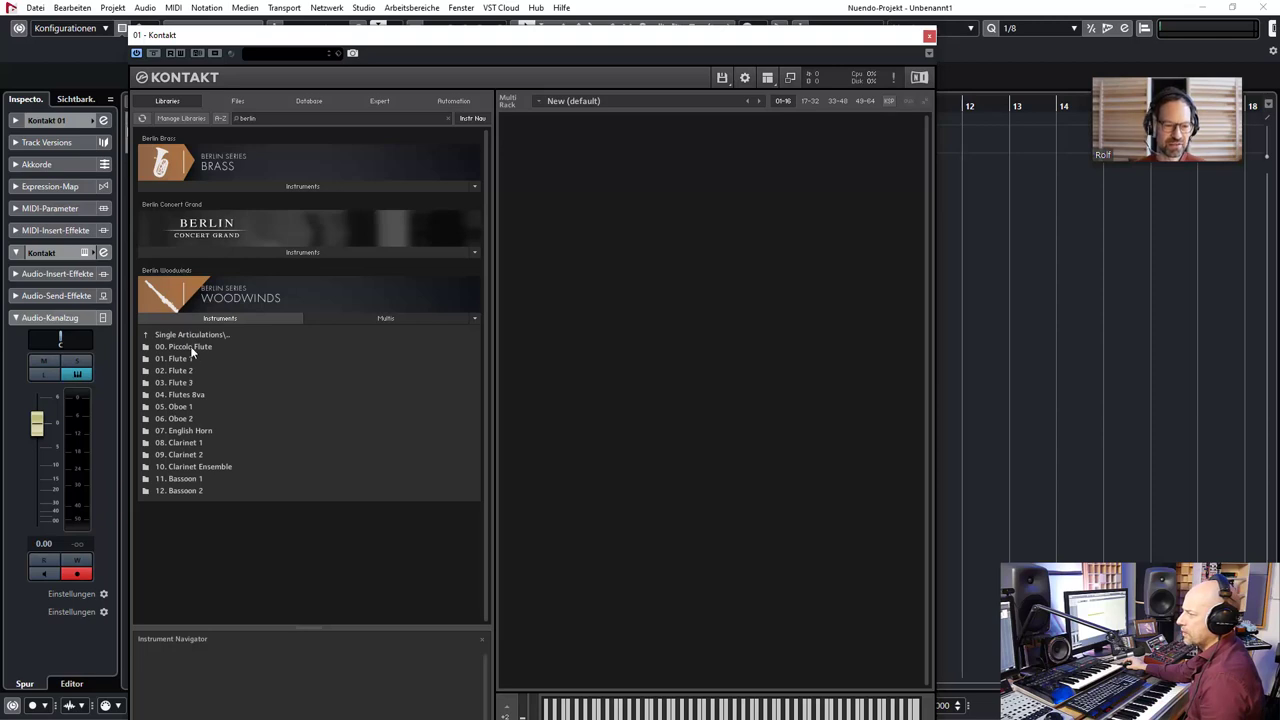
{"action": "left_click_drag", "start_coordinate": [274, 38], "coordinate": [278, 27]}
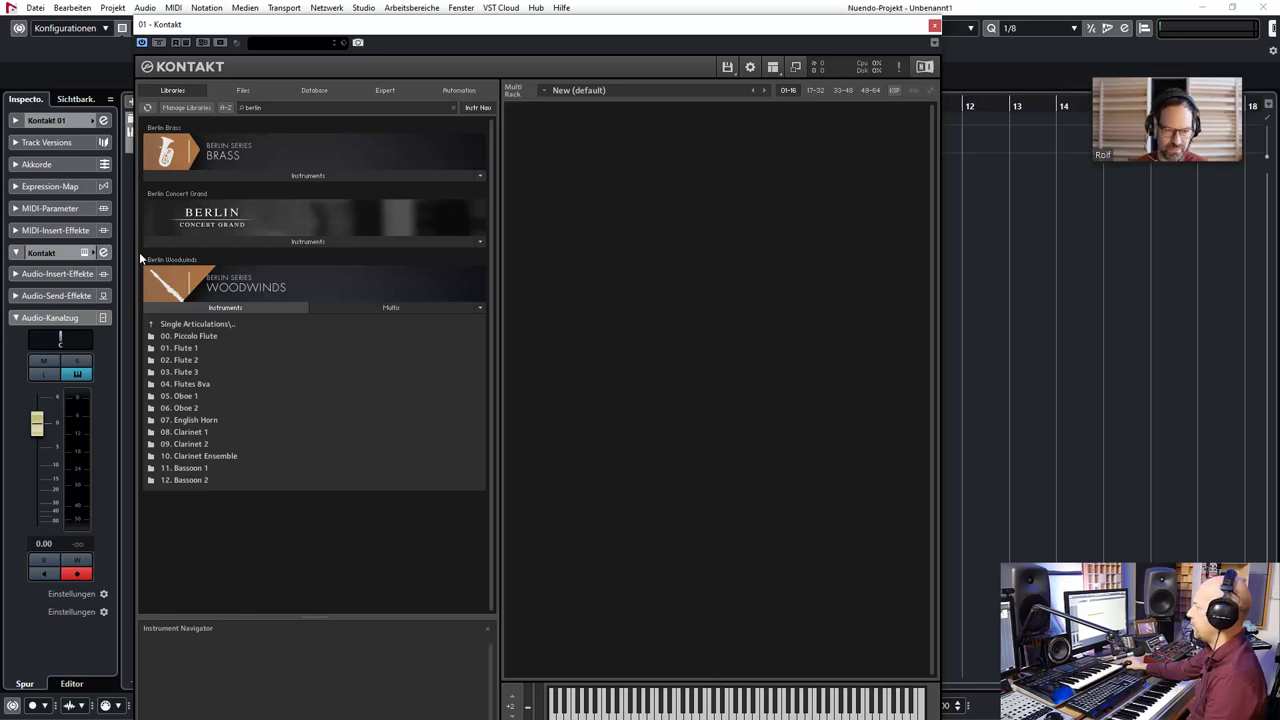
{"action": "double_click", "coordinate": [186, 366]}
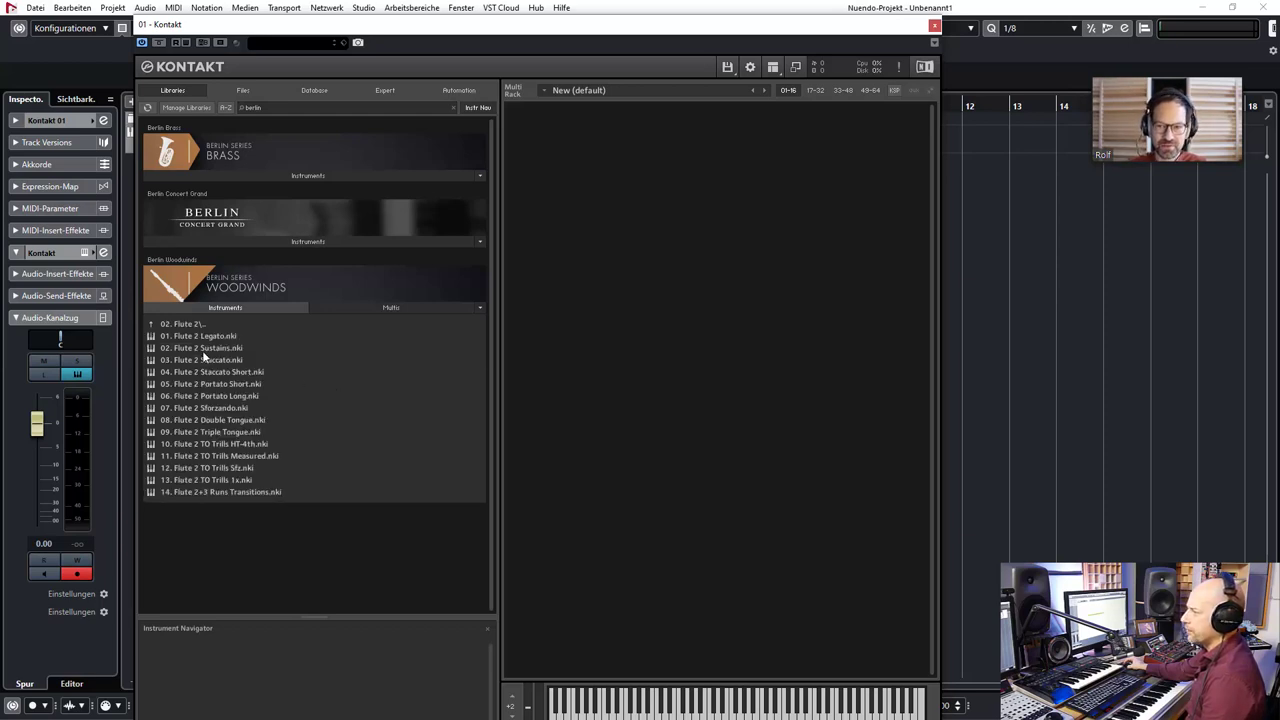
{"action": "double_click", "coordinate": [174, 325]}
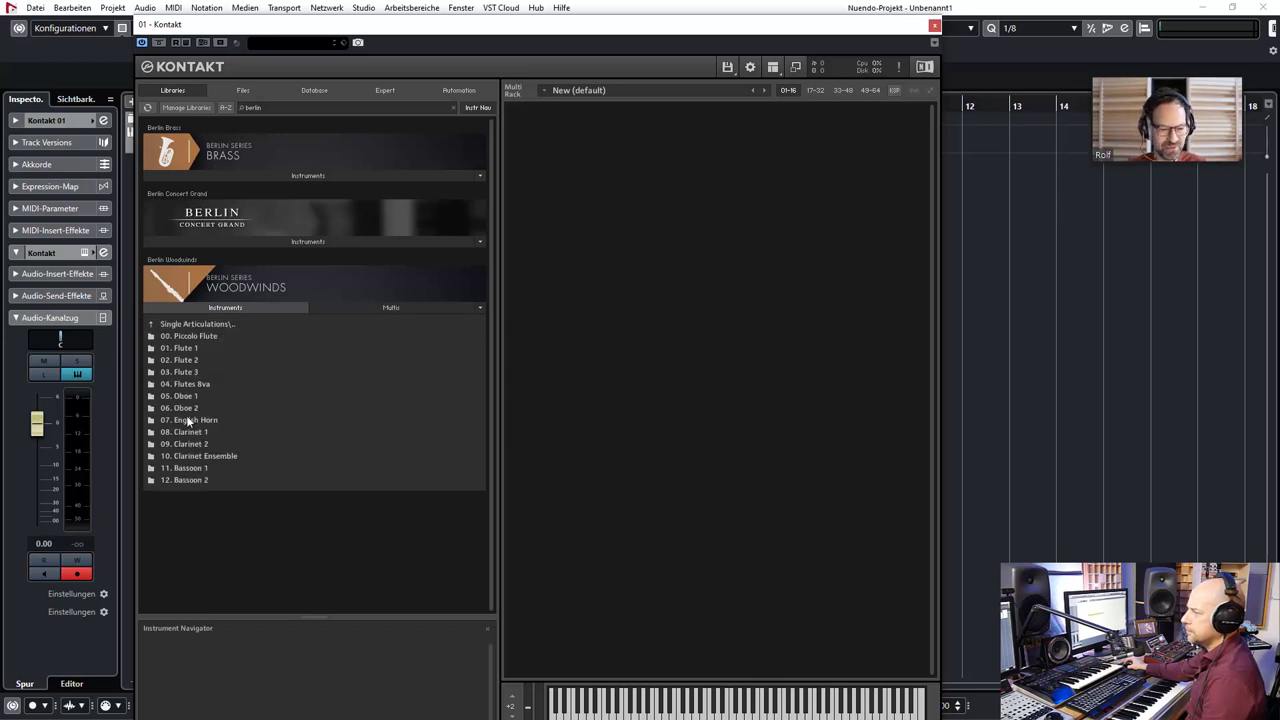
Open the Berlin Brass instruments, go up from Horn Ensemble to Single Articulations, and view the brass and woodwind folders together.
{"action": "left_click", "coordinate": [203, 176]}
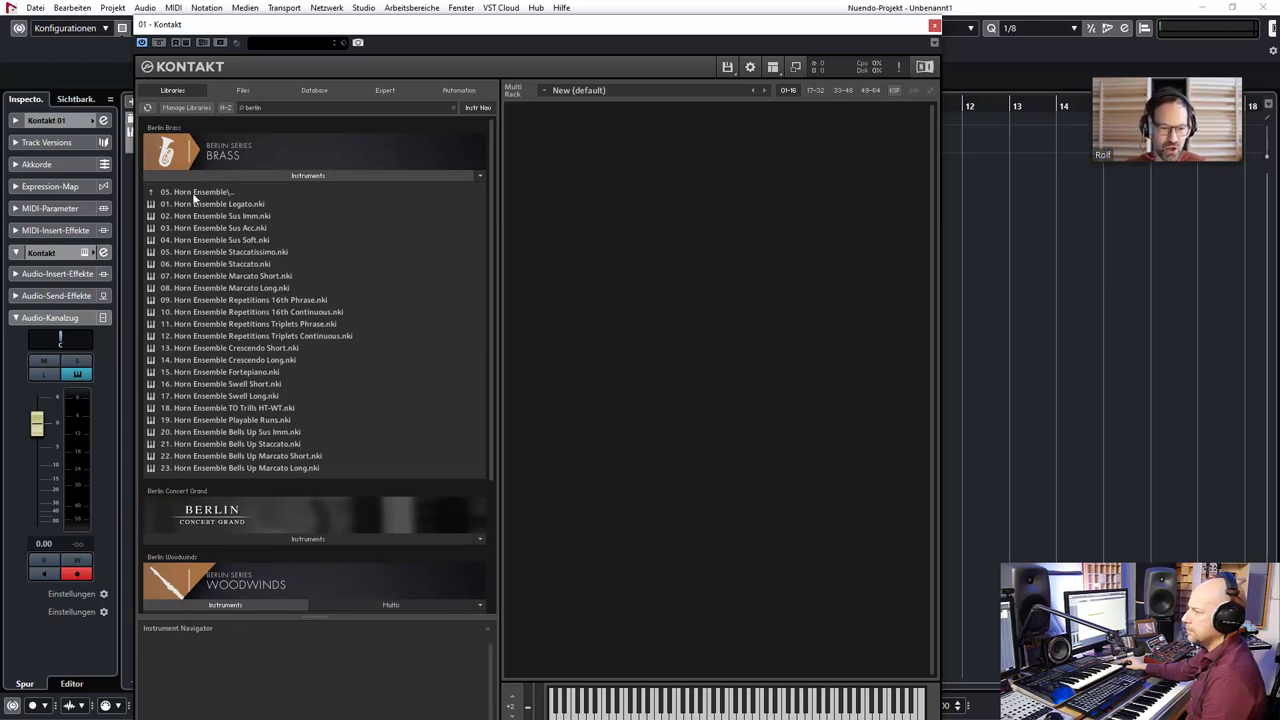
{"action": "left_click", "coordinate": [217, 605]}
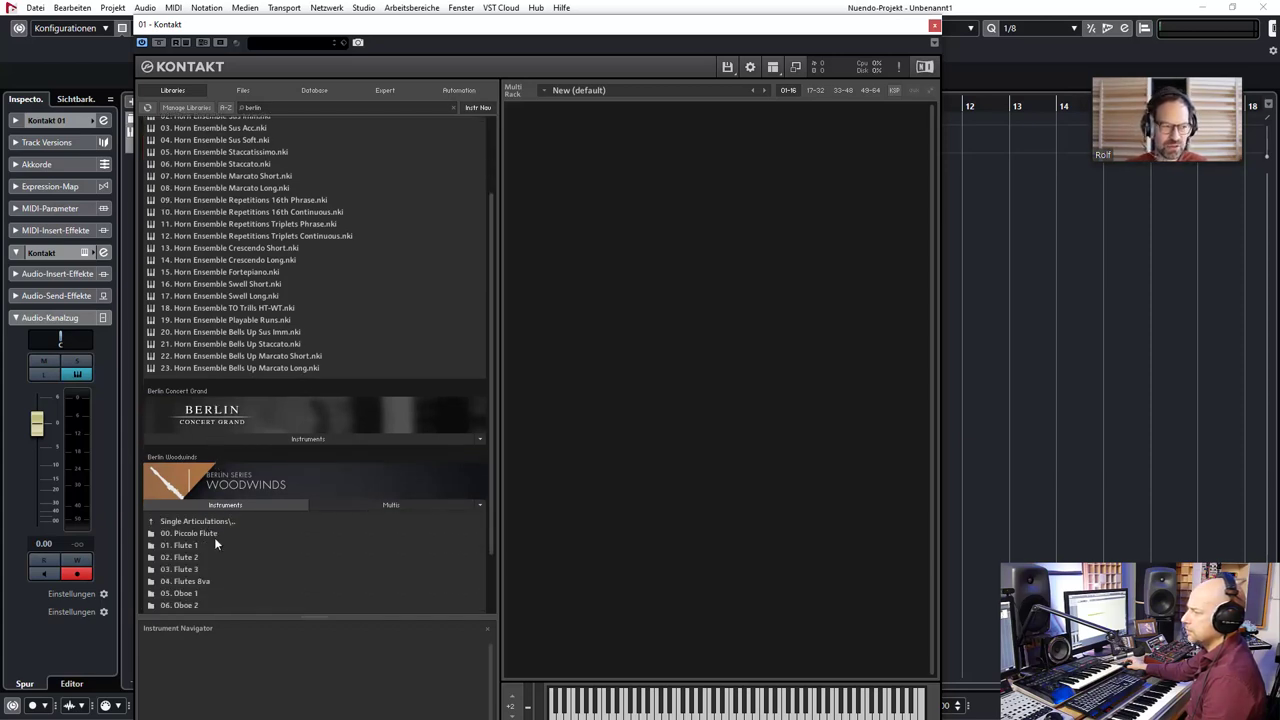
{"action": "scroll", "coordinate": [250, 540], "scroll_direction": "down", "scroll_amount": 2}
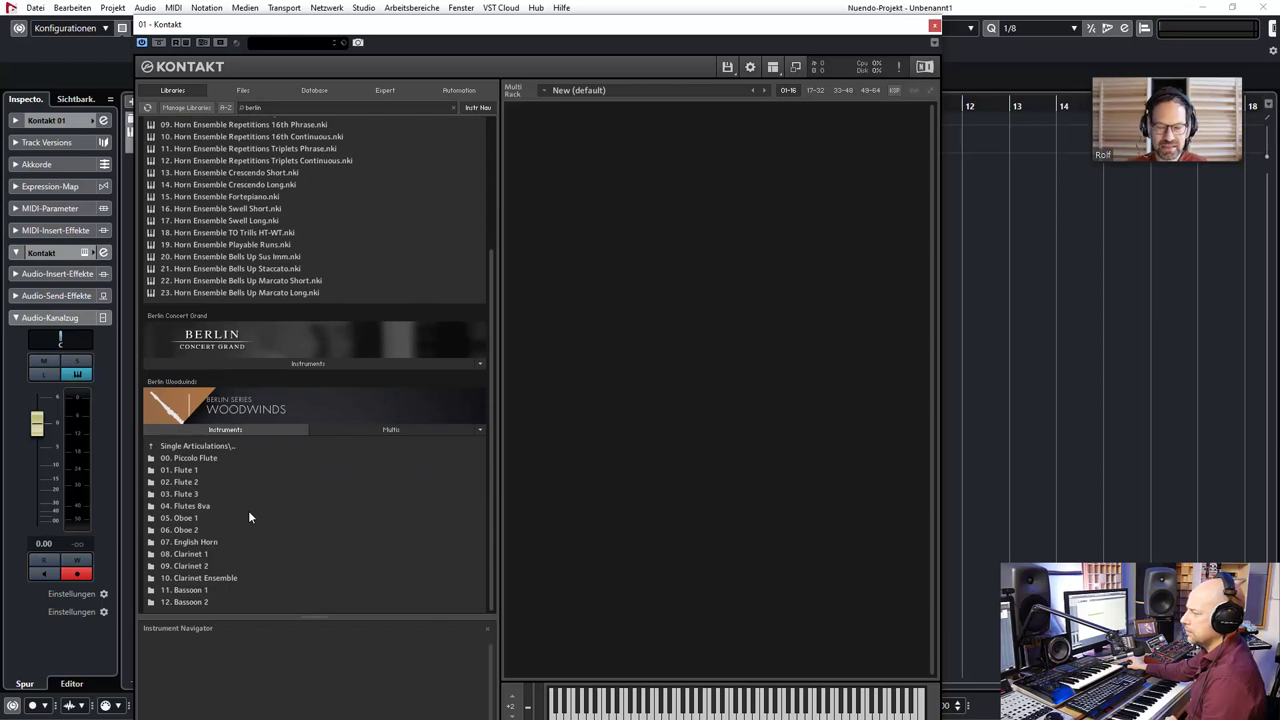
{"action": "scroll", "coordinate": [306, 402], "scroll_direction": "up", "scroll_amount": 2}
{"action": "scroll", "coordinate": [307, 404], "scroll_direction": "up", "scroll_amount": 2}
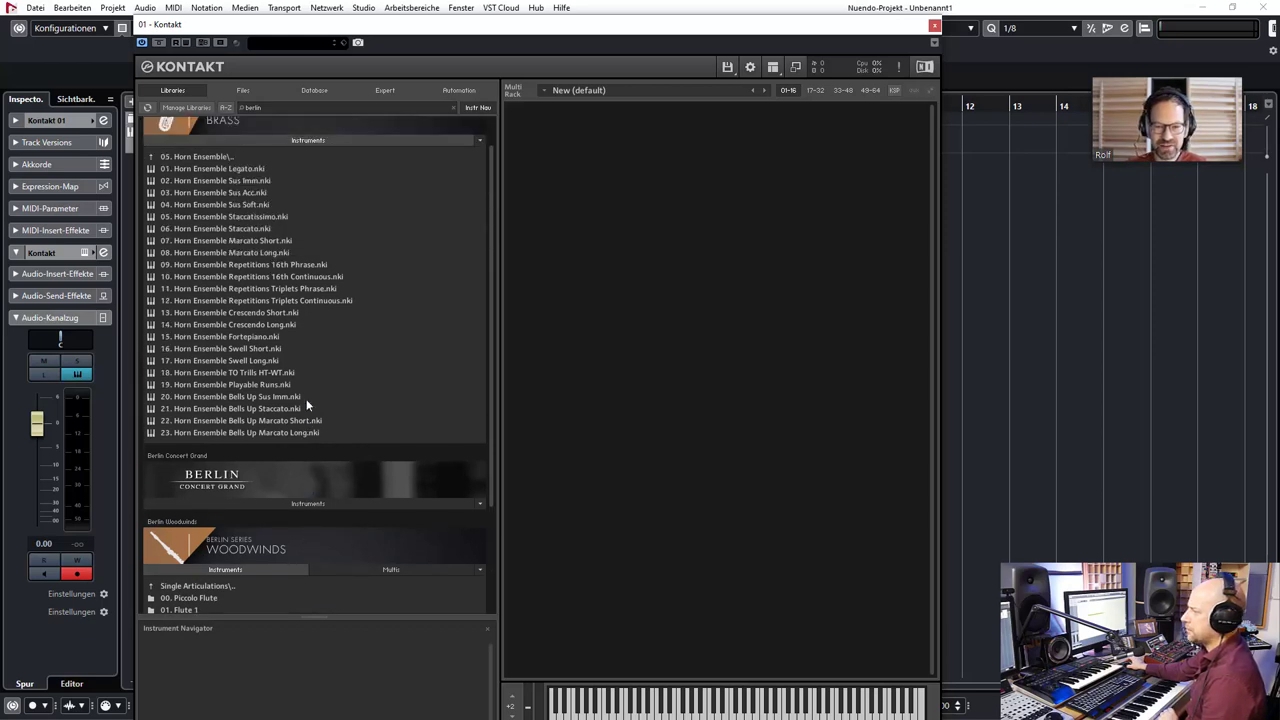
{"action": "left_click", "coordinate": [211, 156]}
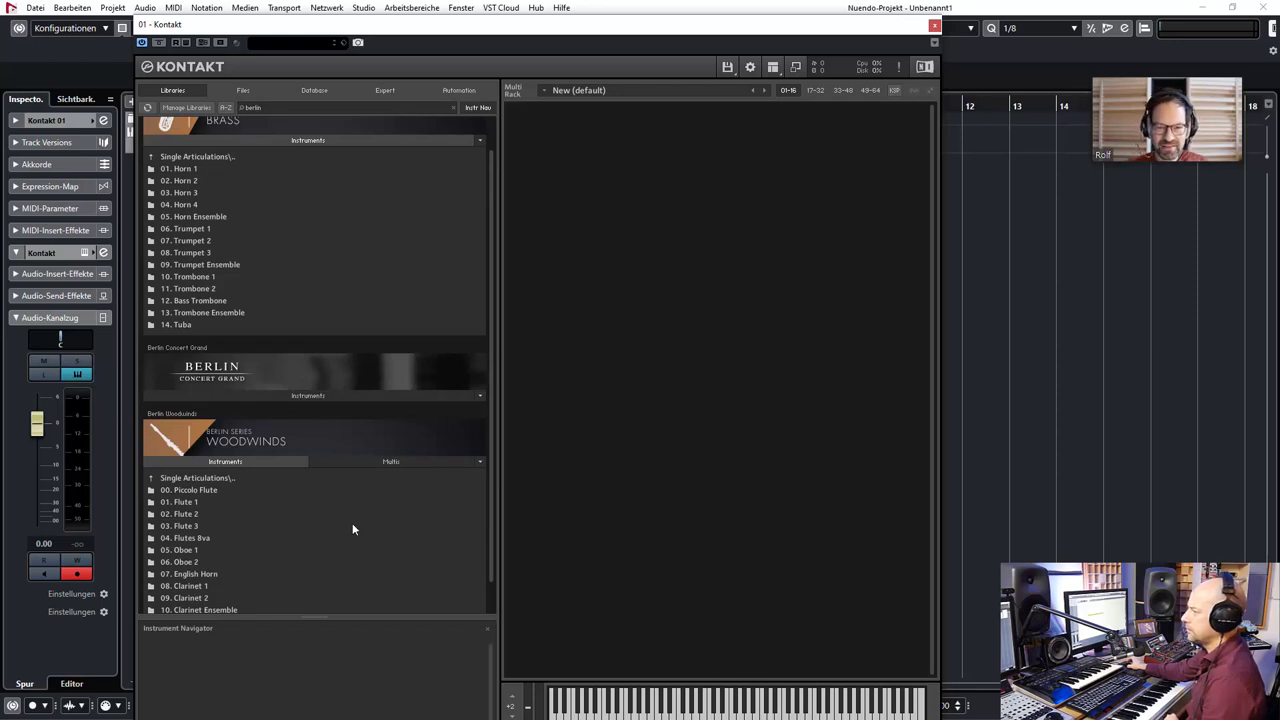
{"action": "scroll", "coordinate": [352, 526], "scroll_direction": "down", "scroll_amount": 1}
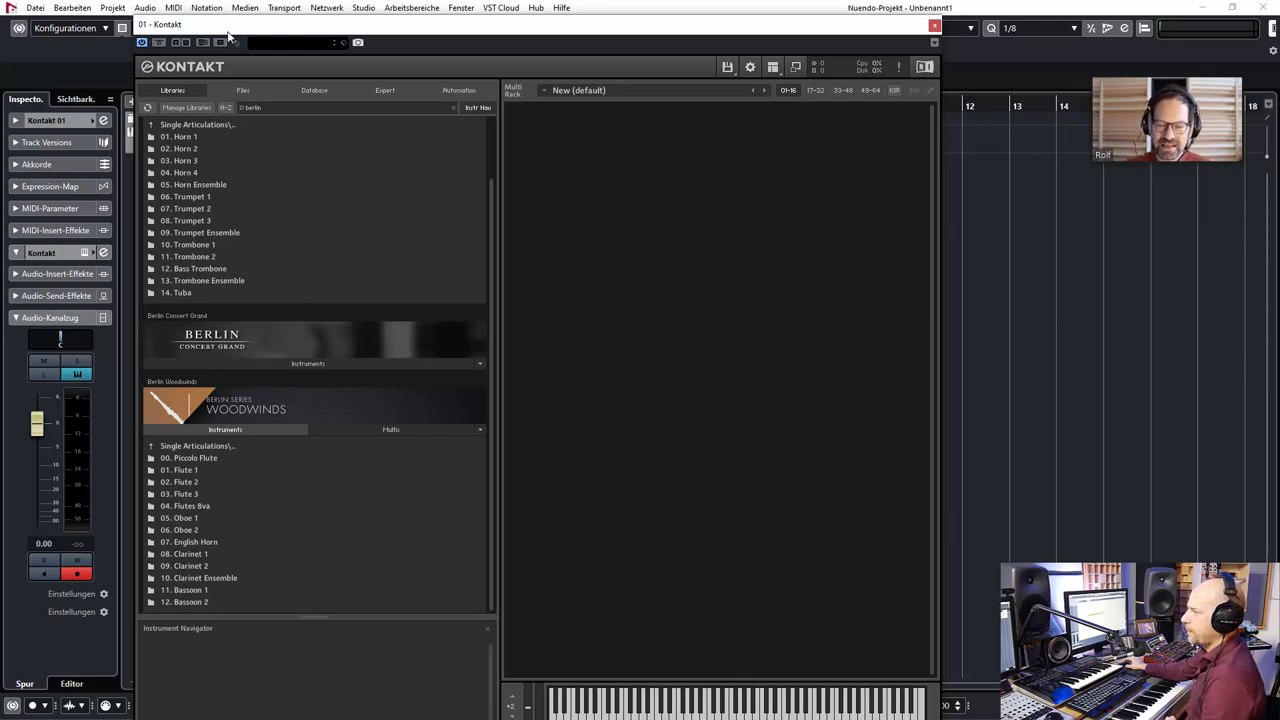
{"action": "left_click_drag", "start_coordinate": [254, 27], "coordinate": [257, 16]}
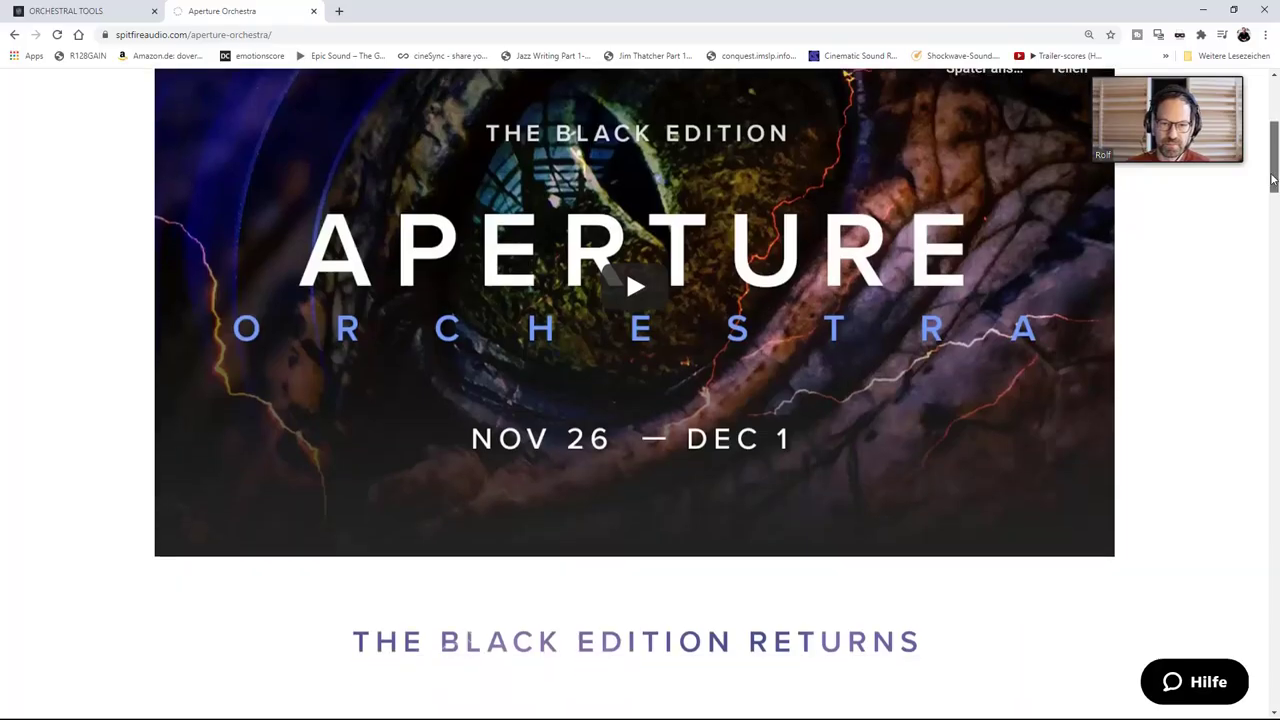
Examine the orchestra layers and the Raptor and Dreadnought articulation lists on Spitfire Audio's Aperture Orchestra page.
{"action": "scroll", "coordinate": [1268, 203], "scroll_direction": "down", "scroll_amount": 3}
{"action": "left_click_drag", "start_coordinate": [1268, 203], "coordinate": [1275, 543]}
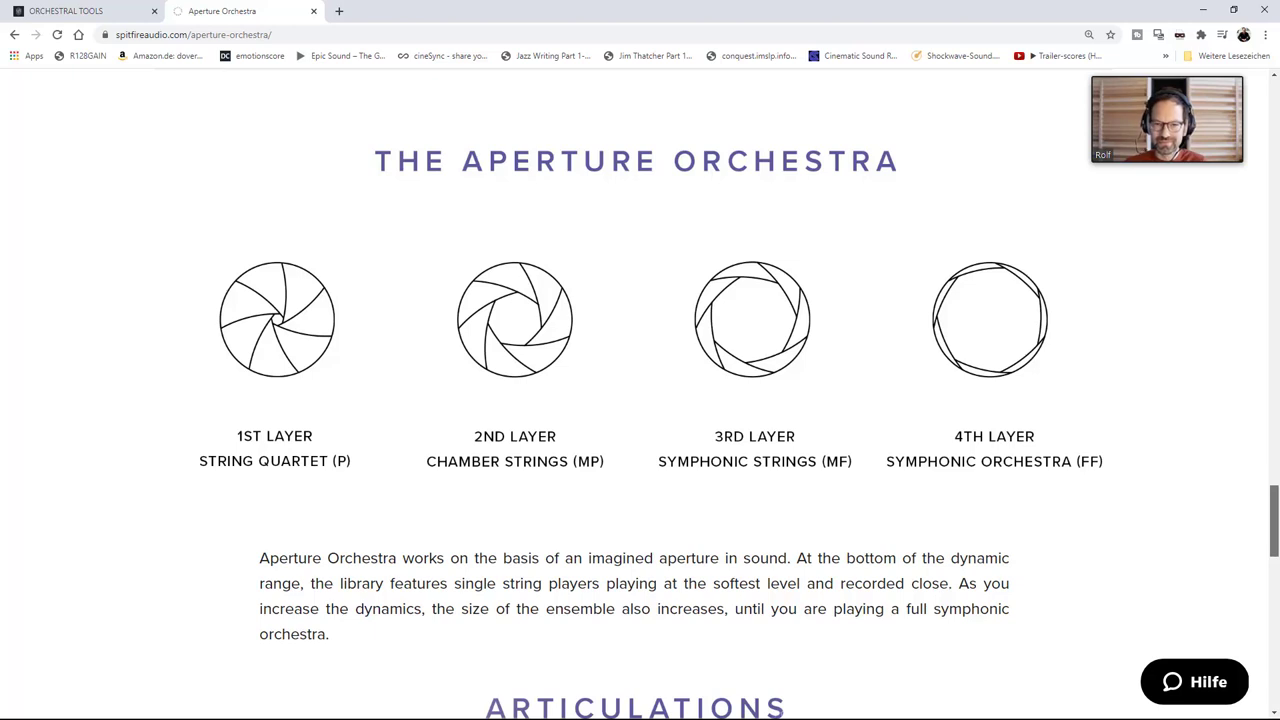
{"action": "scroll", "coordinate": [640, 400], "scroll_direction": "down", "scroll_amount": 2}
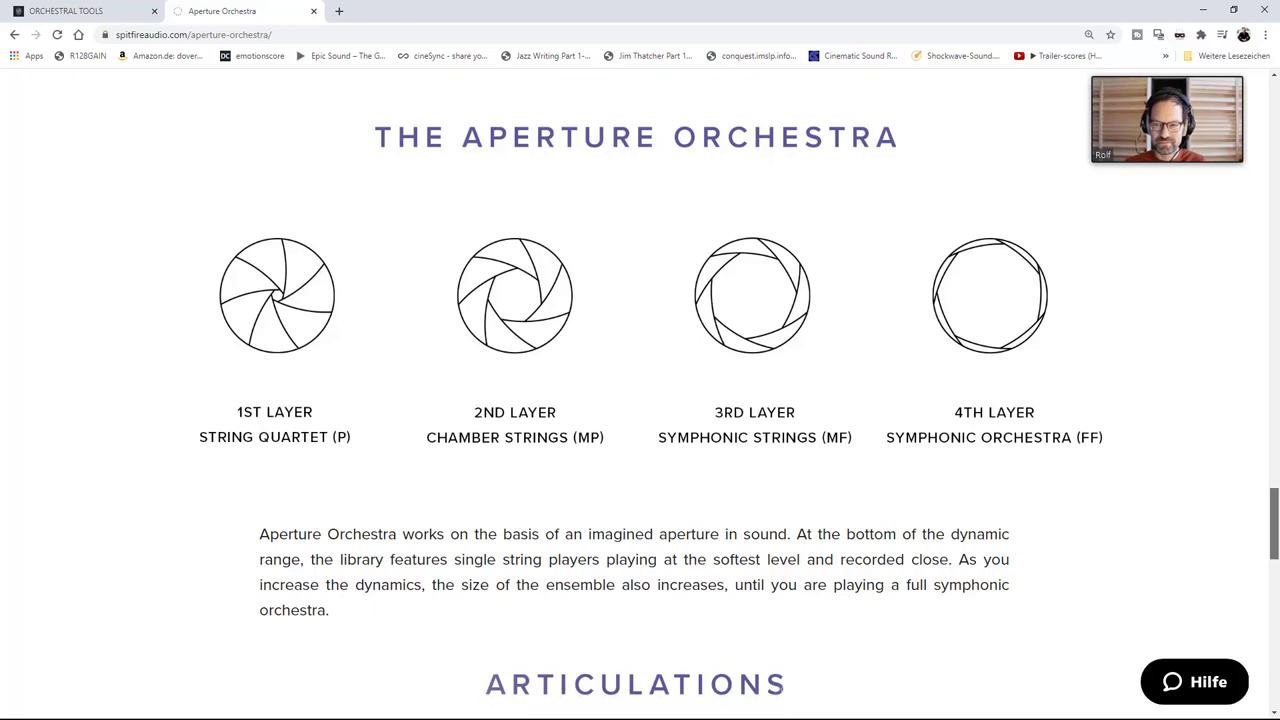
{"action": "scroll", "coordinate": [1276, 617], "scroll_direction": "down", "scroll_amount": 5}
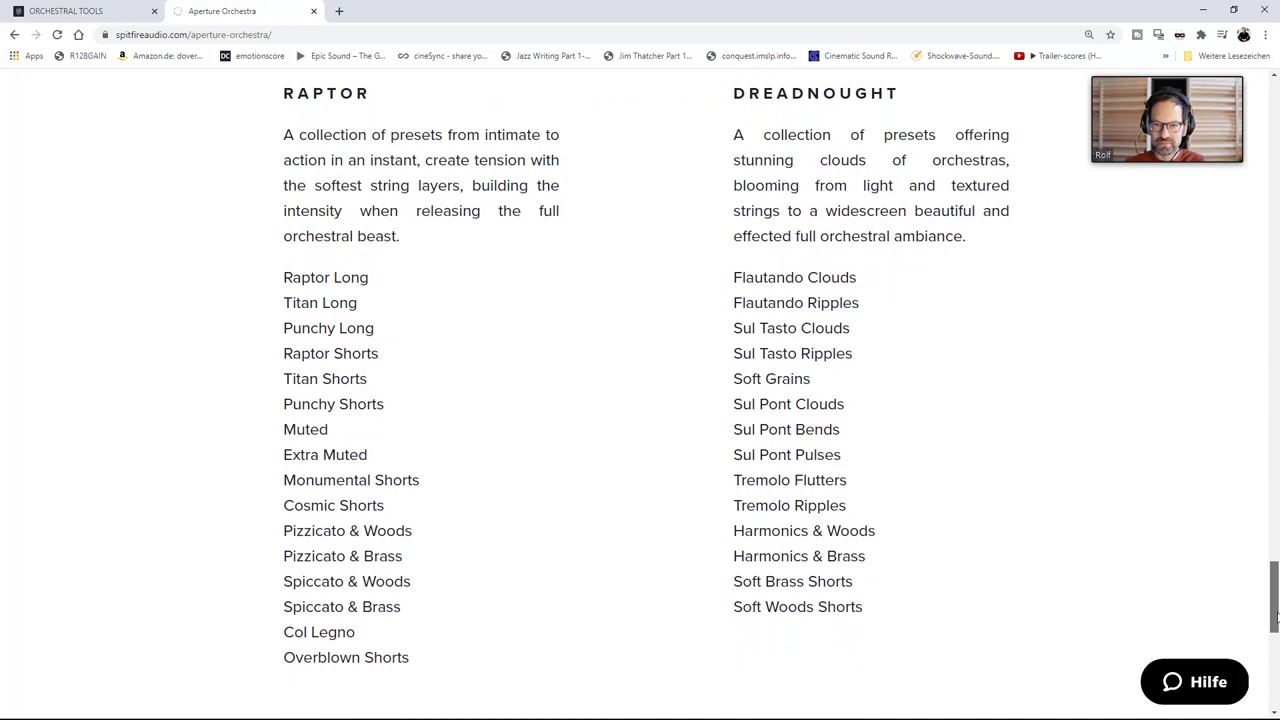
{"action": "scroll", "coordinate": [1276, 617], "scroll_direction": "up", "scroll_amount": 1}
{"action": "scroll", "coordinate": [1276, 617], "scroll_direction": "up", "scroll_amount": 2}
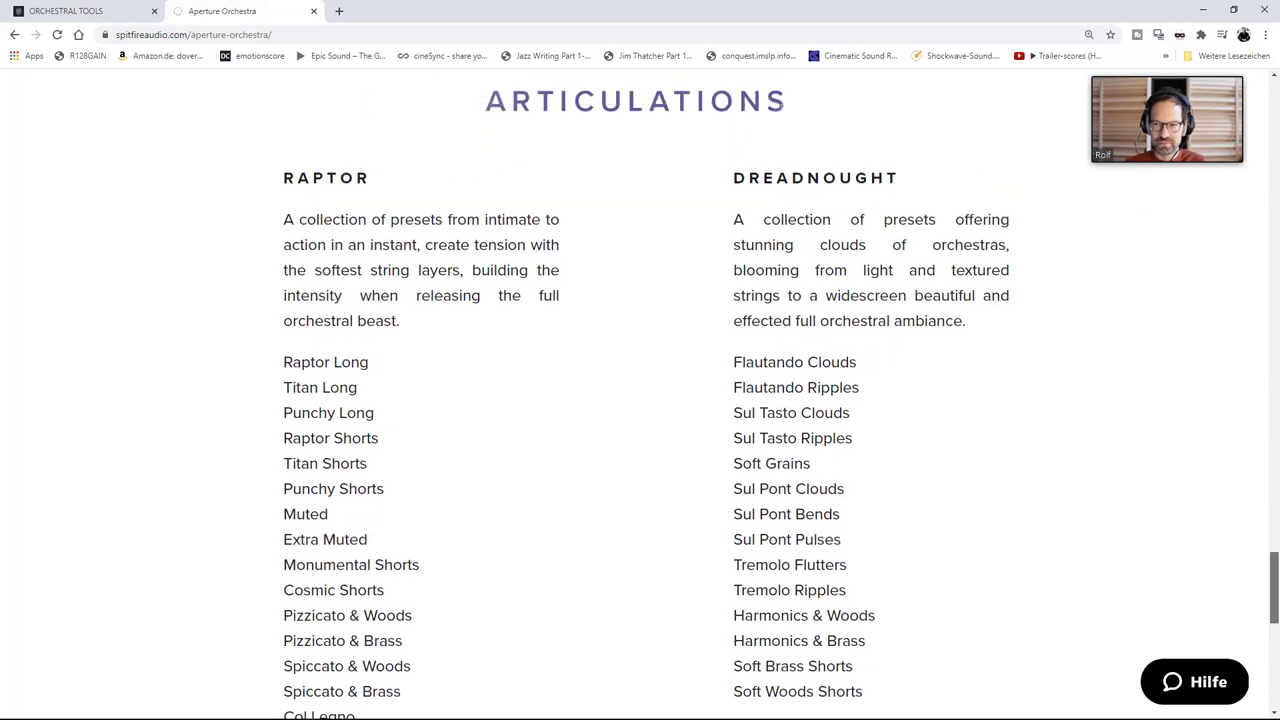
{"action": "scroll", "coordinate": [1276, 617], "scroll_direction": "down", "scroll_amount": 2}
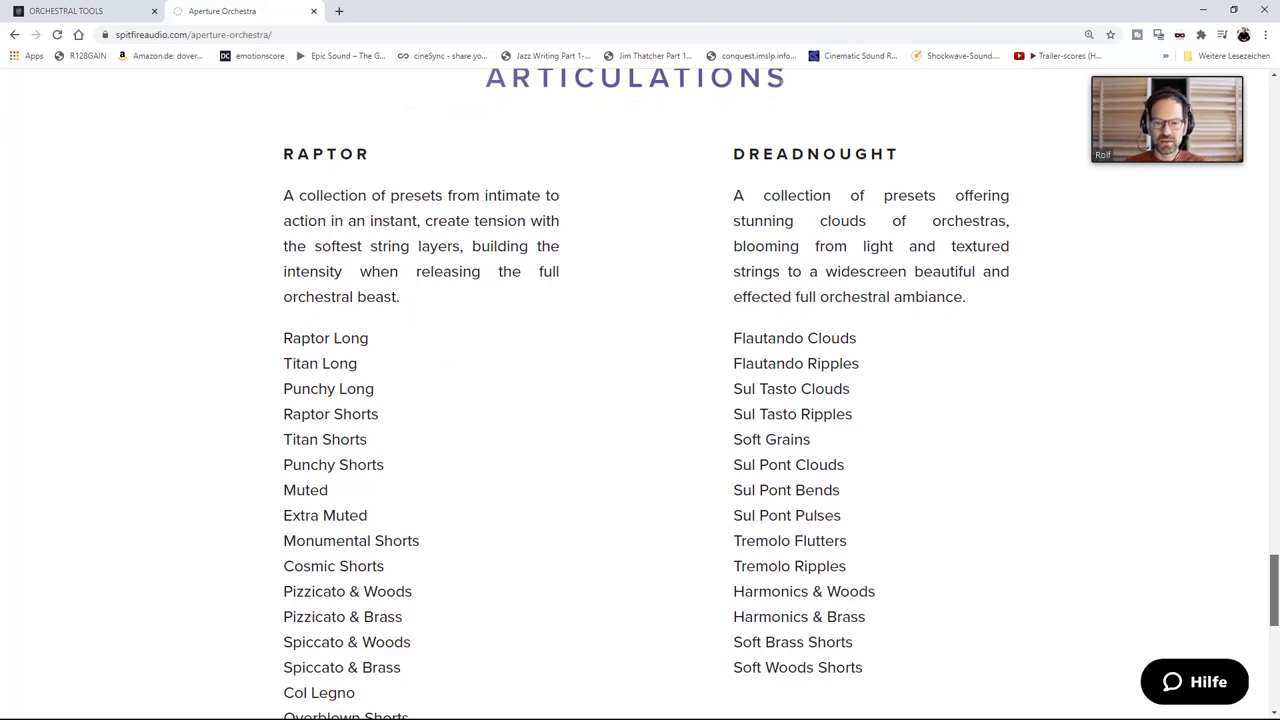
{"action": "scroll", "coordinate": [640, 393], "scroll_direction": "down", "scroll_amount": 1}
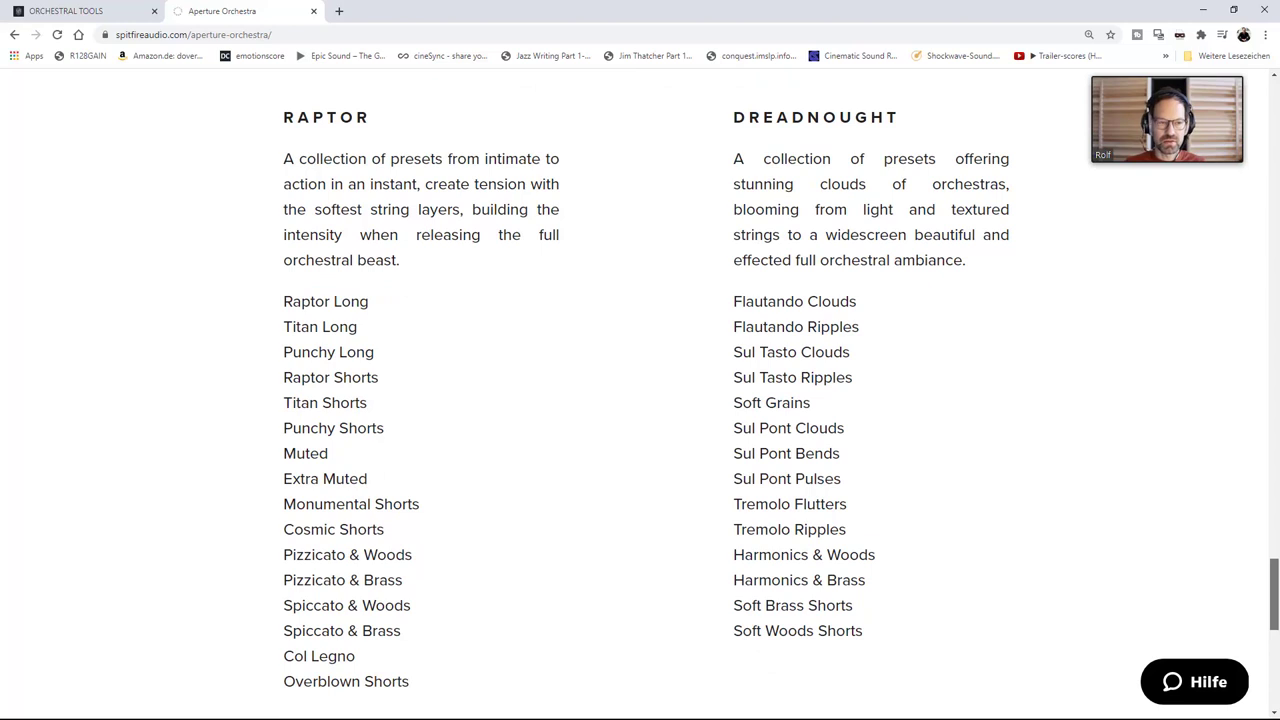
{"action": "scroll", "coordinate": [640, 393], "scroll_direction": "up", "scroll_amount": 1}
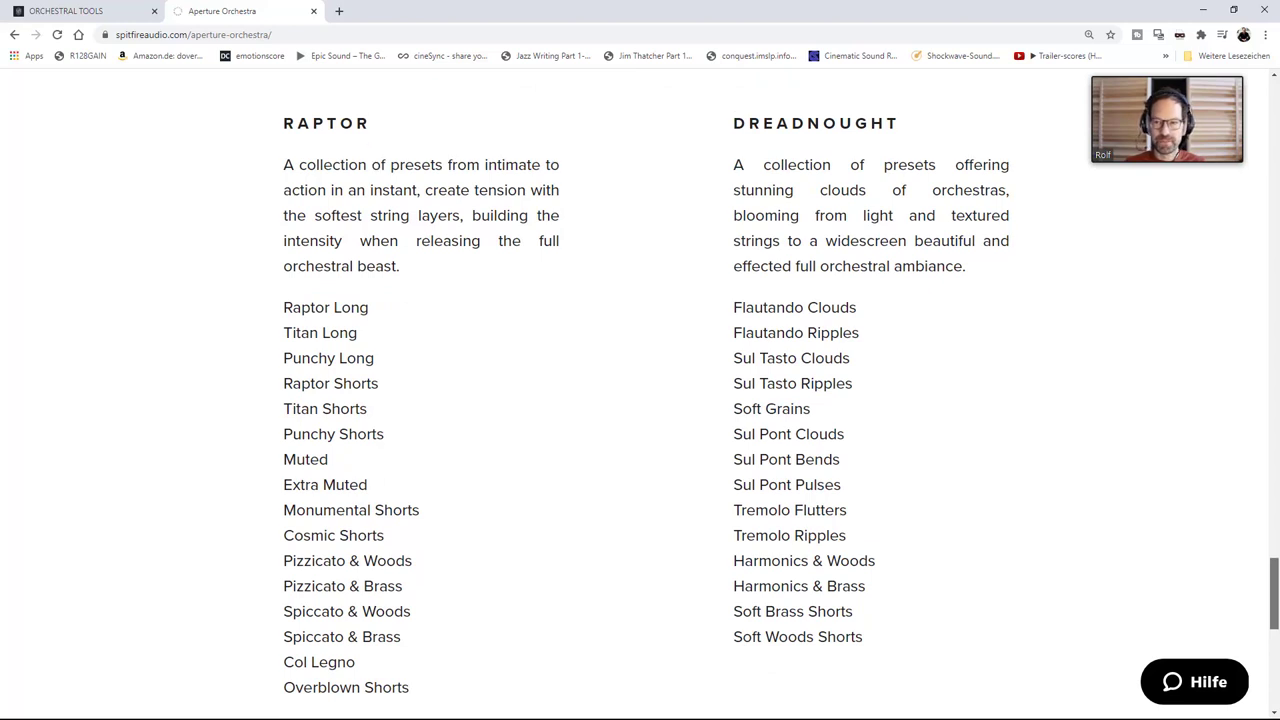
Review the Aperture Orchestra page's demo tracks, walkthrough, product features and Black Weekend offer, ending at the Black Edition video.
{"action": "scroll", "coordinate": [640, 393], "scroll_direction": "up", "scroll_amount": 5}
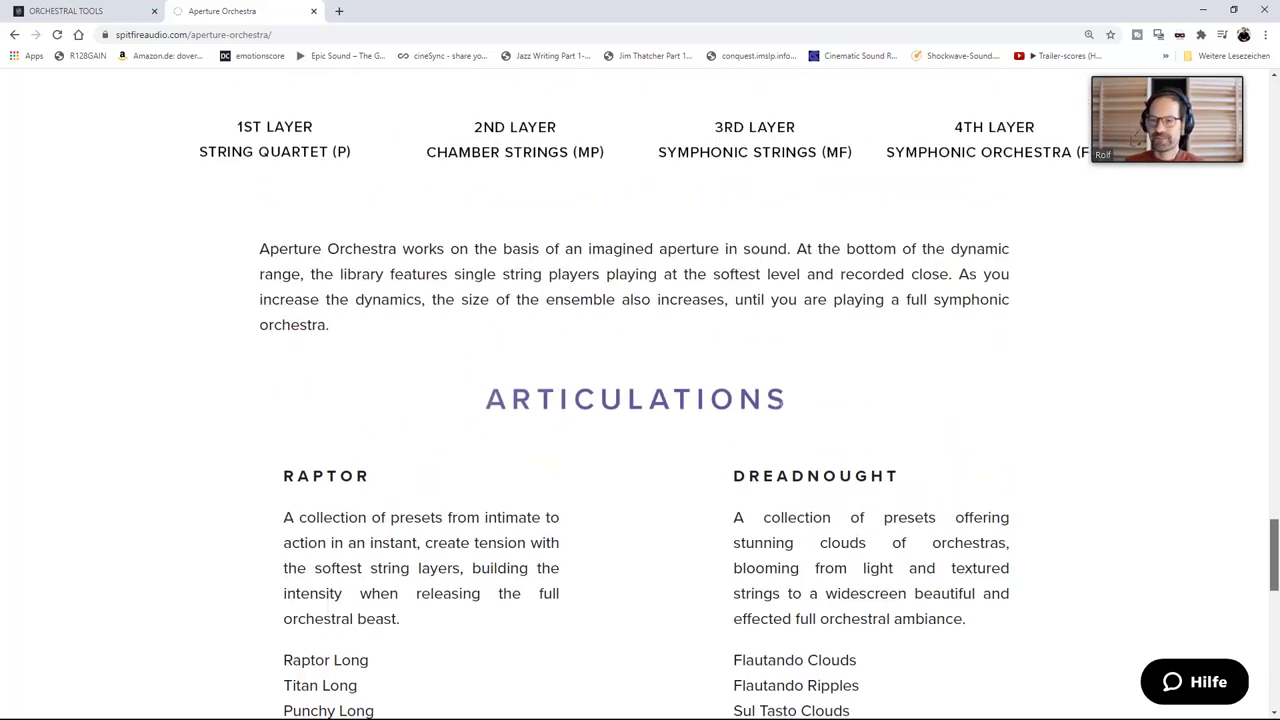
{"action": "scroll", "coordinate": [640, 393], "scroll_direction": "up", "scroll_amount": 7}
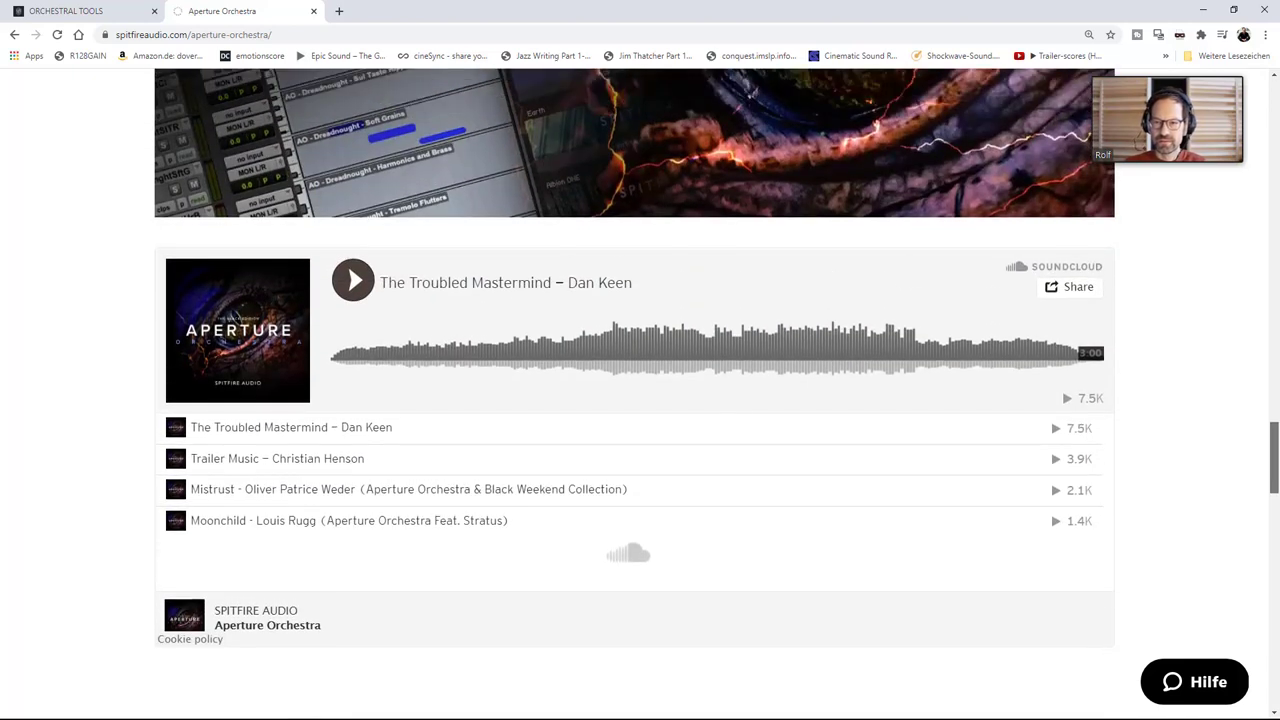
{"action": "scroll", "coordinate": [640, 393], "scroll_direction": "up", "scroll_amount": 4}
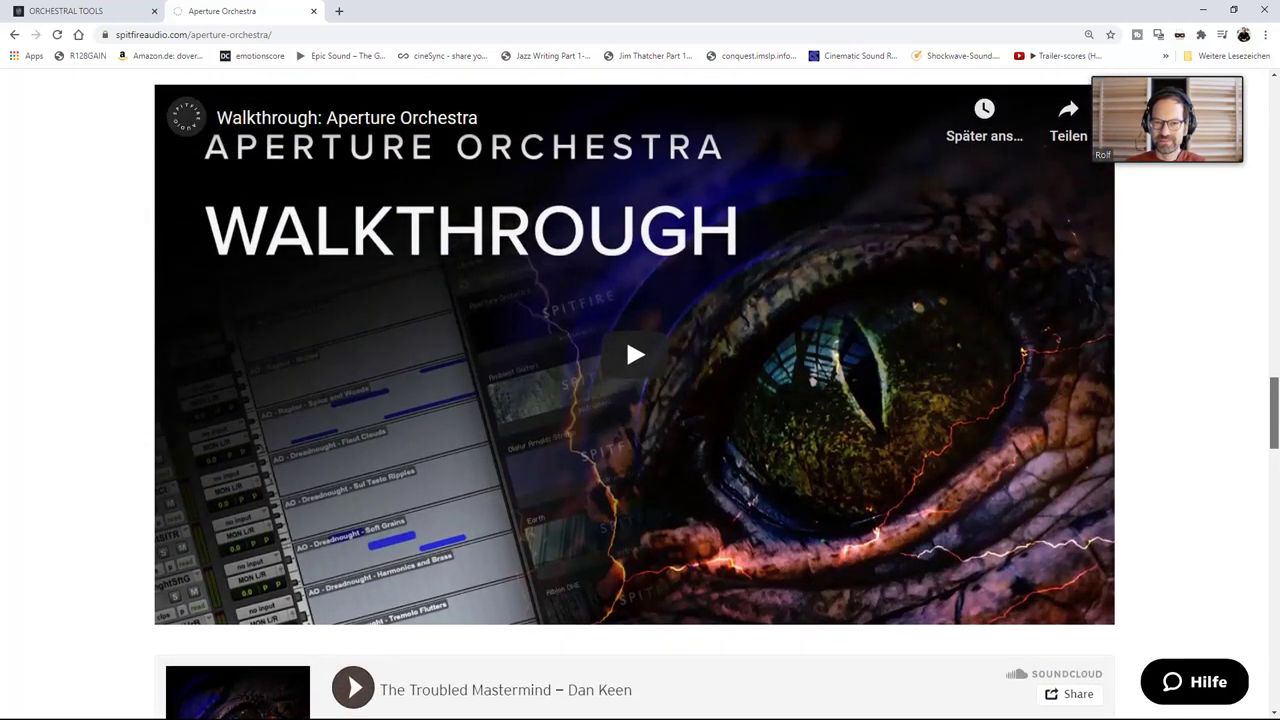
{"action": "scroll", "coordinate": [626, 336], "scroll_direction": "up", "scroll_amount": 15}
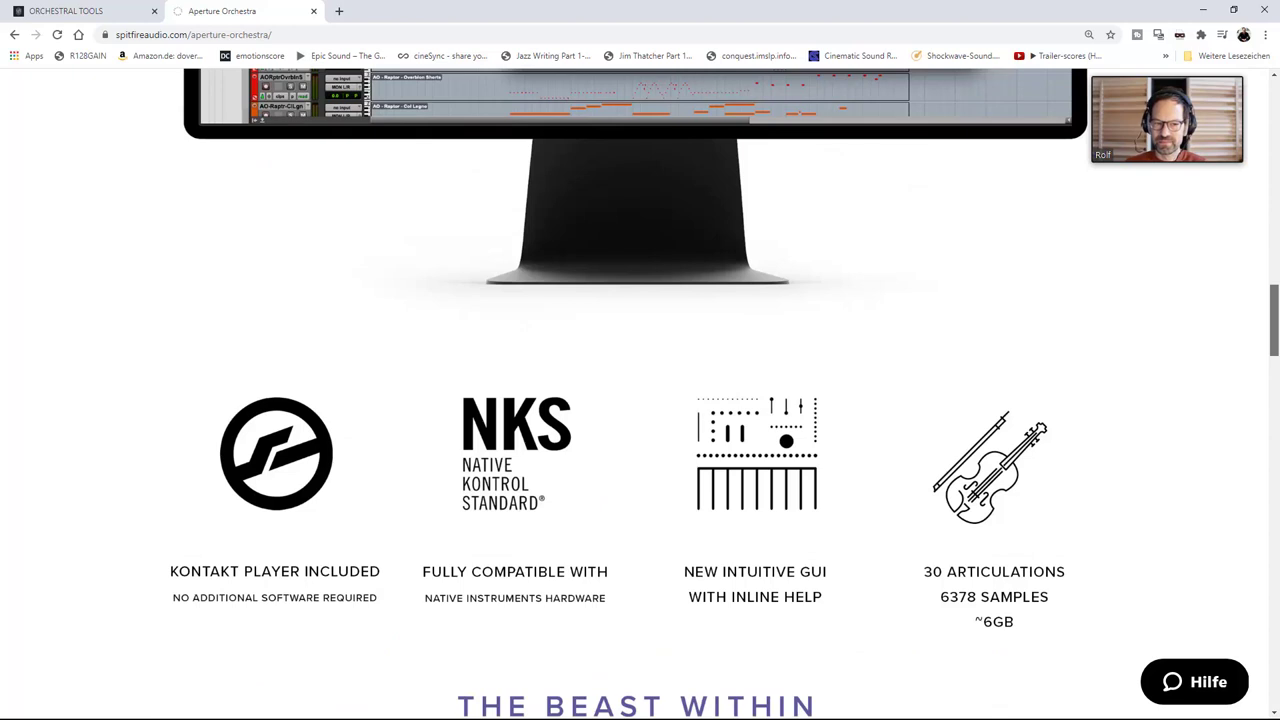
{"action": "scroll", "coordinate": [635, 393], "scroll_direction": "up", "scroll_amount": 4}
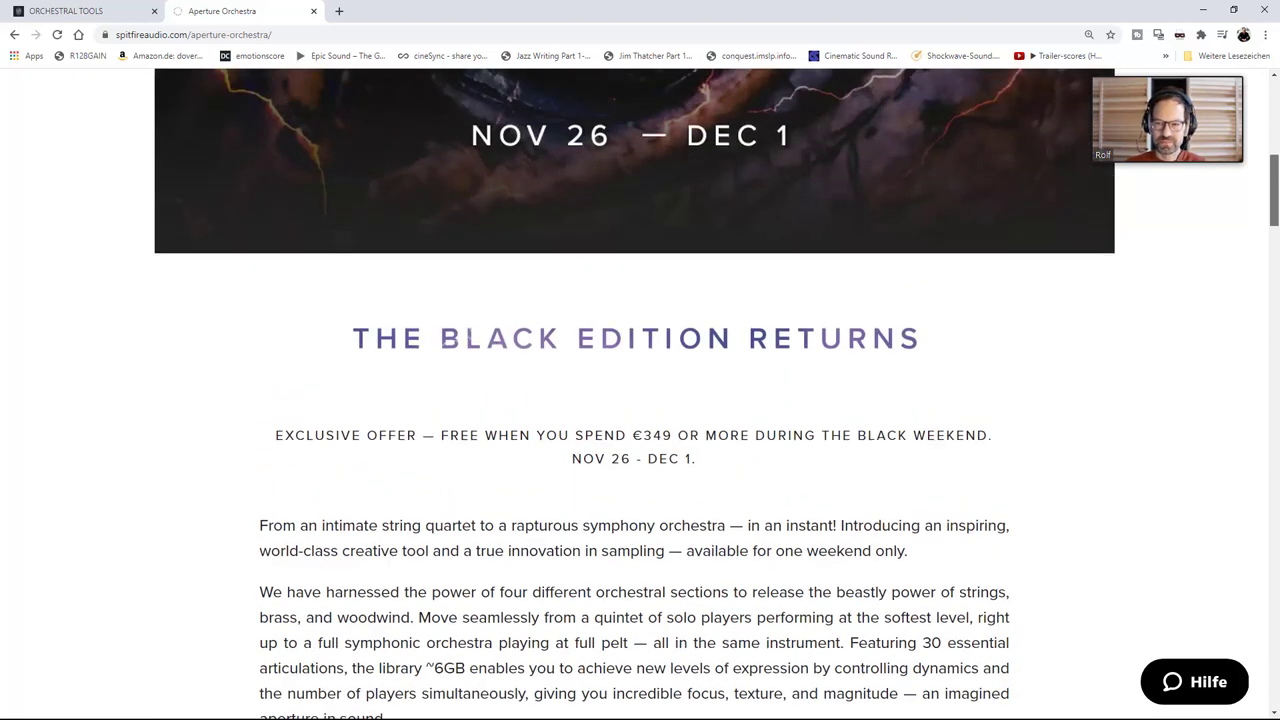
{"action": "scroll", "coordinate": [1276, 207], "scroll_direction": "up", "scroll_amount": 2}
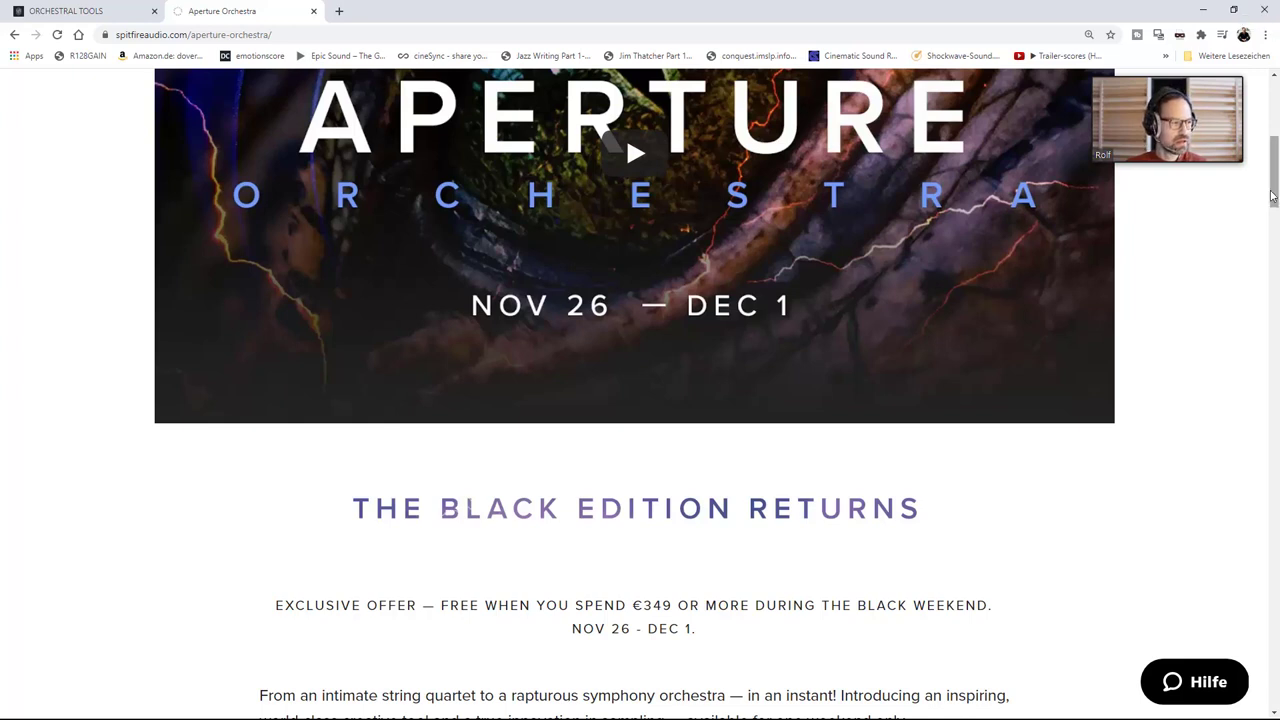
{"action": "scroll", "coordinate": [1274, 170], "scroll_direction": "up", "scroll_amount": 2}
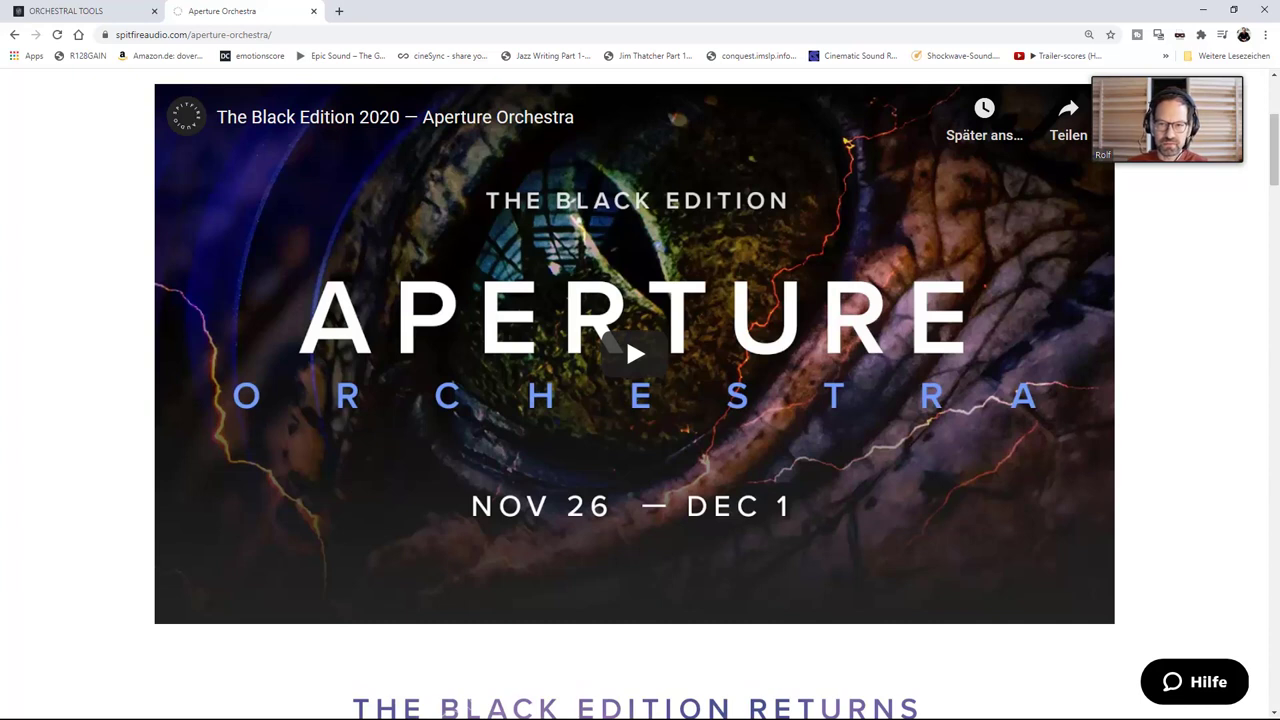
{"action": "mouse_move", "coordinate": [1221, 88]}
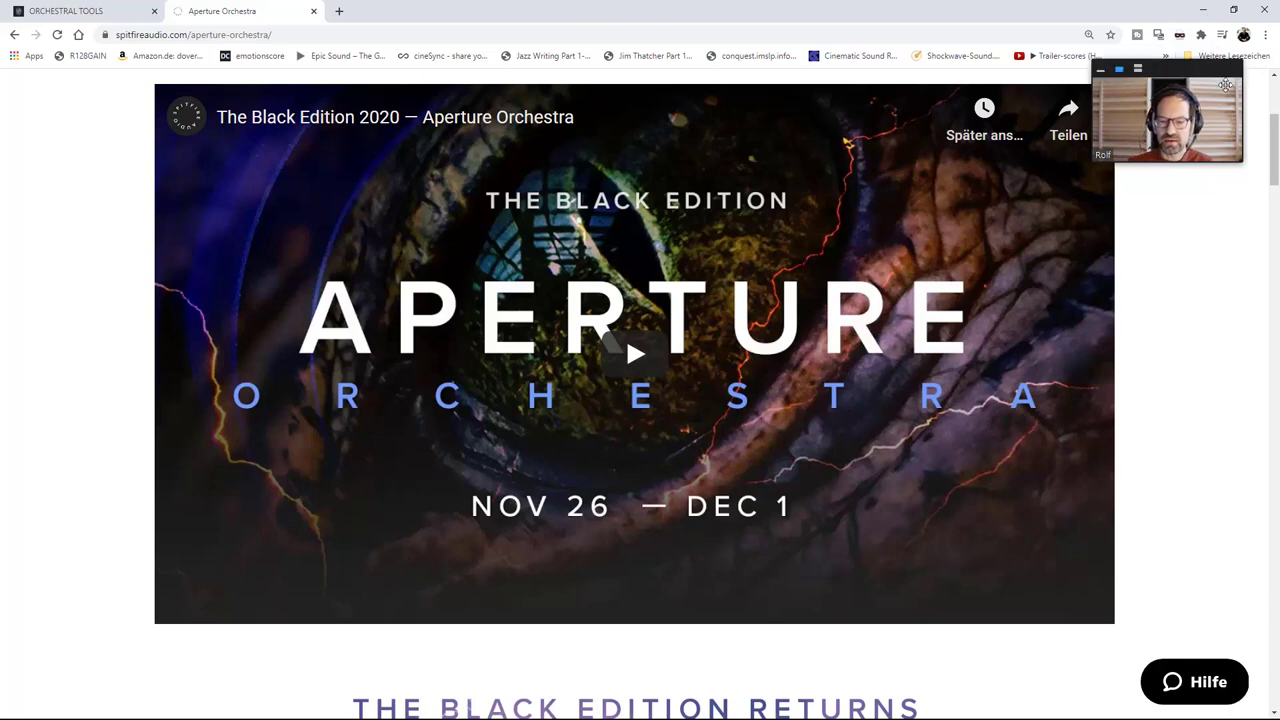
Review the Aperture Orchestra page from the product features and walkthrough video down to the demo tracks and orchestra layers.
{"action": "left_click_drag", "start_coordinate": [1273, 165], "coordinate": [1255, 279]}
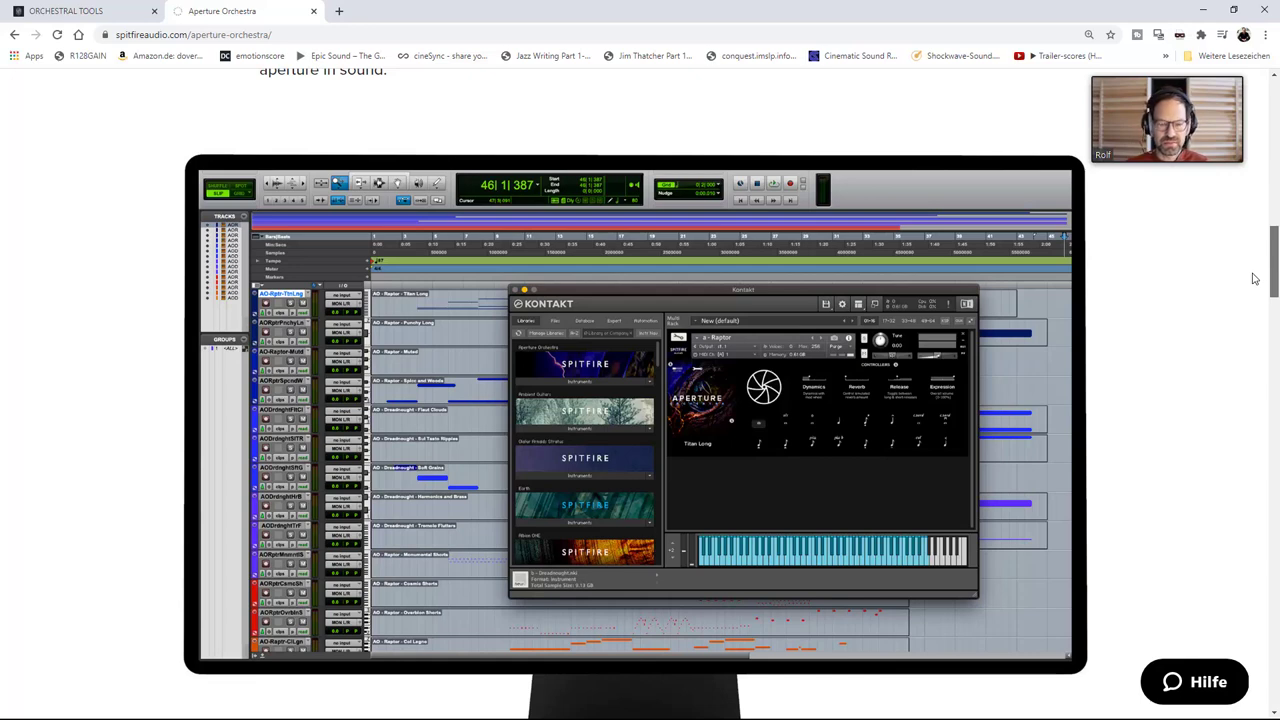
{"action": "left_click_drag", "start_coordinate": [1255, 279], "coordinate": [1273, 372]}
{"action": "scroll", "coordinate": [626, 513], "scroll_direction": "down", "scroll_amount": 5}
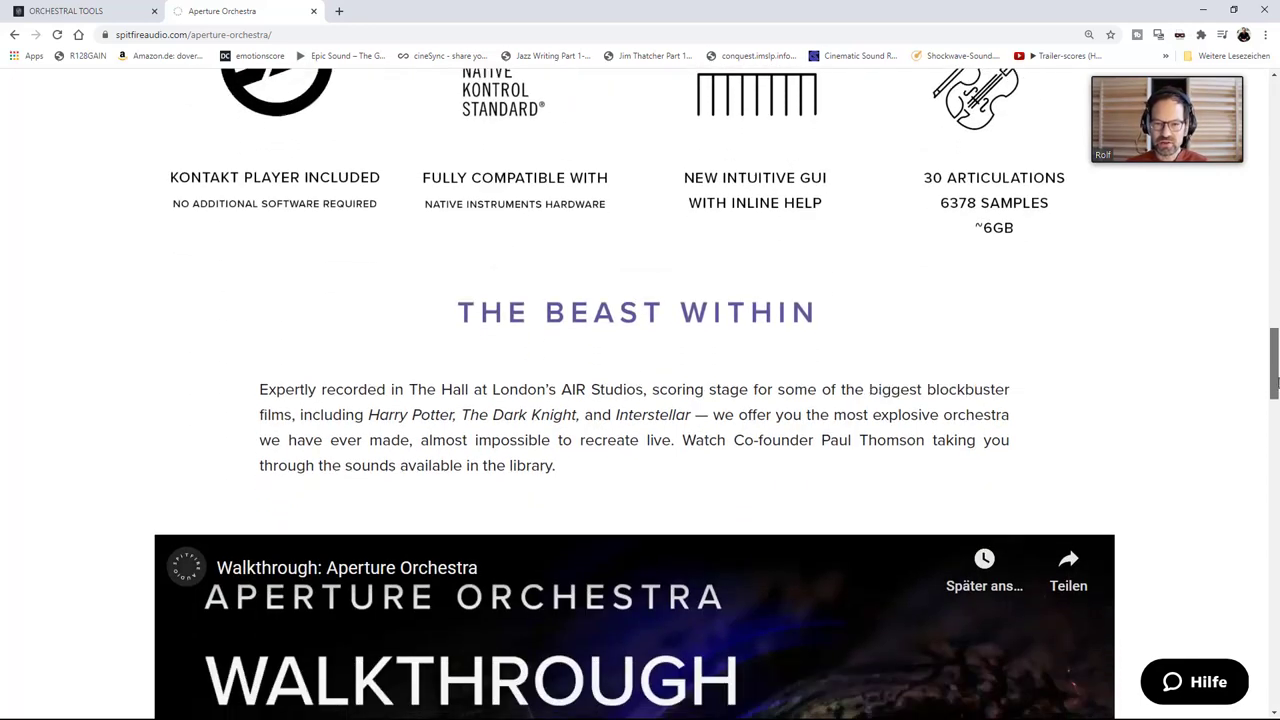
{"action": "scroll", "coordinate": [635, 440], "scroll_direction": "down", "scroll_amount": 2}
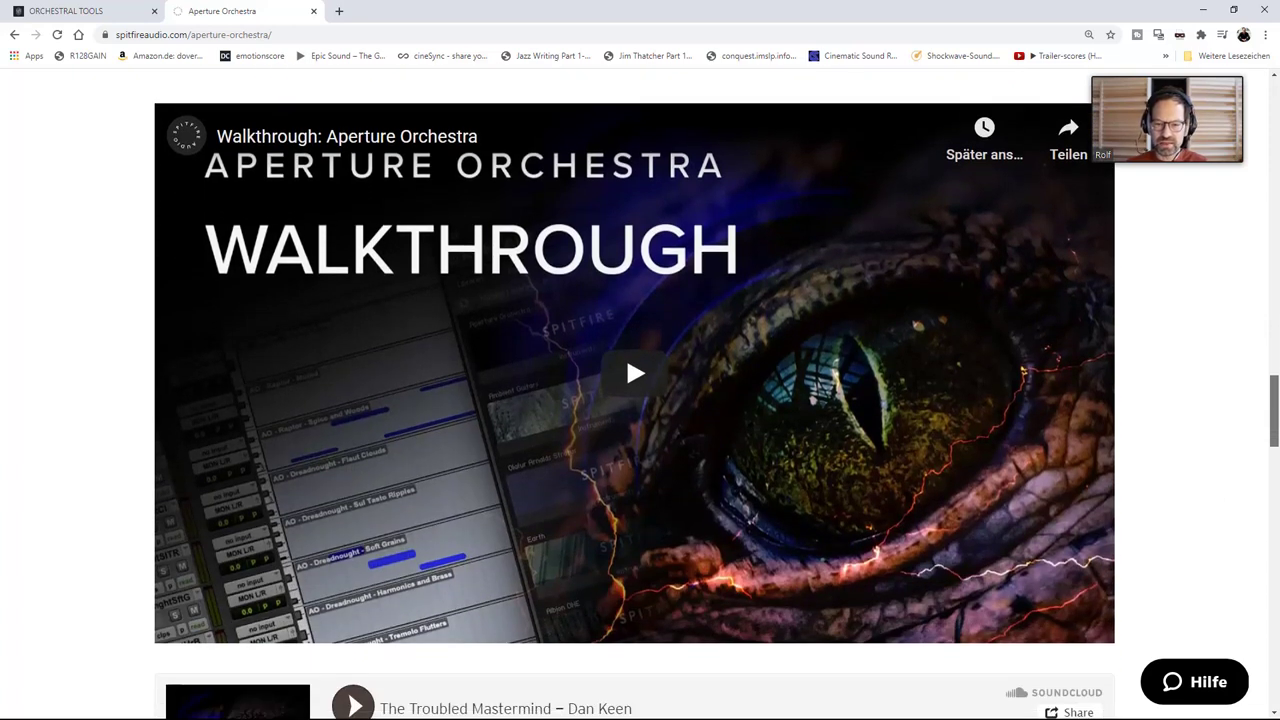
{"action": "scroll", "coordinate": [626, 355], "scroll_direction": "down", "scroll_amount": 5}
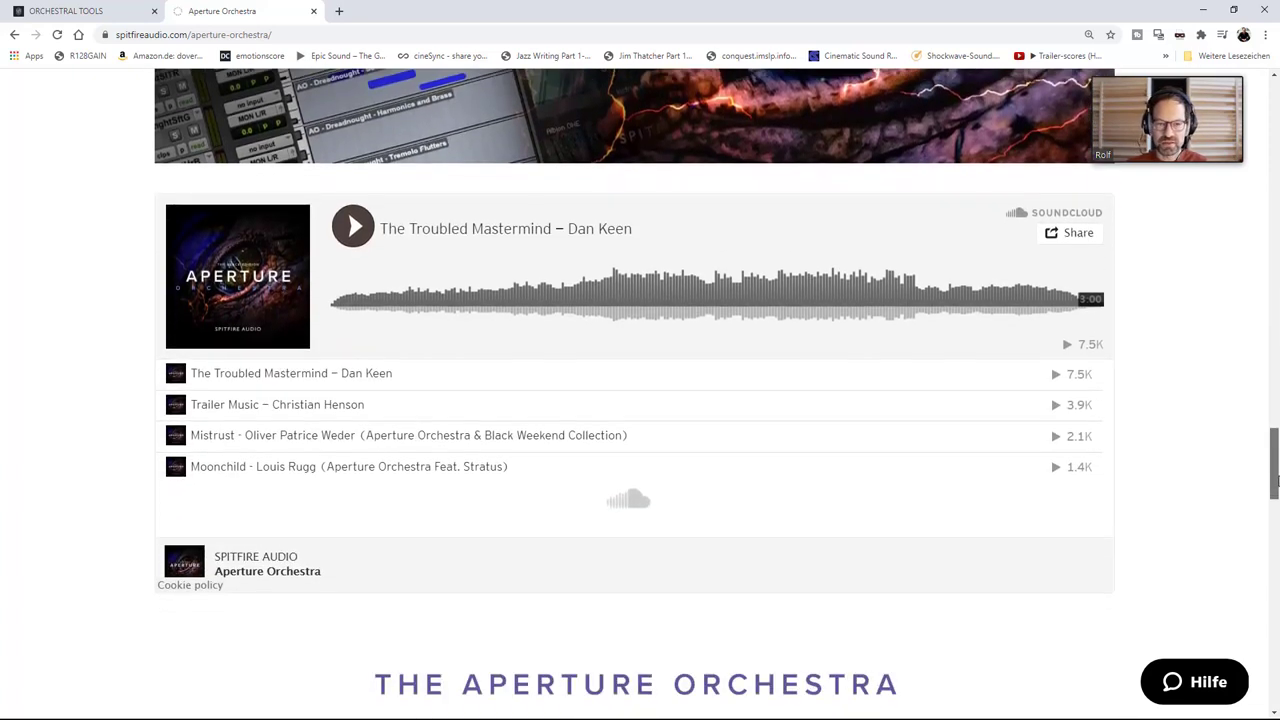
{"action": "left_click_drag", "start_coordinate": [1274, 482], "coordinate": [1274, 514]}
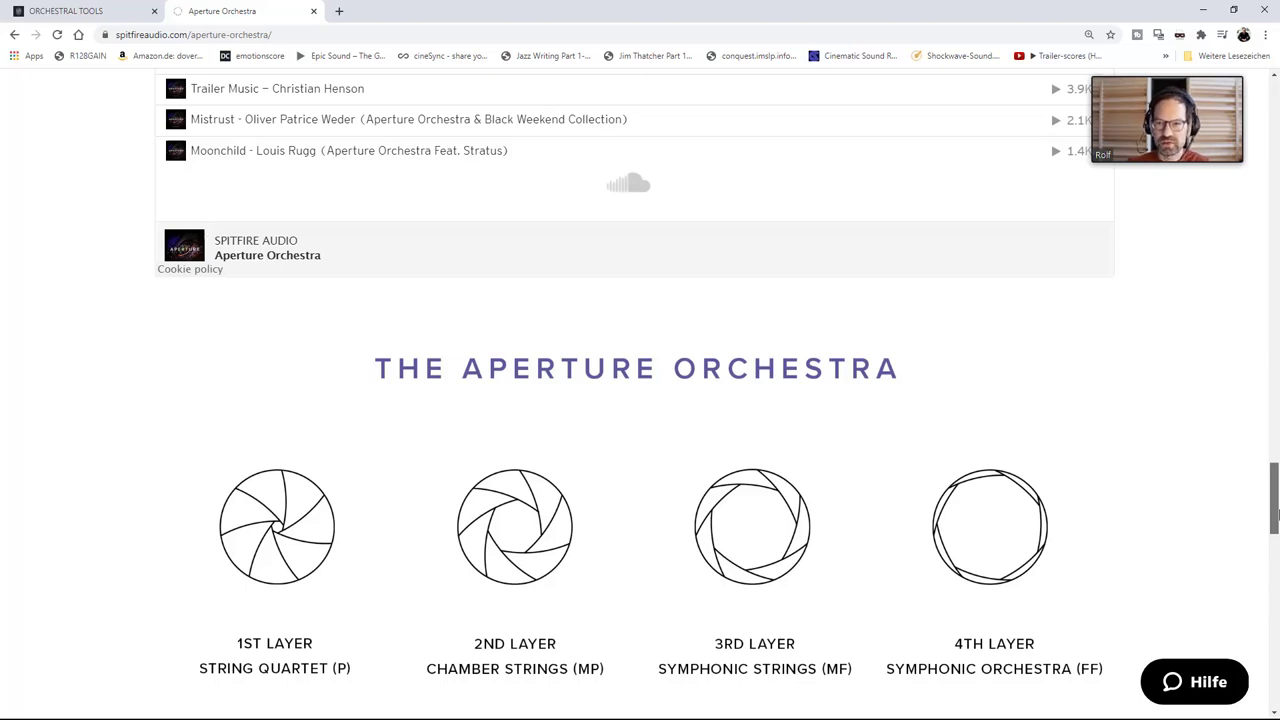
{"action": "left_click_drag", "start_coordinate": [1274, 514], "coordinate": [1275, 488]}
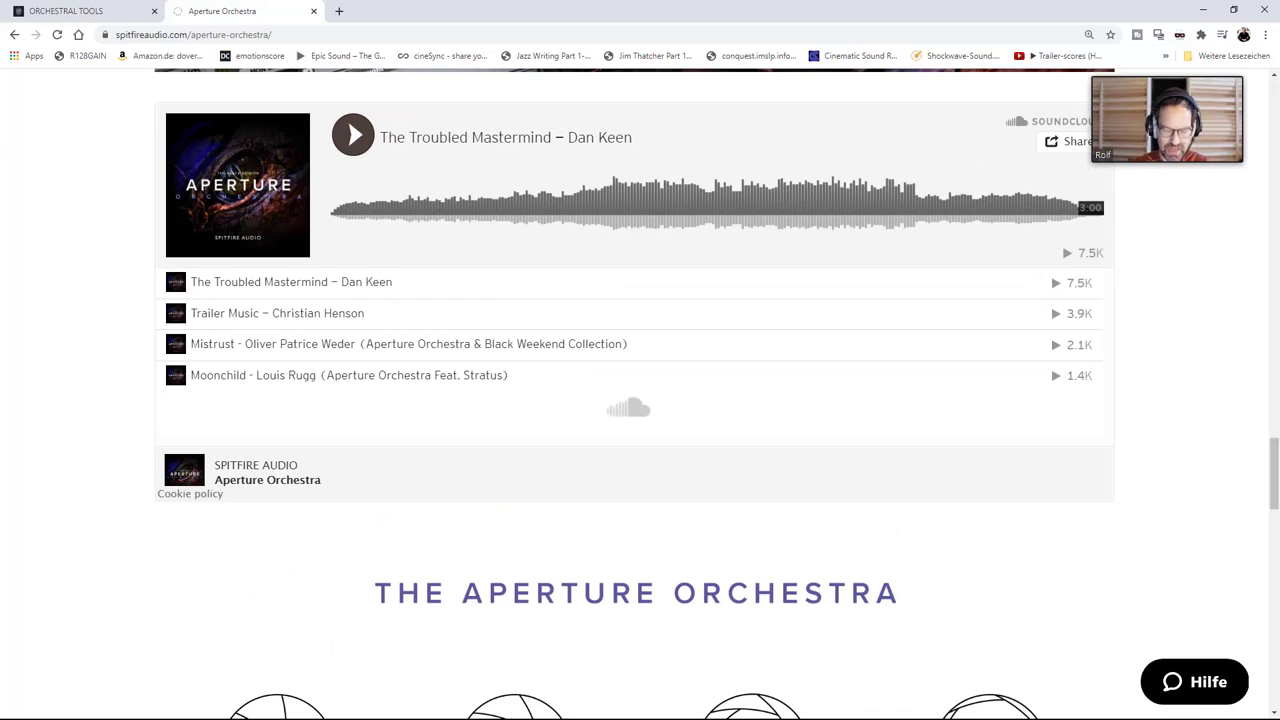
Go to the Spitfire Audio home page at spitfireaudio.com.
{"action": "left_click", "coordinate": [321, 40]}
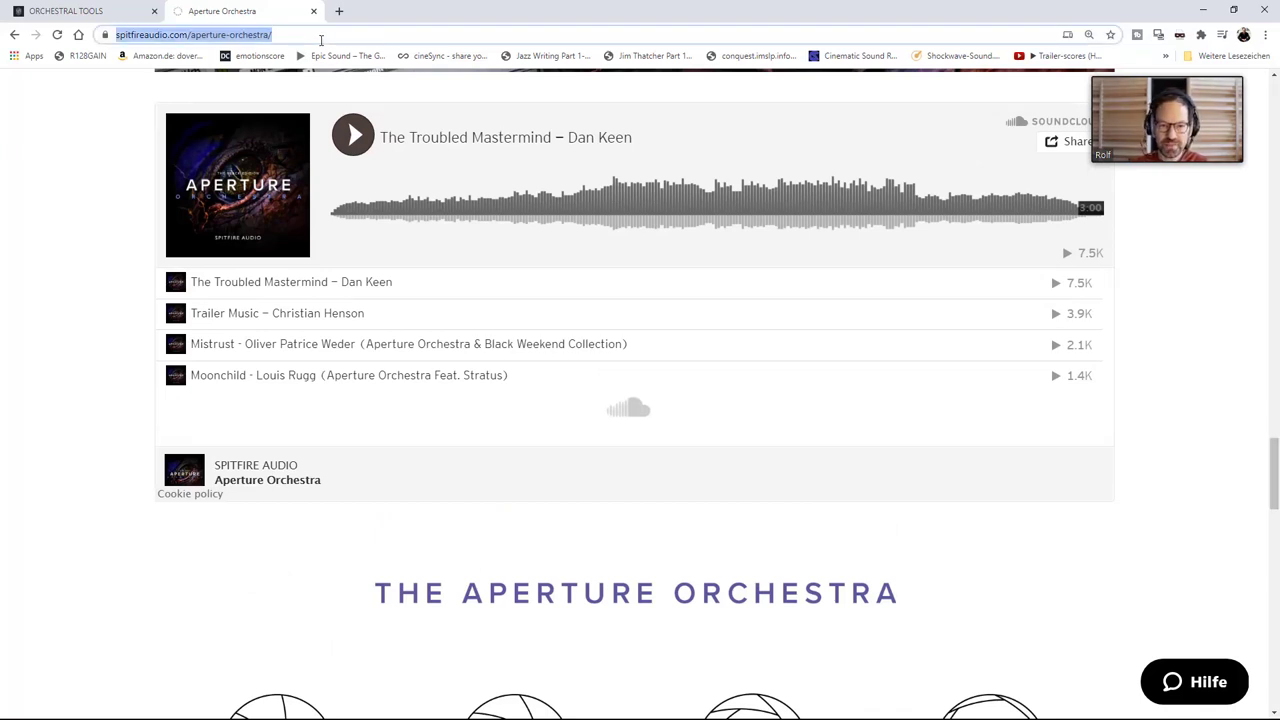
{"action": "type", "text": "spi"}
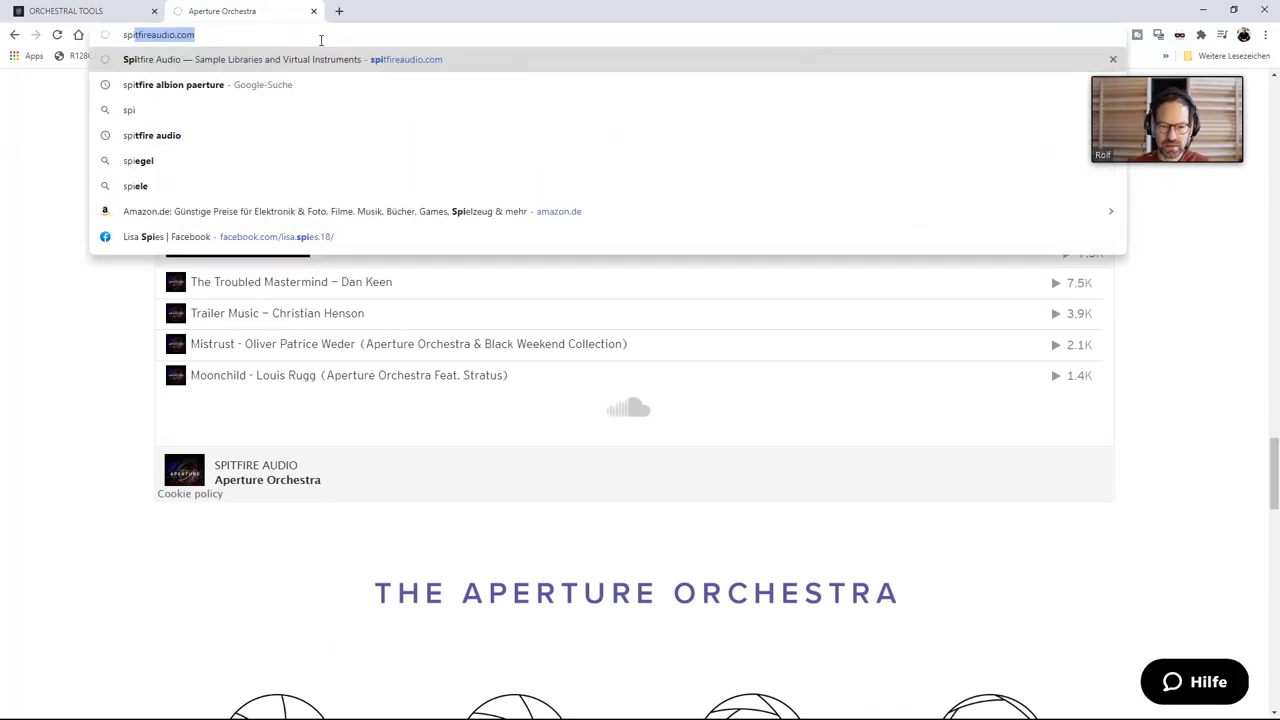
{"action": "key", "text": "Return"}
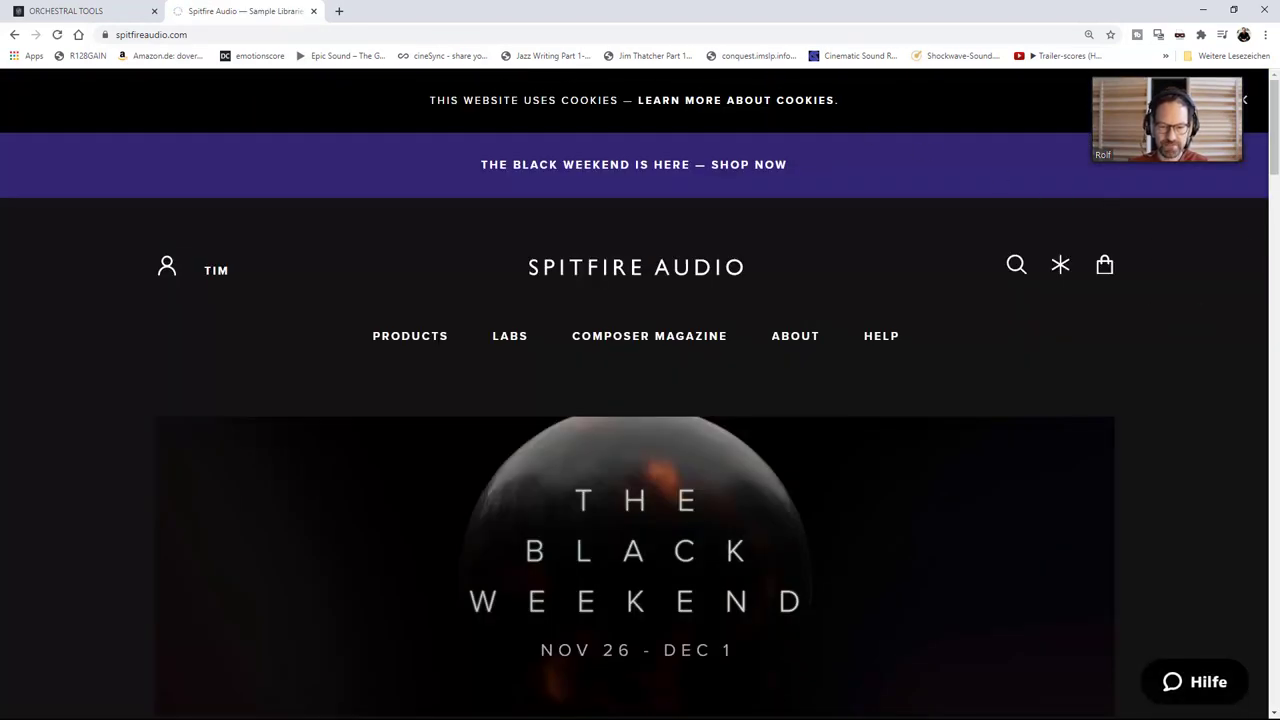
Open the Black Weekend offers for individual products and for collections in separate new tabs, and show the All Products page.
{"action": "left_click_drag", "start_coordinate": [1275, 153], "coordinate": [1276, 316]}
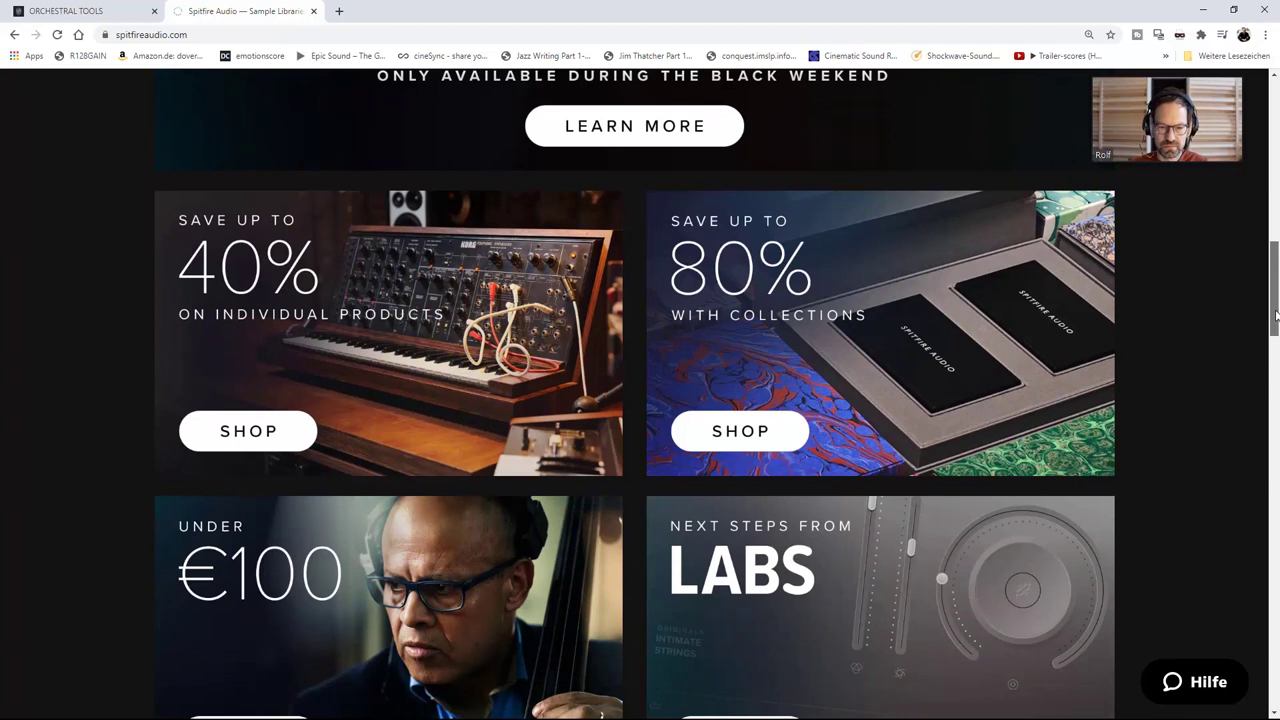
{"action": "right_click", "coordinate": [330, 272]}
{"action": "left_click", "coordinate": [345, 278]}
{"action": "right_click", "coordinate": [800, 292]}
{"action": "left_click", "coordinate": [805, 294]}
{"action": "left_click", "coordinate": [370, 11]}
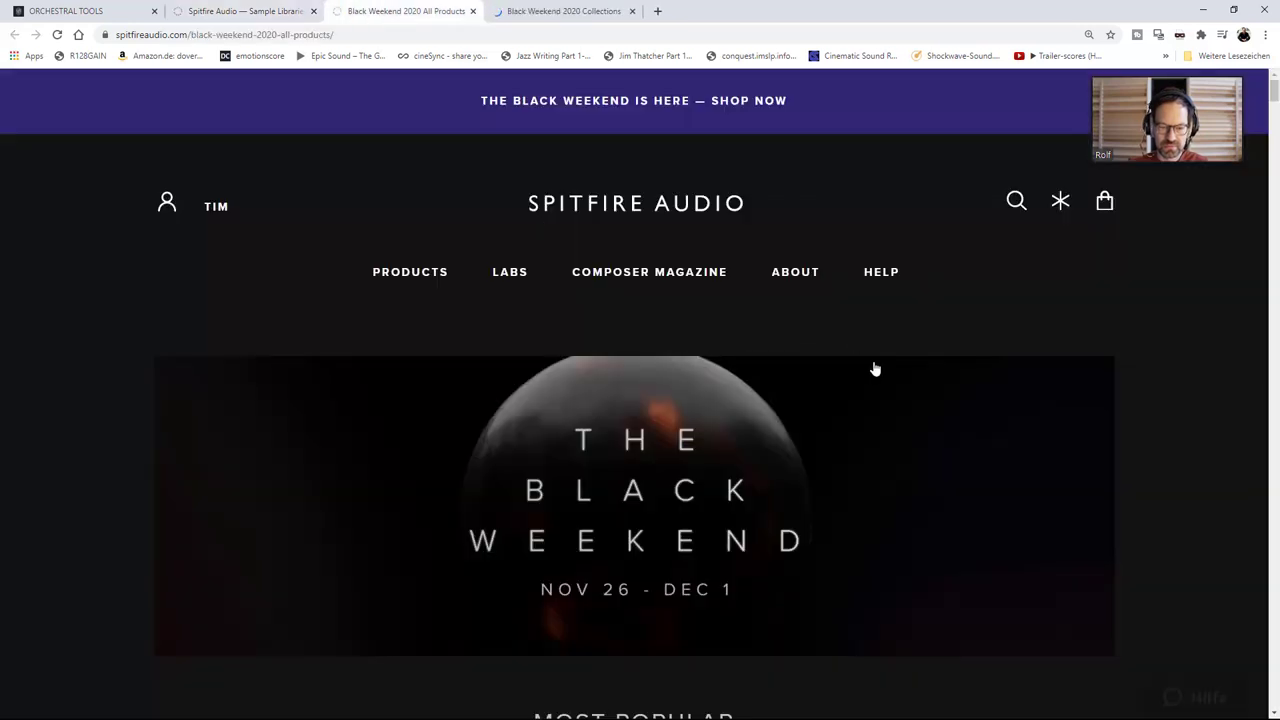
Examine the Most Popular products and their sale prices, from BBC Symphony Orchestra Core to Abbey Road One.
{"action": "scroll", "coordinate": [1191, 456], "scroll_direction": "down", "scroll_amount": 5}
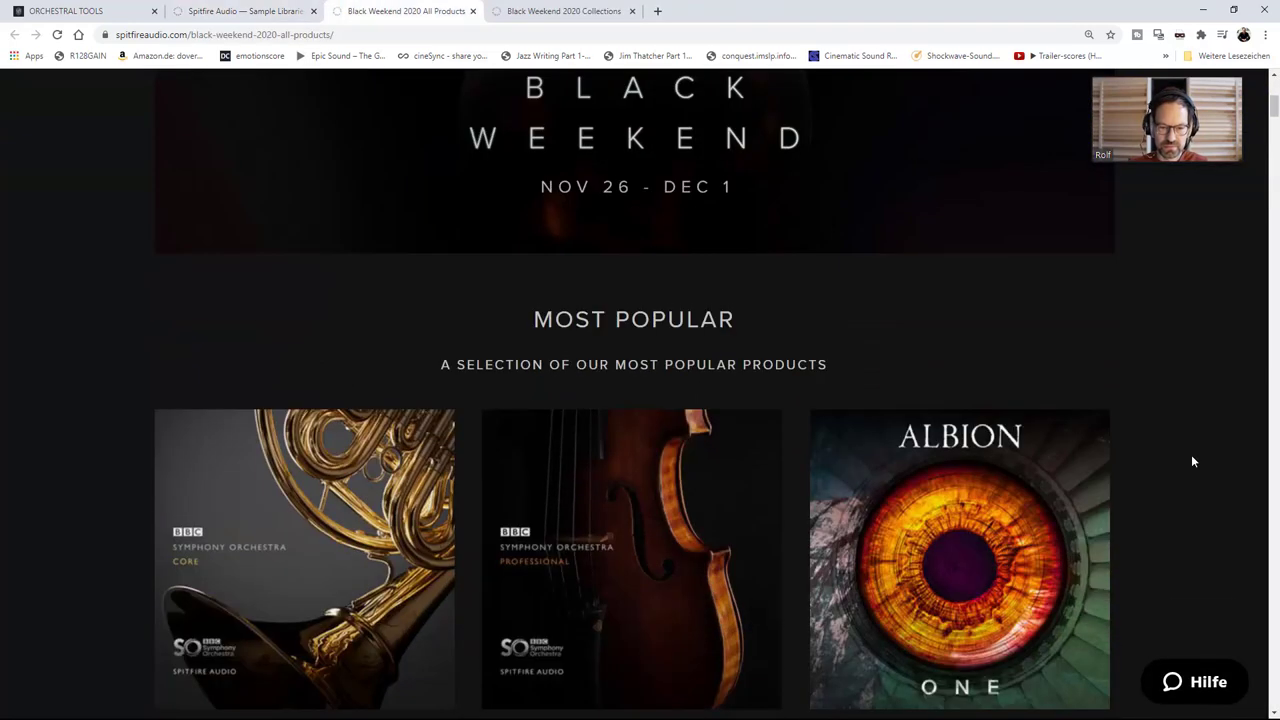
{"action": "scroll", "coordinate": [1191, 461], "scroll_direction": "down", "scroll_amount": 2}
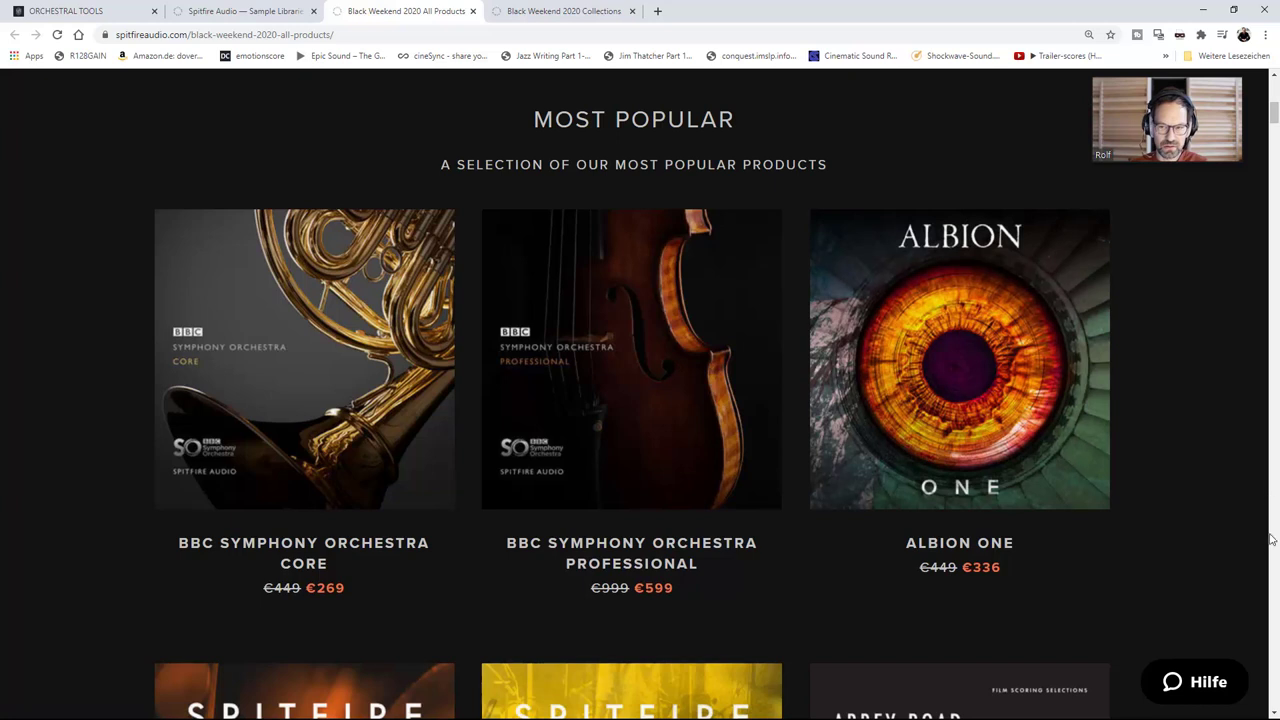
{"action": "scroll", "coordinate": [1273, 391], "scroll_direction": "down", "scroll_amount": 3}
{"action": "scroll", "coordinate": [1273, 391], "scroll_direction": "down", "scroll_amount": 2}
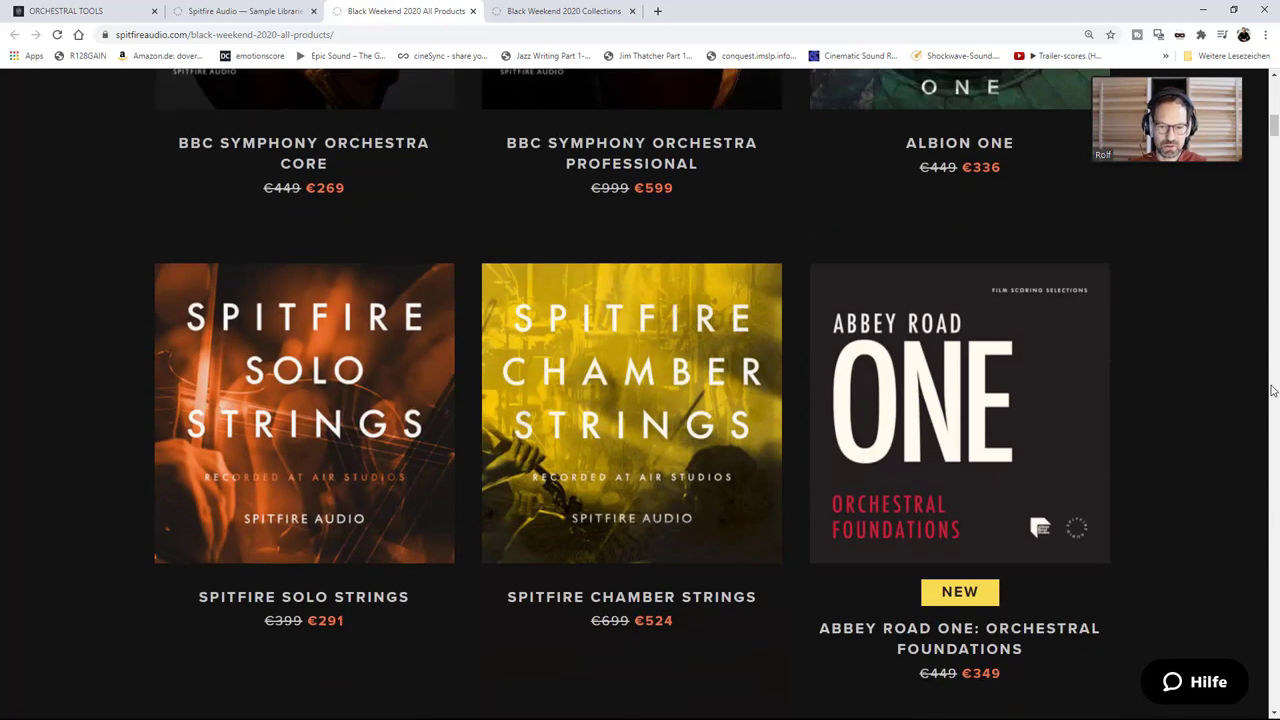
{"action": "scroll", "coordinate": [1273, 391], "scroll_direction": "down", "scroll_amount": 1}
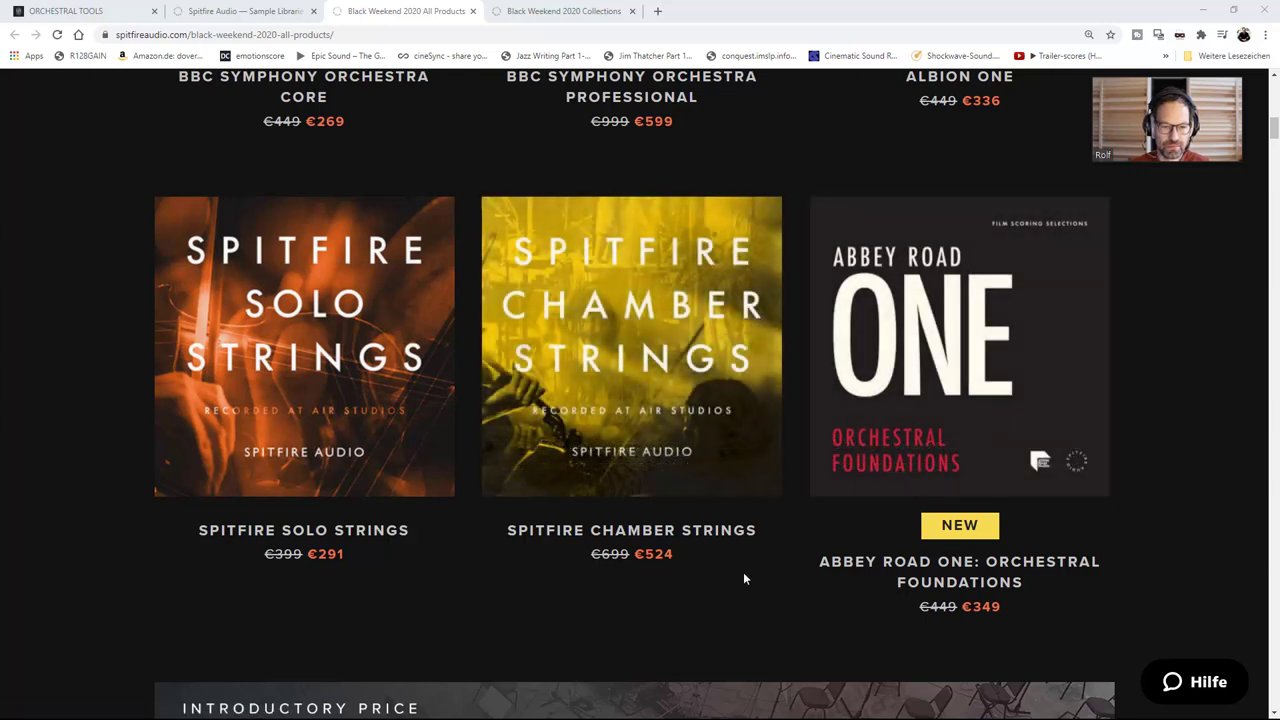
{"action": "scroll", "coordinate": [743, 572], "scroll_direction": "down", "scroll_amount": 1}
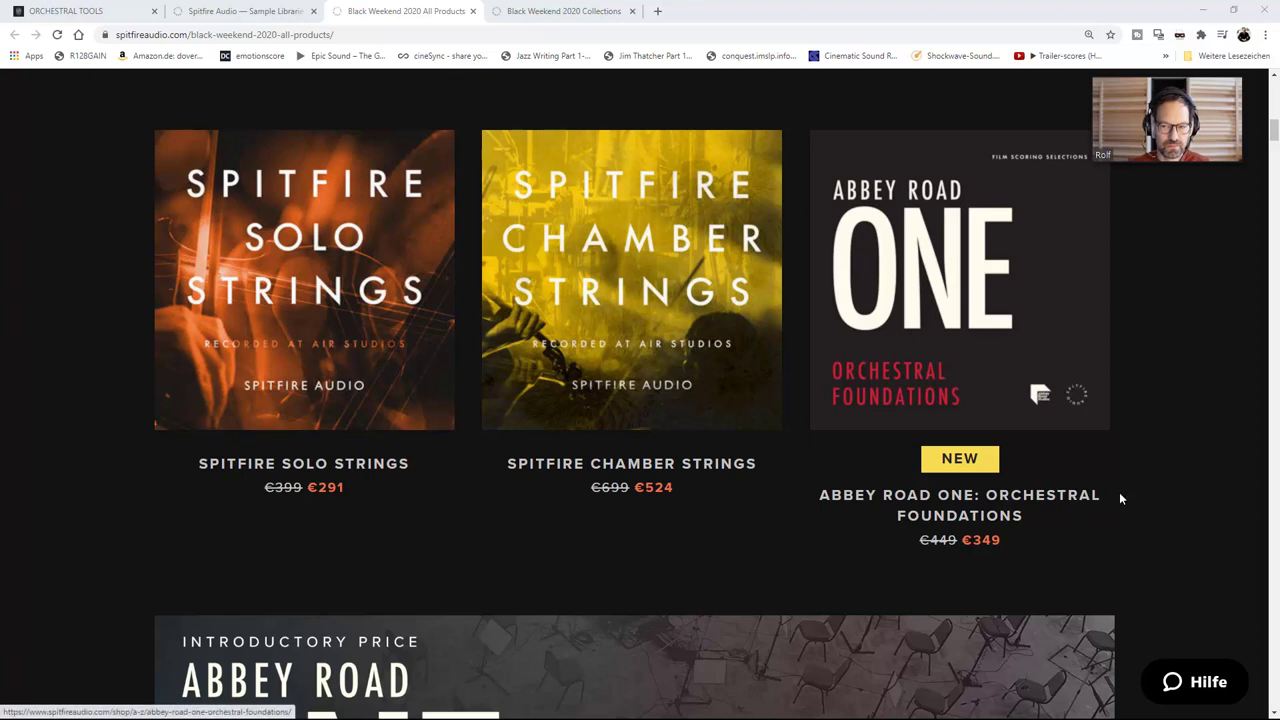
{"action": "scroll", "coordinate": [1121, 491], "scroll_direction": "up", "scroll_amount": 1}
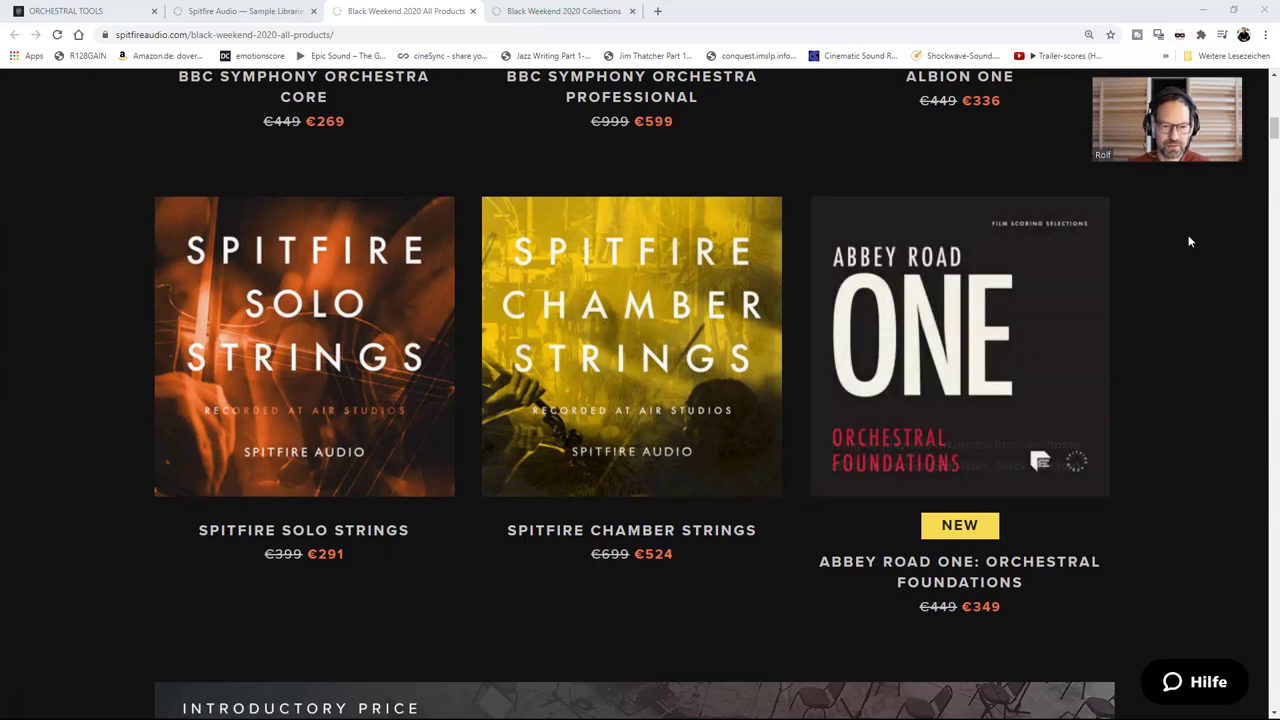
Review the Collaborations section's discounted libraries, from the Hans Zimmer and Olafur Arnalds products to the Eric Whitacre Choir and Hauschka Composer Toolkit.
{"action": "scroll", "coordinate": [1207, 384], "scroll_direction": "down", "scroll_amount": 2}
{"action": "scroll", "coordinate": [1206, 384], "scroll_direction": "down", "scroll_amount": 8}
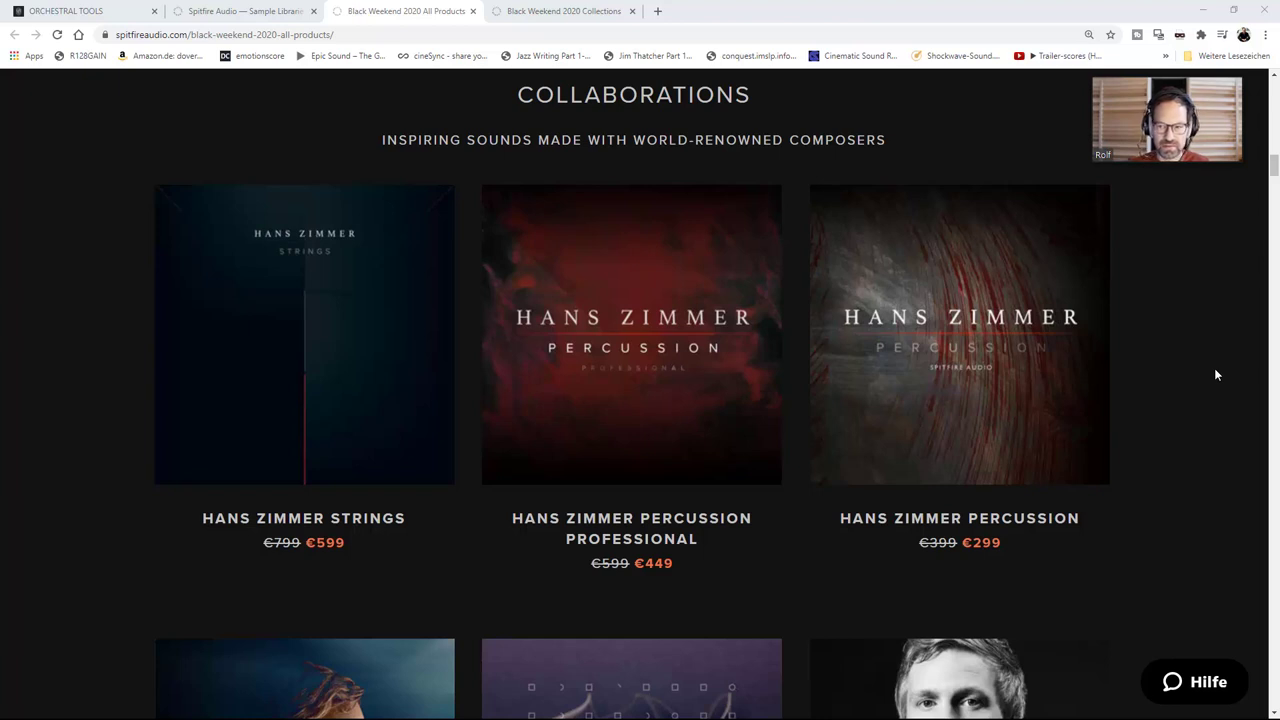
{"action": "scroll", "coordinate": [1216, 374], "scroll_direction": "up", "scroll_amount": 2}
{"action": "scroll", "coordinate": [1216, 374], "scroll_direction": "down", "scroll_amount": 2}
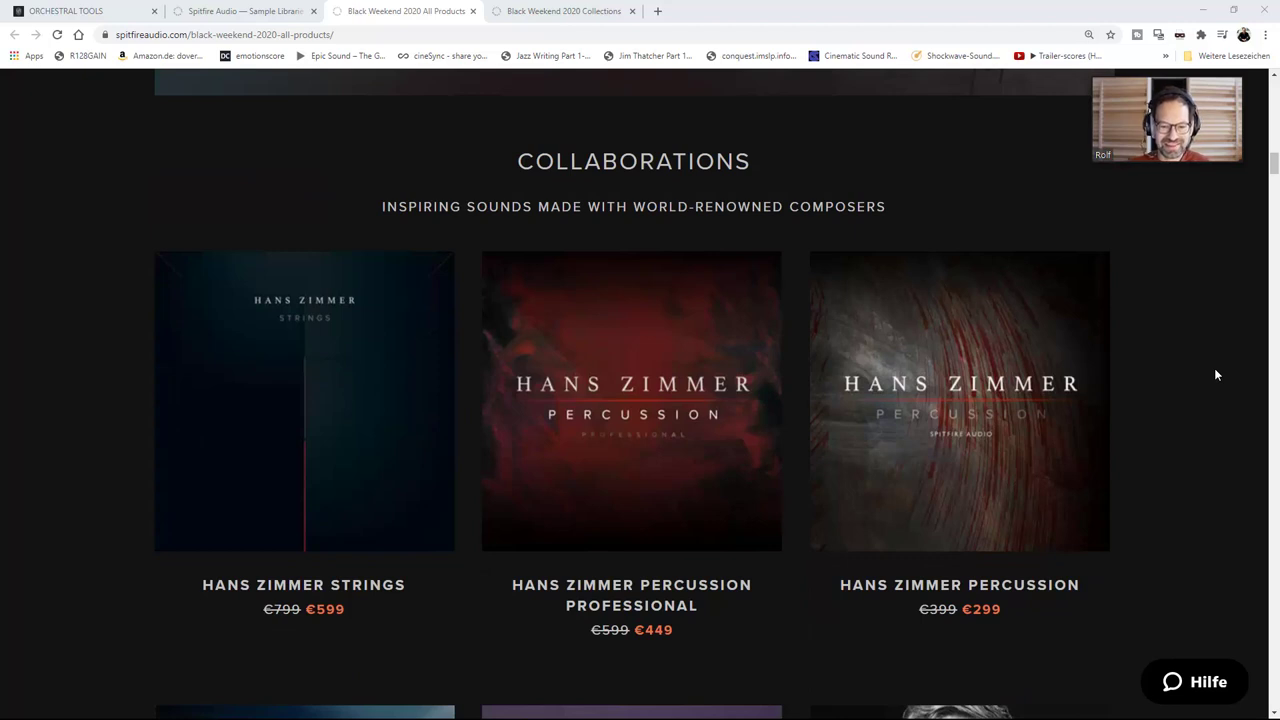
{"action": "scroll", "coordinate": [1216, 374], "scroll_direction": "down", "scroll_amount": 1}
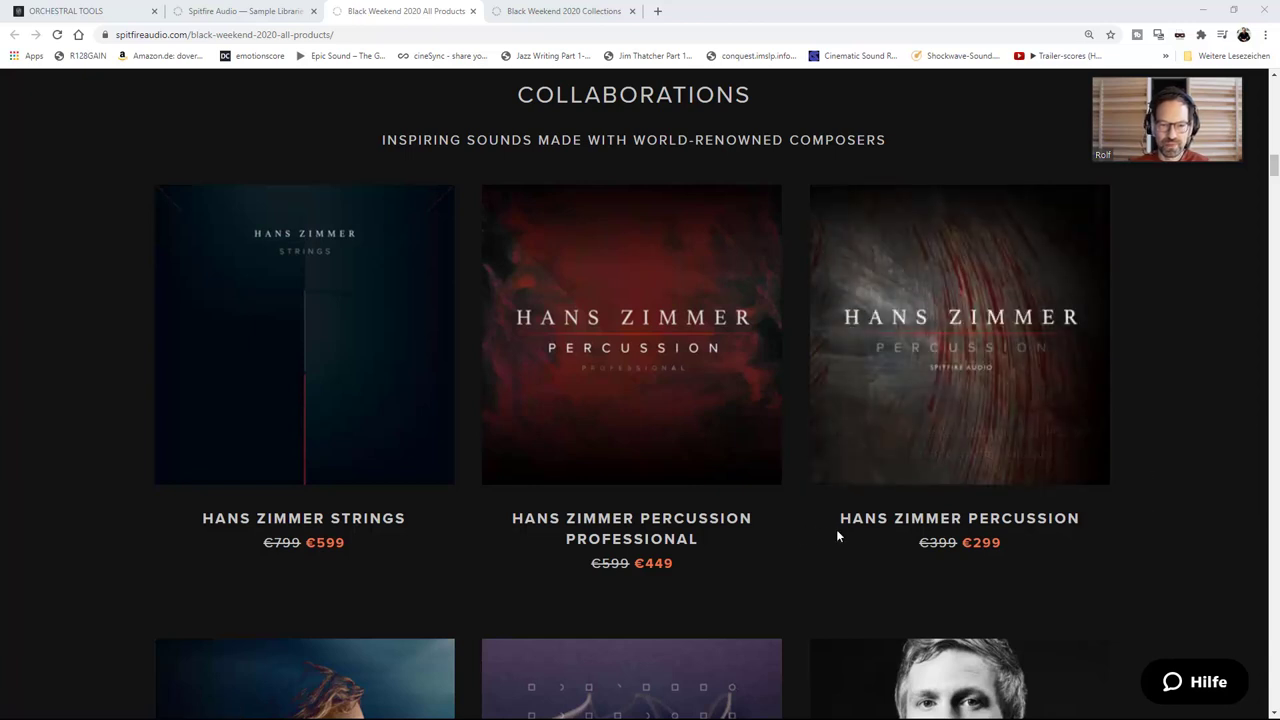
{"action": "scroll", "coordinate": [780, 522], "scroll_direction": "down", "scroll_amount": 1}
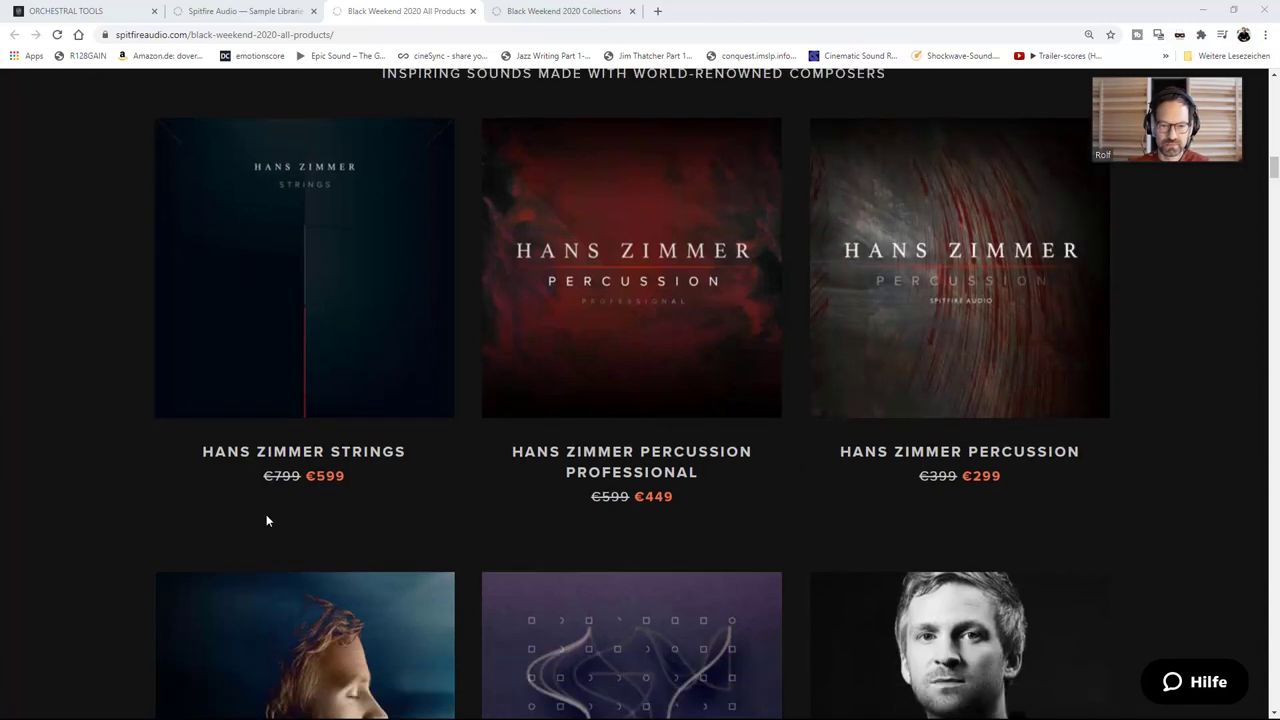
{"action": "scroll", "coordinate": [266, 520], "scroll_direction": "down", "scroll_amount": 3}
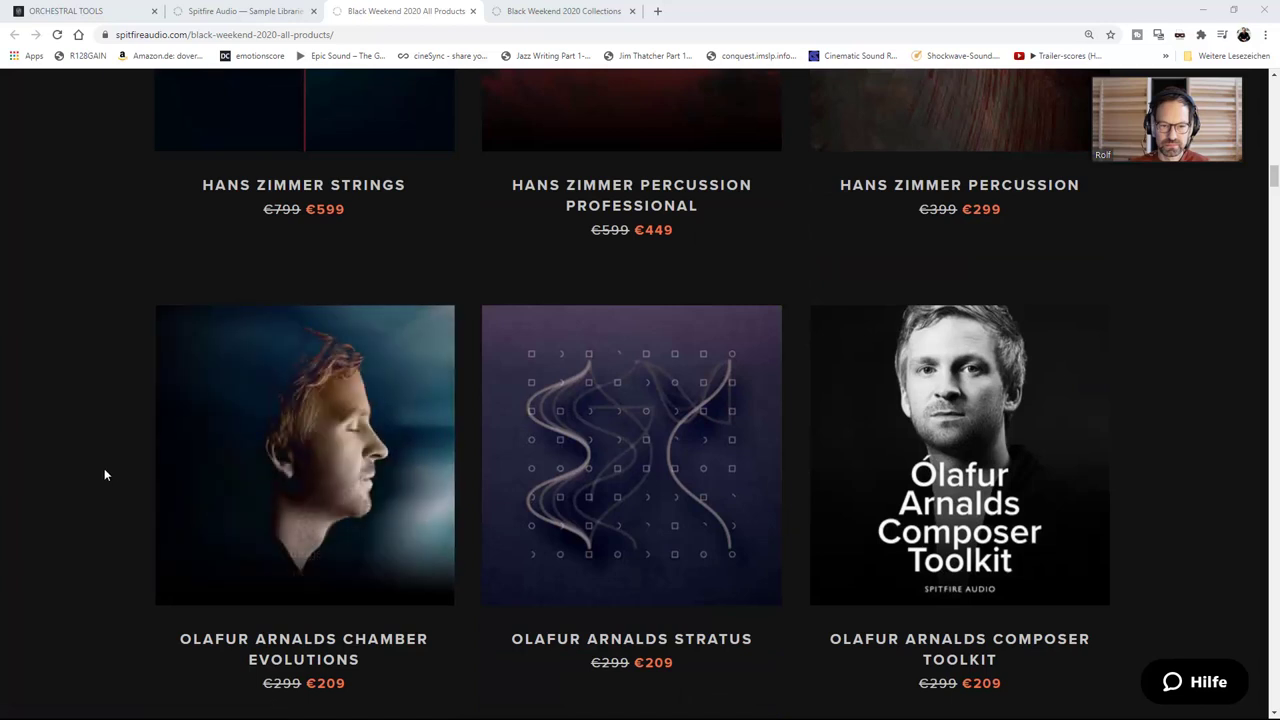
{"action": "scroll", "coordinate": [444, 662], "scroll_direction": "down", "scroll_amount": 1}
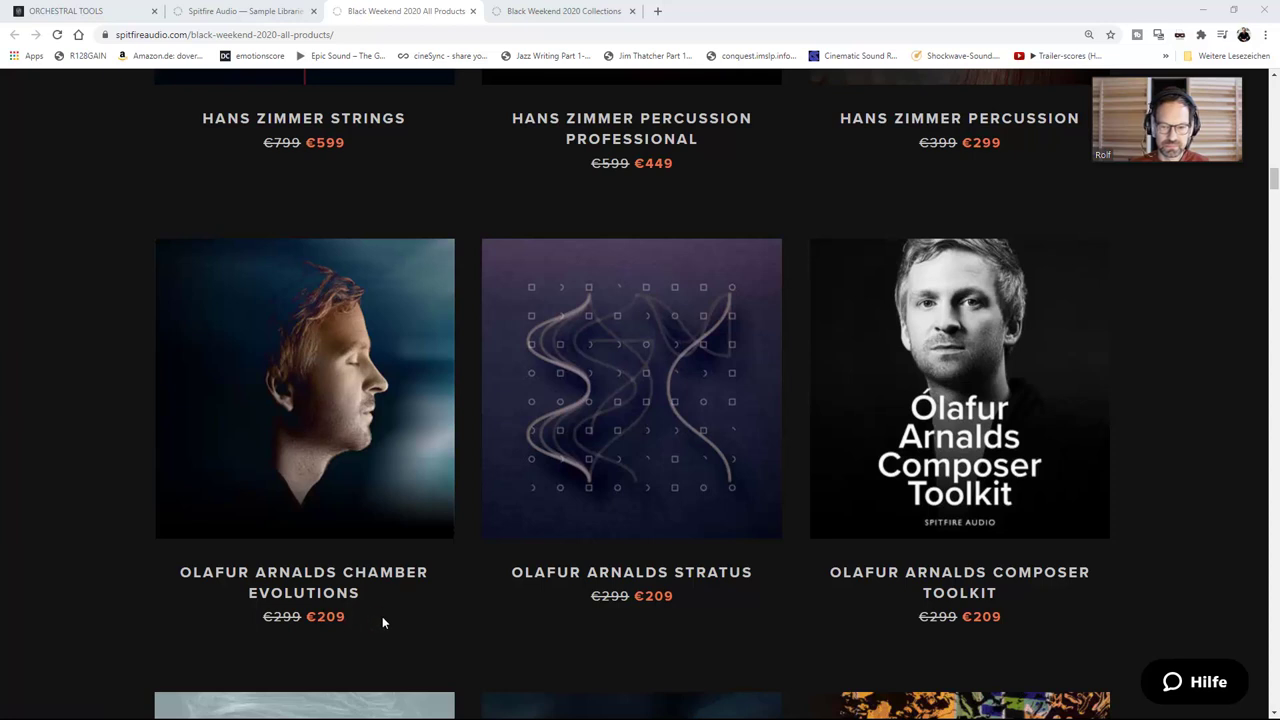
{"action": "scroll", "coordinate": [424, 618], "scroll_direction": "down", "scroll_amount": 1}
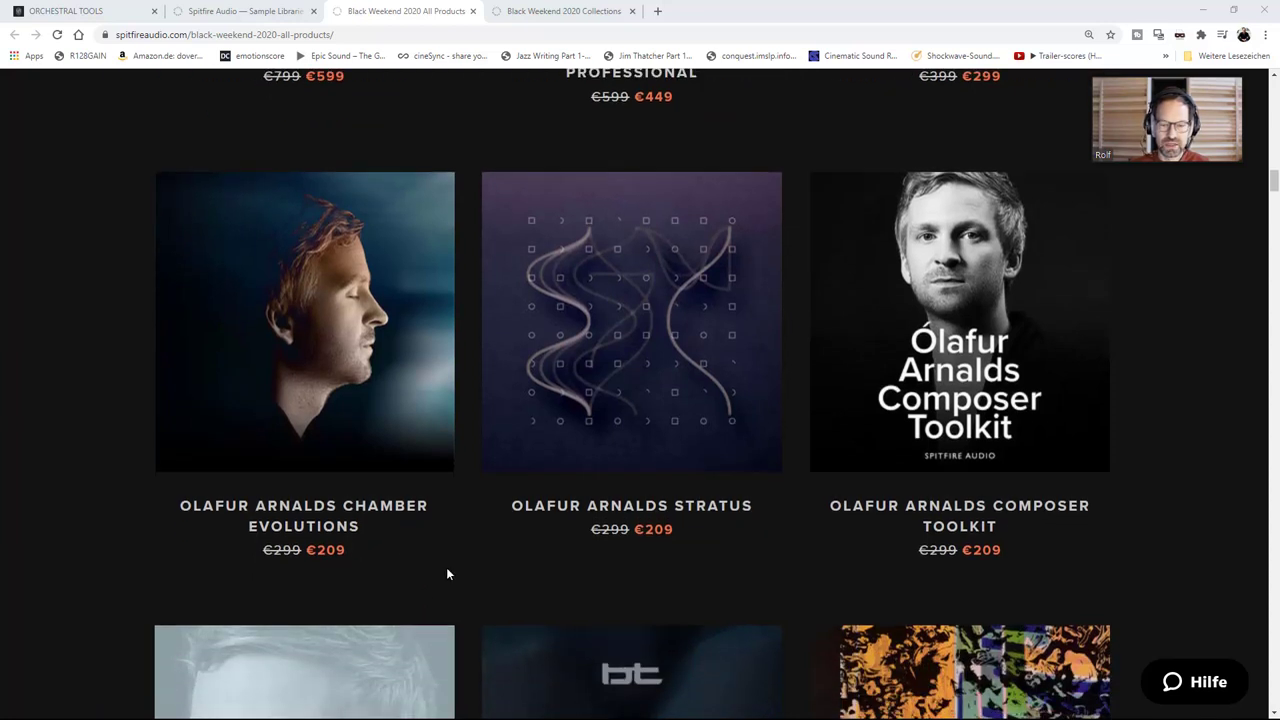
{"action": "scroll", "coordinate": [447, 564], "scroll_direction": "down", "scroll_amount": 3}
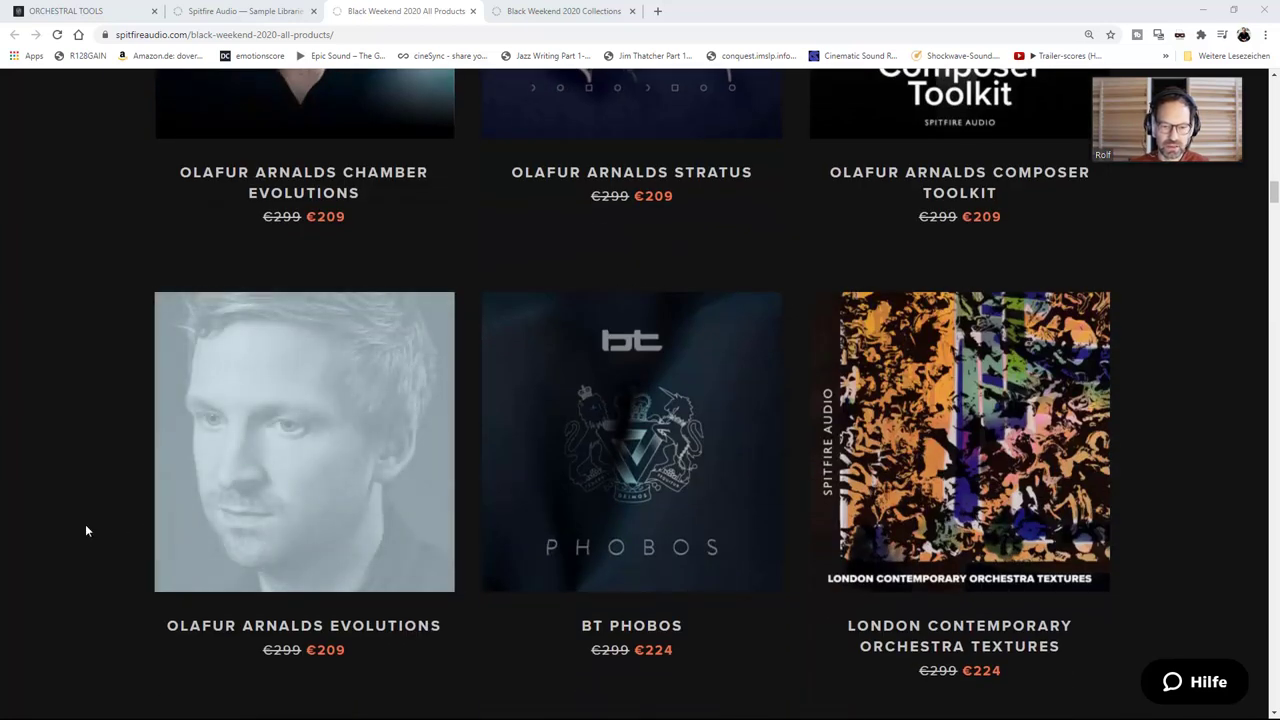
{"action": "scroll", "coordinate": [86, 530], "scroll_direction": "down", "scroll_amount": 4}
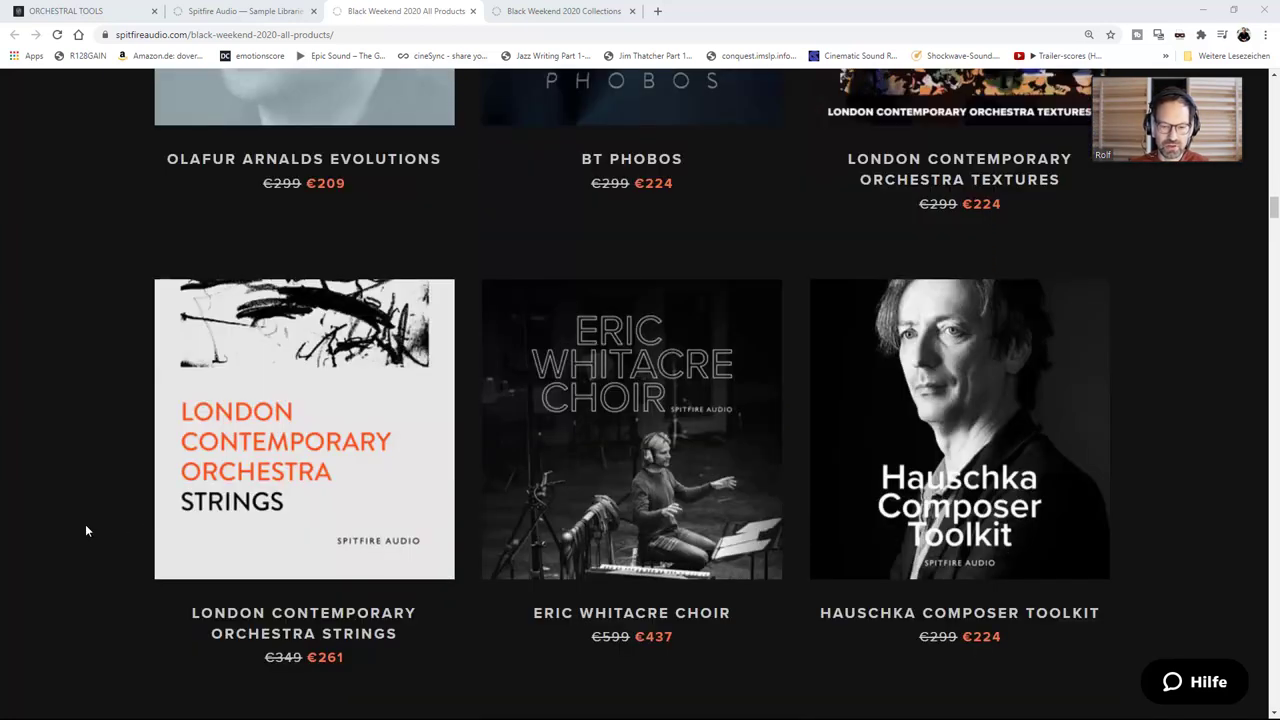
Look at the Symphonic Orchestra offers, check the Black Weekend Collections page briefly and return to the All Products page.
{"action": "scroll", "coordinate": [86, 530], "scroll_direction": "down", "scroll_amount": 8}
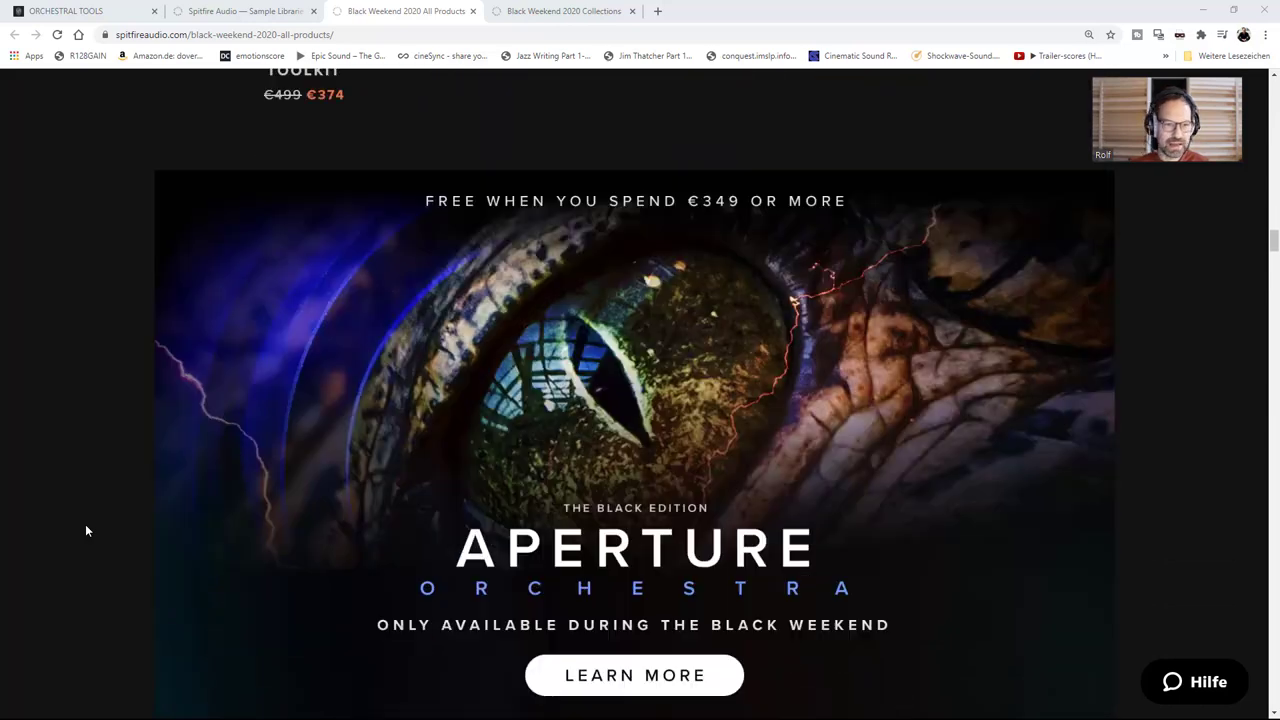
{"action": "scroll", "coordinate": [86, 530], "scroll_direction": "down", "scroll_amount": 8}
{"action": "scroll", "coordinate": [86, 530], "scroll_direction": "up", "scroll_amount": 2}
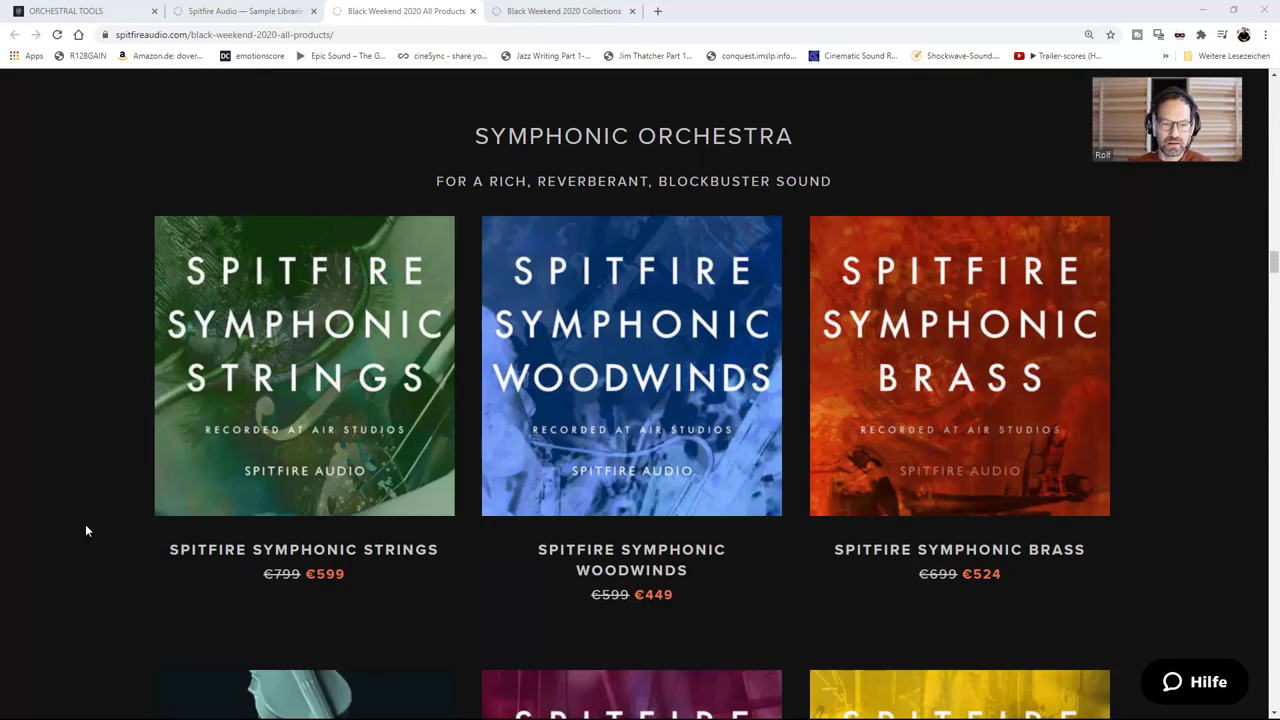
{"action": "scroll", "coordinate": [85, 530], "scroll_direction": "down", "scroll_amount": 1}
{"action": "left_click", "coordinate": [559, 20]}
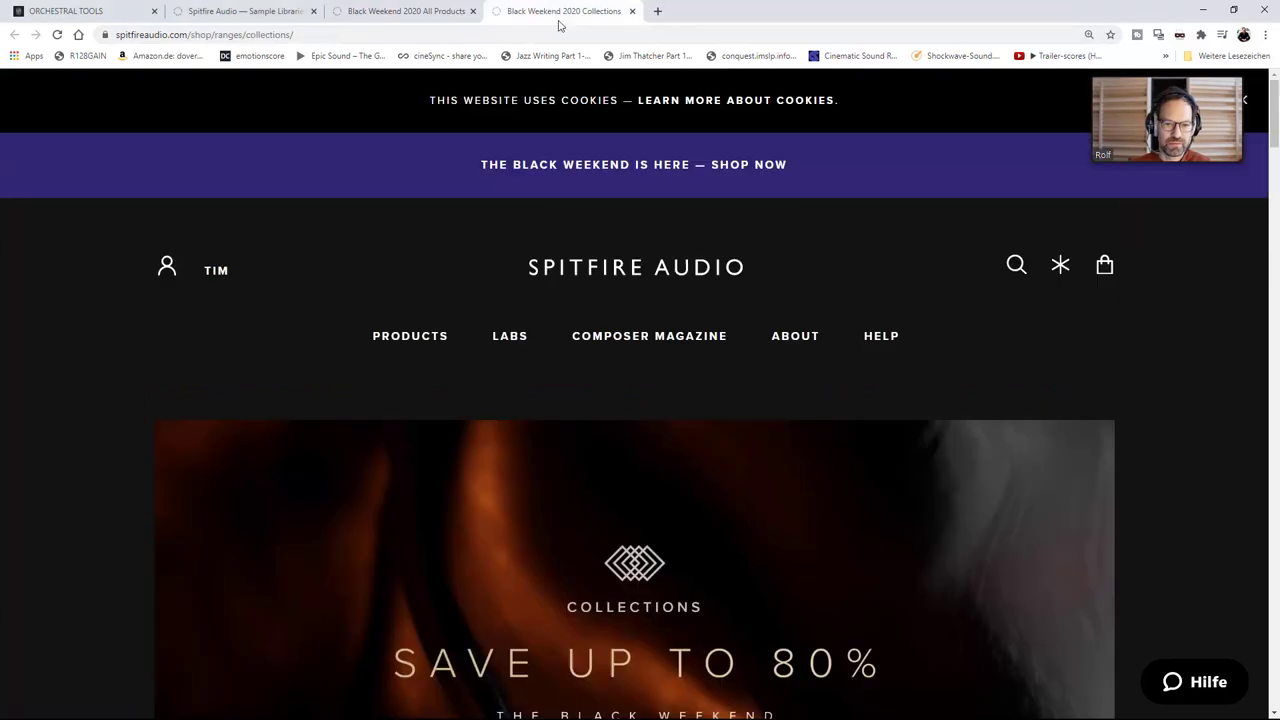
{"action": "left_click", "coordinate": [432, 12]}
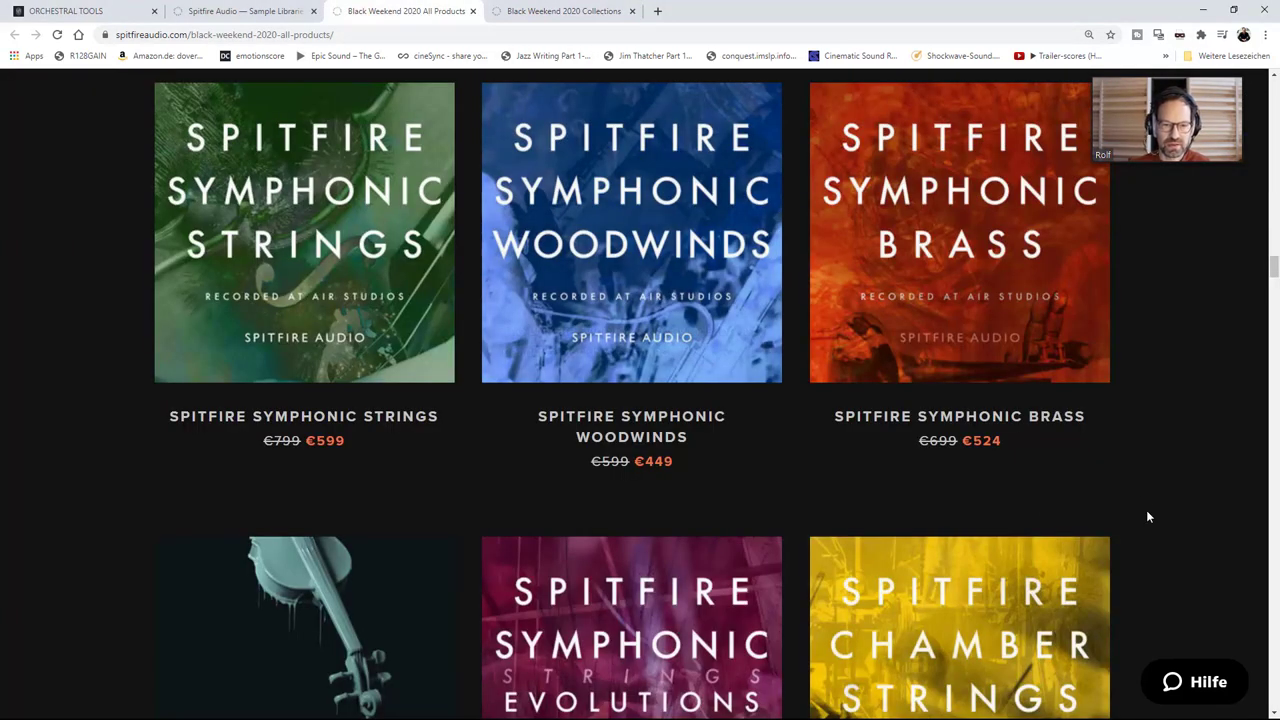
Browse the remaining Symphonic Orchestra products and the Studio Orchestra strings, woodwinds and brass offers.
{"action": "scroll", "coordinate": [1176, 470], "scroll_direction": "down", "scroll_amount": 5}
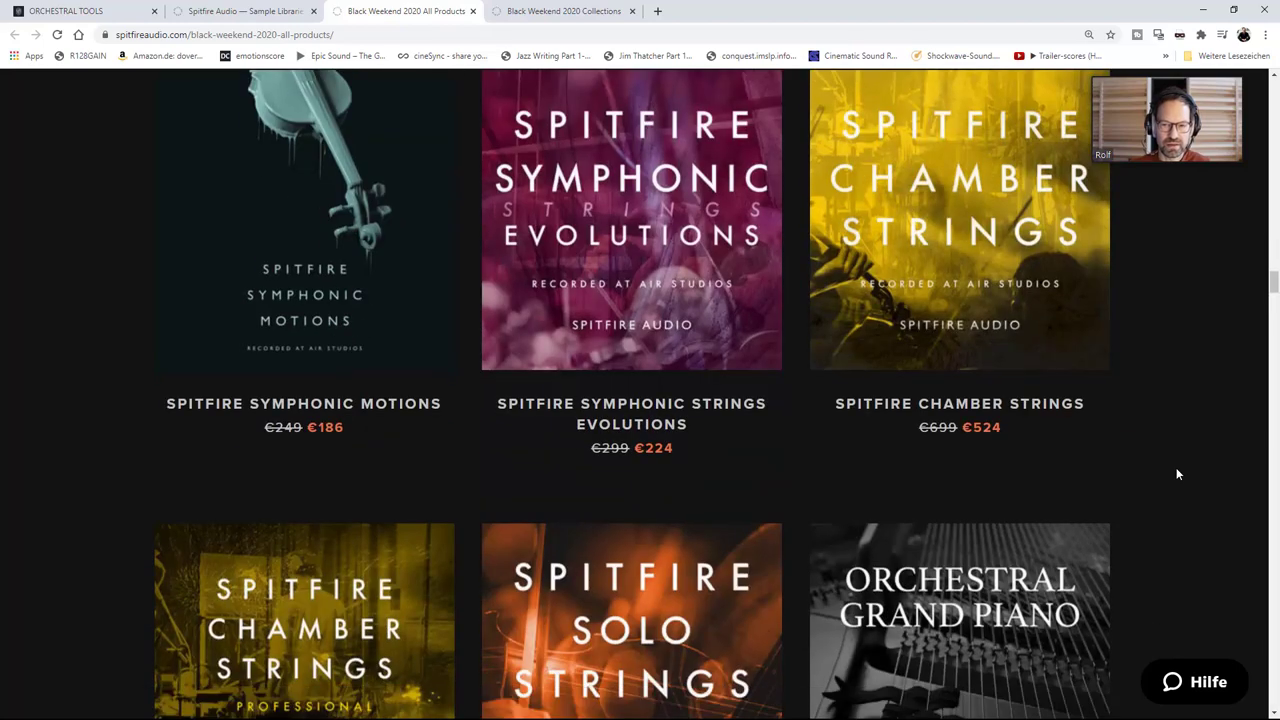
{"action": "scroll", "coordinate": [1177, 474], "scroll_direction": "down", "scroll_amount": 8}
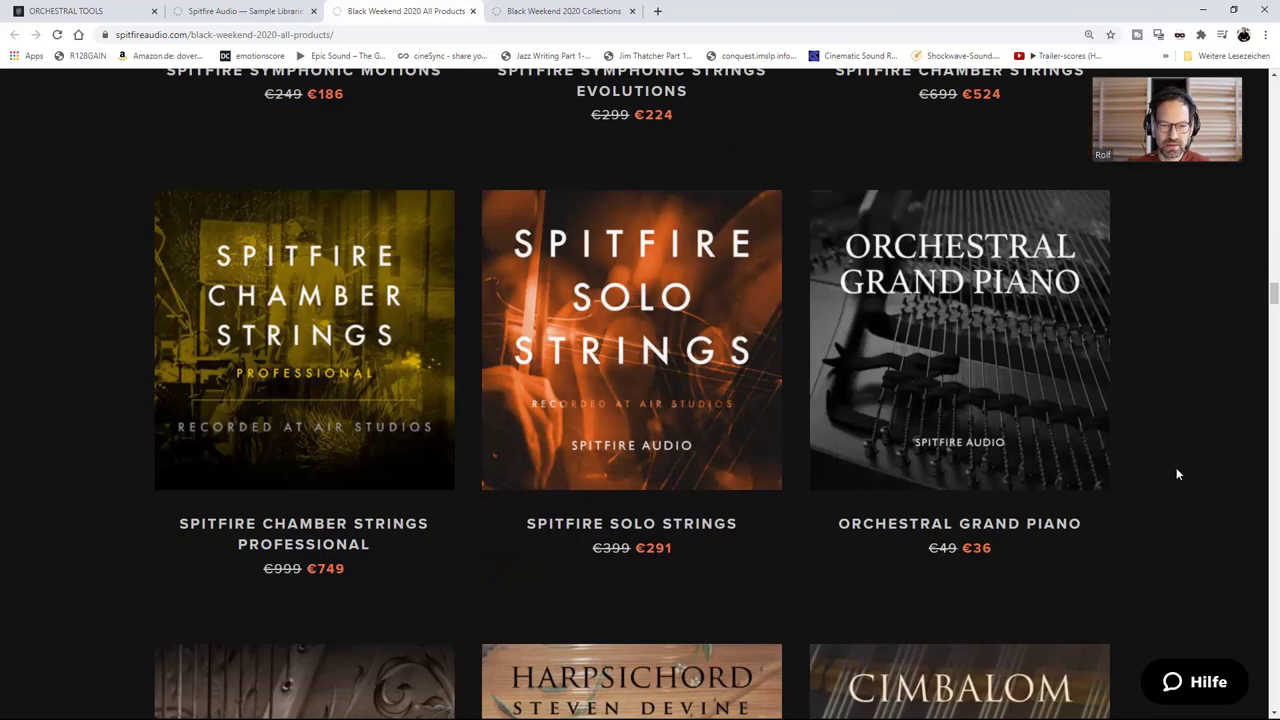
{"action": "scroll", "coordinate": [1176, 467], "scroll_direction": "down", "scroll_amount": 6}
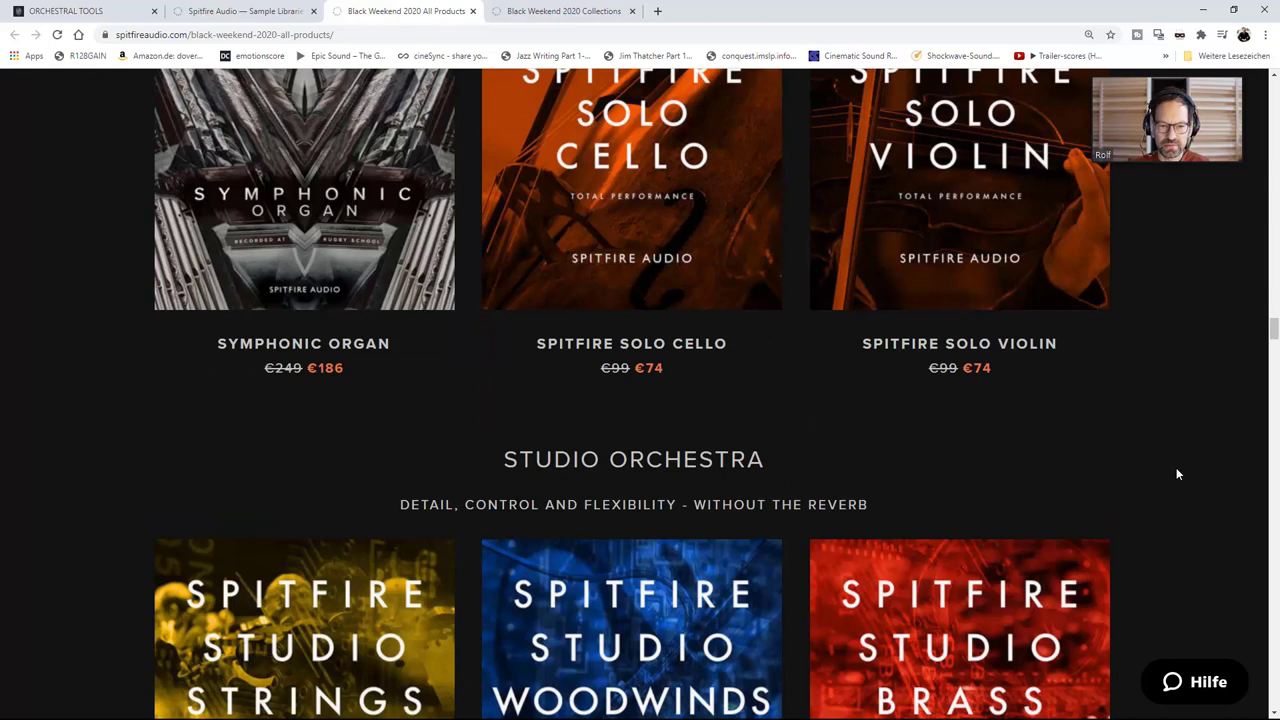
{"action": "scroll", "coordinate": [1176, 467], "scroll_direction": "down", "scroll_amount": 3}
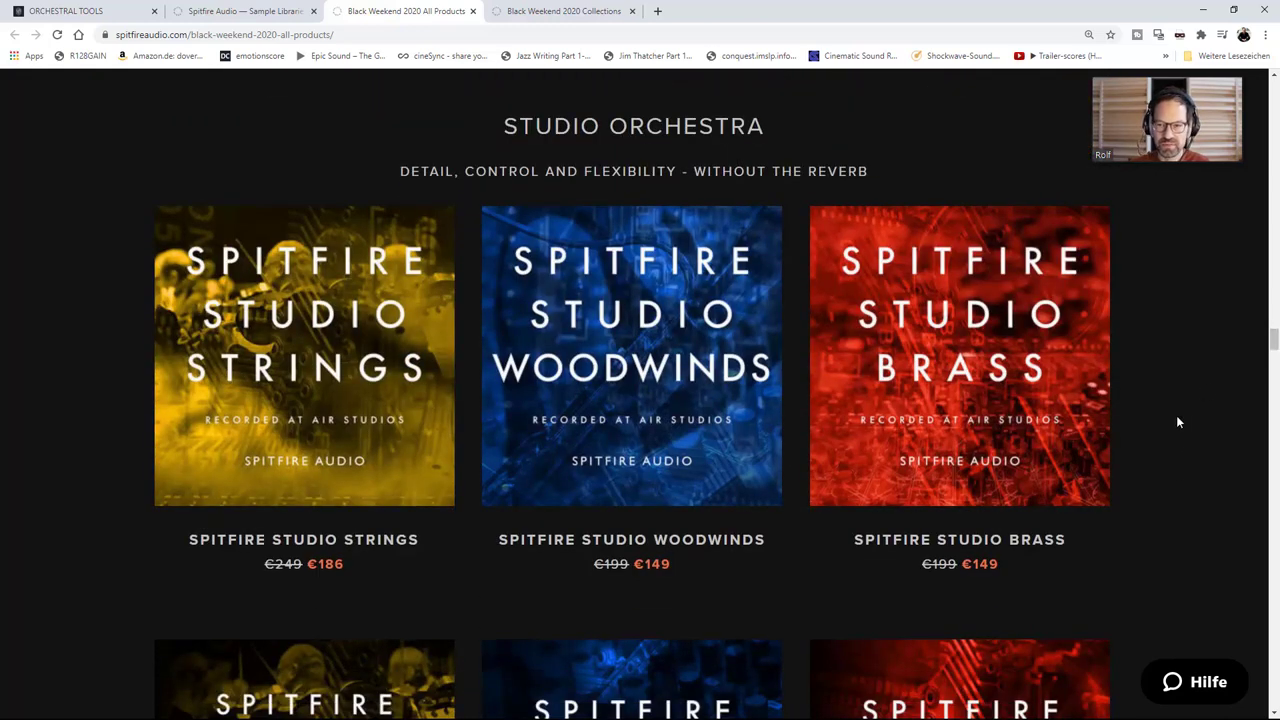
{"action": "scroll", "coordinate": [1176, 415], "scroll_direction": "up", "scroll_amount": 4}
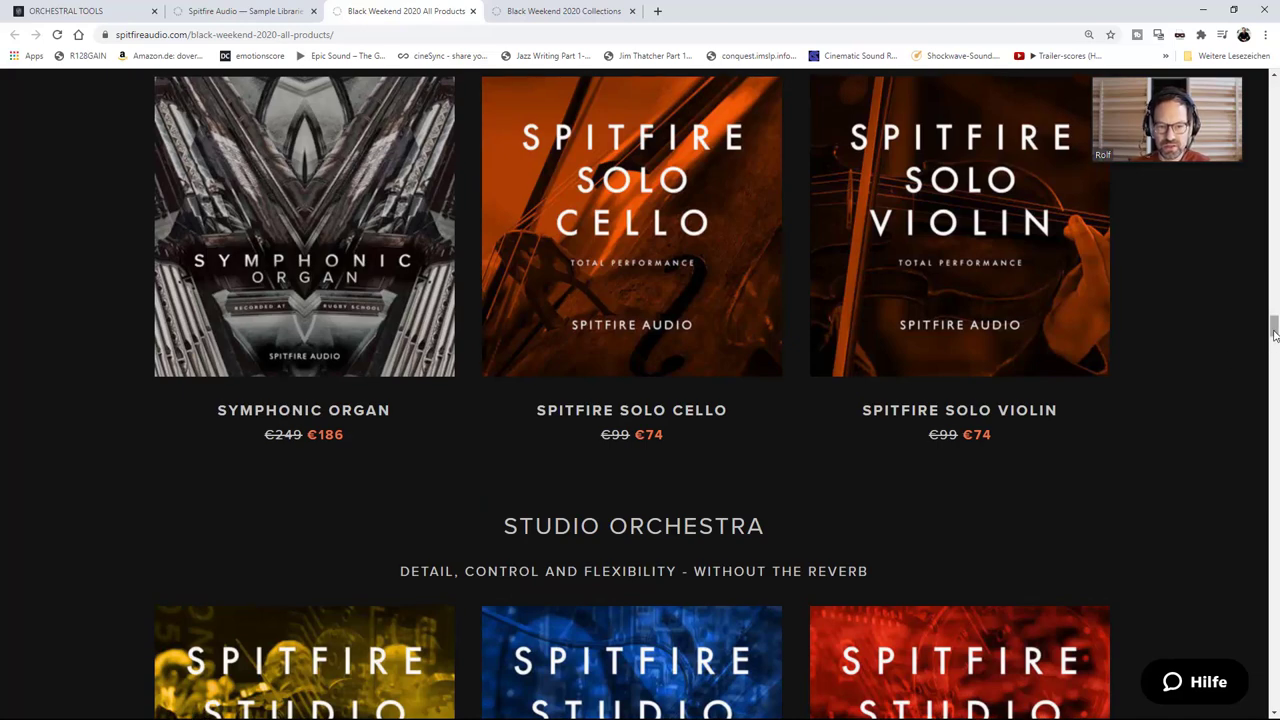
Review the Studio Orchestra Professional and Albion offers, and go back over the Hans Zimmer, Composer Toolkit and Symphonic Orchestra products.
{"action": "scroll", "coordinate": [1189, 494], "scroll_direction": "down", "scroll_amount": 15}
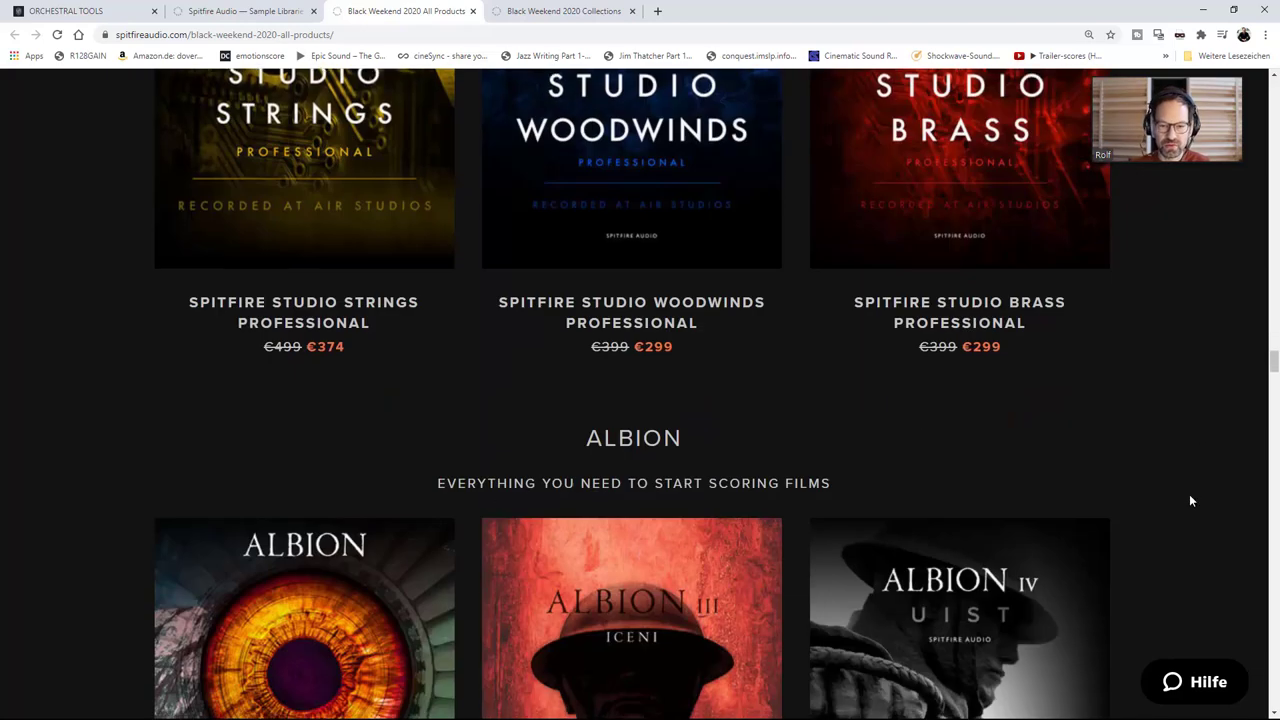
{"action": "scroll", "coordinate": [1190, 500], "scroll_direction": "up", "scroll_amount": 1}
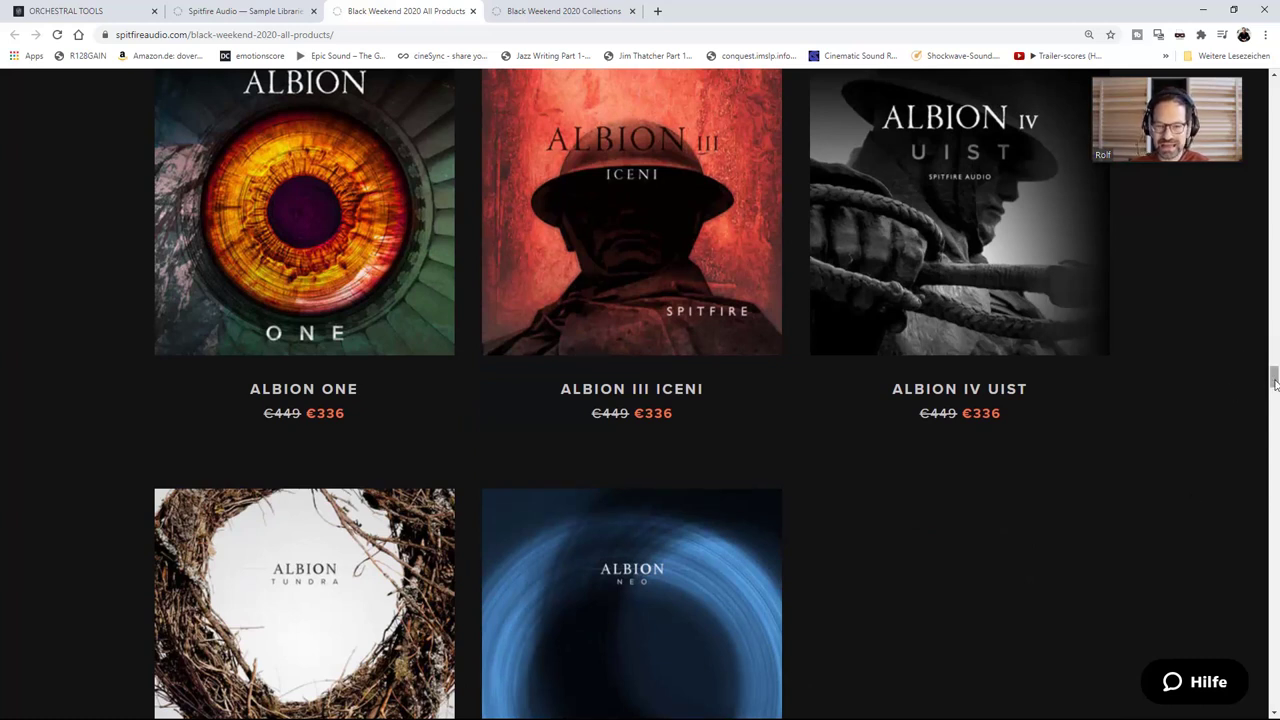
{"action": "left_click_drag", "start_coordinate": [1274, 378], "coordinate": [1272, 175]}
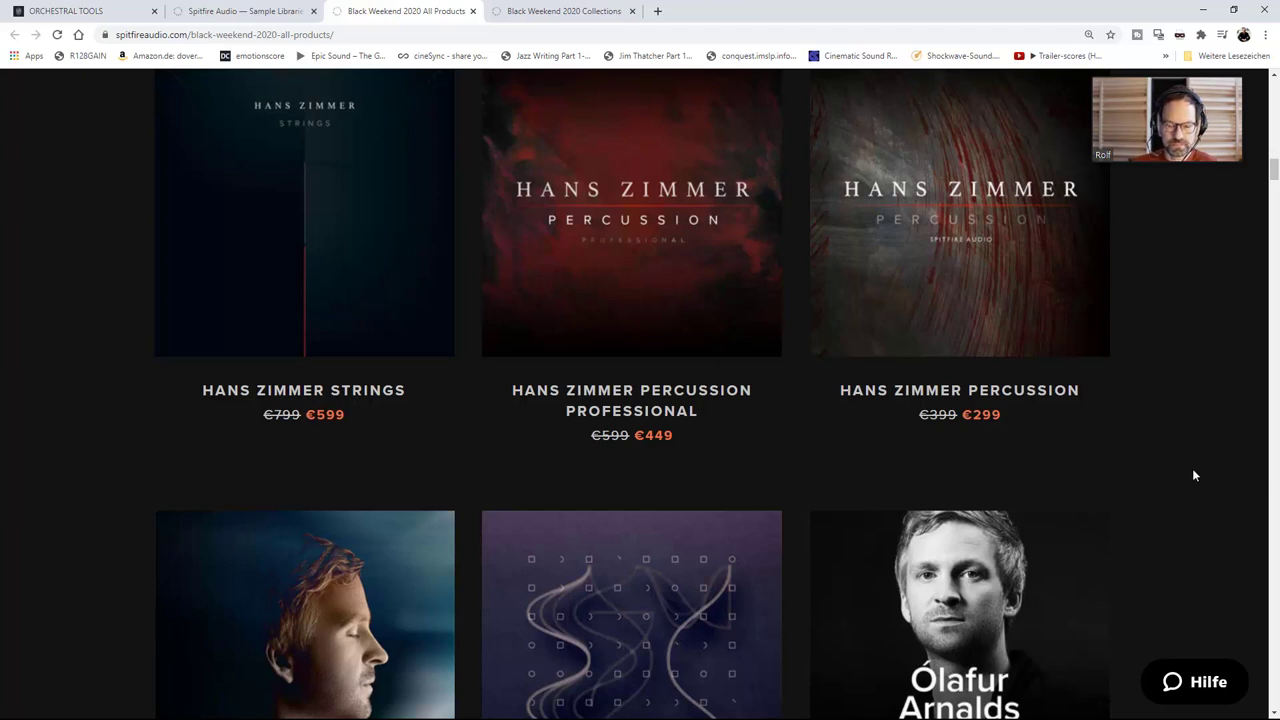
{"action": "scroll", "coordinate": [1193, 475], "scroll_direction": "down", "scroll_amount": 15}
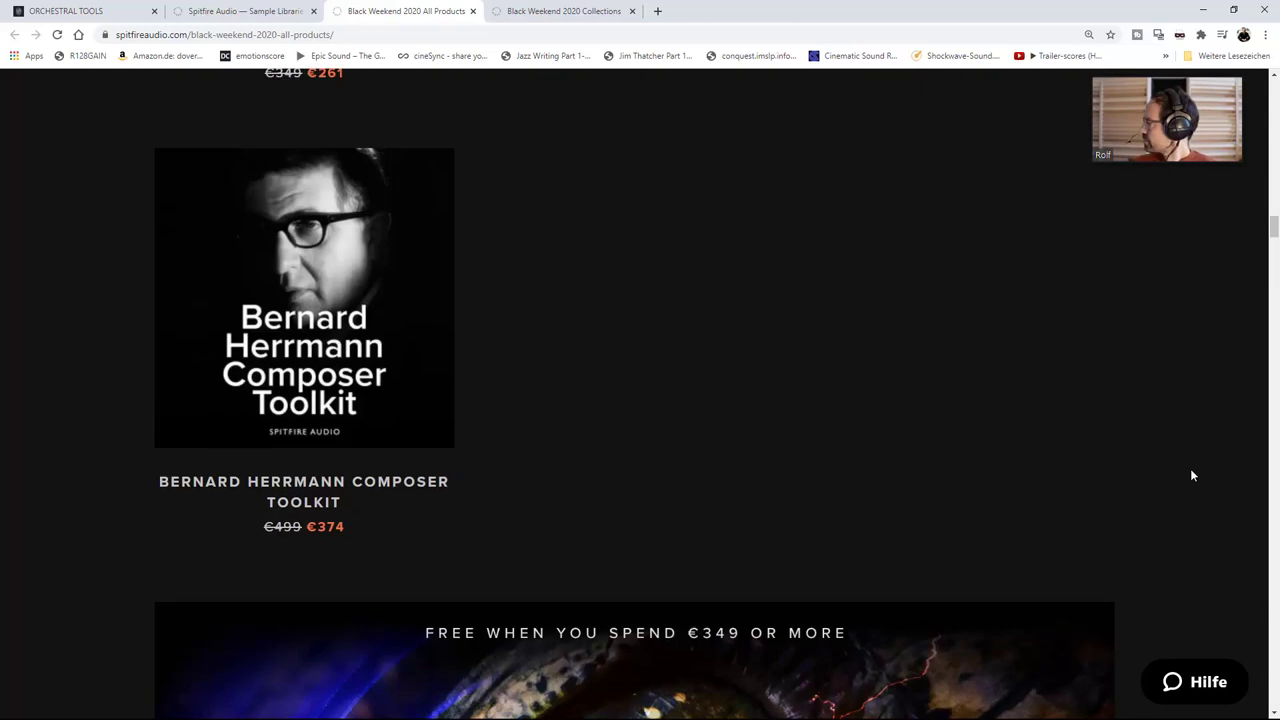
{"action": "scroll", "coordinate": [1191, 475], "scroll_direction": "down", "scroll_amount": 10}
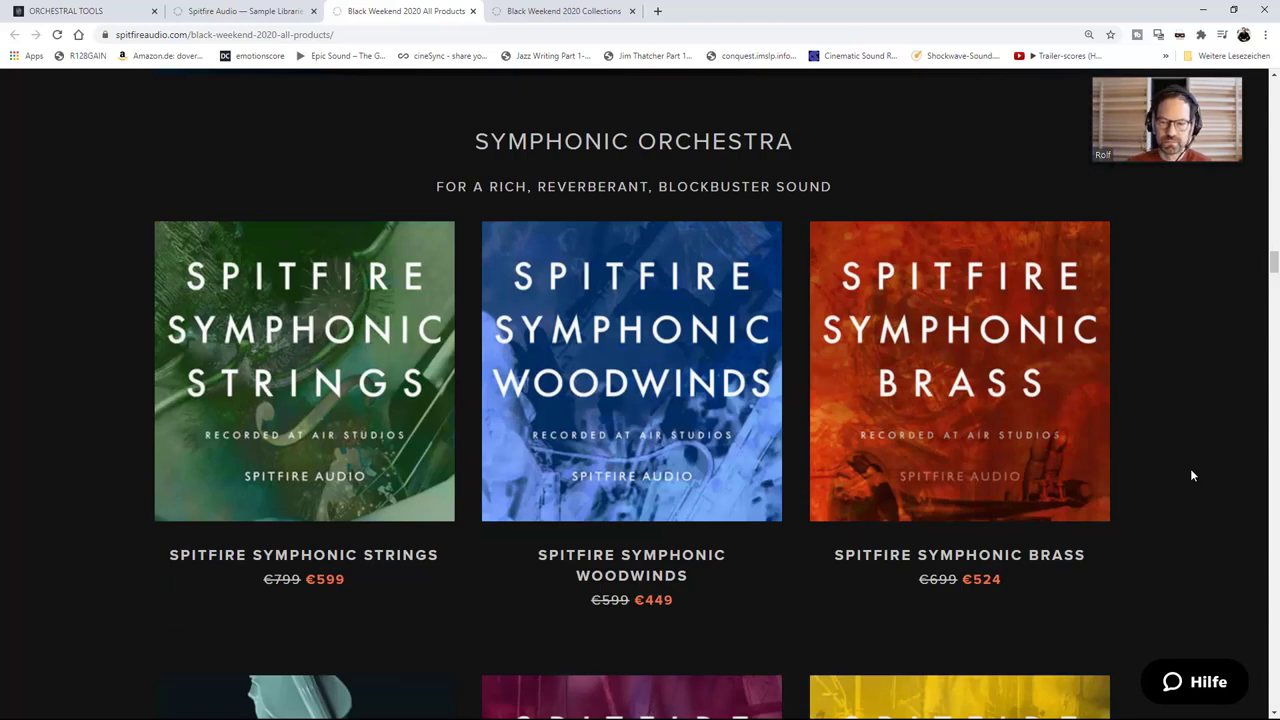
{"action": "scroll", "coordinate": [1193, 471], "scroll_direction": "down", "scroll_amount": 9}
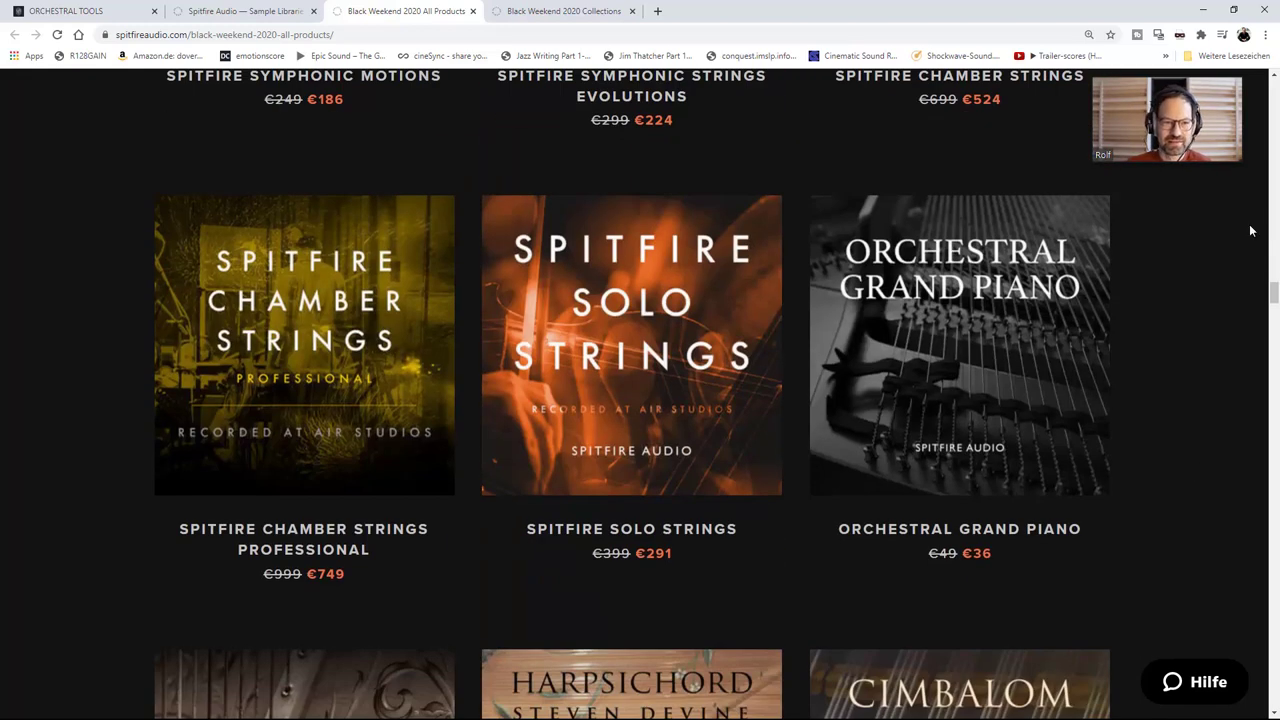
{"action": "scroll", "coordinate": [1273, 307], "scroll_direction": "down", "scroll_amount": 1}
Examine the Albion section's sale prices, from Albion One, Iceni and Uist to Tundra and Neo.
{"action": "left_click_drag", "start_coordinate": [1273, 307], "coordinate": [1257, 380]}
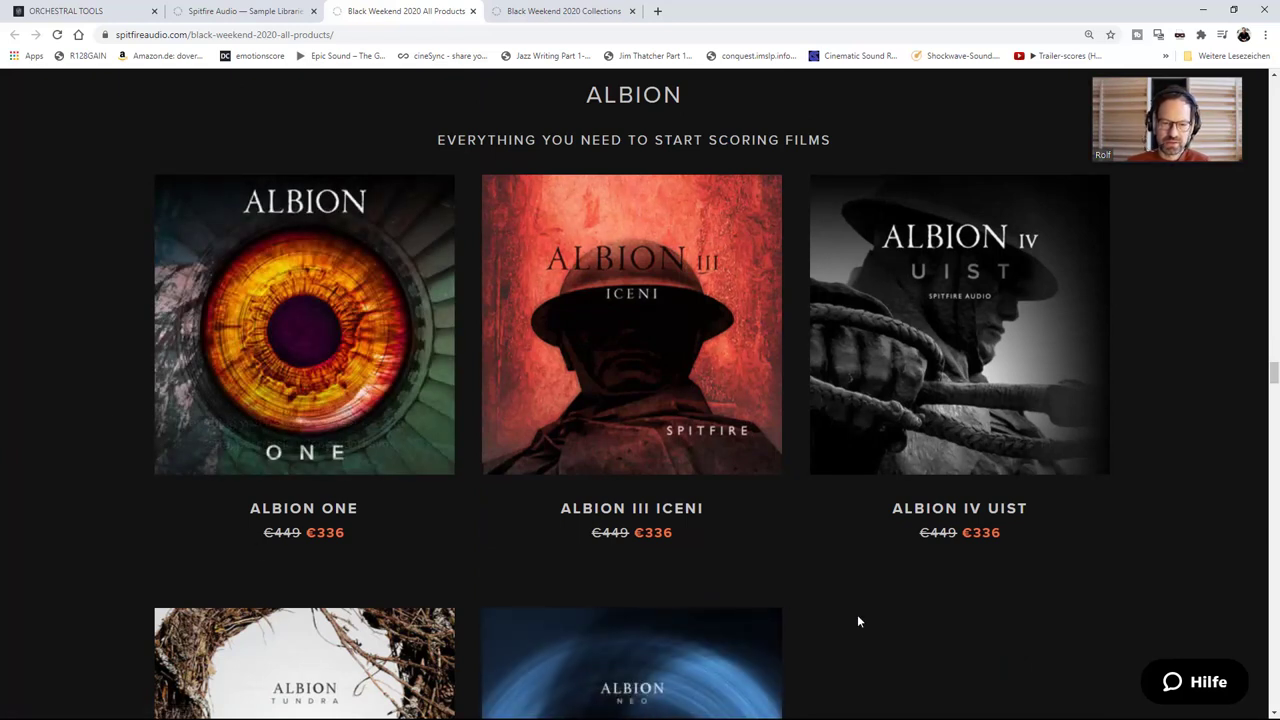
{"action": "scroll", "coordinate": [976, 635], "scroll_direction": "down", "scroll_amount": 3}
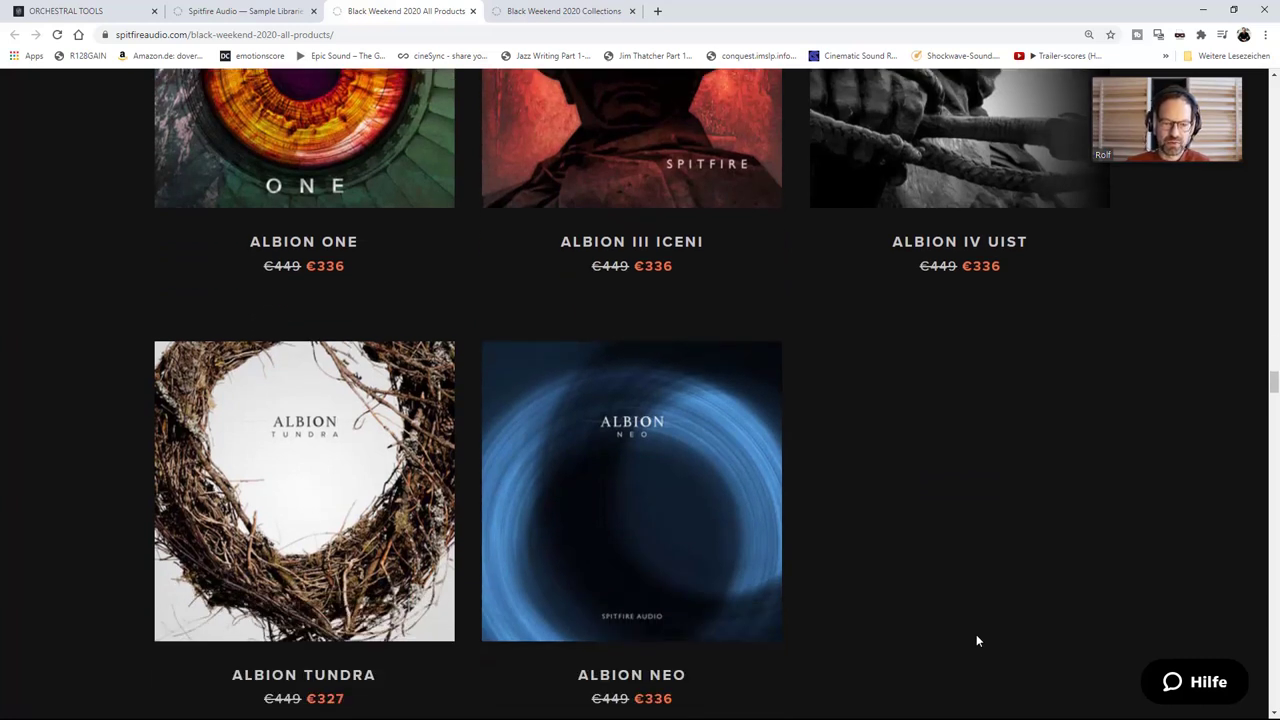
{"action": "scroll", "coordinate": [978, 640], "scroll_direction": "up", "scroll_amount": 1}
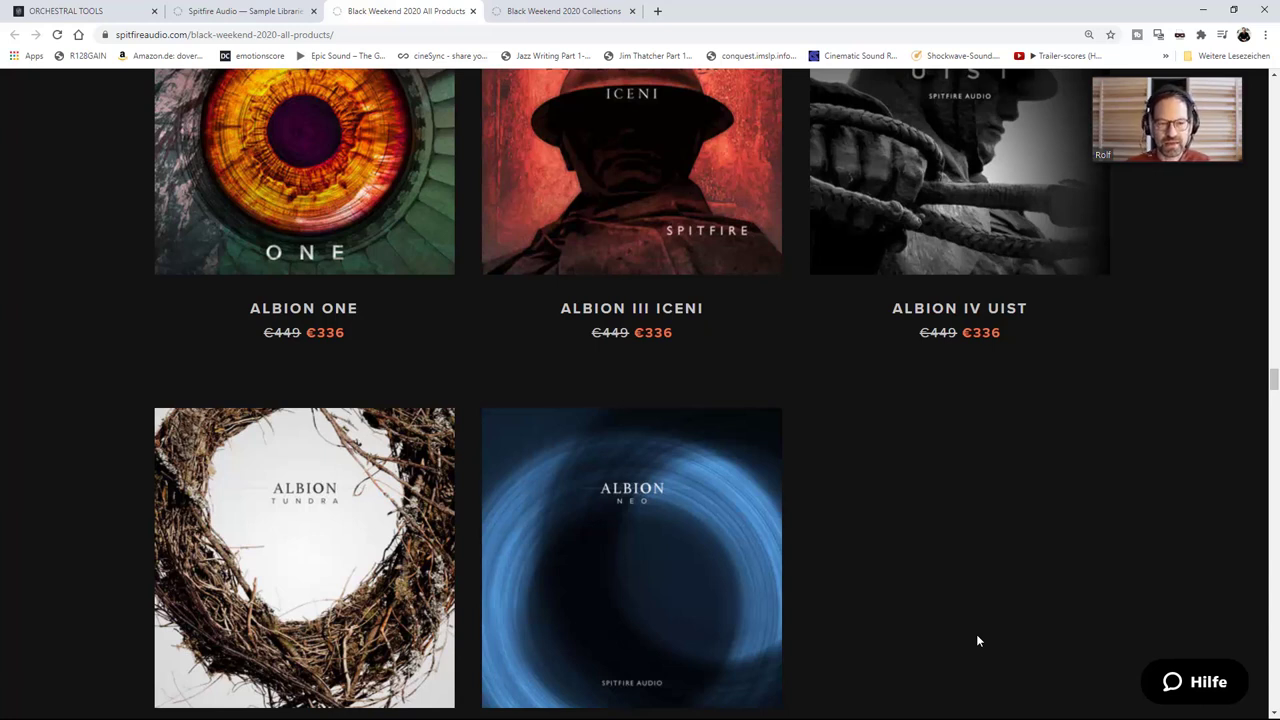
{"action": "scroll", "coordinate": [1157, 438], "scroll_direction": "down", "scroll_amount": 2}
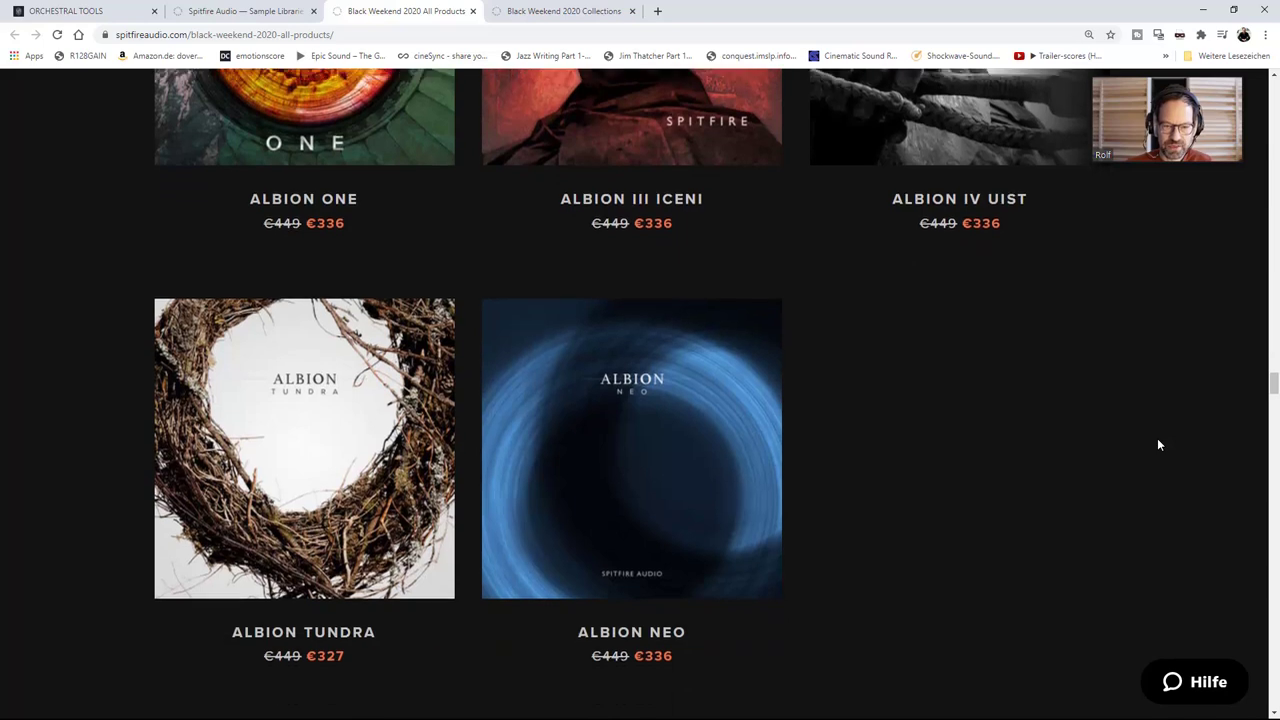
Open the Albion Neo product page, look through its videos, audio demos and system requirements, and return to the Albion offers.
{"action": "left_click", "coordinate": [757, 421]}
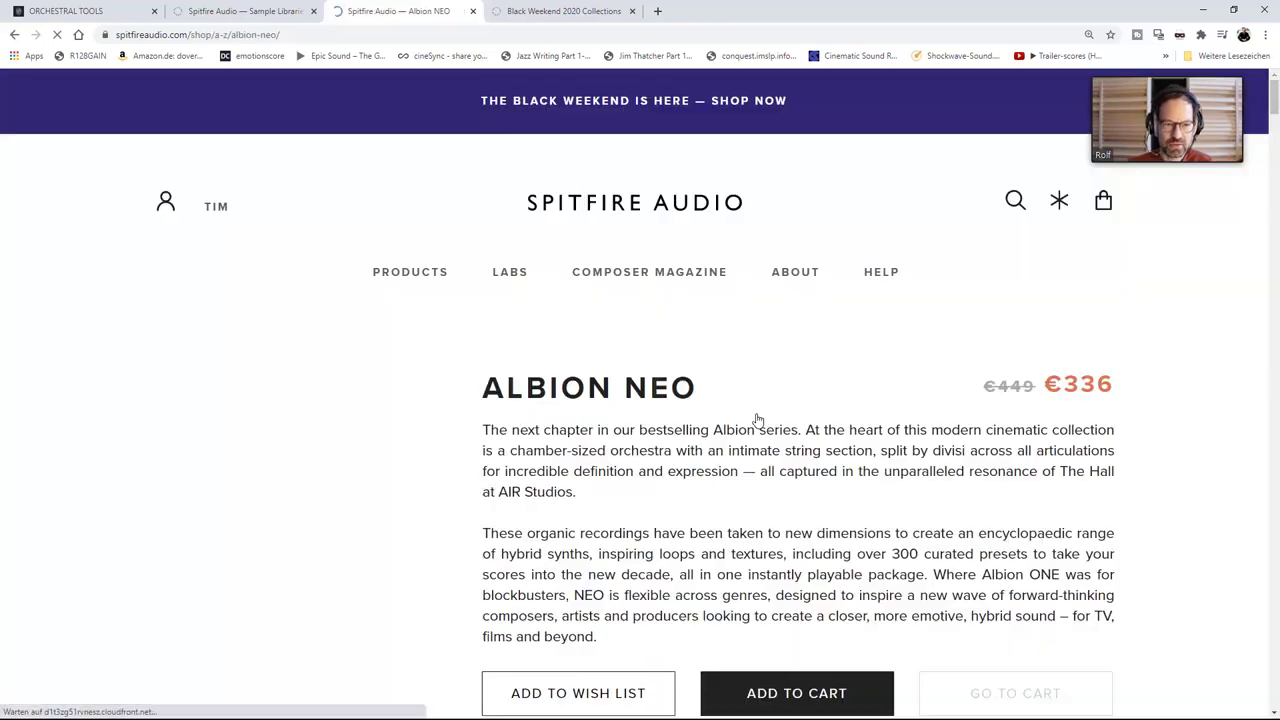
{"action": "scroll", "coordinate": [924, 411], "scroll_direction": "down", "scroll_amount": 10}
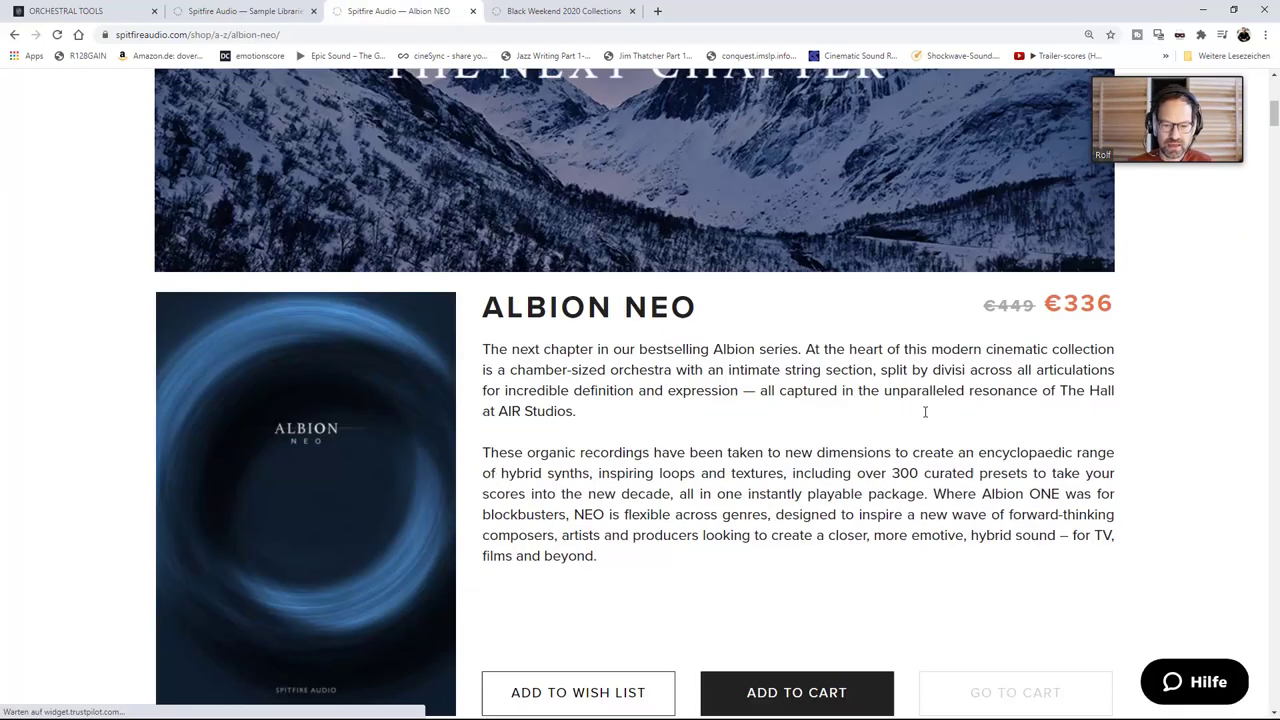
{"action": "scroll", "coordinate": [924, 411], "scroll_direction": "down", "scroll_amount": 10}
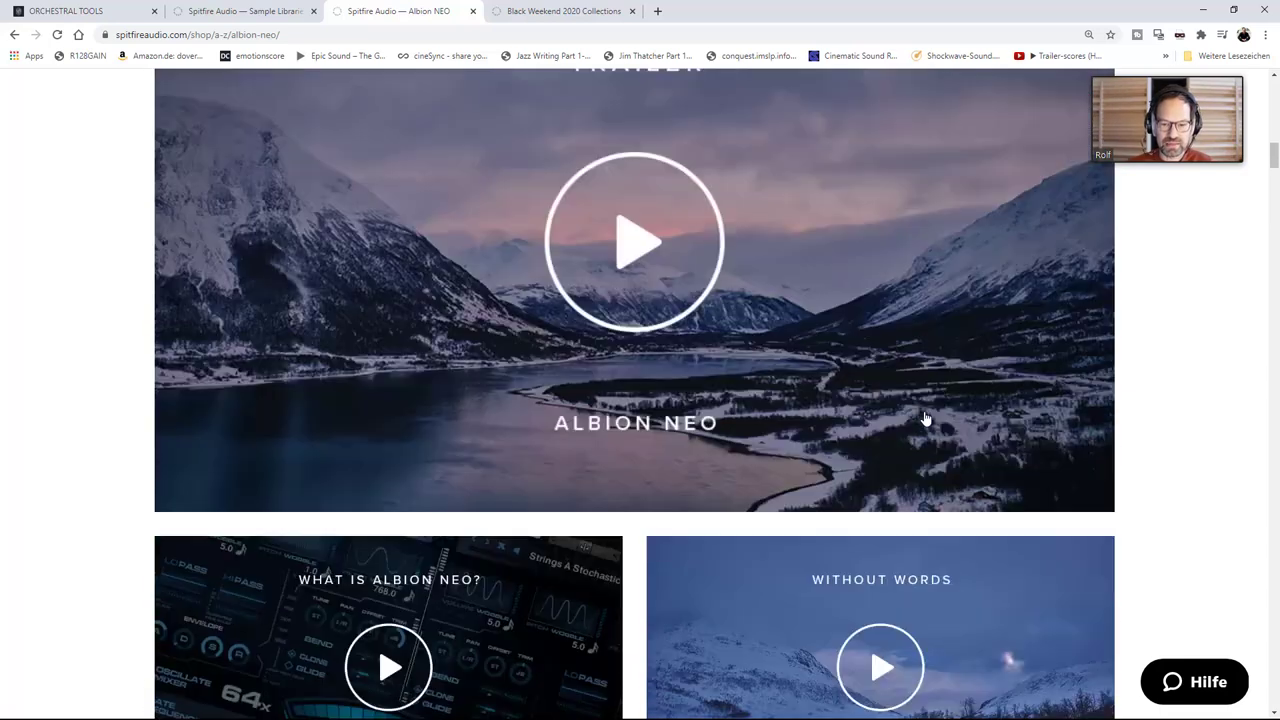
{"action": "scroll", "coordinate": [925, 419], "scroll_direction": "down", "scroll_amount": 1}
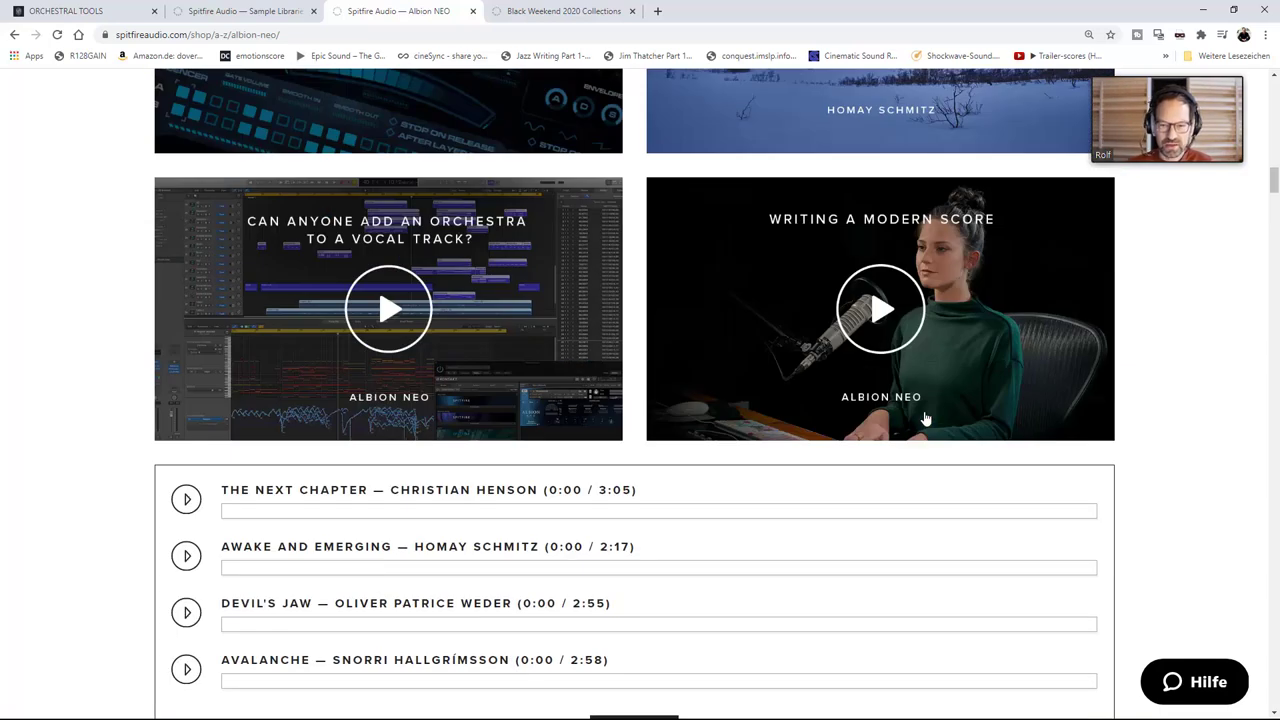
{"action": "scroll", "coordinate": [924, 418], "scroll_direction": "down", "scroll_amount": 8}
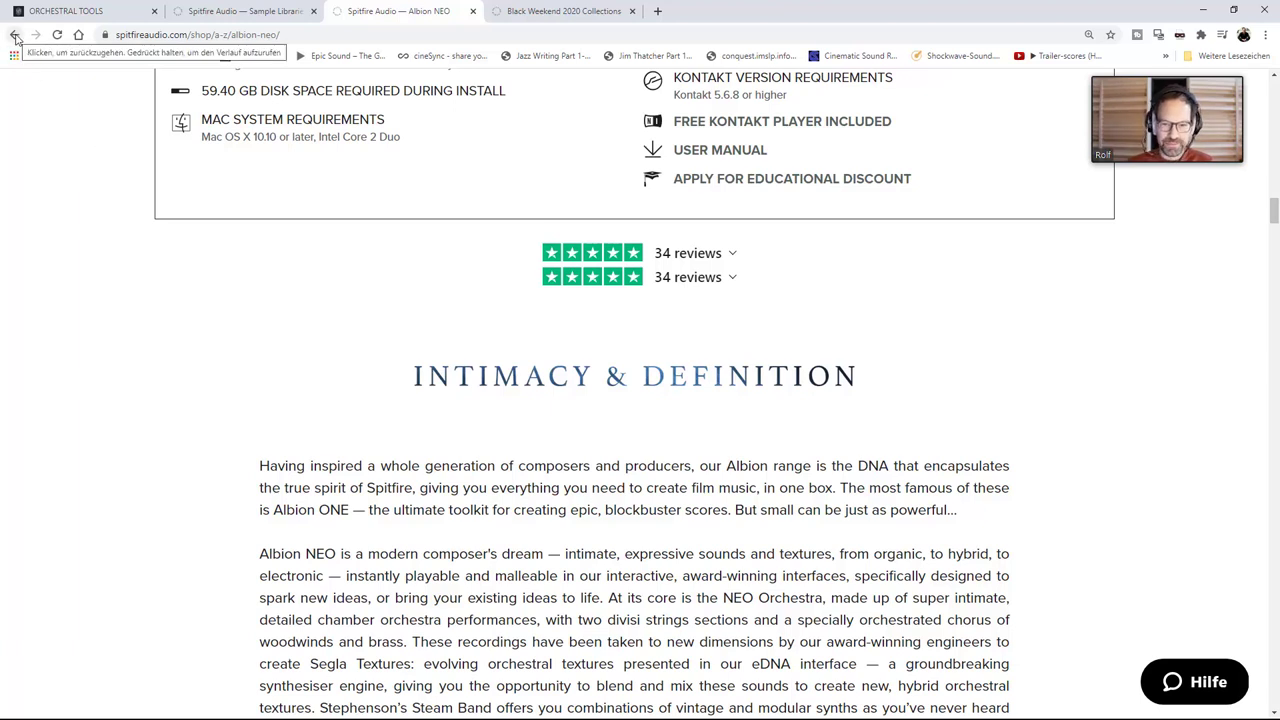
{"action": "left_click", "coordinate": [15, 37]}
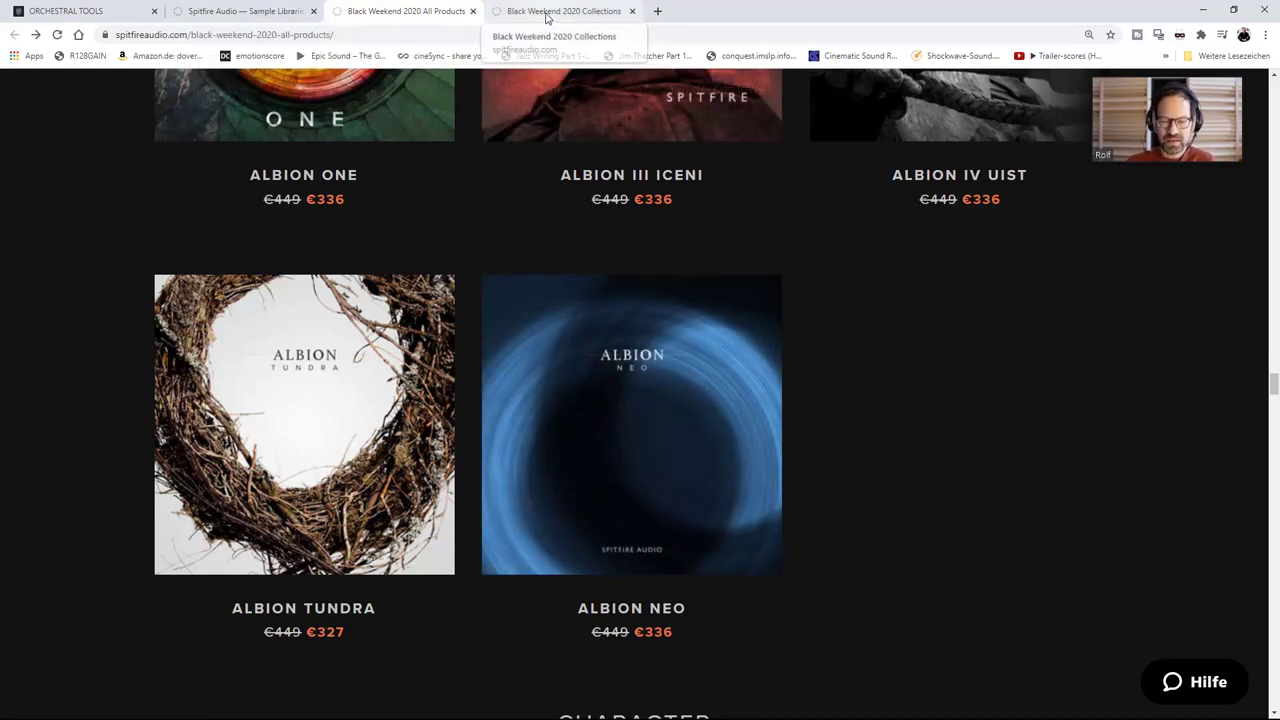
{"action": "scroll", "coordinate": [959, 358], "scroll_direction": "up", "scroll_amount": 2}
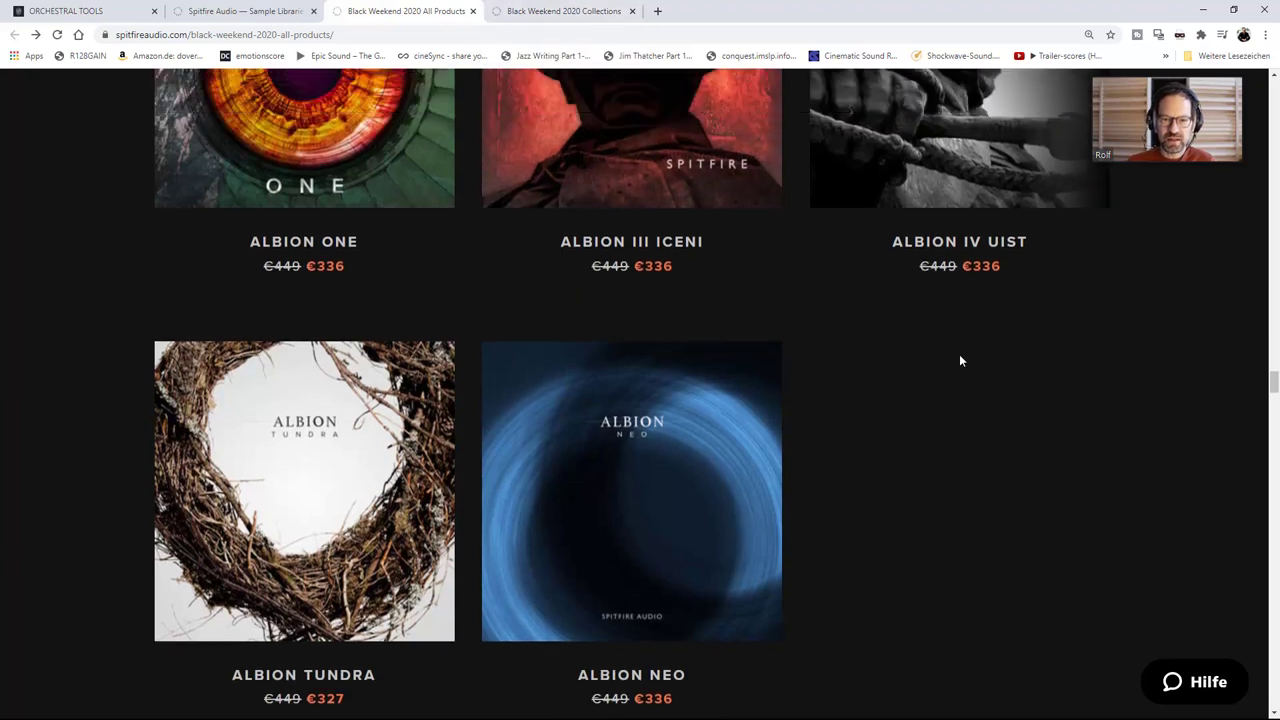
{"action": "scroll", "coordinate": [959, 360], "scroll_direction": "up", "scroll_amount": 1}
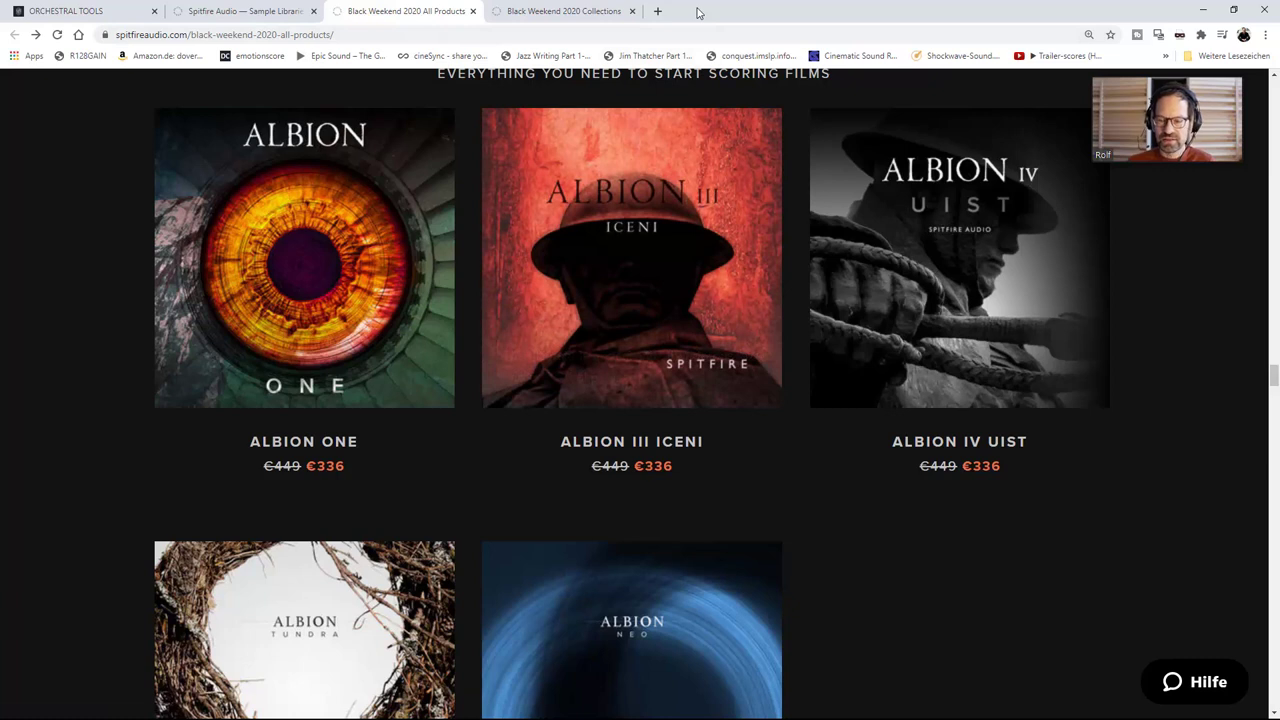
Switch to Nuendo, move the Kontakt window clear of the track list and look at its file browser before returning to the libraries.
{"action": "left_click", "coordinate": [1203, 9]}
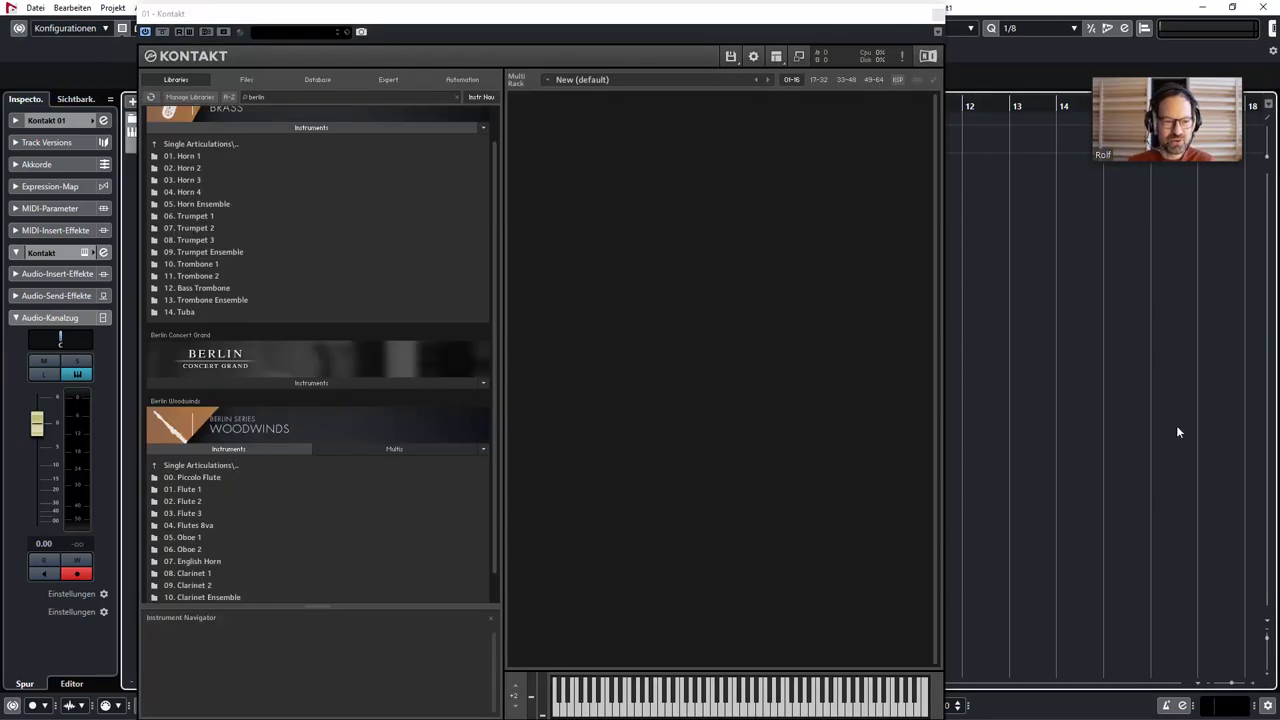
{"action": "left_click_drag", "start_coordinate": [743, 17], "coordinate": [815, 98]}
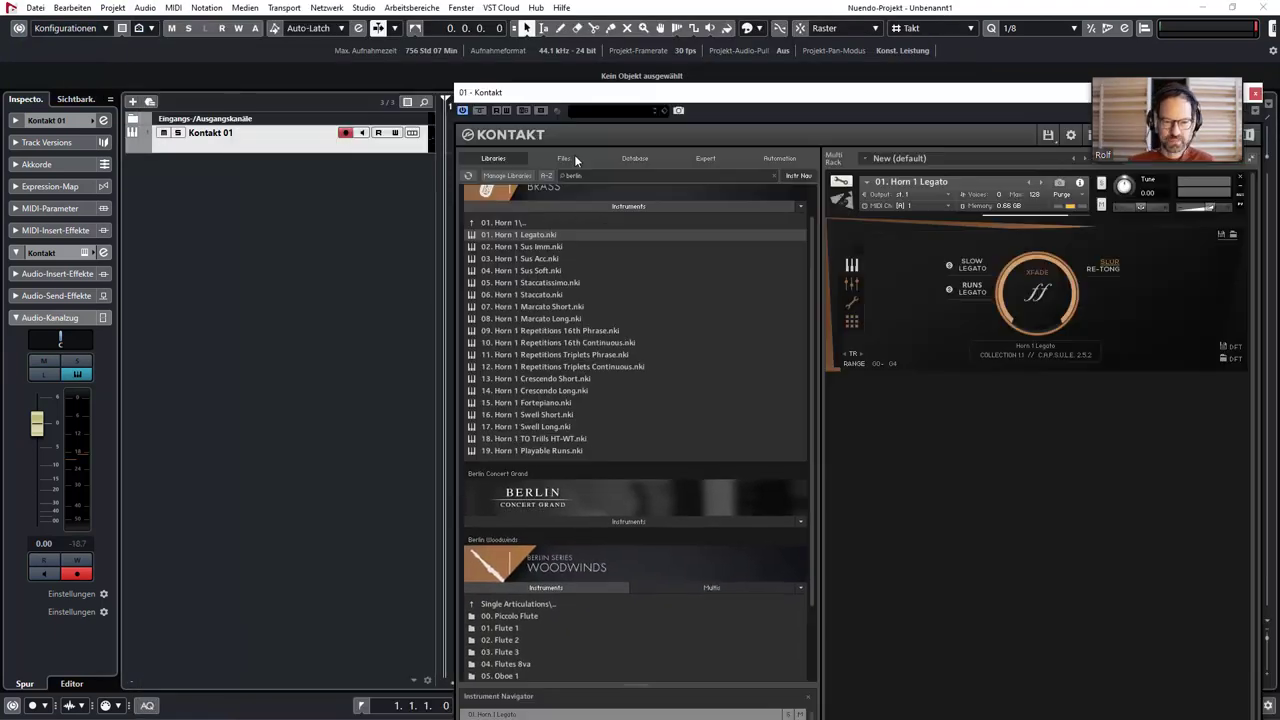
{"action": "left_click", "coordinate": [578, 156]}
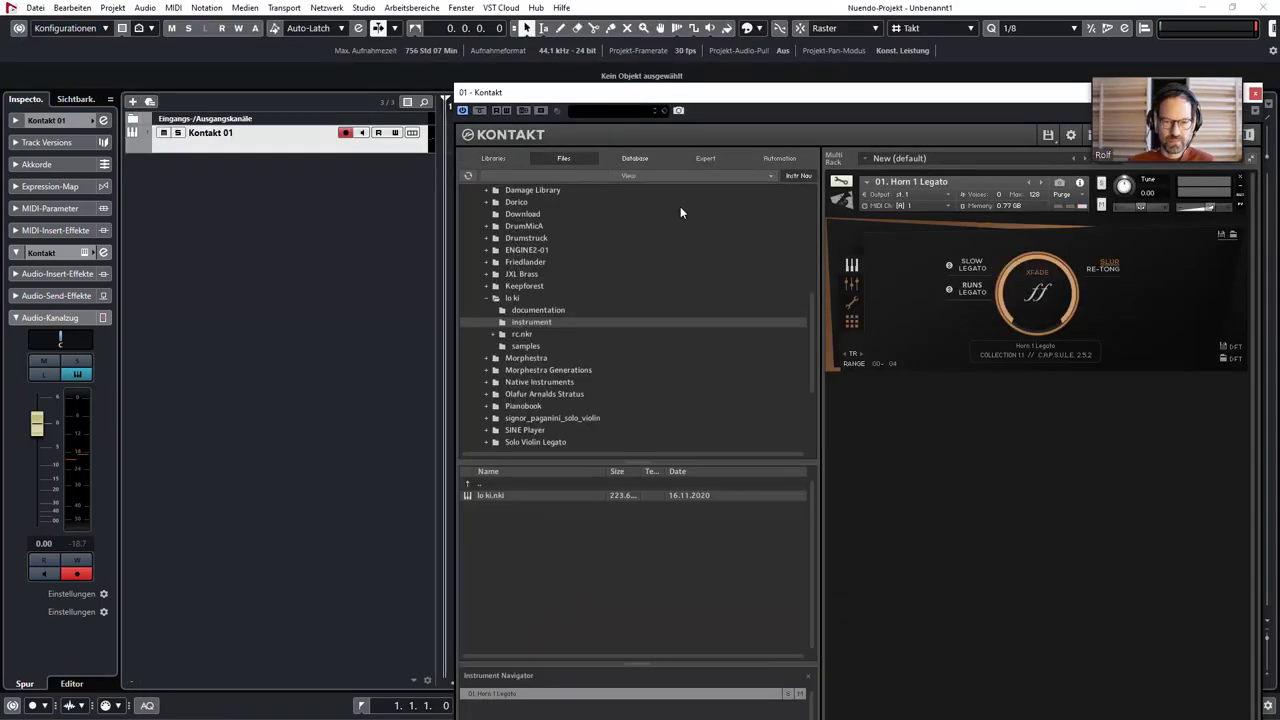
{"action": "left_click", "coordinate": [504, 161]}
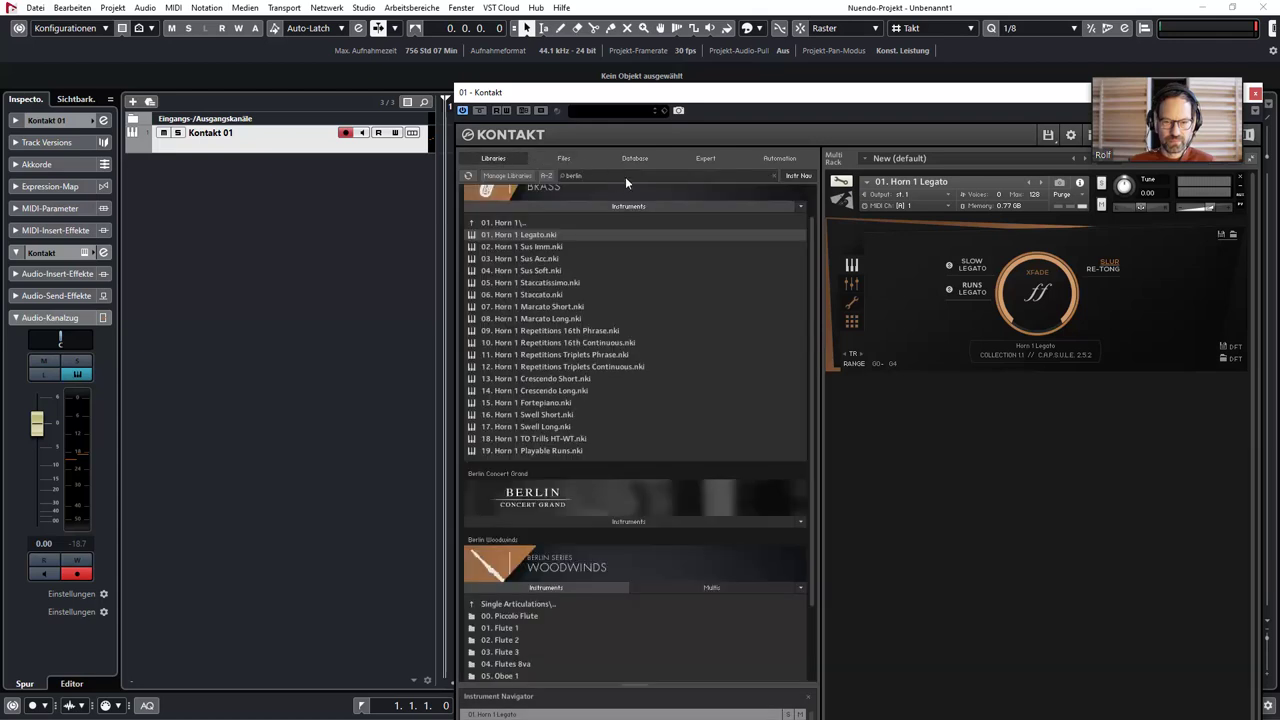
Search the Kontakt libraries for "iceni" and list the instruments of Albion III Iceni.
{"action": "left_click", "coordinate": [726, 174]}
{"action": "type", "text": "loce"}
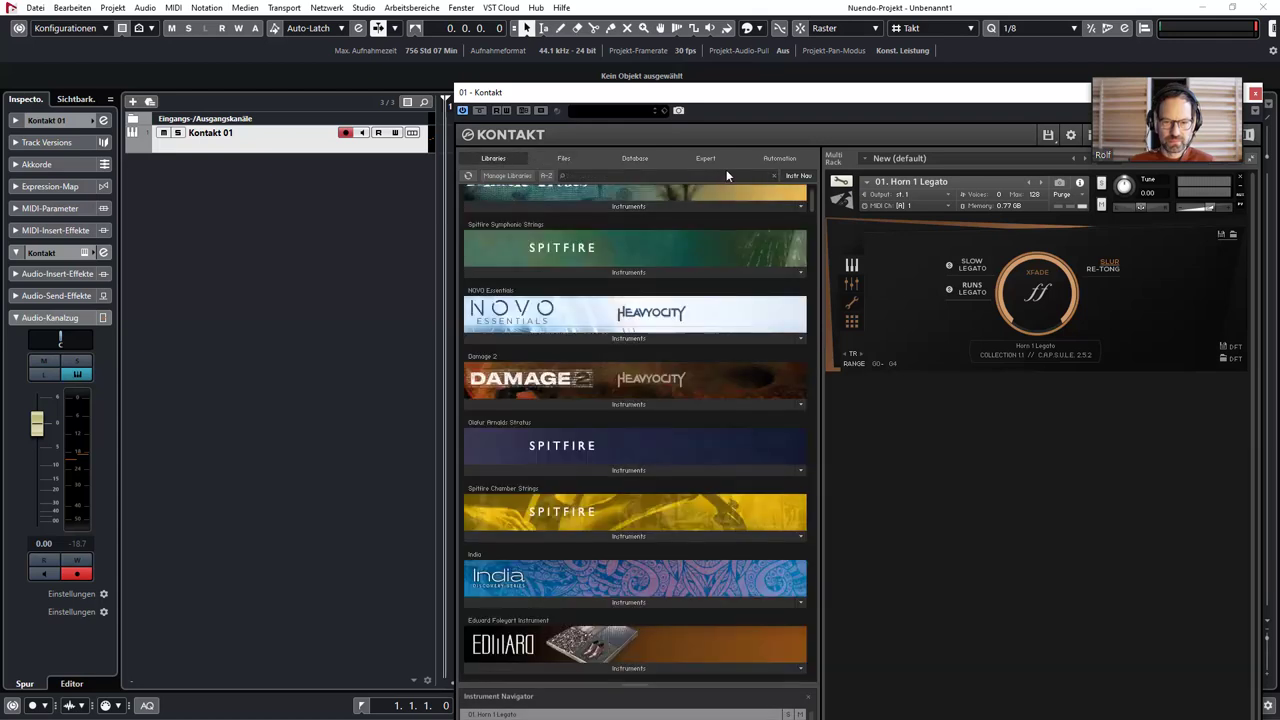
{"action": "key", "text": "BackSpace"}
{"action": "key", "text": "BackSpace"}
{"action": "key", "text": "BackSpace"}
{"action": "key", "text": "BackSpace"}
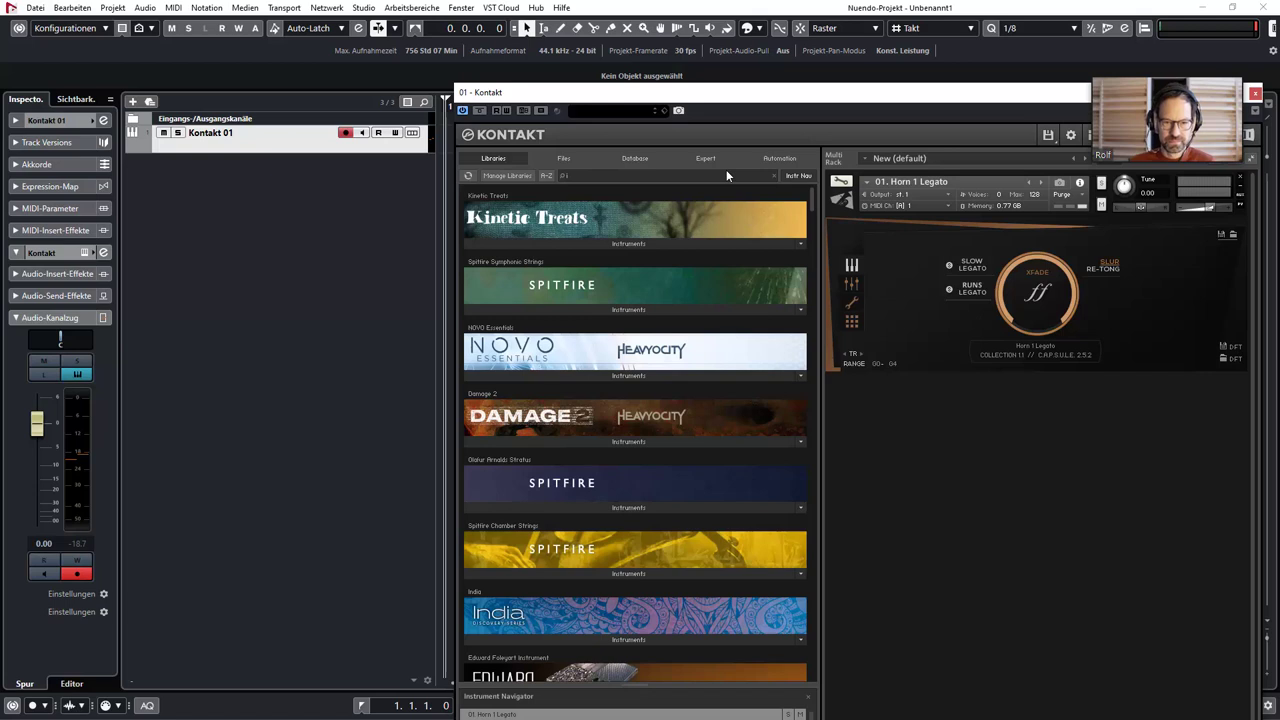
{"action": "type", "text": "iceni"}
{"action": "left_click", "coordinate": [568, 247]}
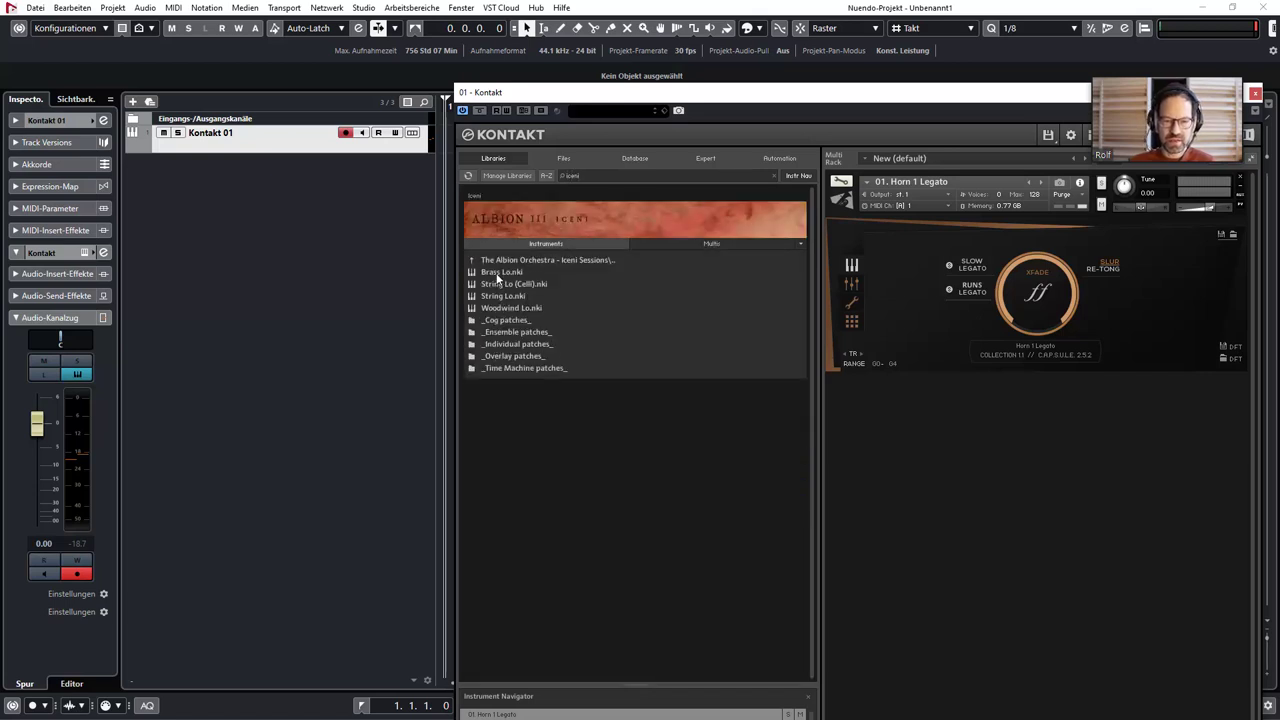
Load Brass Lo from Albion III Iceni in place of the Horn 1 Legato instrument and reposition the Kontakt window.
{"action": "left_click", "coordinate": [498, 274]}
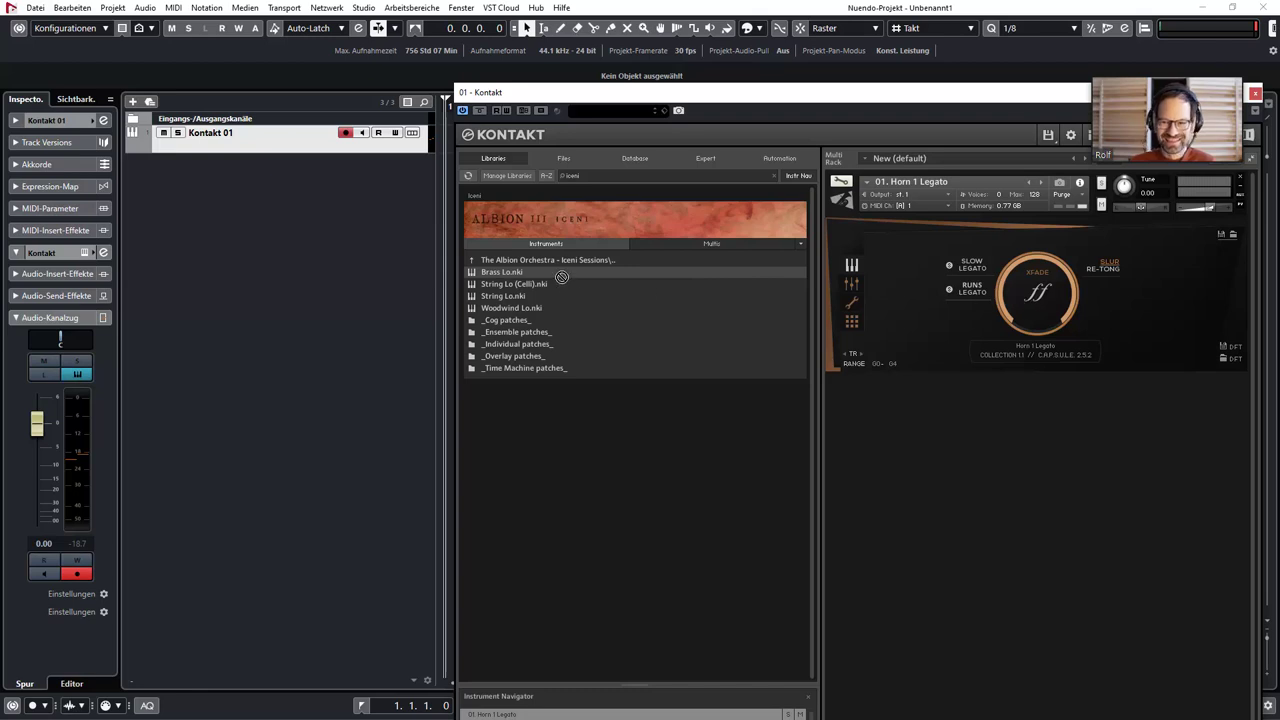
{"action": "left_click_drag", "start_coordinate": [499, 270], "coordinate": [960, 276]}
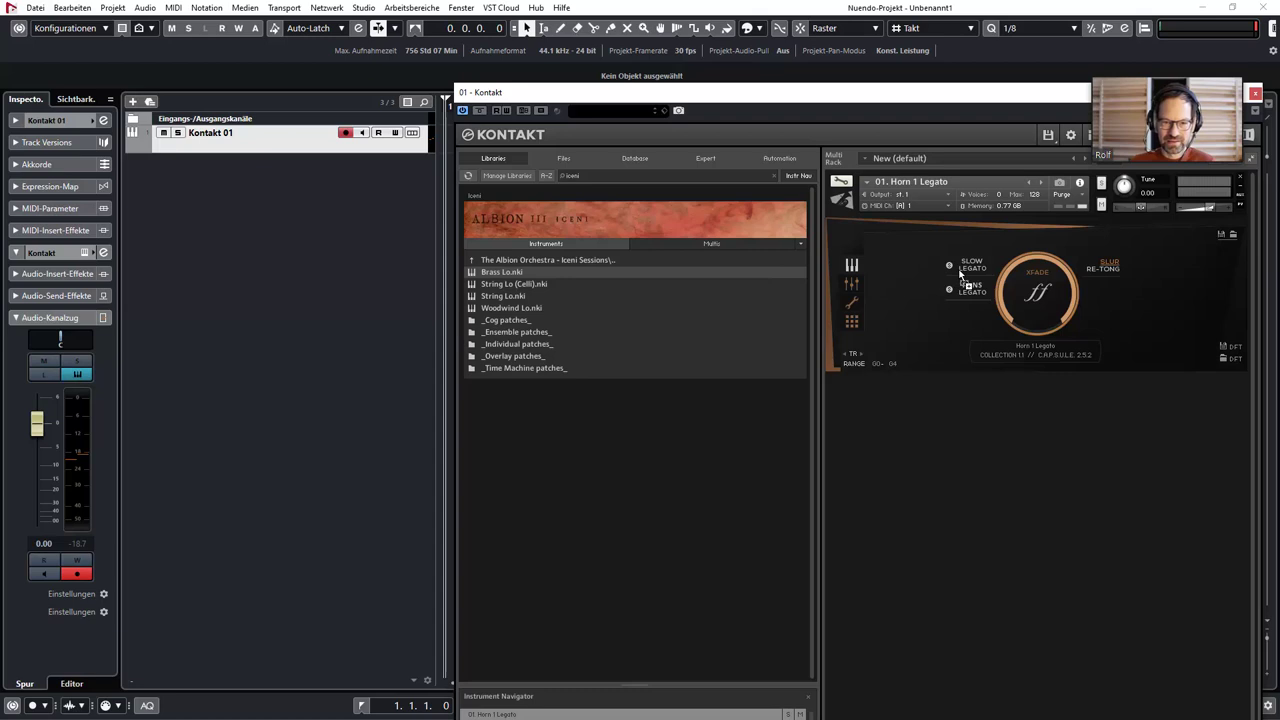
{"action": "left_click_drag", "start_coordinate": [960, 276], "coordinate": [958, 276]}
{"action": "left_click_drag", "start_coordinate": [886, 92], "coordinate": [762, 74]}
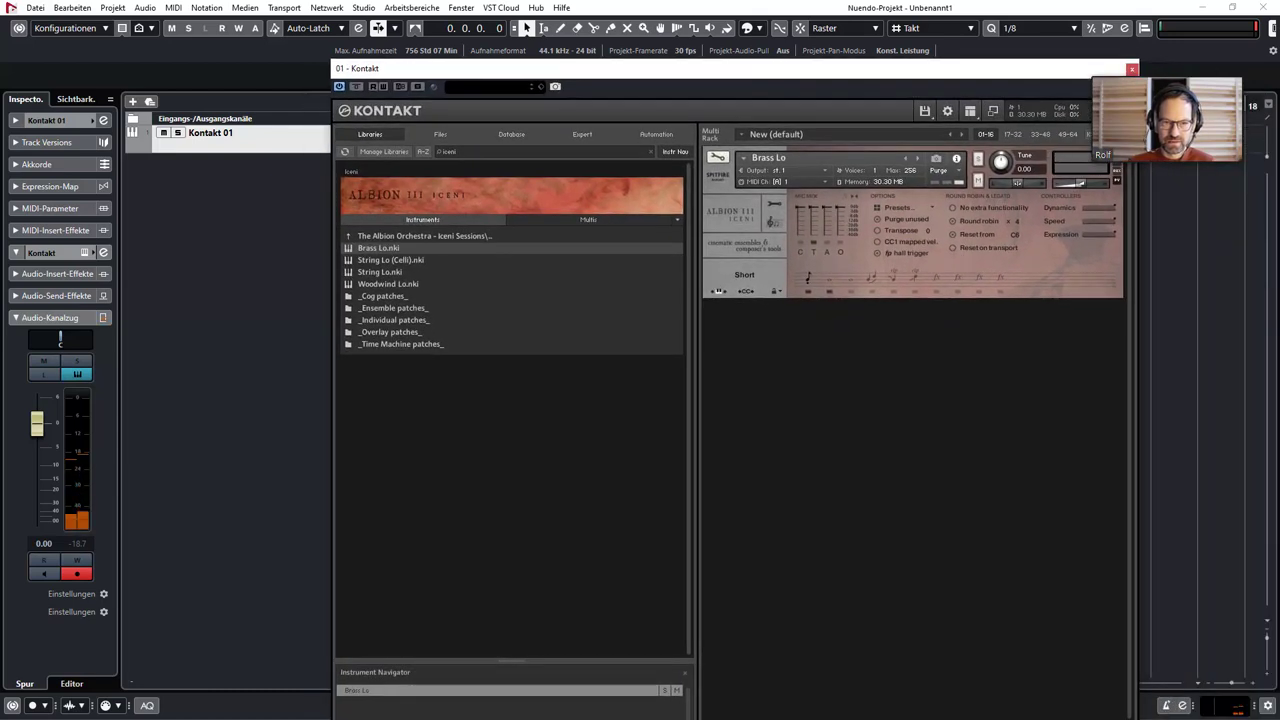
Close and reopen the Kontakt window and shift it so the whole Brass Lo interface is unobstructed.
{"action": "key", "text": "Escape"}
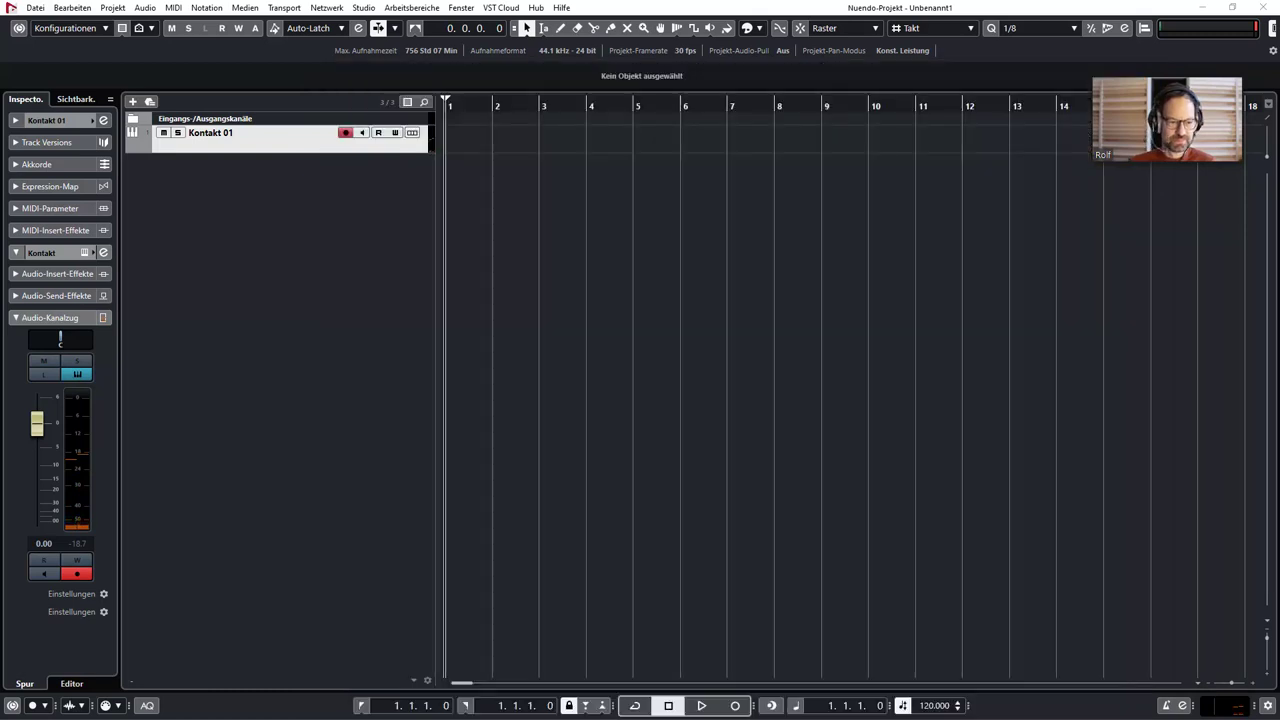
{"action": "key", "text": "Return"}
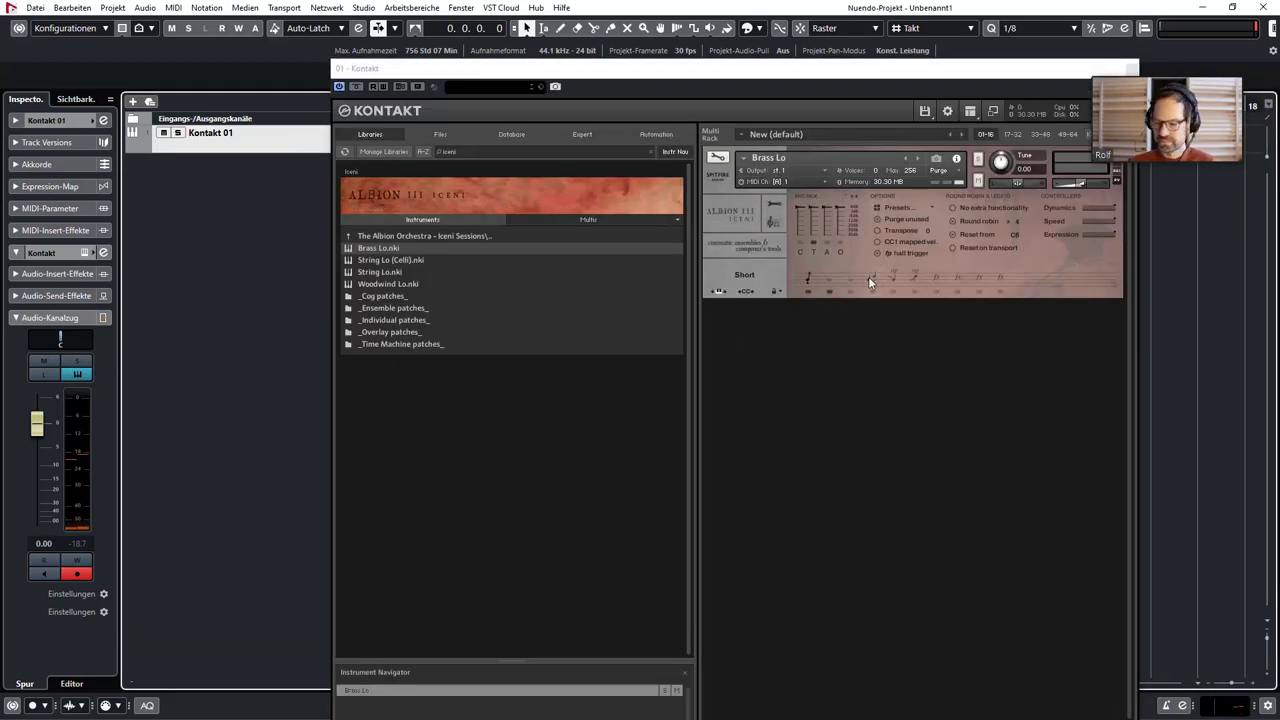
{"action": "left_click_drag", "start_coordinate": [562, 70], "coordinate": [470, 71]}
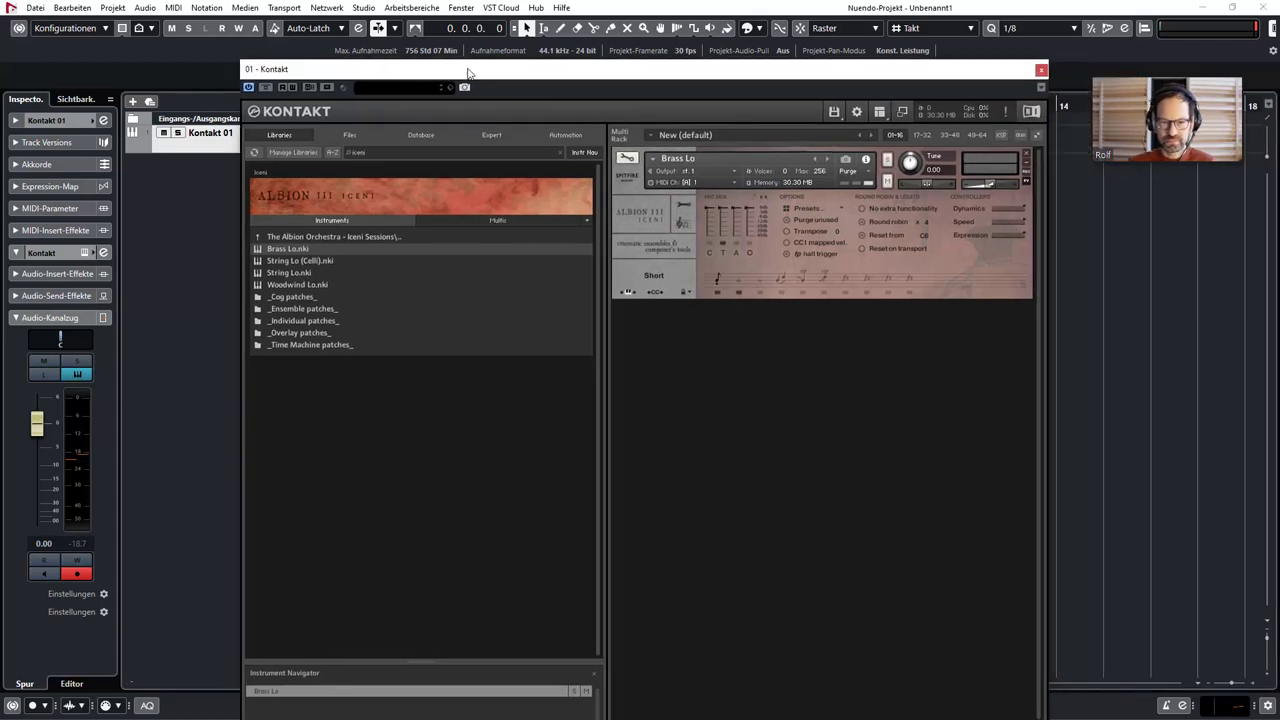
Try Brass Lo's Long articulation, switch back to Short and blend the C and A microphone signals into the mix.
{"action": "left_click", "coordinate": [739, 278]}
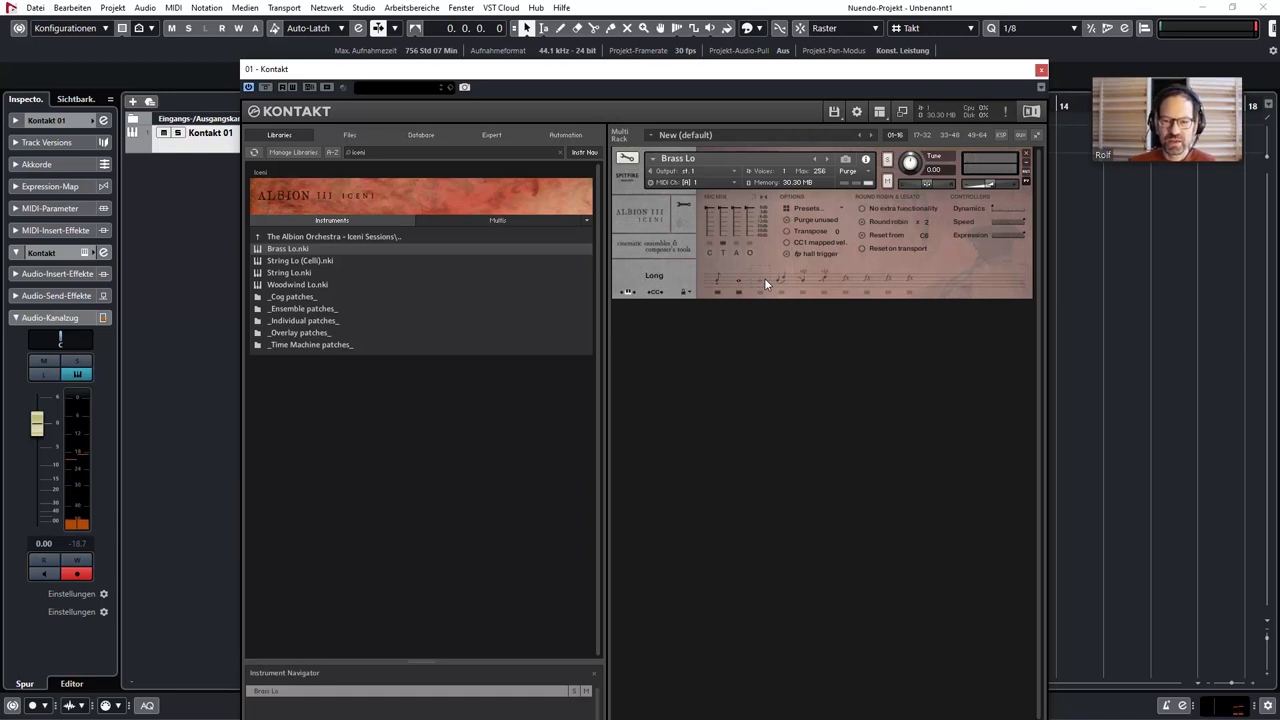
{"action": "left_click", "coordinate": [718, 280]}
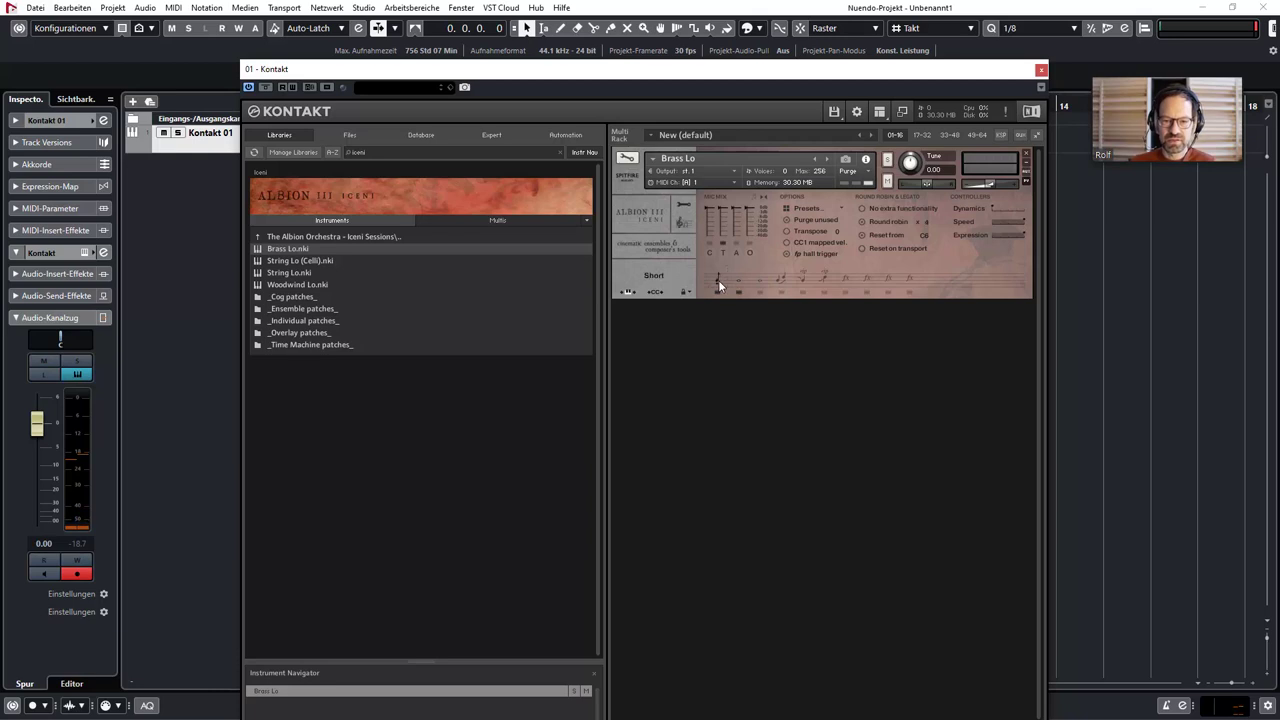
{"action": "left_click", "coordinate": [710, 243]}
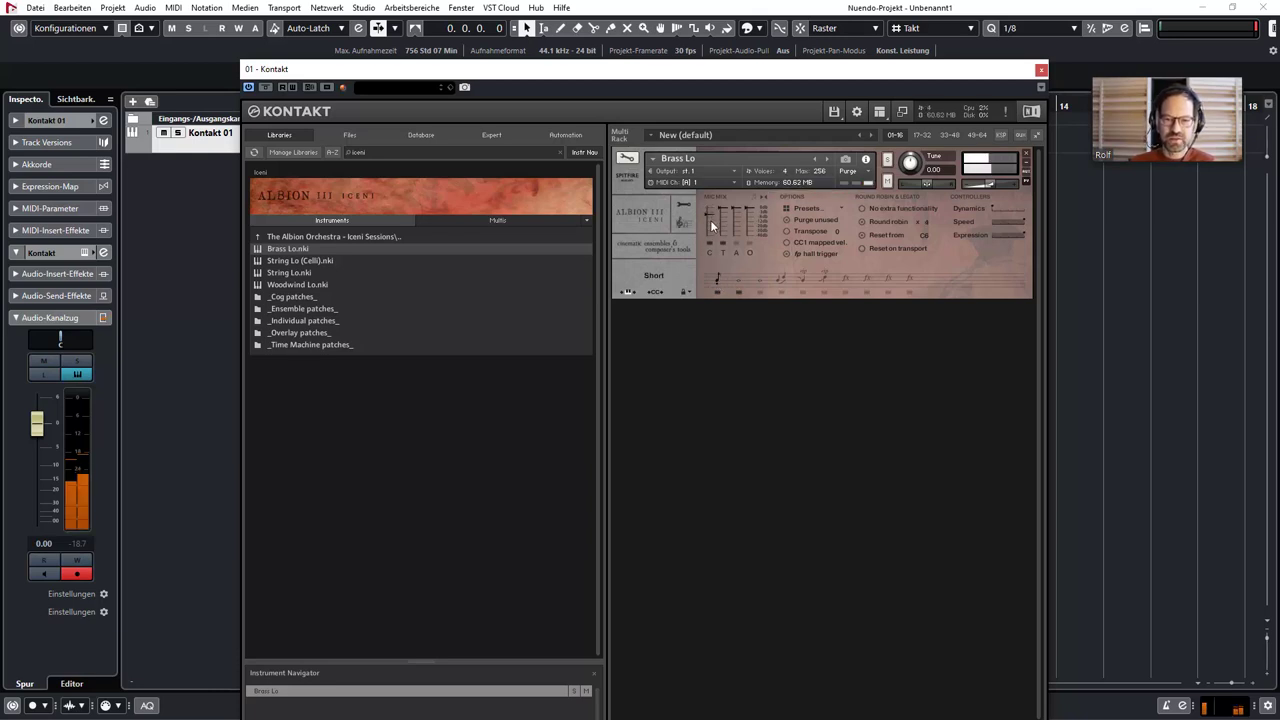
{"action": "left_click", "coordinate": [732, 223]}
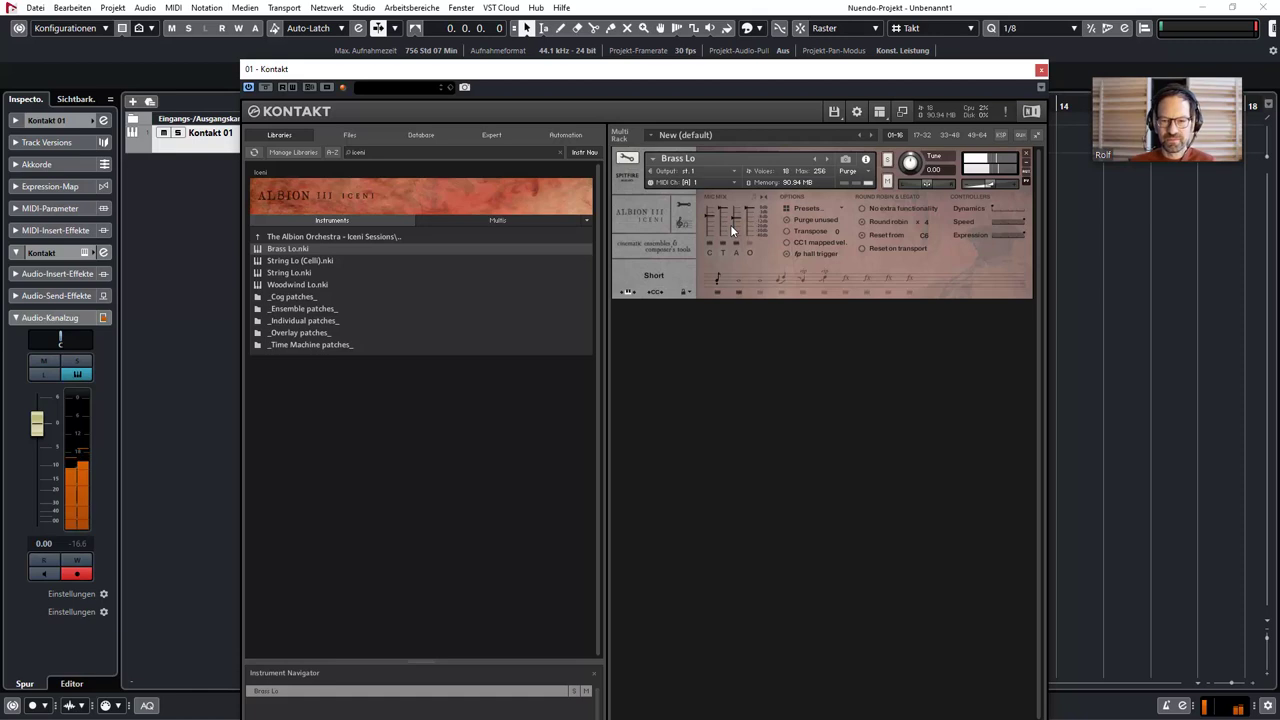
Try Brass Lo's Long and Long Nasty articulations and replace the instrument with String Lo from Albion III Iceni.
{"action": "left_click", "coordinate": [738, 279]}
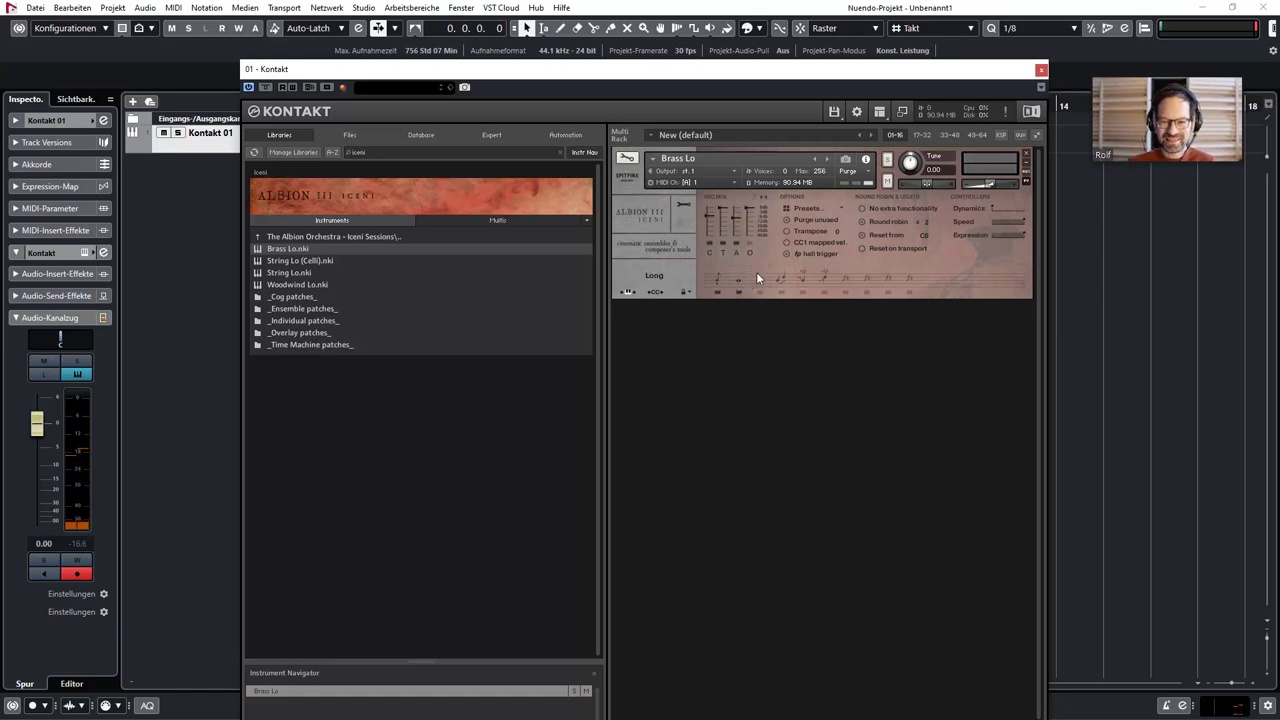
{"action": "left_click", "coordinate": [760, 279]}
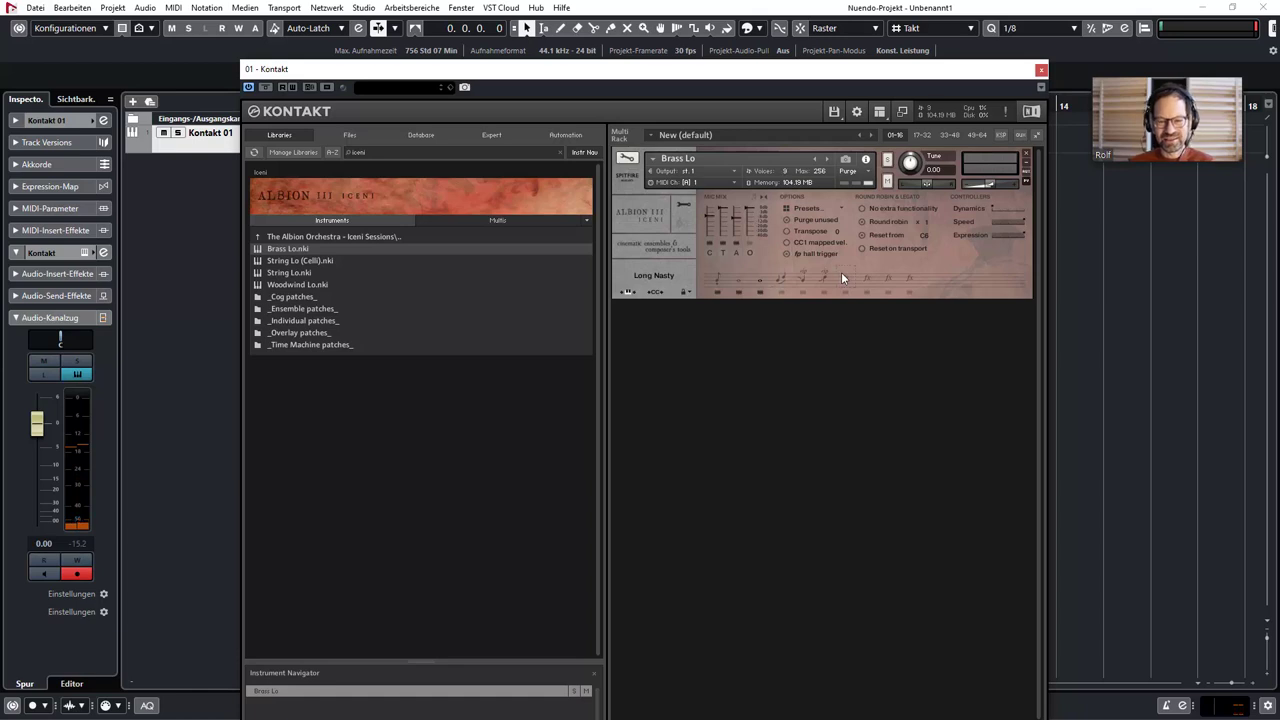
{"action": "double_click", "coordinate": [277, 271]}
{"action": "left_click", "coordinate": [647, 414]}
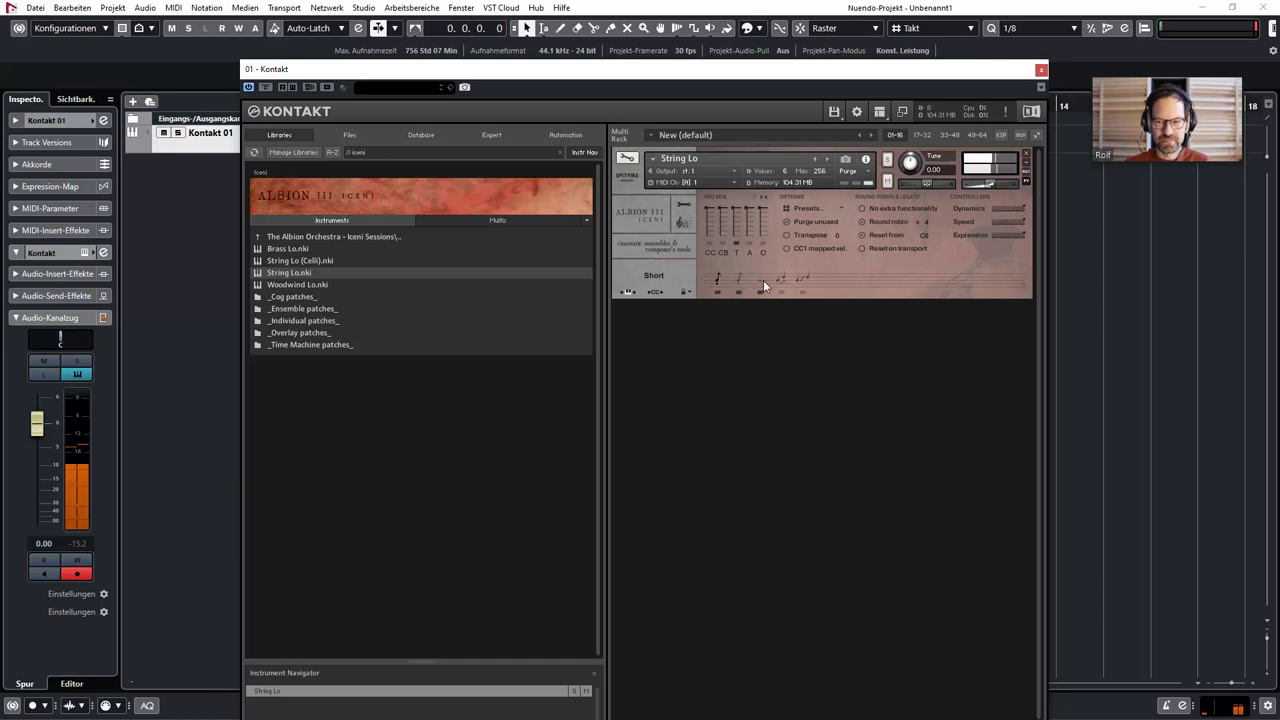
Try String Lo's Long and Portamento articulations and switch to Legato.
{"action": "left_click", "coordinate": [765, 282]}
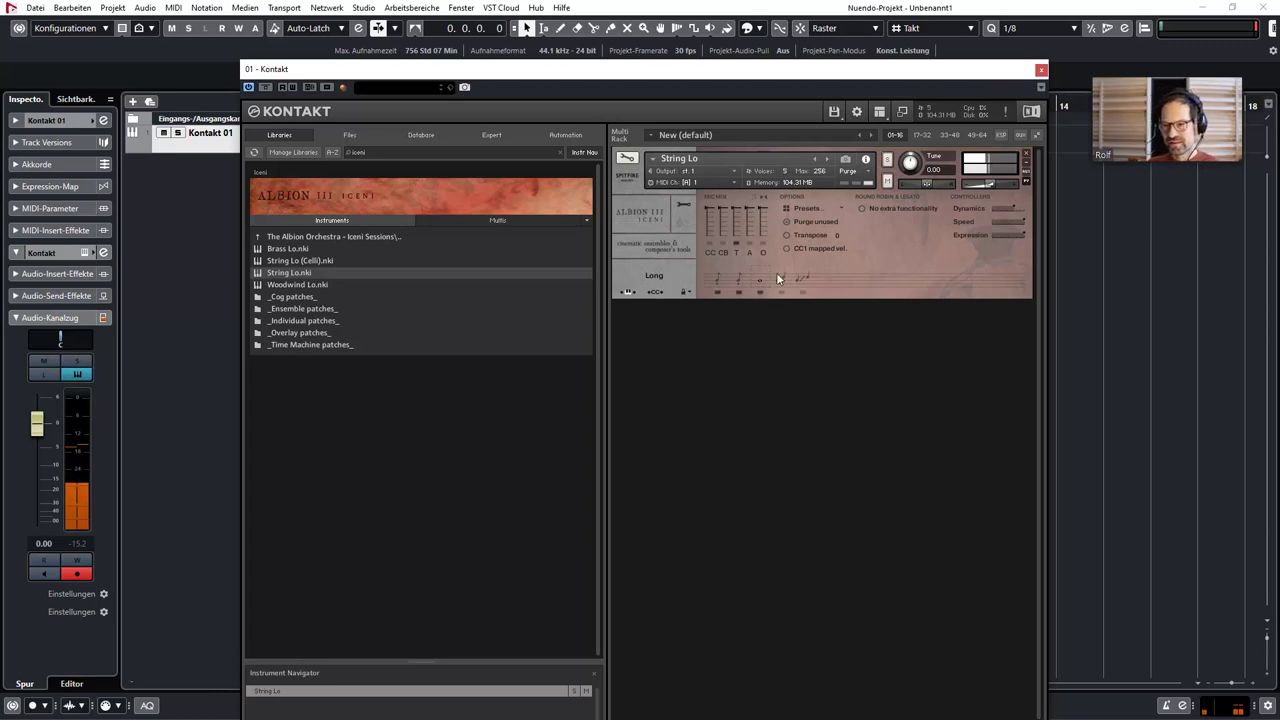
{"action": "left_click", "coordinate": [803, 278]}
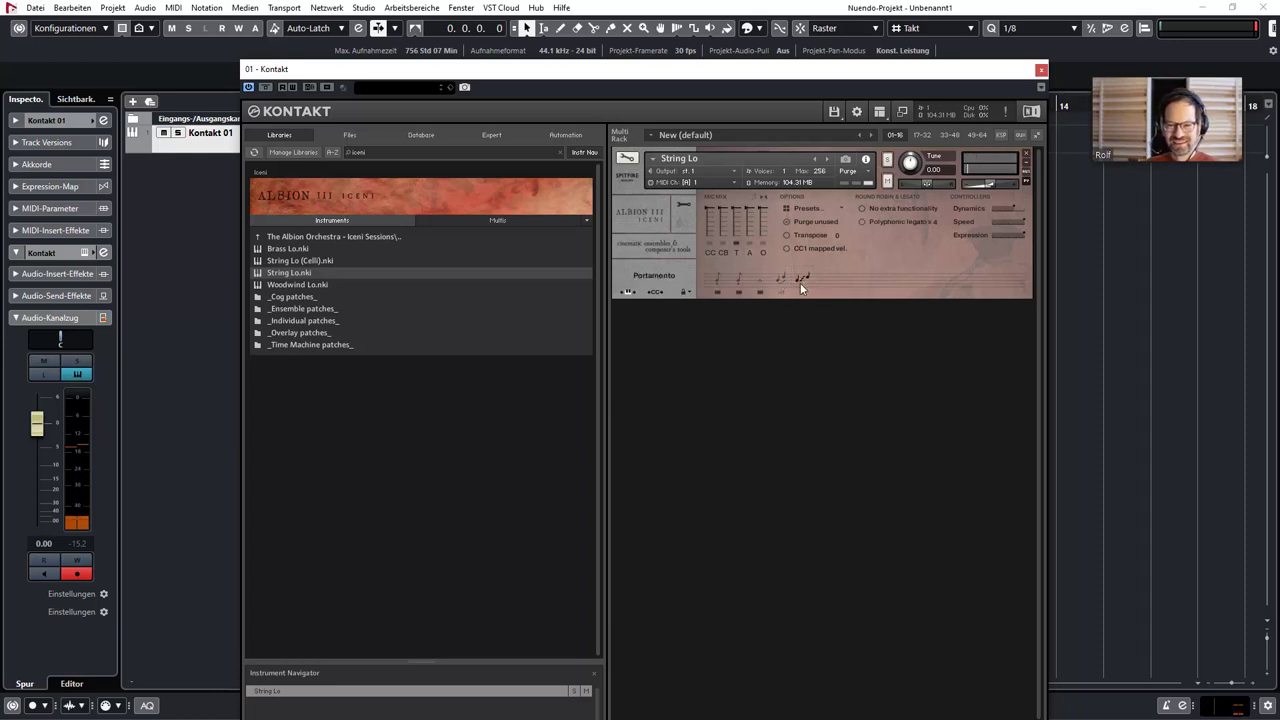
{"action": "left_click", "coordinate": [779, 279]}
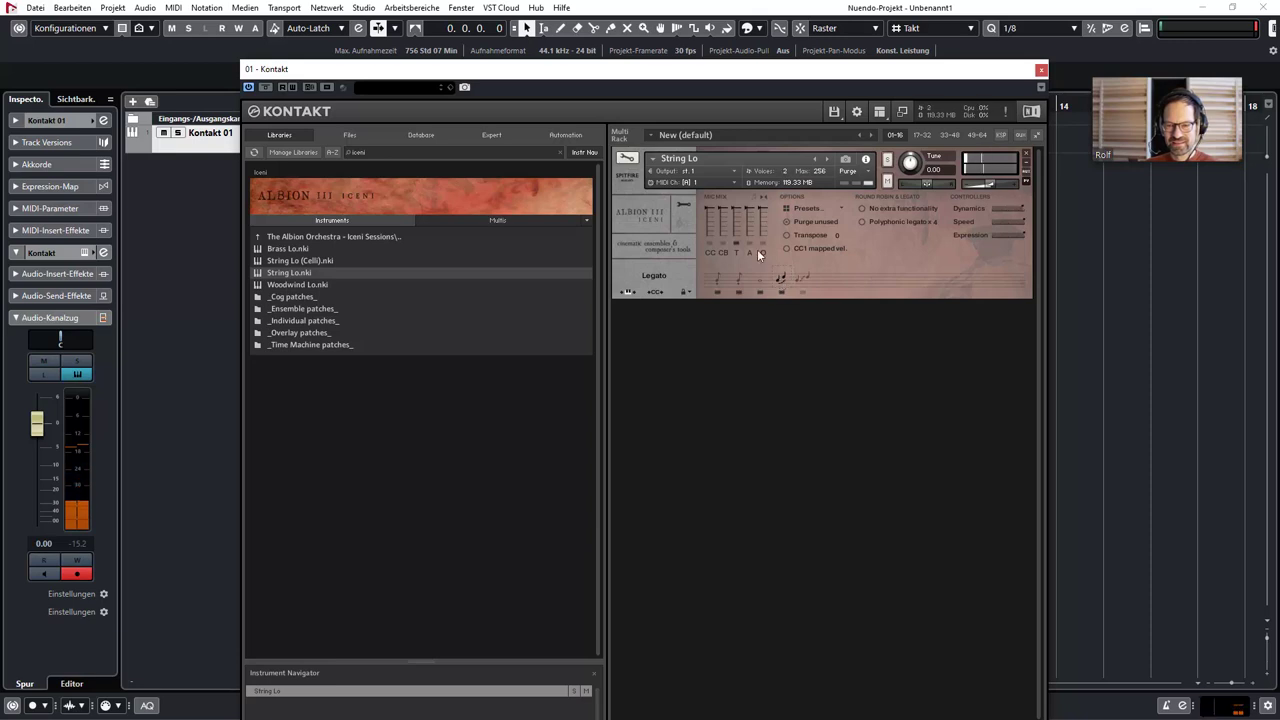
Blend String Lo's CC, CH, A and O microphone signals into the mix and go back up to Albion III Iceni's top-level folders.
{"action": "left_click", "coordinate": [708, 245]}
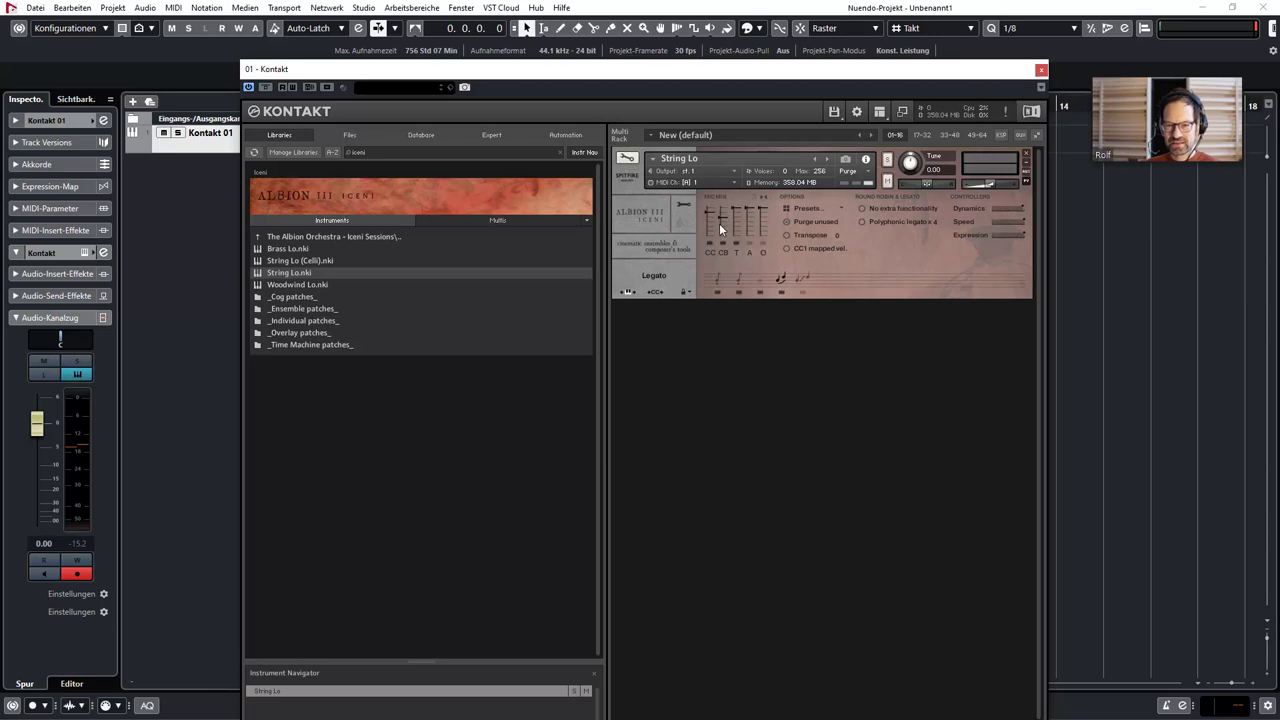
{"action": "left_click", "coordinate": [750, 244]}
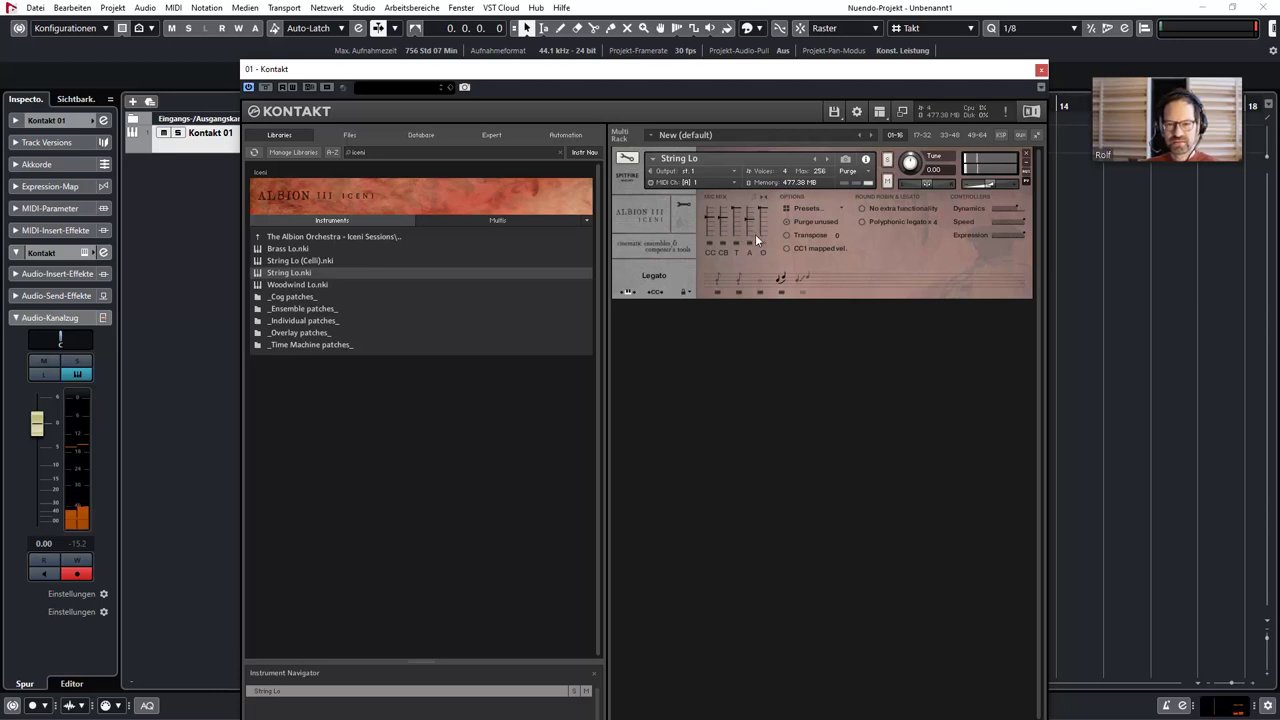
{"action": "left_click", "coordinate": [761, 242]}
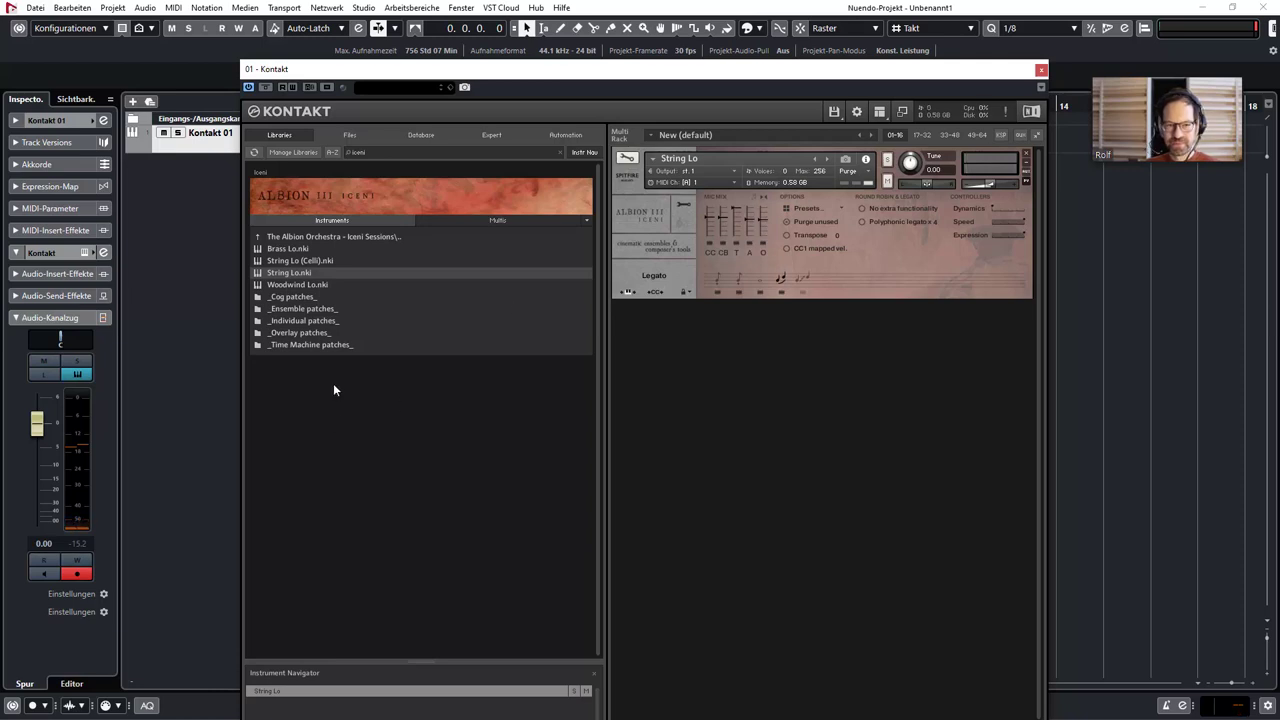
{"action": "left_click", "coordinate": [299, 237]}
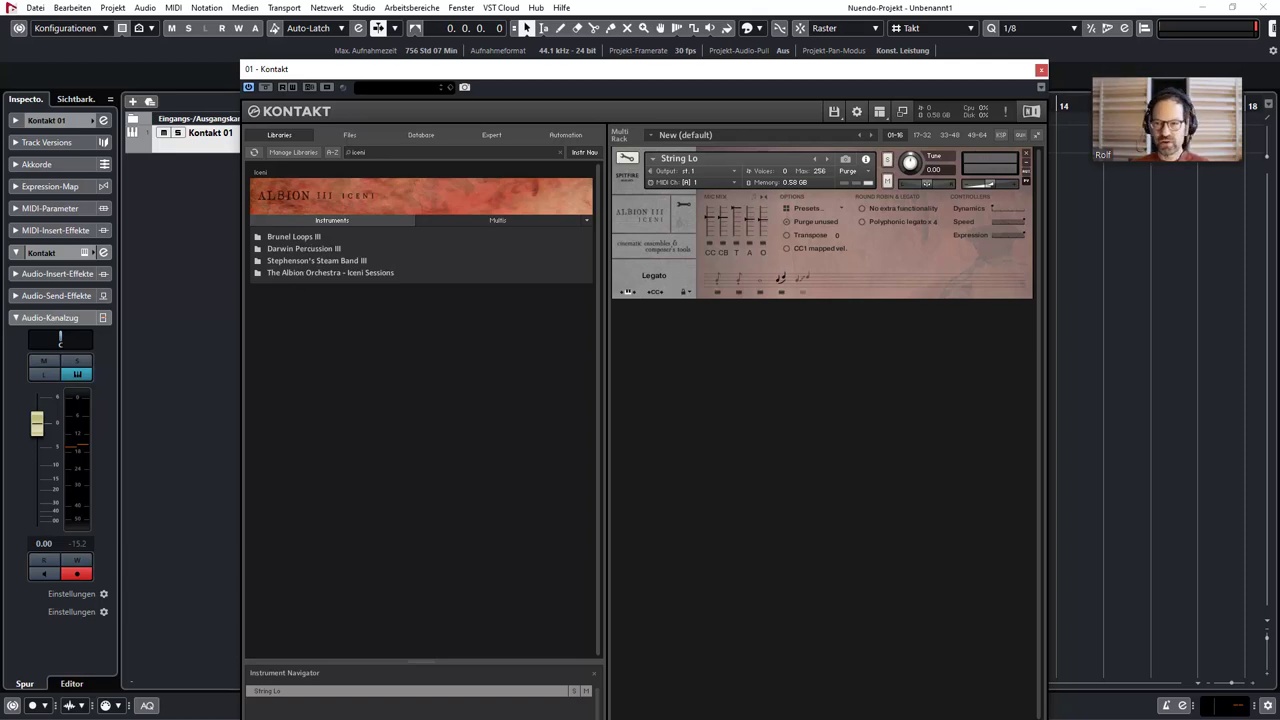
Close the Kontakt window and open a new tab in the Chrome browser.
{"action": "left_click", "coordinate": [1041, 69]}
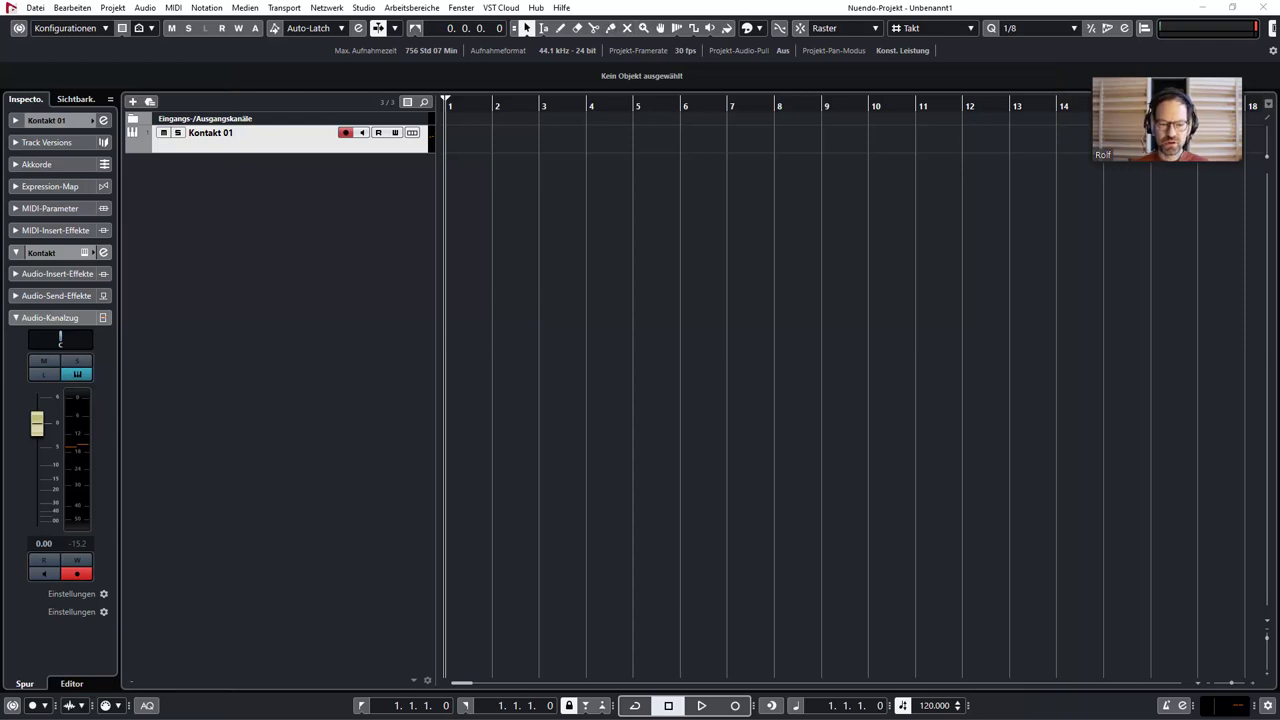
{"action": "key", "text": "alt+Tab"}
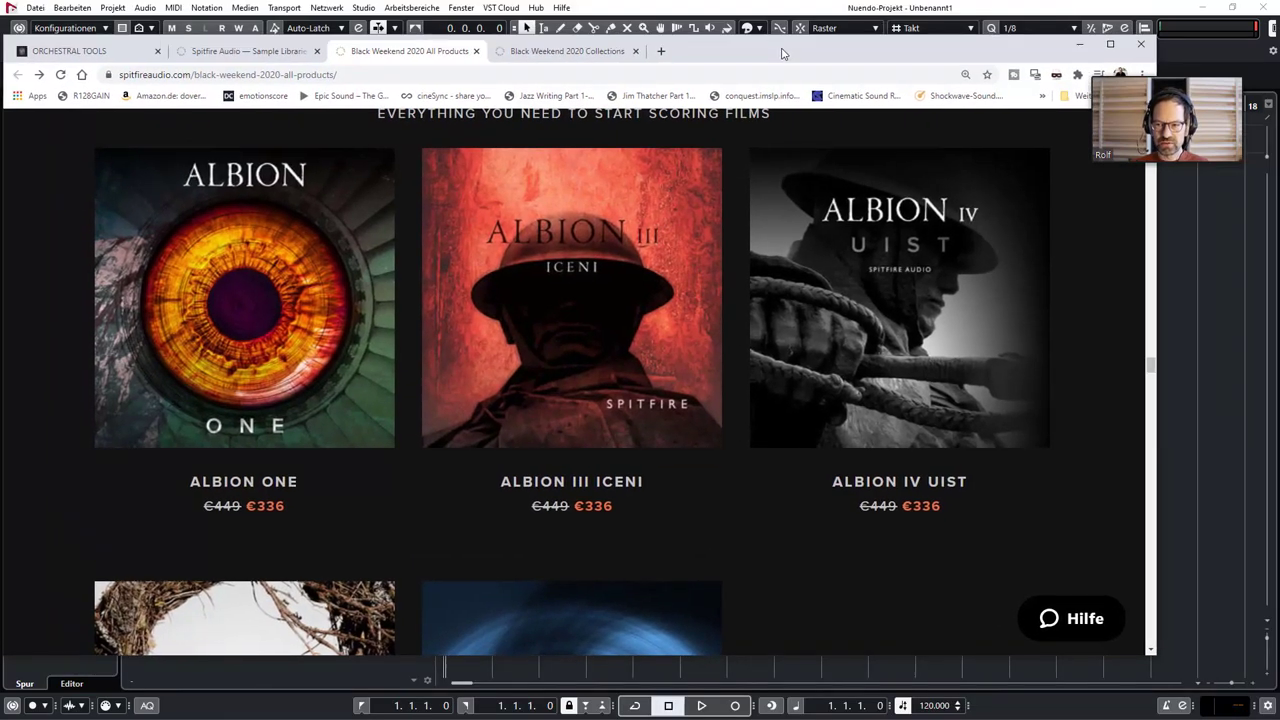
{"action": "left_click", "coordinate": [661, 52]}
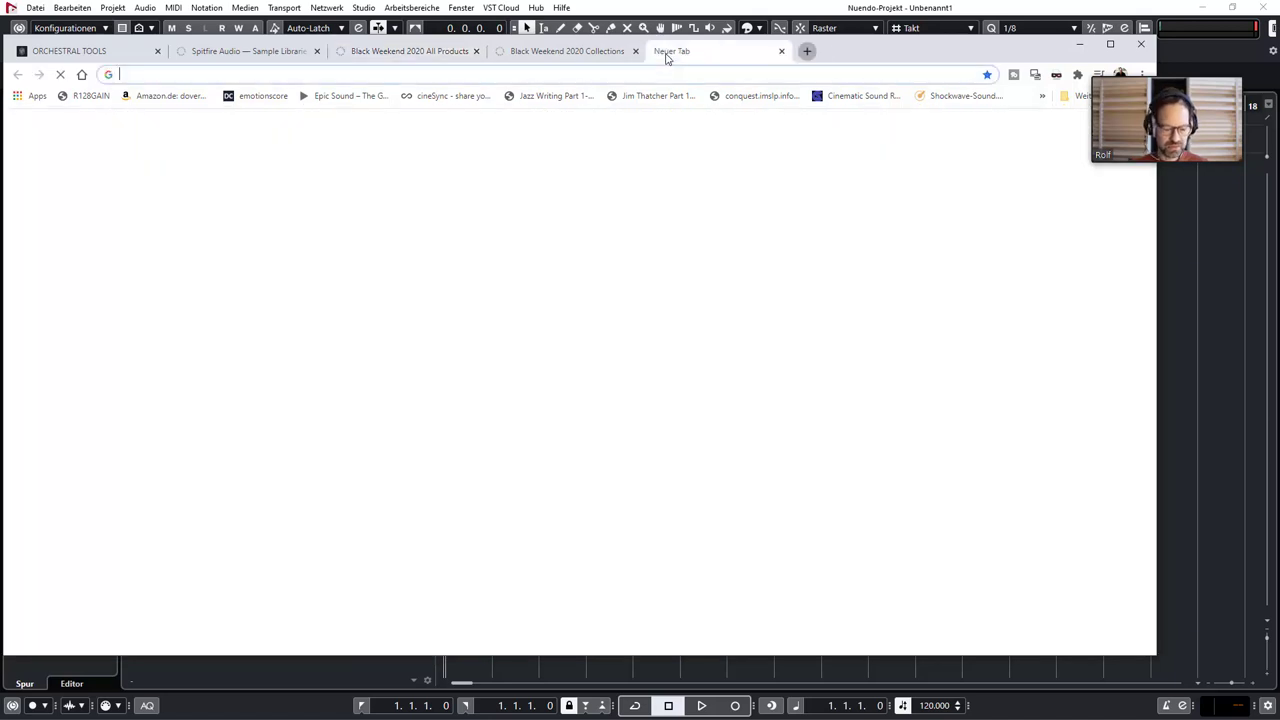
{"action": "type", "text": "vienna"}
{"action": "key", "text": "BackSpace"}
{"action": "key", "text": "BackSpace"}
{"action": "key", "text": "BackSpace"}
{"action": "key", "text": "BackSpace"}
{"action": "key", "text": "BackSpace"}
{"action": "key", "text": "BackSpace"}
Open the Cinesamples website at cinesamples.com.
{"action": "type", "text": "c"}
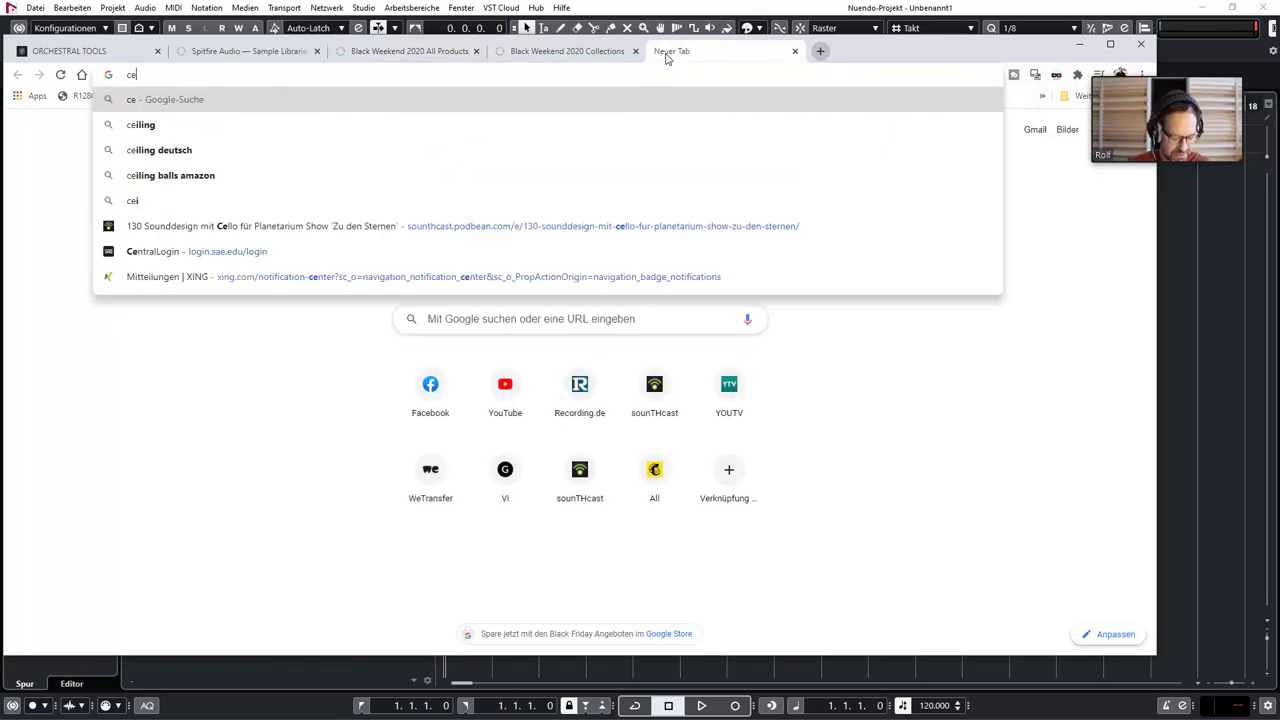
{"action": "type", "text": "insam"}
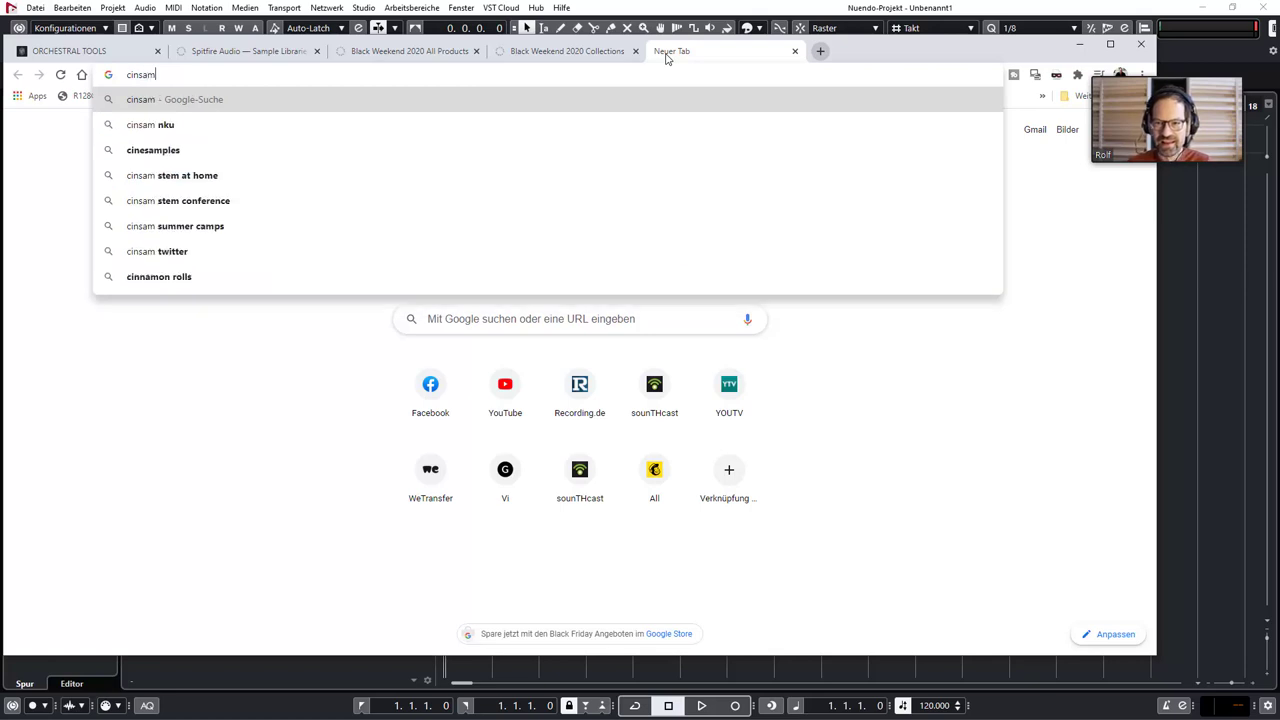
{"action": "key", "text": "BackSpace"}
{"action": "key", "text": "BackSpace"}
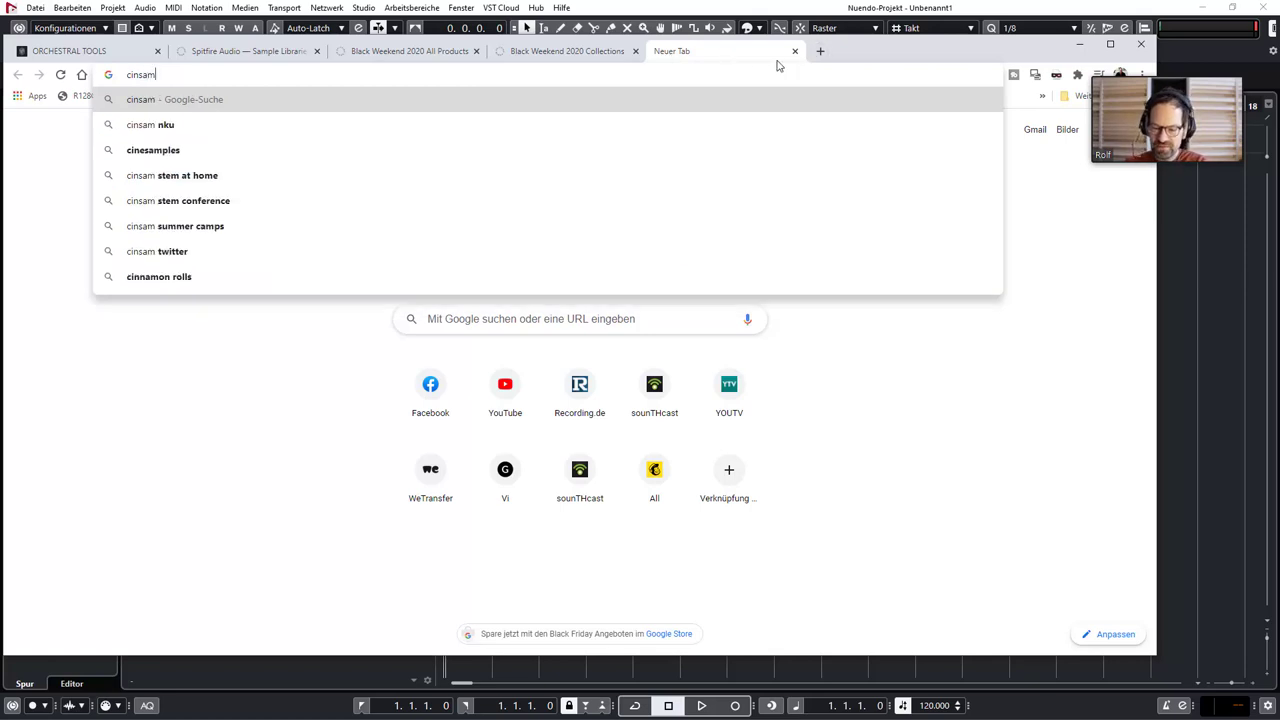
{"action": "key", "text": "BackSpace"}
{"action": "type", "text": "e"}
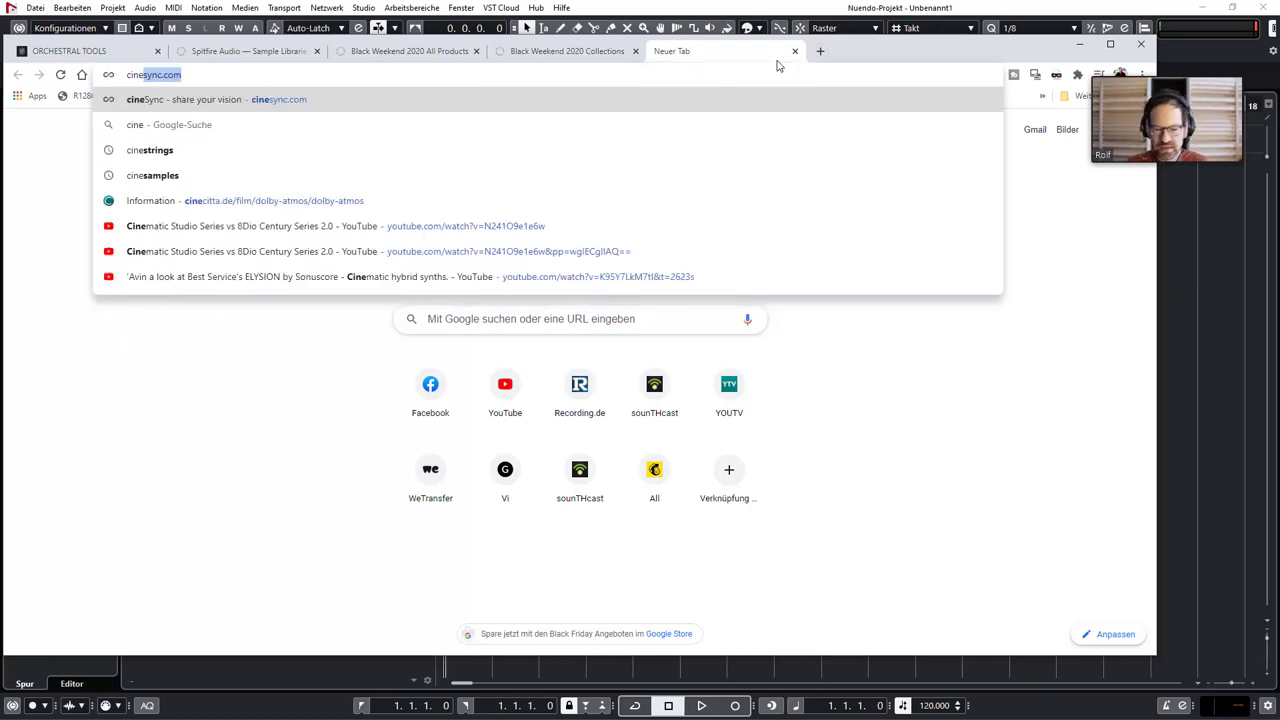
{"action": "type", "text": "samples"}
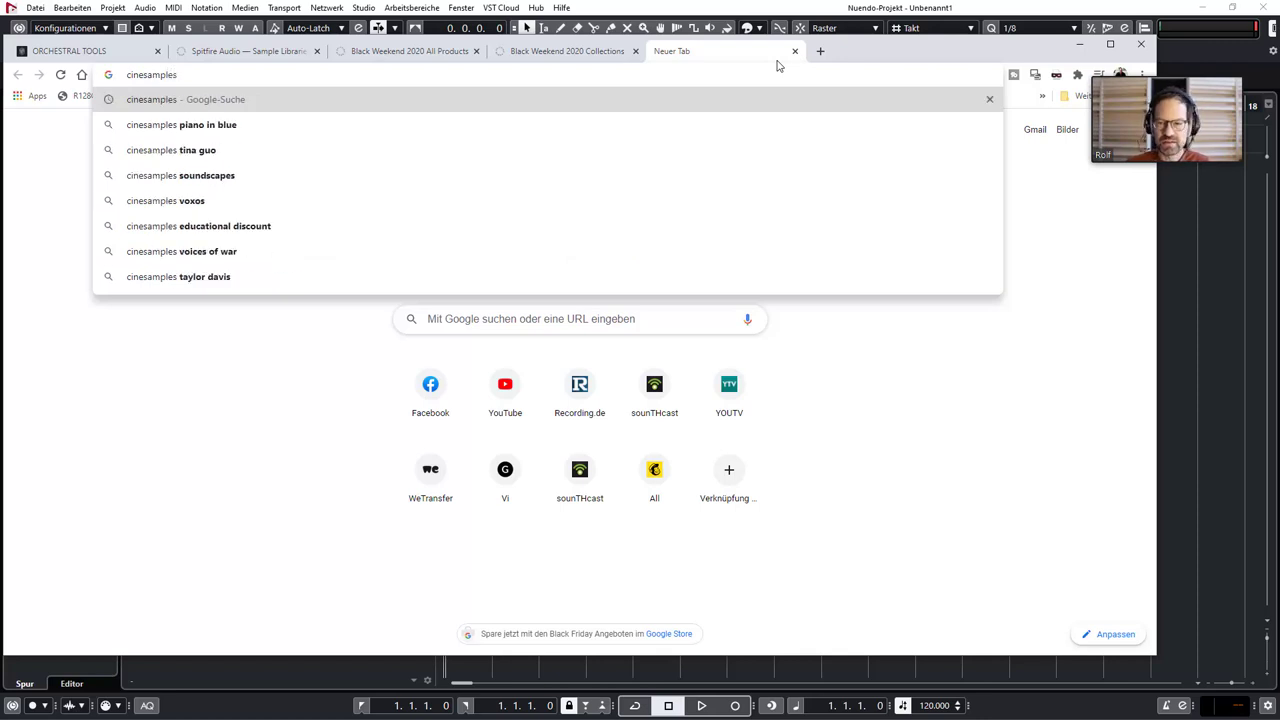
{"action": "type", "text": ".com"}
{"action": "key", "text": "Return"}
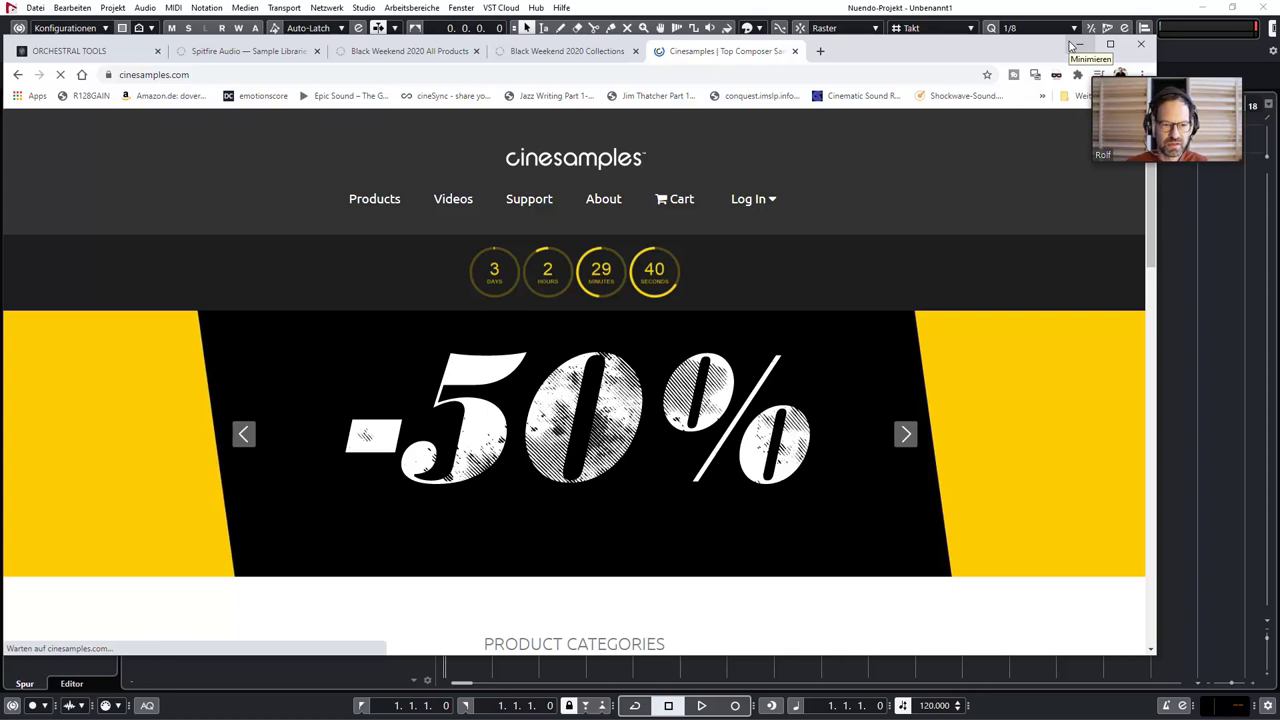
Return to Kontakt in Nuendo, search its libraries for "berlin" and move the Kontakt window higher on the screen.
{"action": "left_click", "coordinate": [1075, 45]}
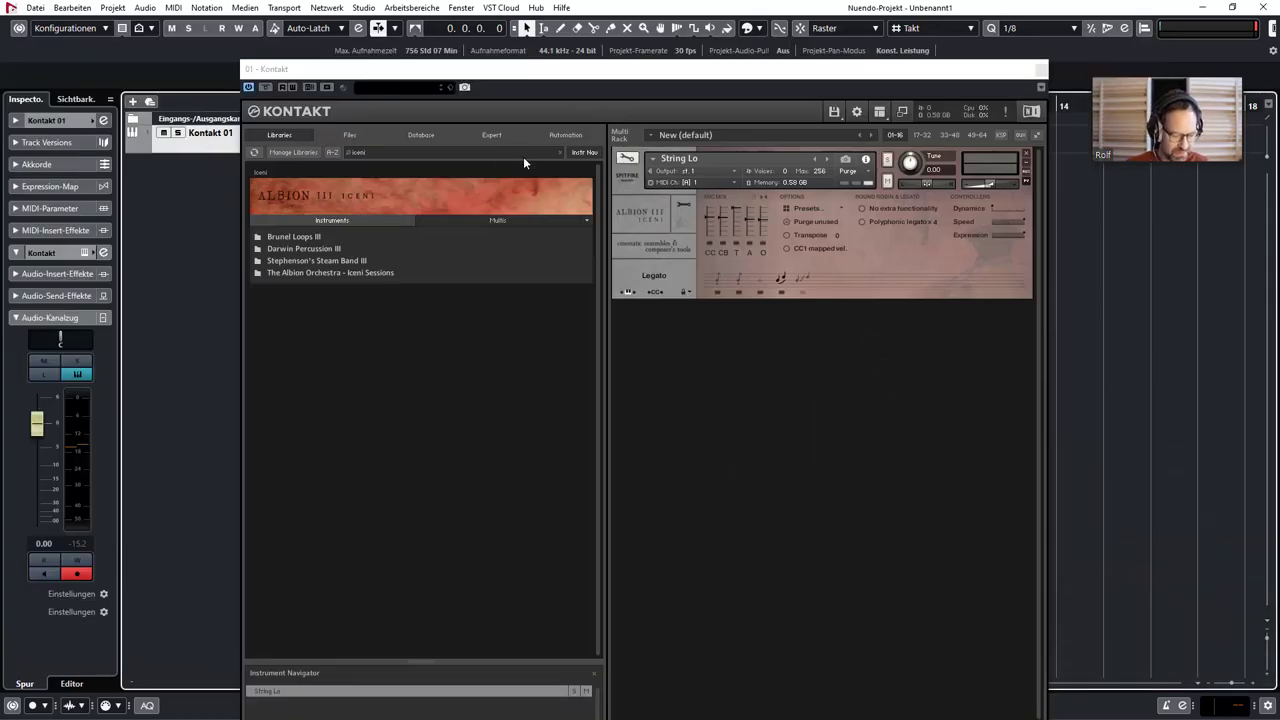
{"action": "left_click", "coordinate": [560, 152]}
{"action": "left_click", "coordinate": [437, 153]}
{"action": "type", "text": "berlin"}
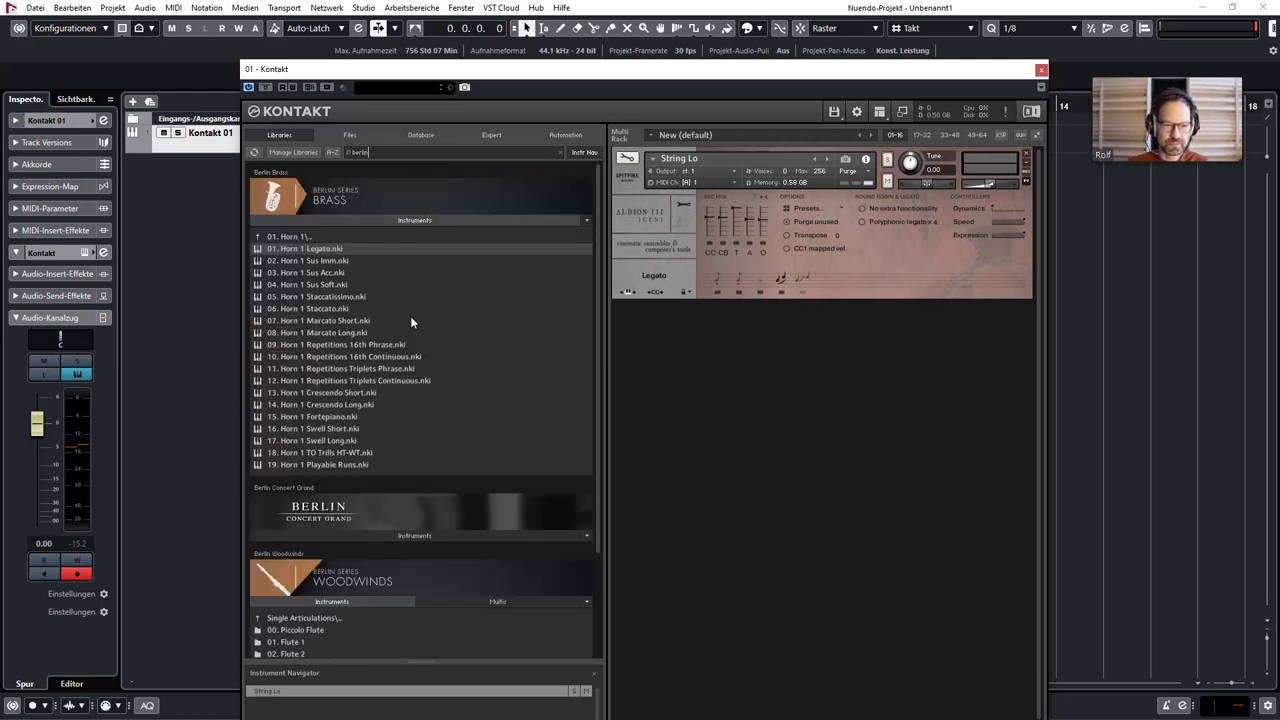
{"action": "left_click_drag", "start_coordinate": [420, 66], "coordinate": [406, 35]}
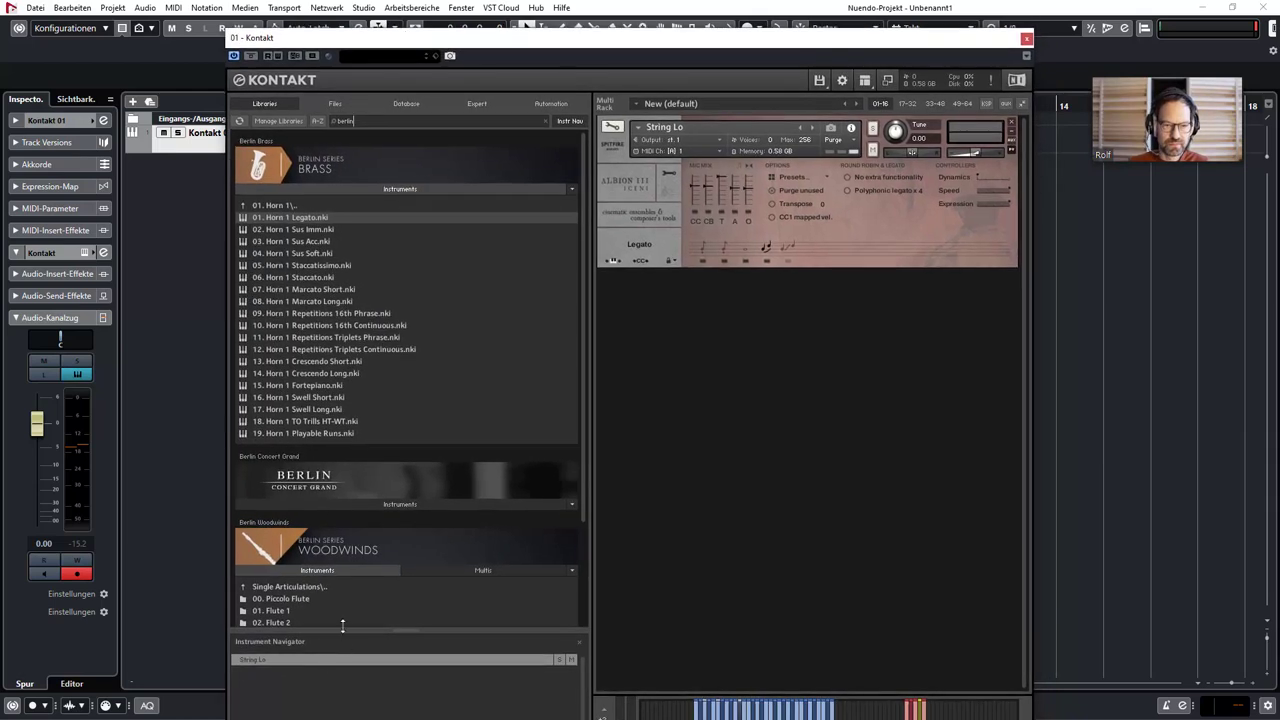
Load Flutes 8va Legato from the Flutes 8va folder of Berlin Woodwinds in place of String Lo.
{"action": "scroll", "coordinate": [362, 542], "scroll_direction": "down", "scroll_amount": 3}
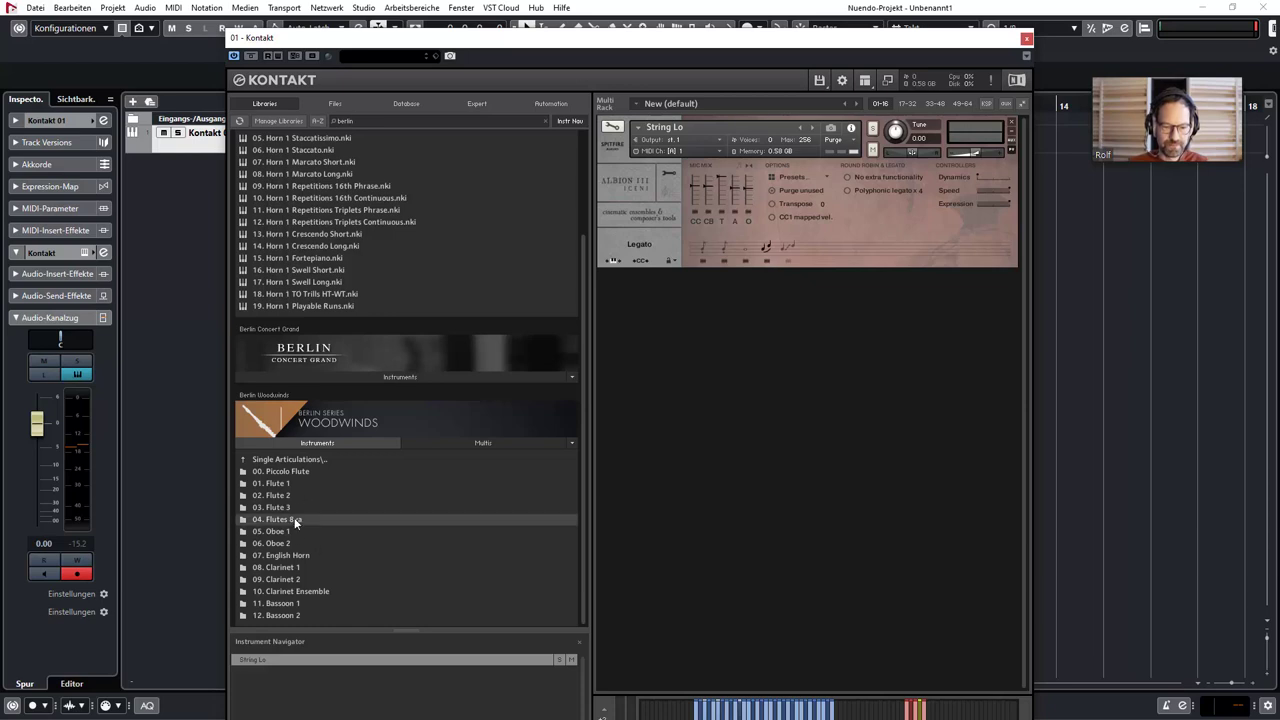
{"action": "double_click", "coordinate": [294, 518]}
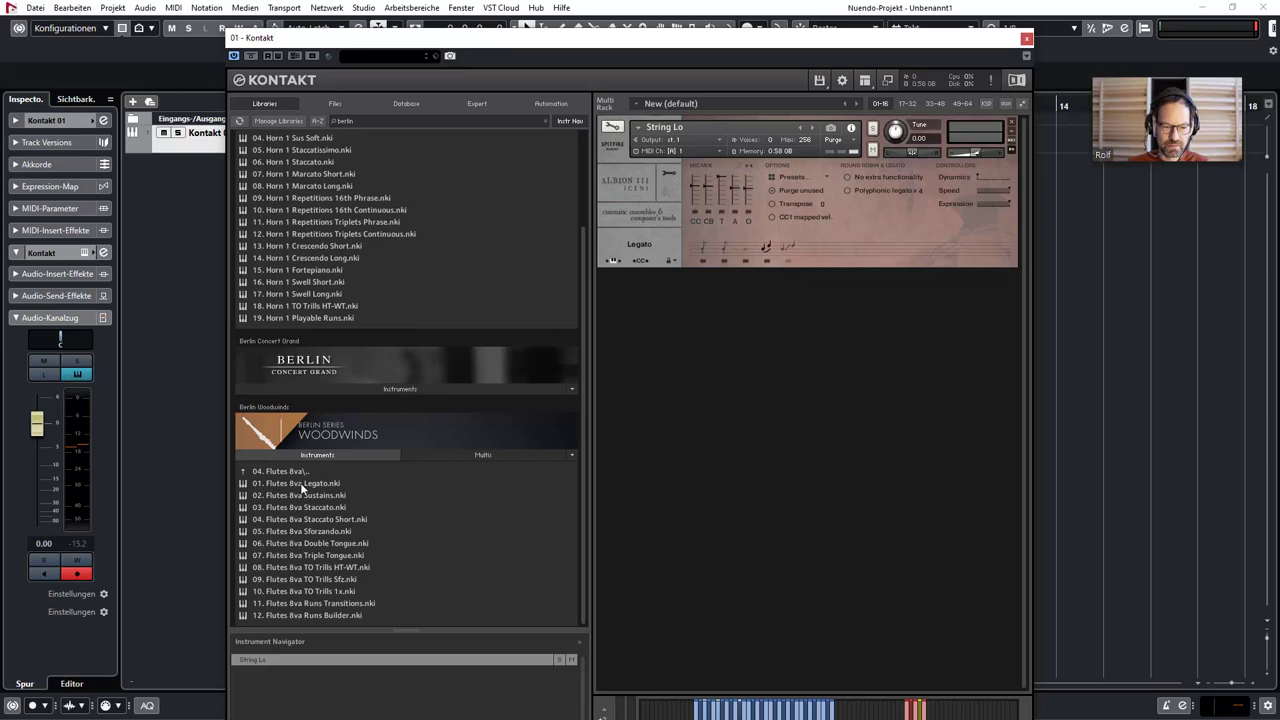
{"action": "left_click_drag", "start_coordinate": [302, 489], "coordinate": [700, 202]}
{"action": "key", "text": "Left"}
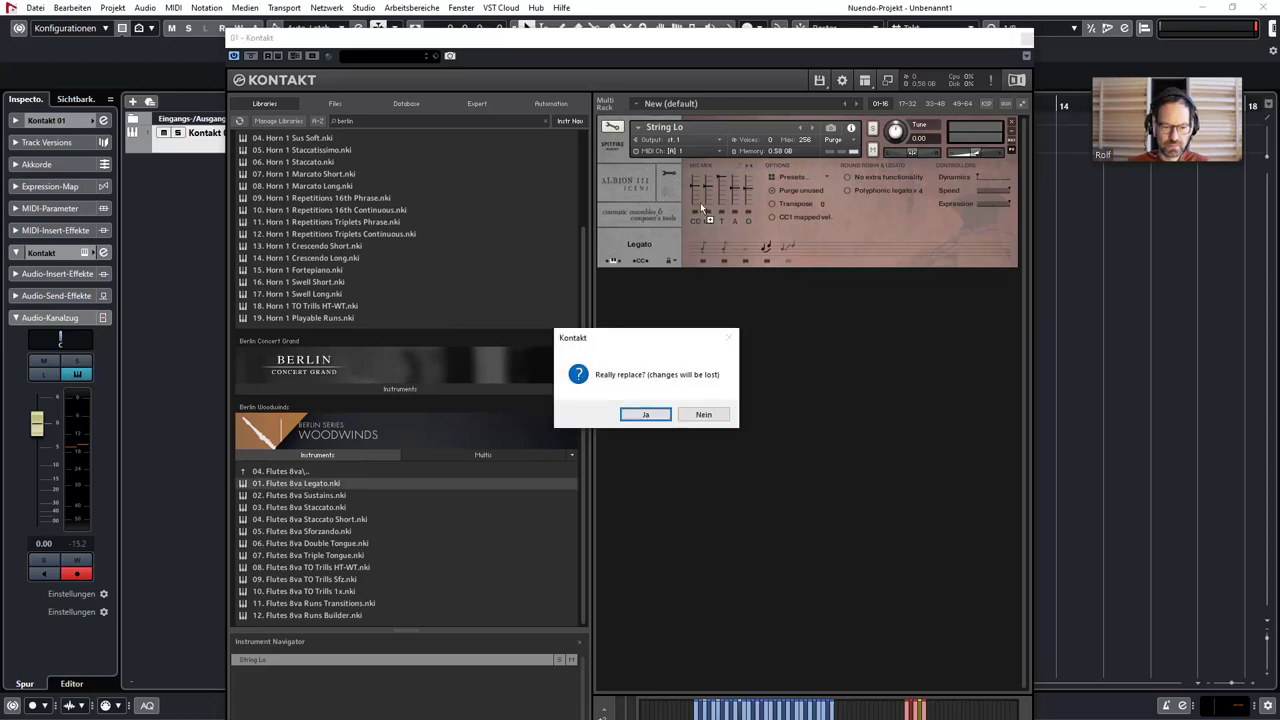
{"action": "key", "text": "Return"}
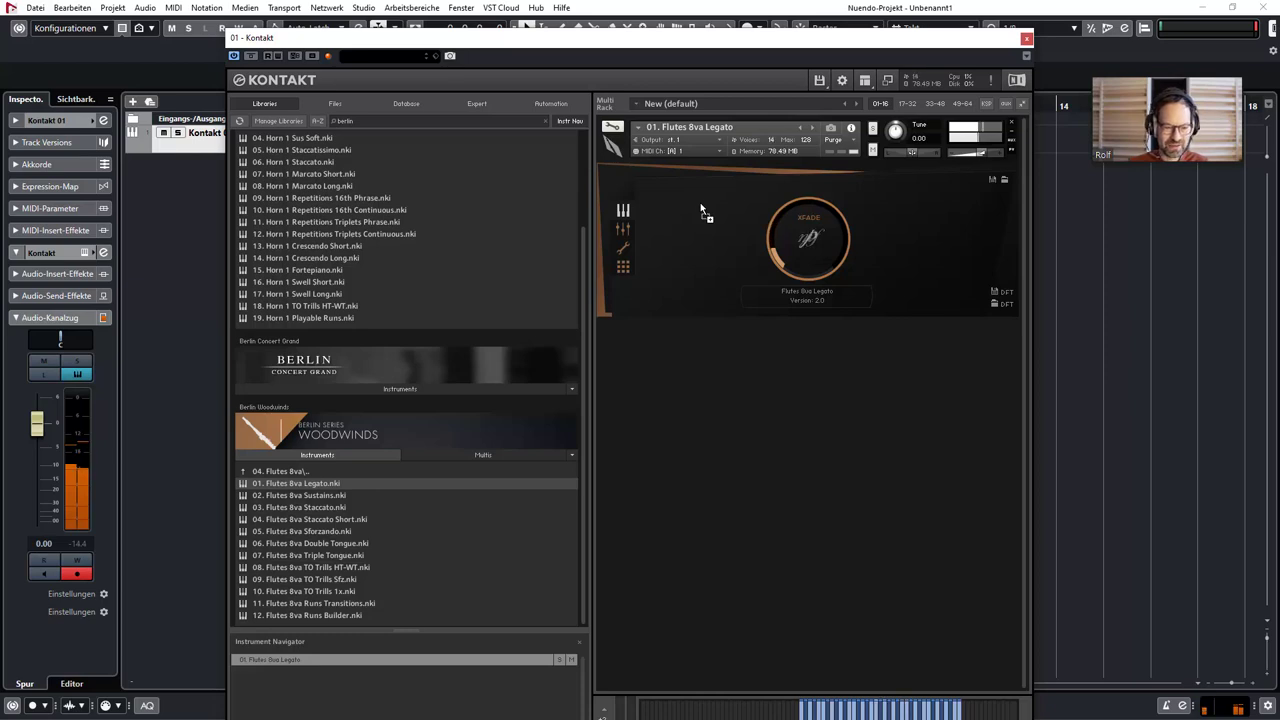
Load Flute 1 Legato from the Flute 1 folder of Berlin Woodwinds in place of Flutes 8va Legato.
{"action": "double_click", "coordinate": [285, 471]}
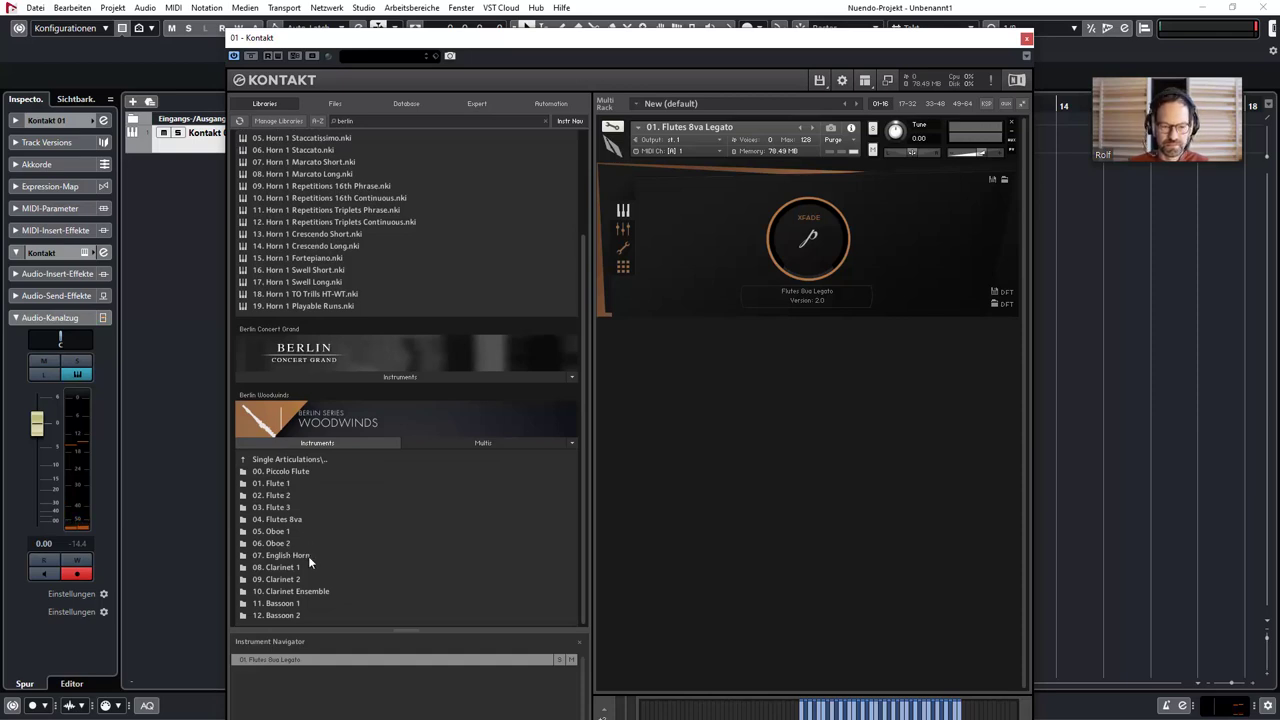
{"action": "double_click", "coordinate": [272, 483]}
{"action": "left_click", "coordinate": [291, 459]}
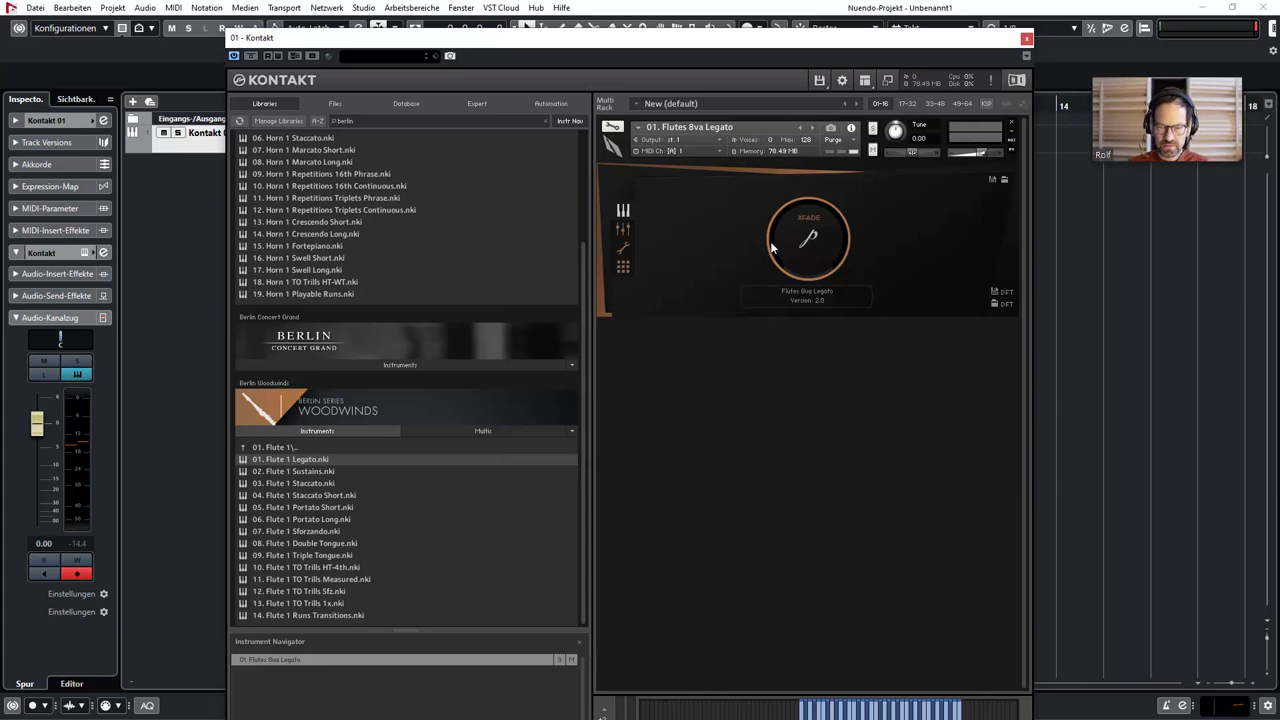
In Flute 1 Legato's mixer, use the Close, Room and Noise signals instead of Mix and lower Close to -25.0 dB.
{"action": "left_click", "coordinate": [623, 230]}
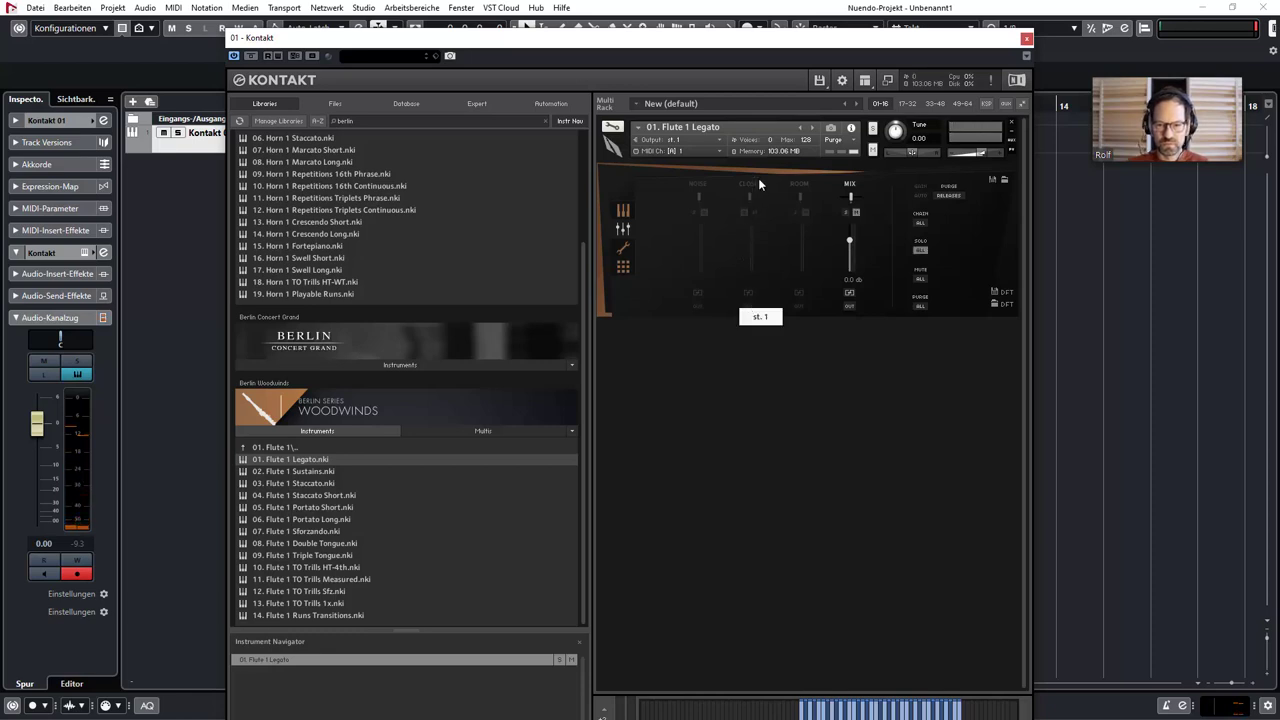
{"action": "left_click", "coordinate": [749, 197]}
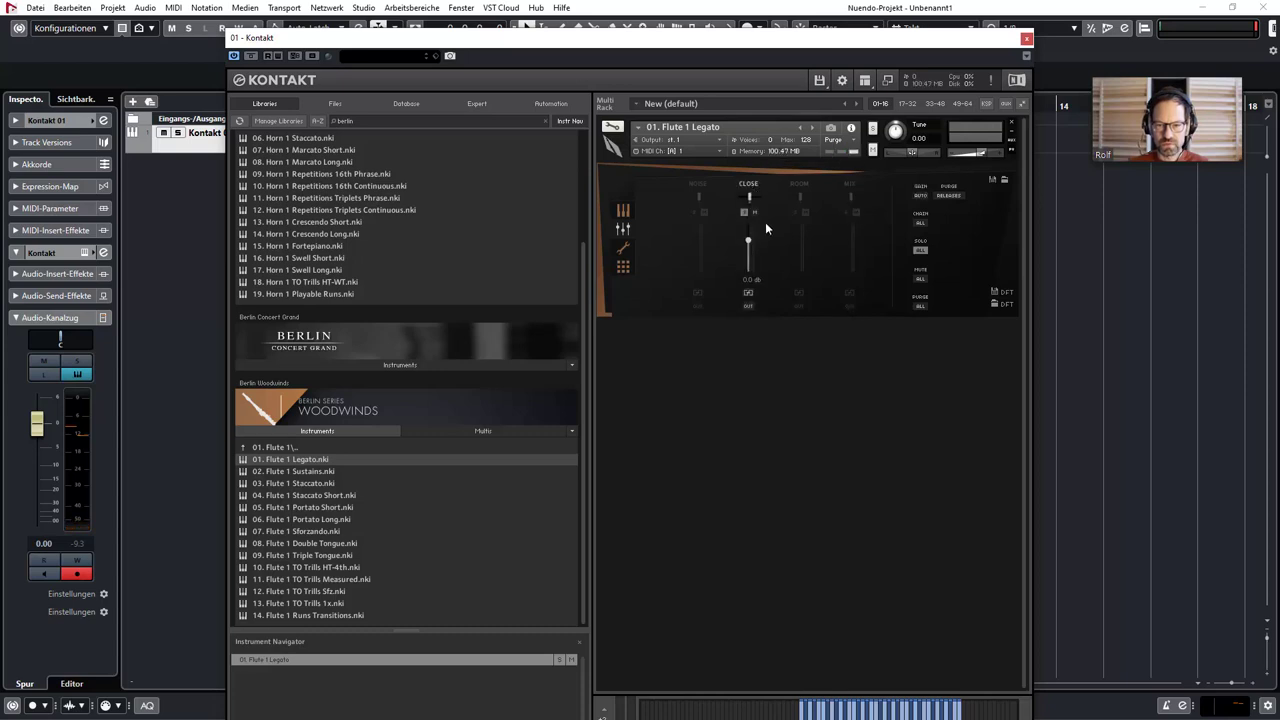
{"action": "left_click", "coordinate": [800, 186]}
{"action": "left_click", "coordinate": [697, 186]}
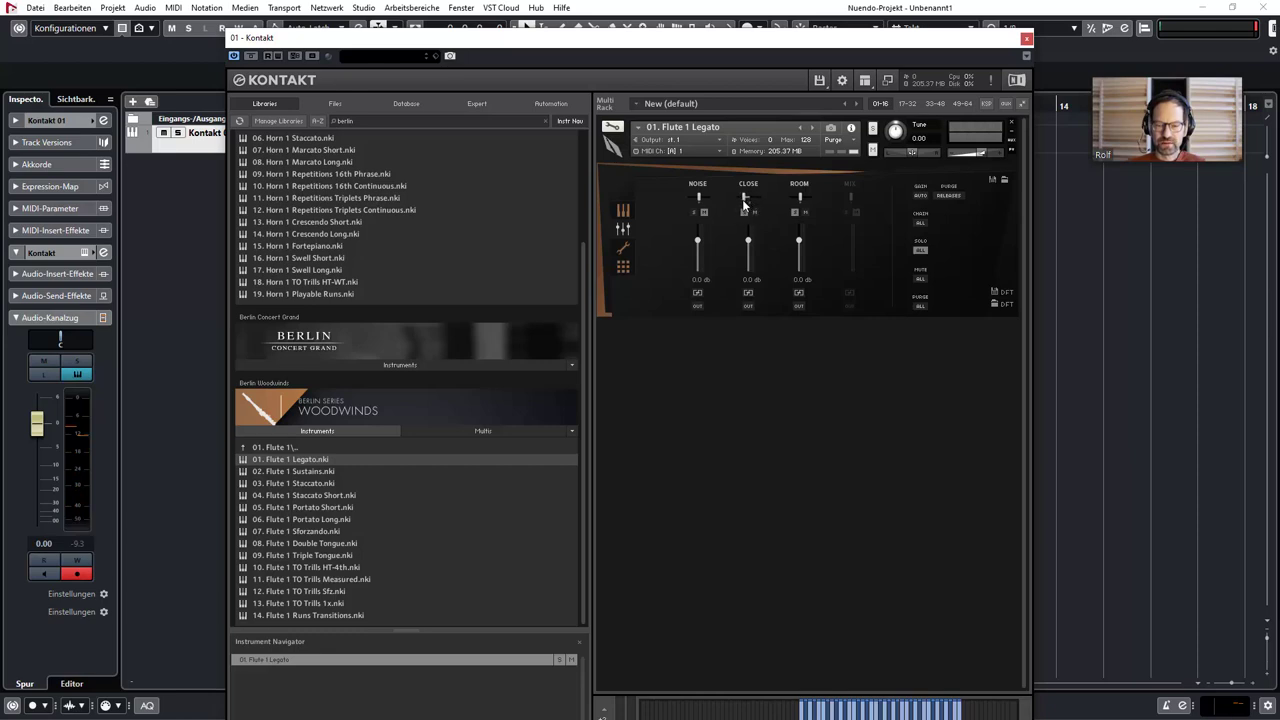
{"action": "left_click_drag", "start_coordinate": [752, 240], "coordinate": [740, 290]}
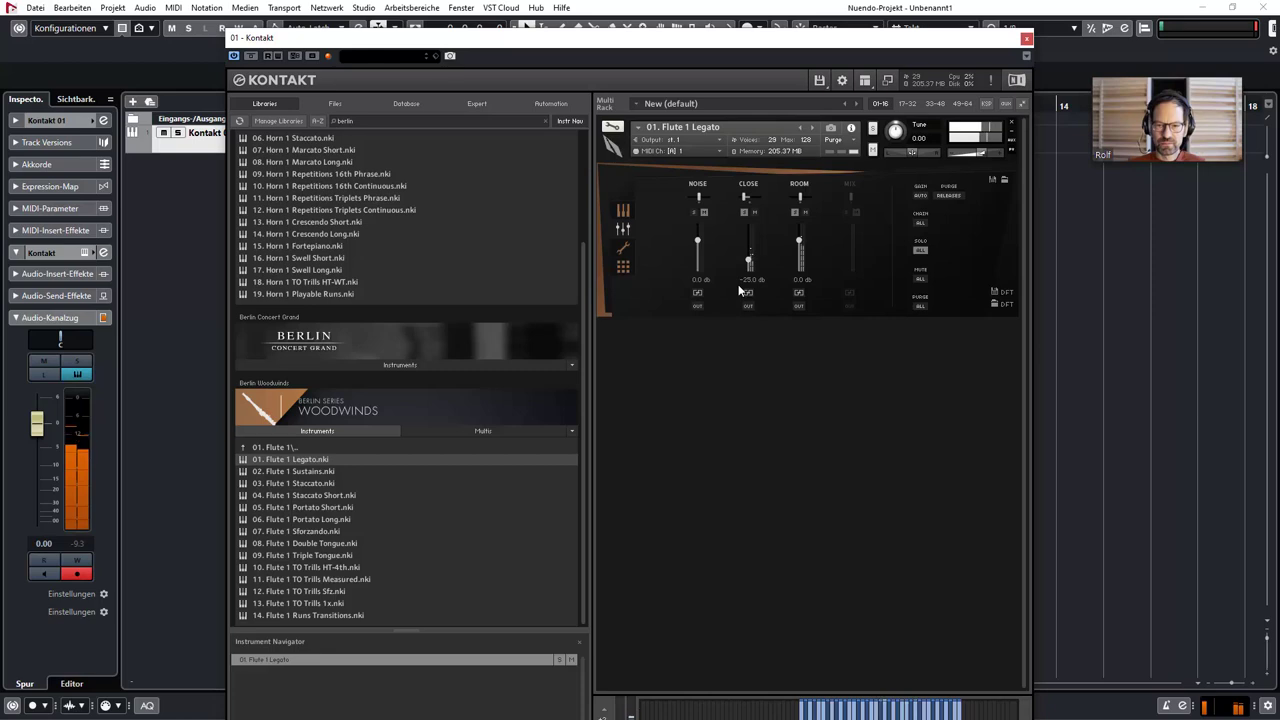
Load Flute 2 Legato from the Flute 2 folder of Berlin Woodwinds in place of Flute 1 Legato.
{"action": "left_click", "coordinate": [323, 449]}
{"action": "double_click", "coordinate": [296, 494]}
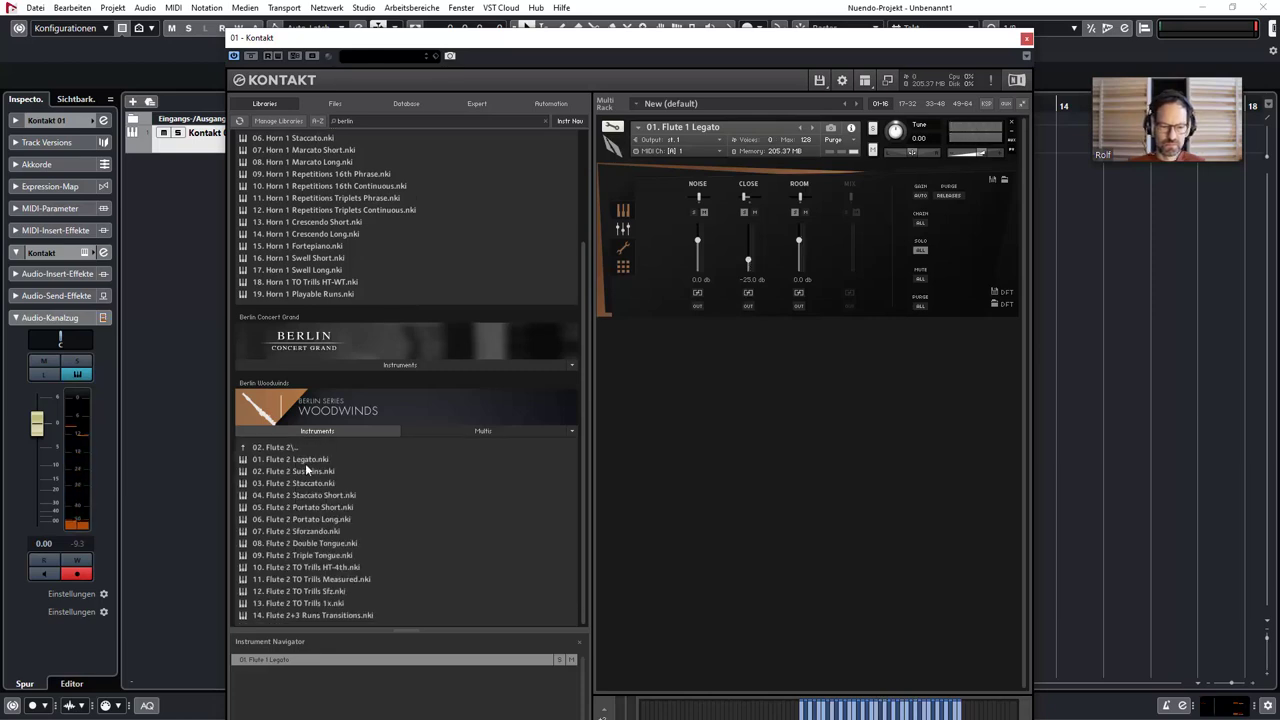
{"action": "left_click_drag", "start_coordinate": [310, 463], "coordinate": [808, 305]}
{"action": "left_click", "coordinate": [660, 416]}
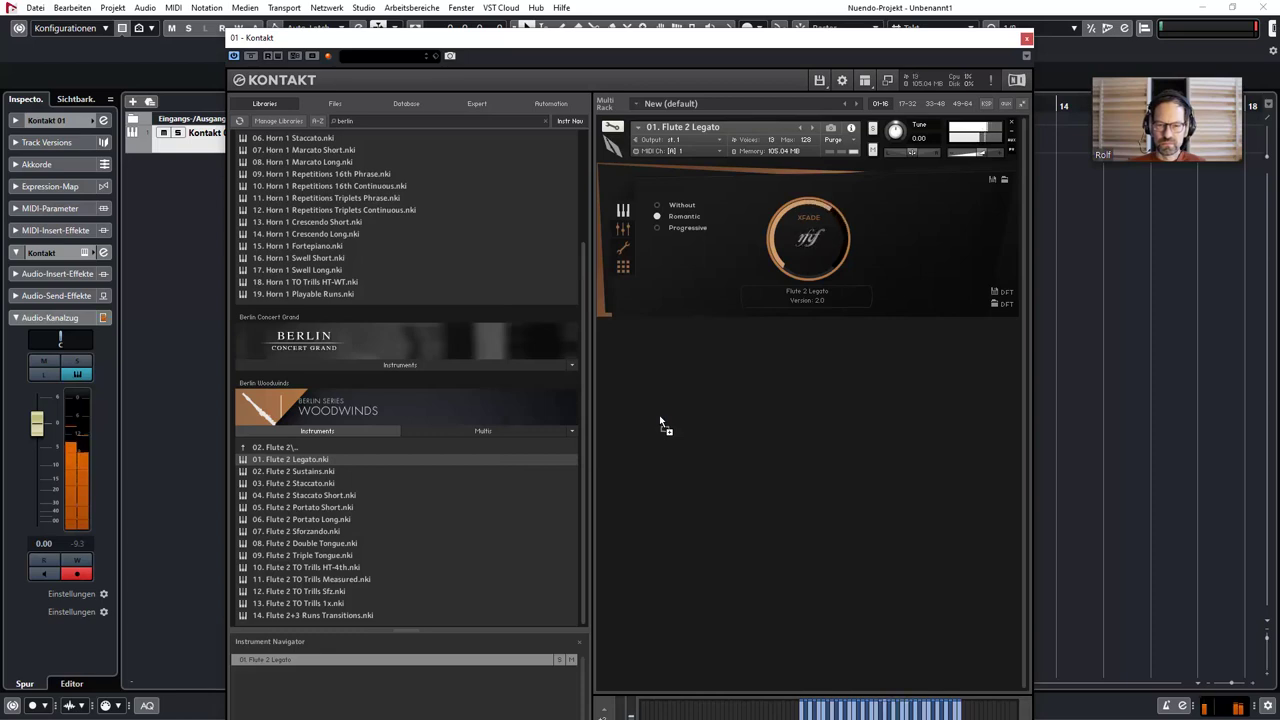
Load Flute 3 Legato from the Flute 3 folder of Berlin Woodwinds in place of Flute 2 Legato.
{"action": "left_click", "coordinate": [287, 449]}
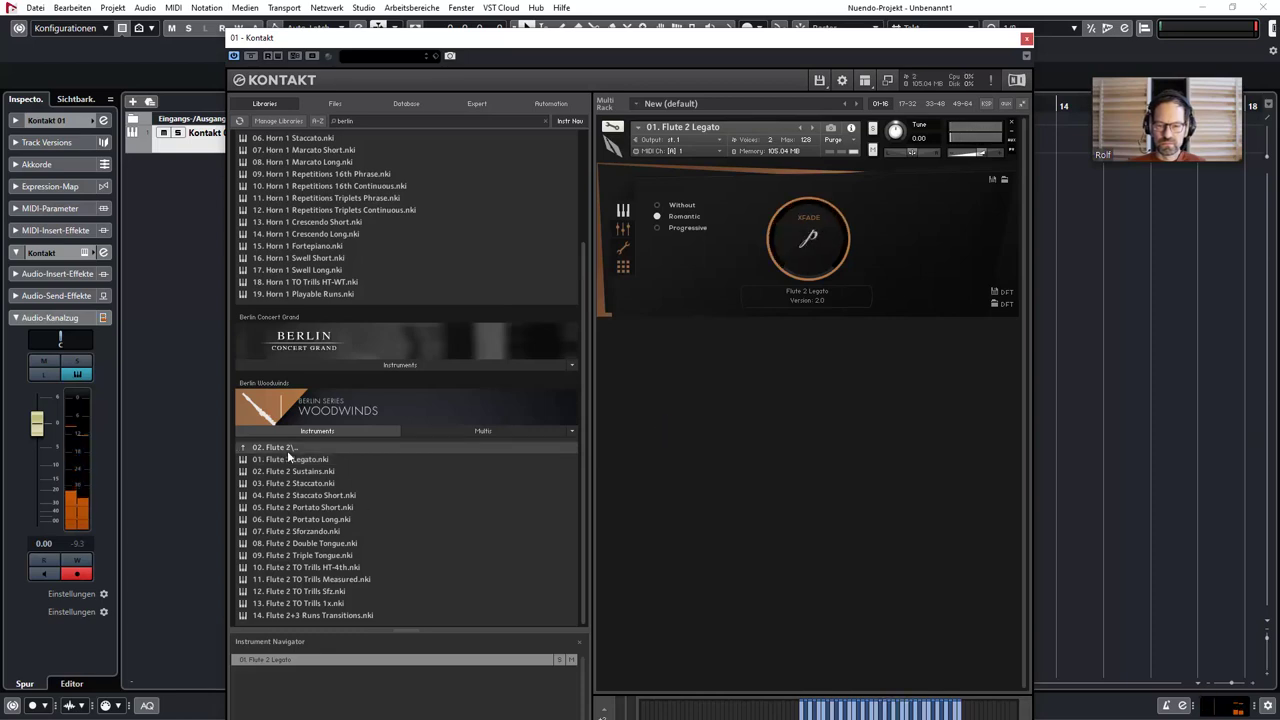
{"action": "left_click", "coordinate": [286, 505]}
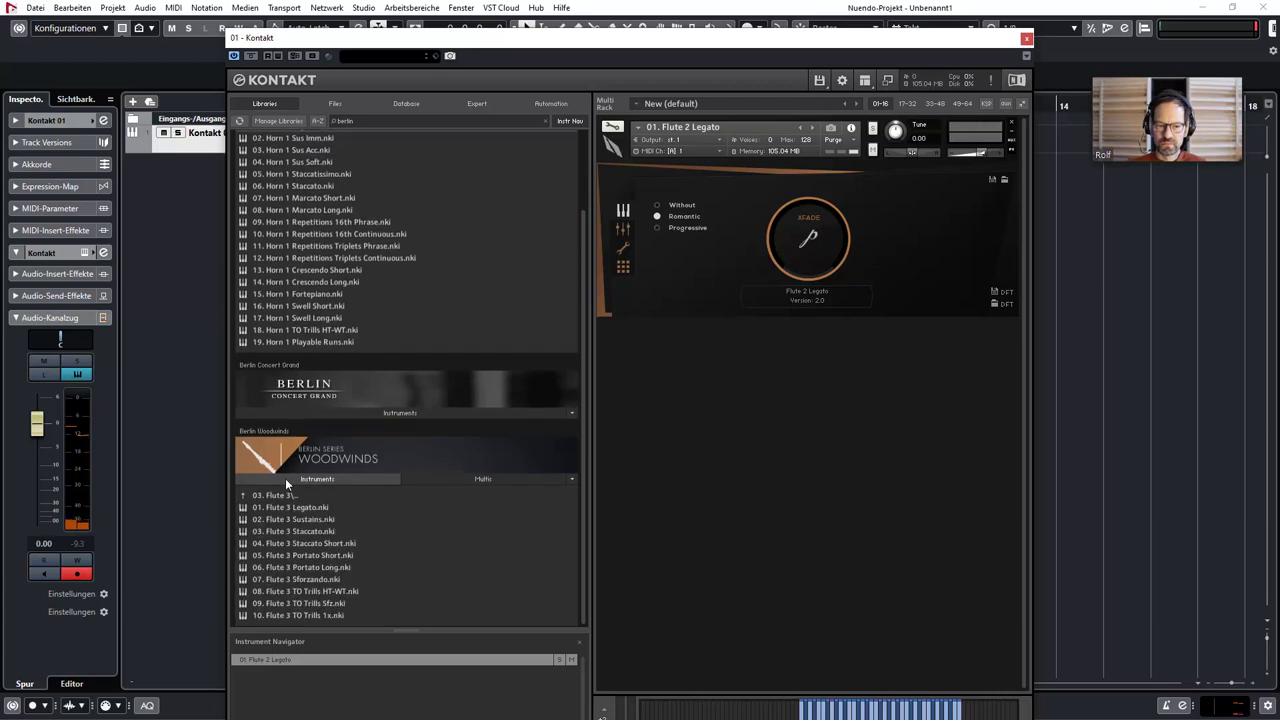
{"action": "double_click", "coordinate": [296, 508]}
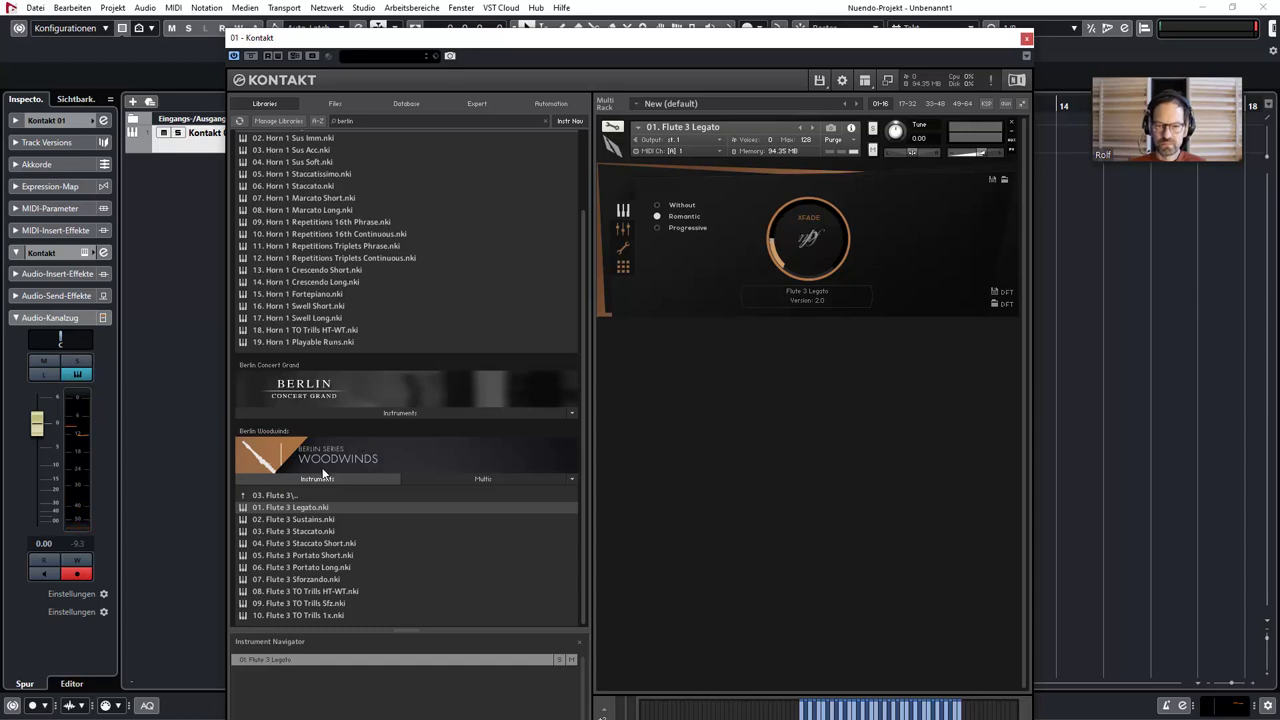
Return the Berlin Woodwinds listing from the Flute 3 folder to the BWW - Main Collection 2.0 level.
{"action": "left_click", "coordinate": [304, 494]}
{"action": "scroll", "coordinate": [432, 282], "scroll_direction": "up", "scroll_amount": 3}
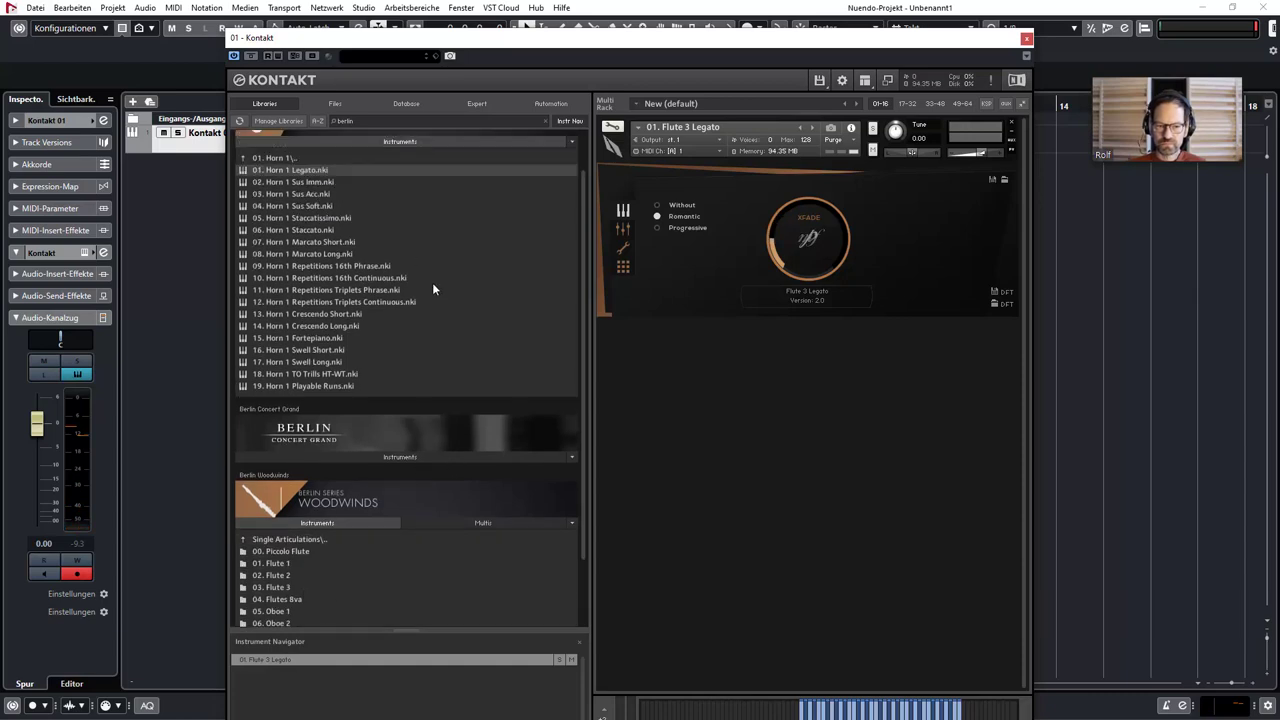
{"action": "left_click", "coordinate": [297, 588]}
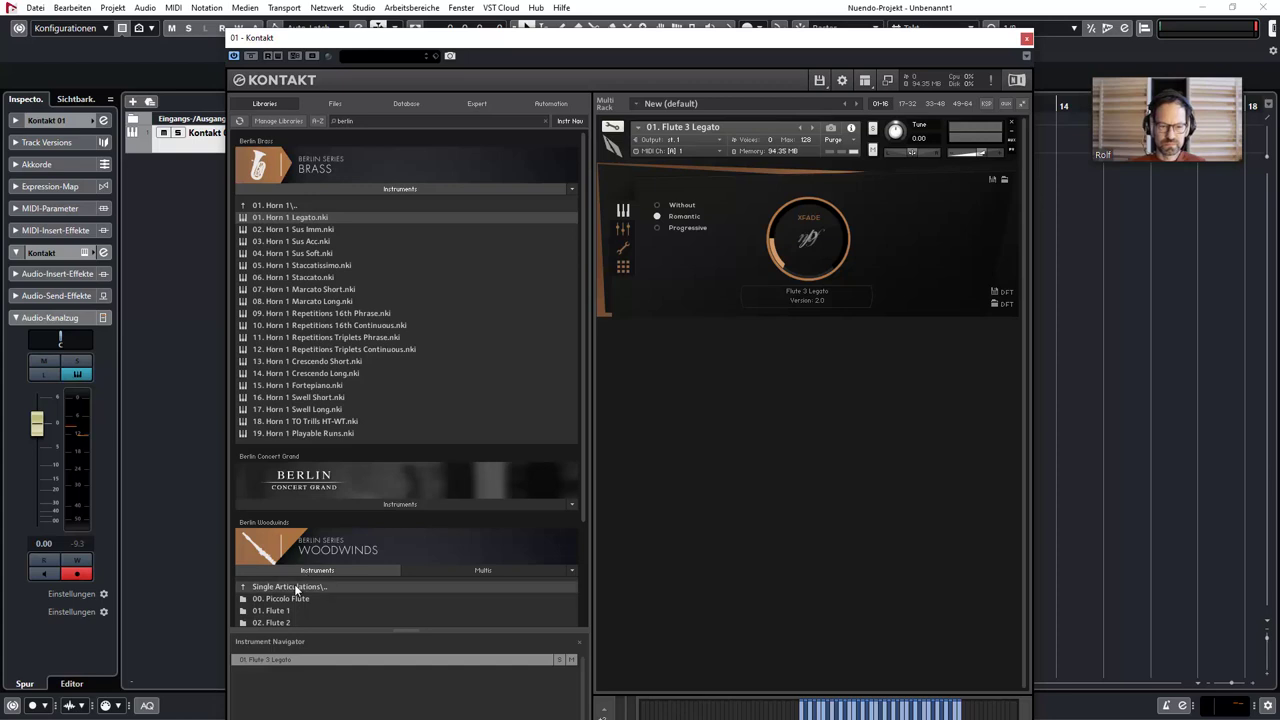
{"action": "scroll", "coordinate": [334, 222], "scroll_direction": "up", "scroll_amount": 1}
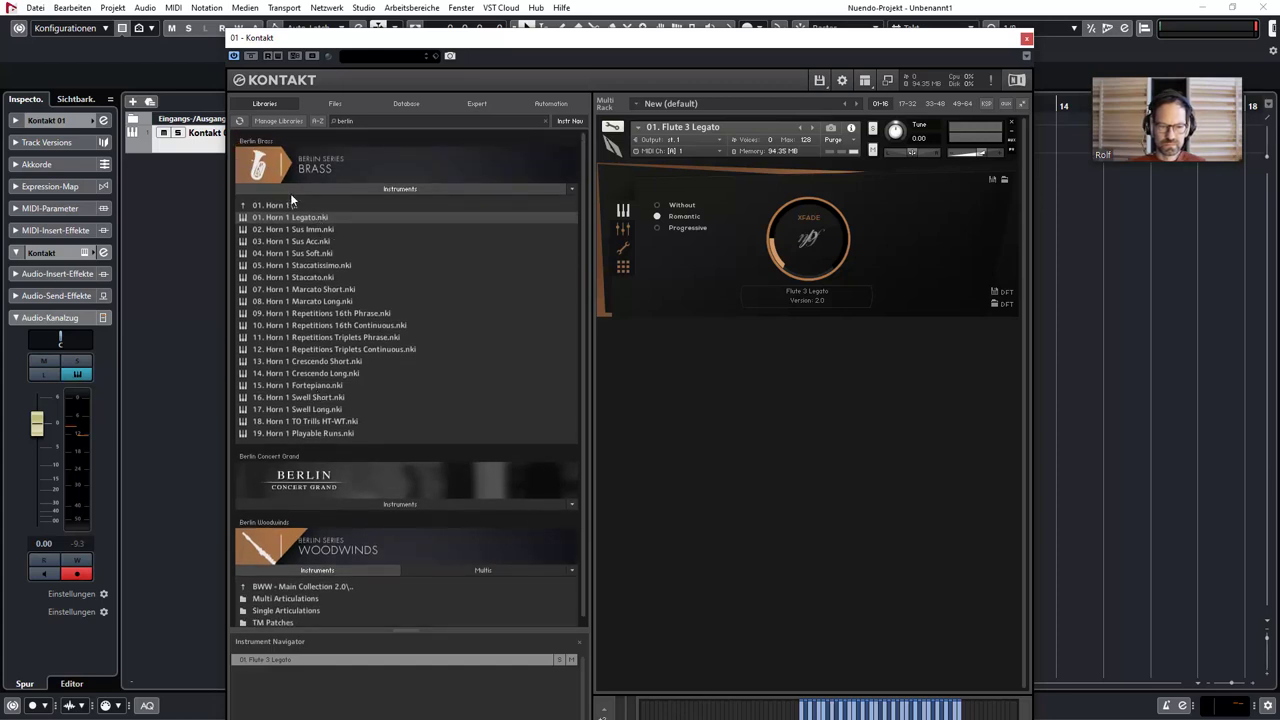
From Berlin Brass's Horn Ensemble folder, load Horn Ensemble Legato in place of Flute 3 Legato, and replace it with Horn Ensemble Sus Imm.
{"action": "left_click", "coordinate": [292, 206]}
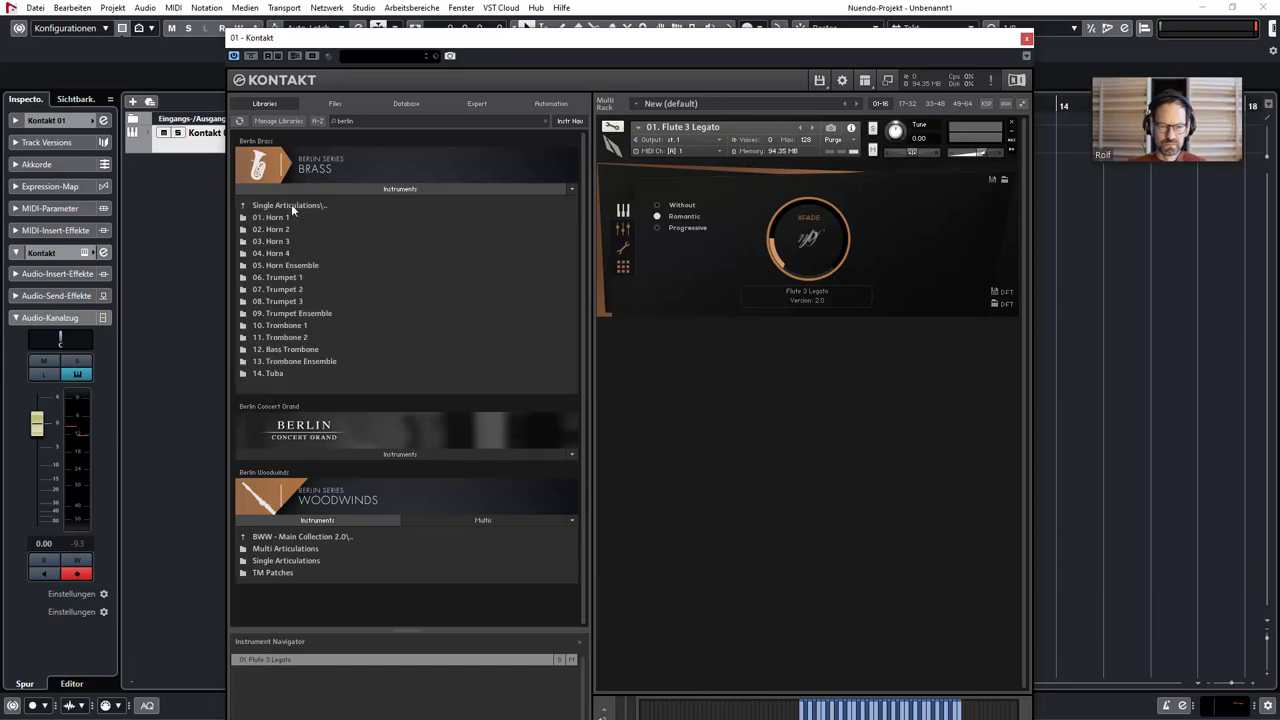
{"action": "left_click", "coordinate": [295, 264]}
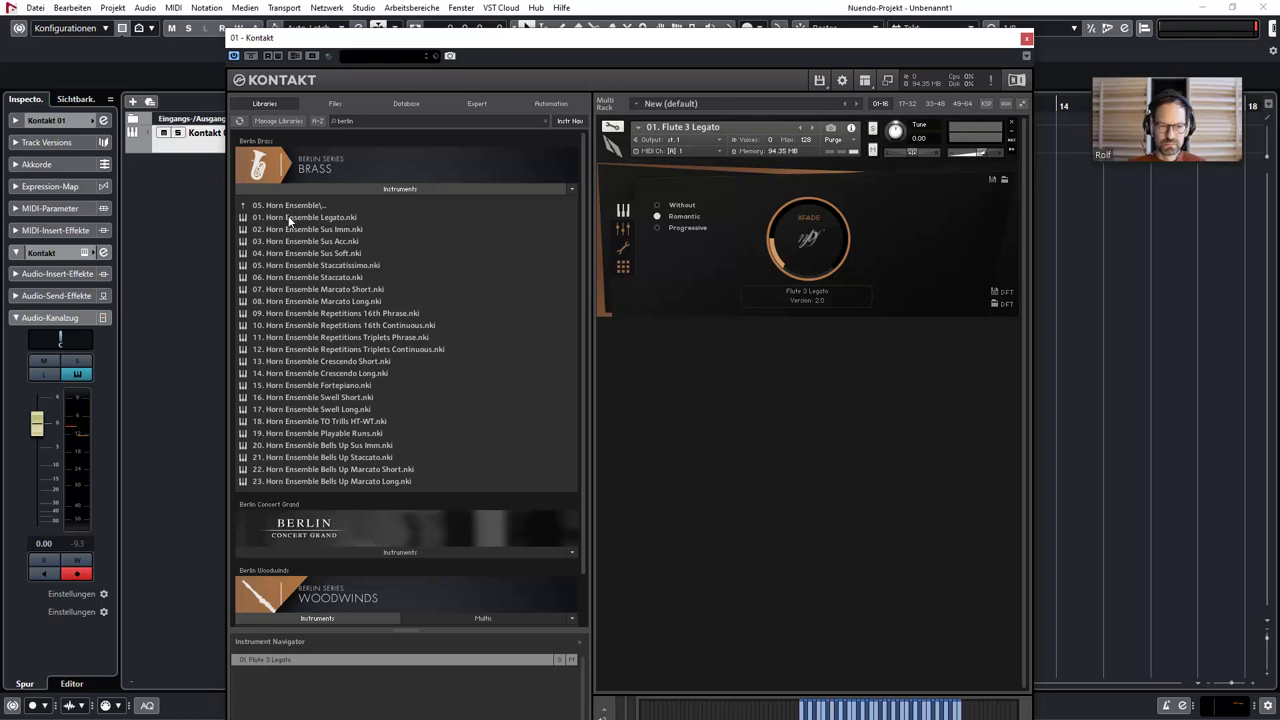
{"action": "left_click_drag", "start_coordinate": [290, 219], "coordinate": [688, 235]}
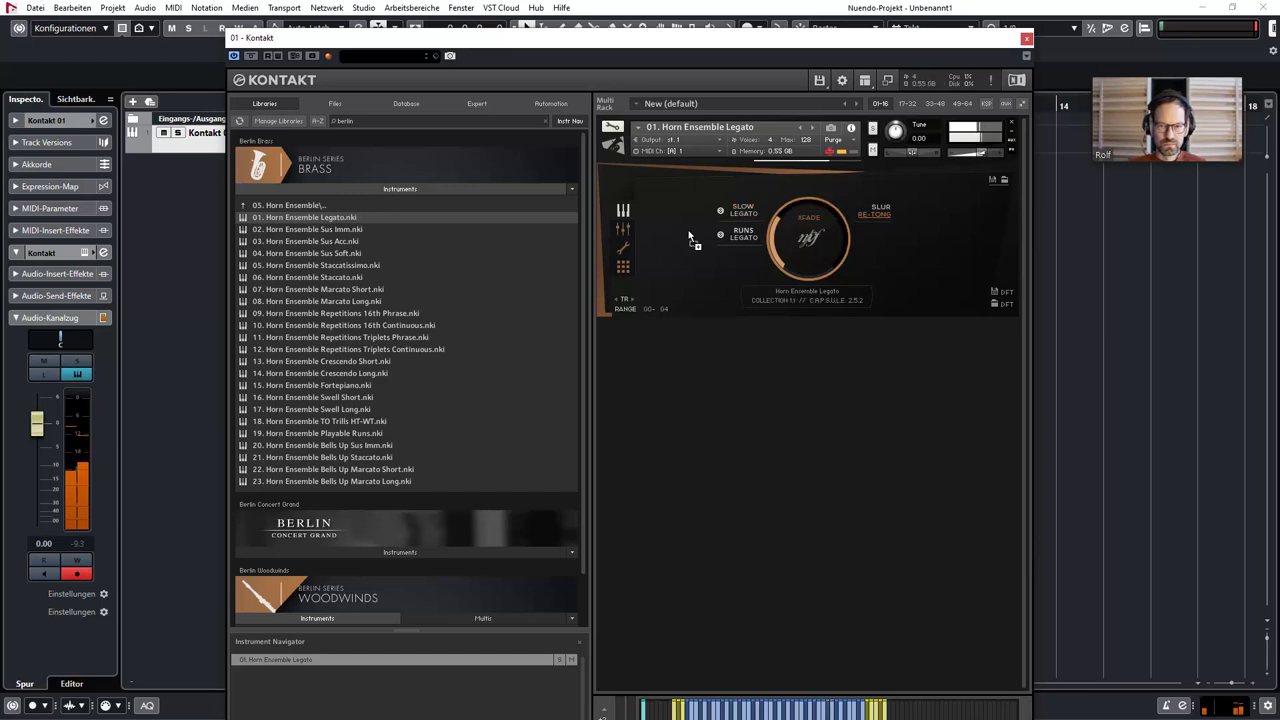
{"action": "key", "text": "Down"}
{"action": "key", "text": "Return"}
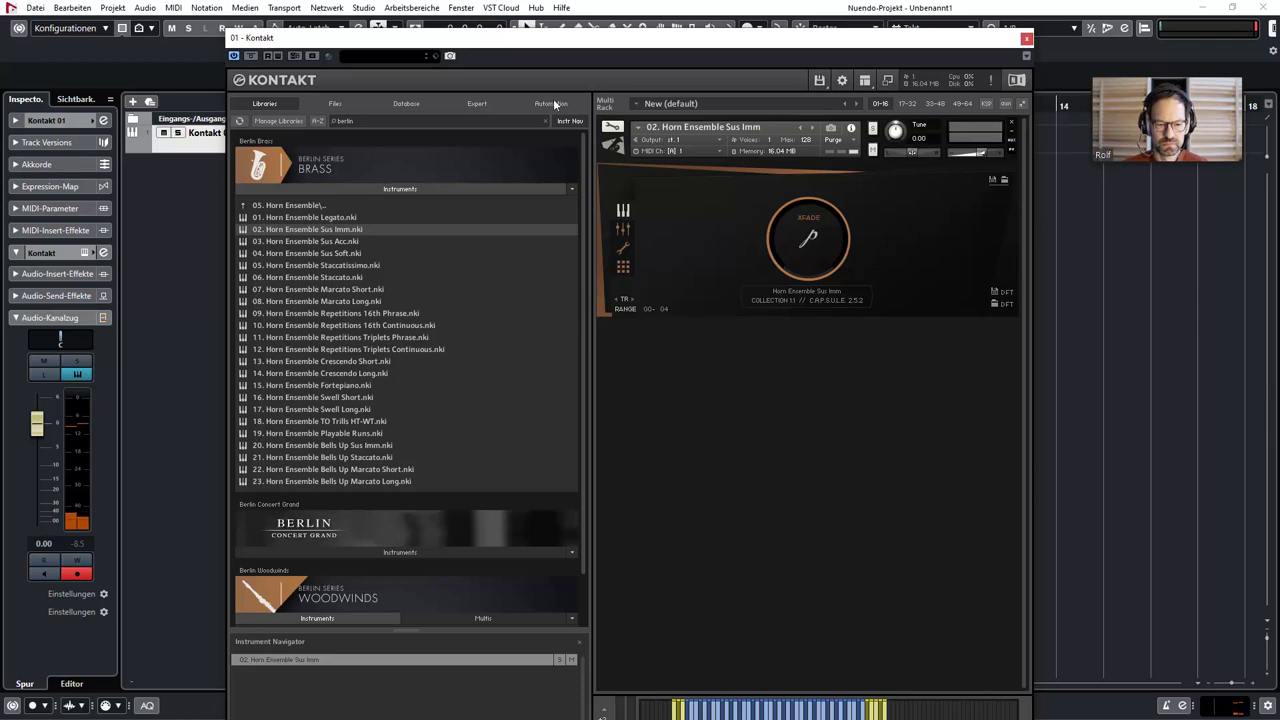
Move the Kontakt window clear of the track list and add an instrument track using SINE Player.
{"action": "left_click_drag", "start_coordinate": [584, 48], "coordinate": [681, 39]}
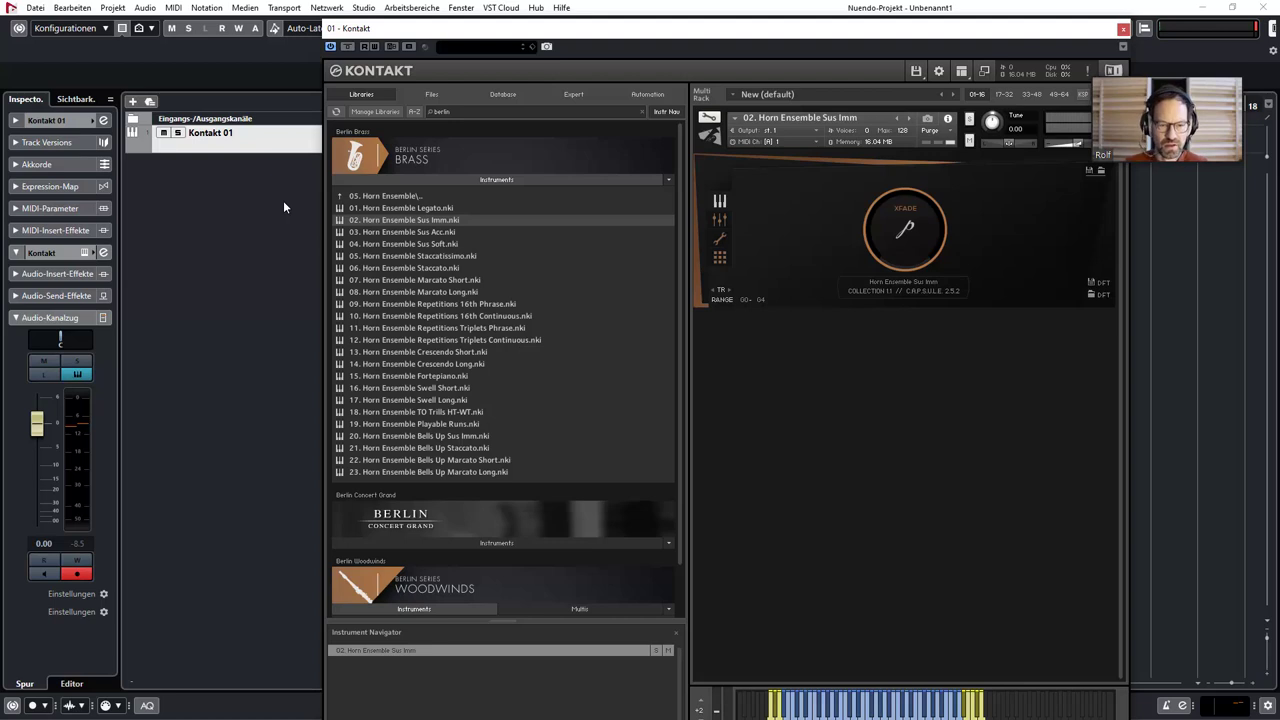
{"action": "right_click", "coordinate": [247, 212]}
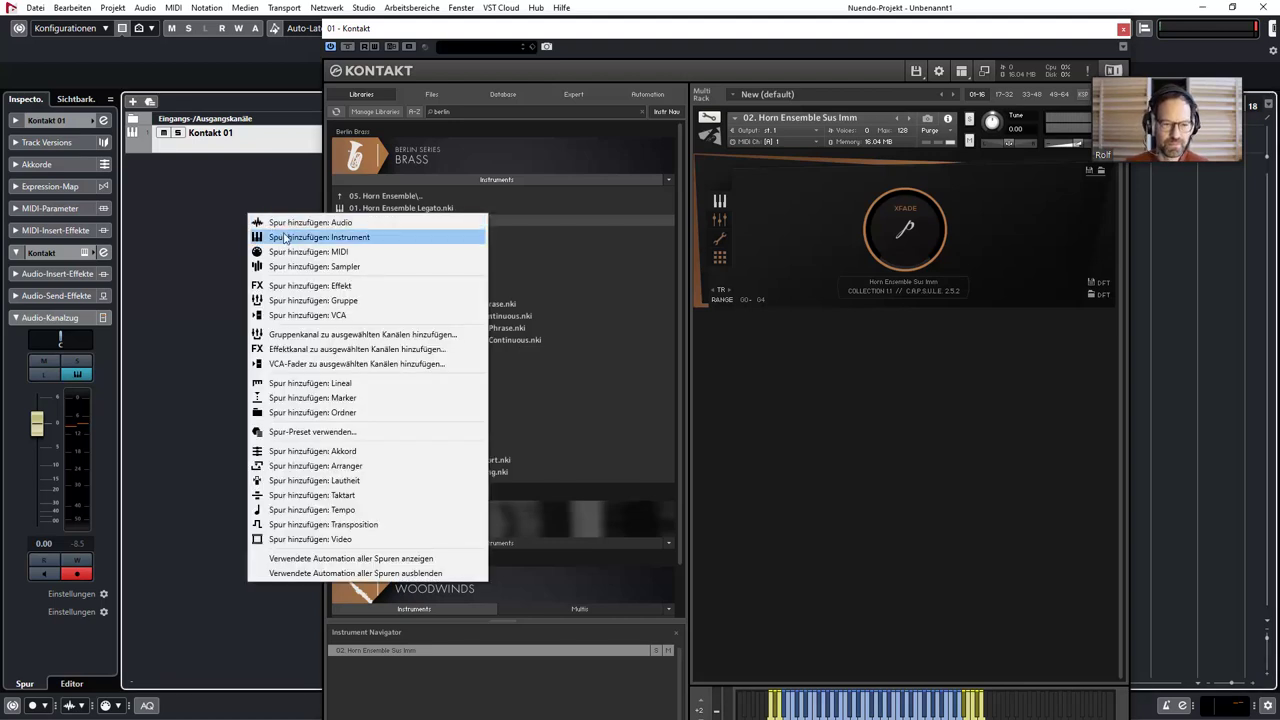
{"action": "left_click", "coordinate": [286, 236]}
{"action": "left_click", "coordinate": [876, 404]}
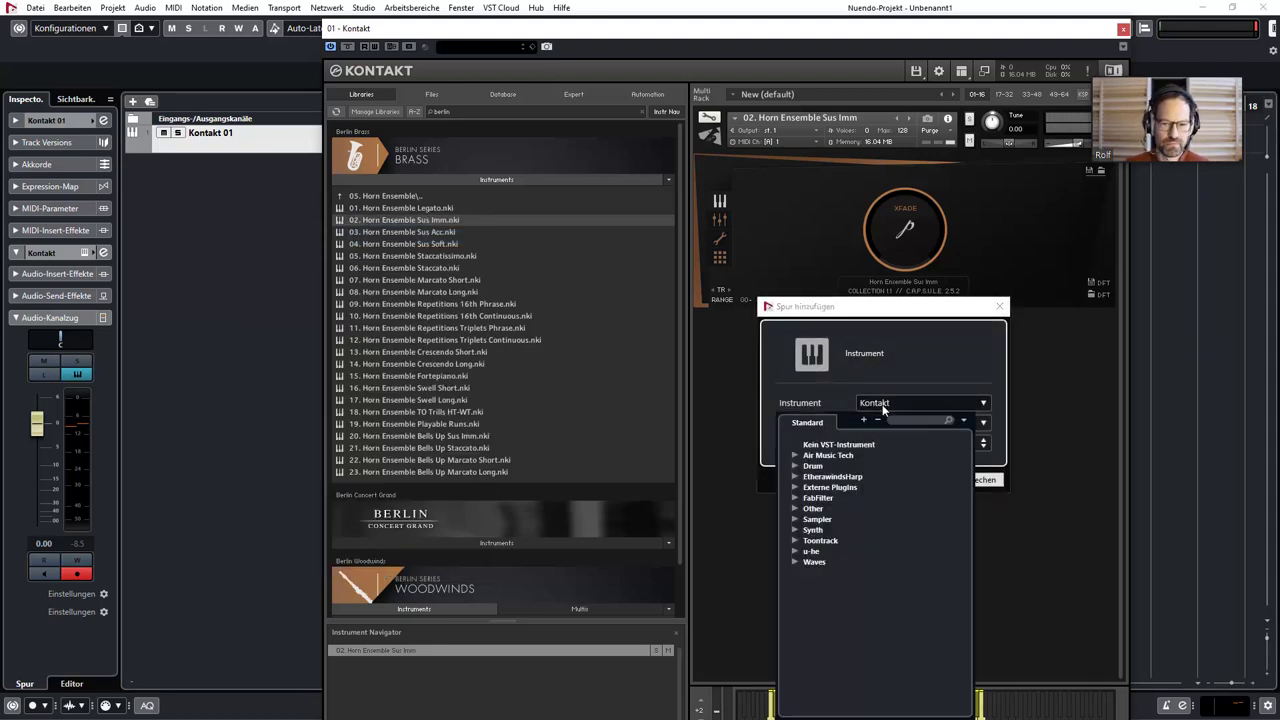
{"action": "type", "text": "sine"}
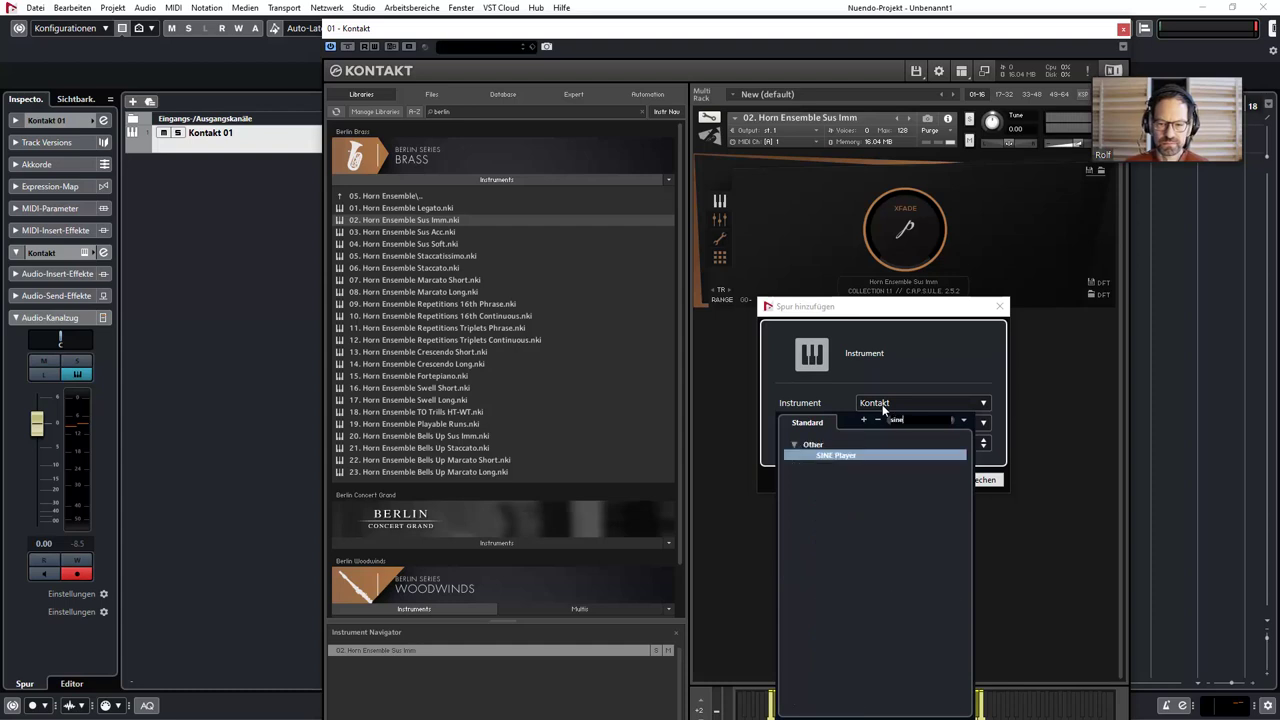
{"action": "left_click", "coordinate": [866, 456]}
{"action": "left_click", "coordinate": [903, 479]}
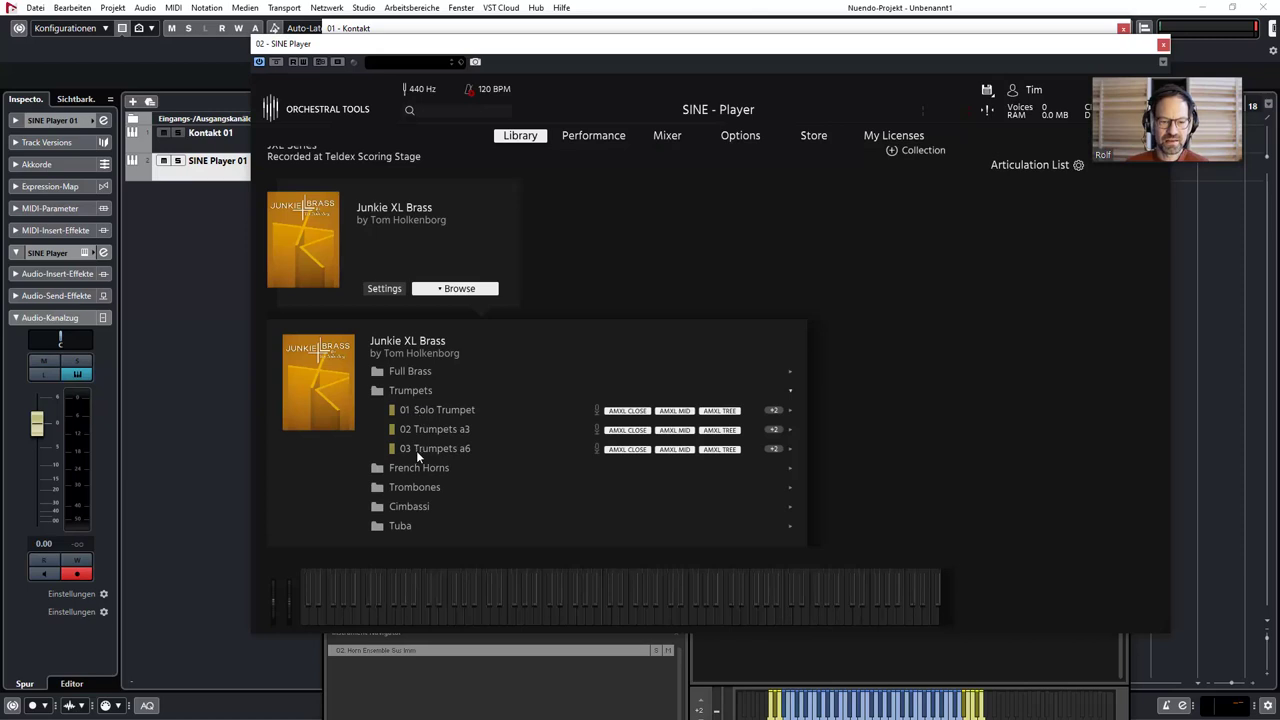
Load 01 Solo Horn from the French Horns folder of Junkie XL Brass.
{"action": "left_click", "coordinate": [415, 468]}
{"action": "scroll", "coordinate": [503, 456], "scroll_direction": "down", "scroll_amount": 2}
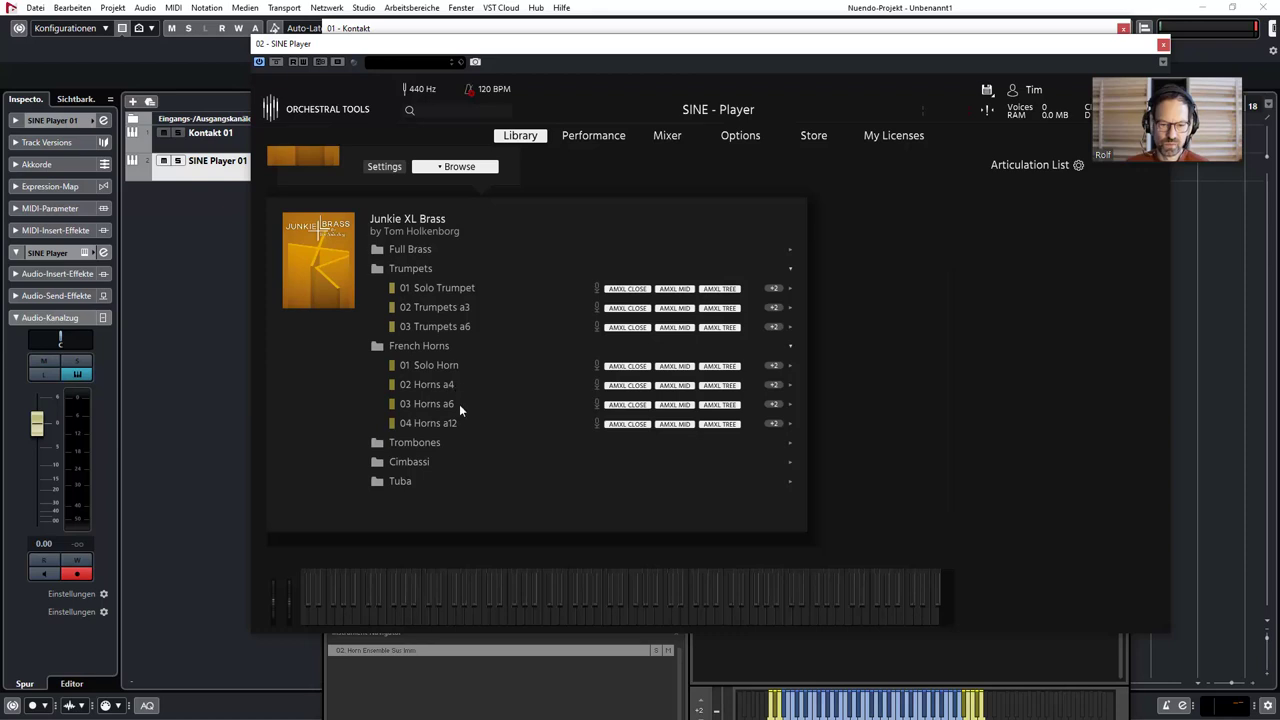
{"action": "double_click", "coordinate": [438, 366]}
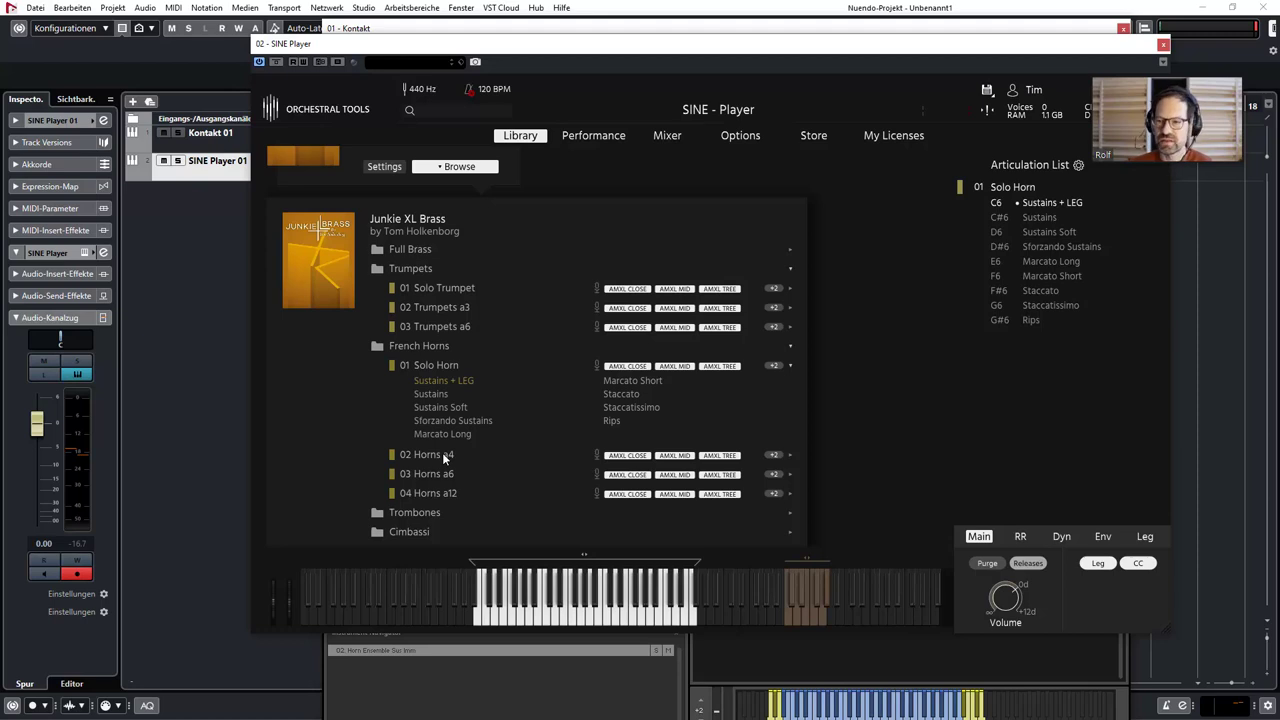
Collapse the French Horns folder and add 01 Full Brass from the Full Brass folder to the articulation list.
{"action": "left_click", "coordinate": [384, 345]}
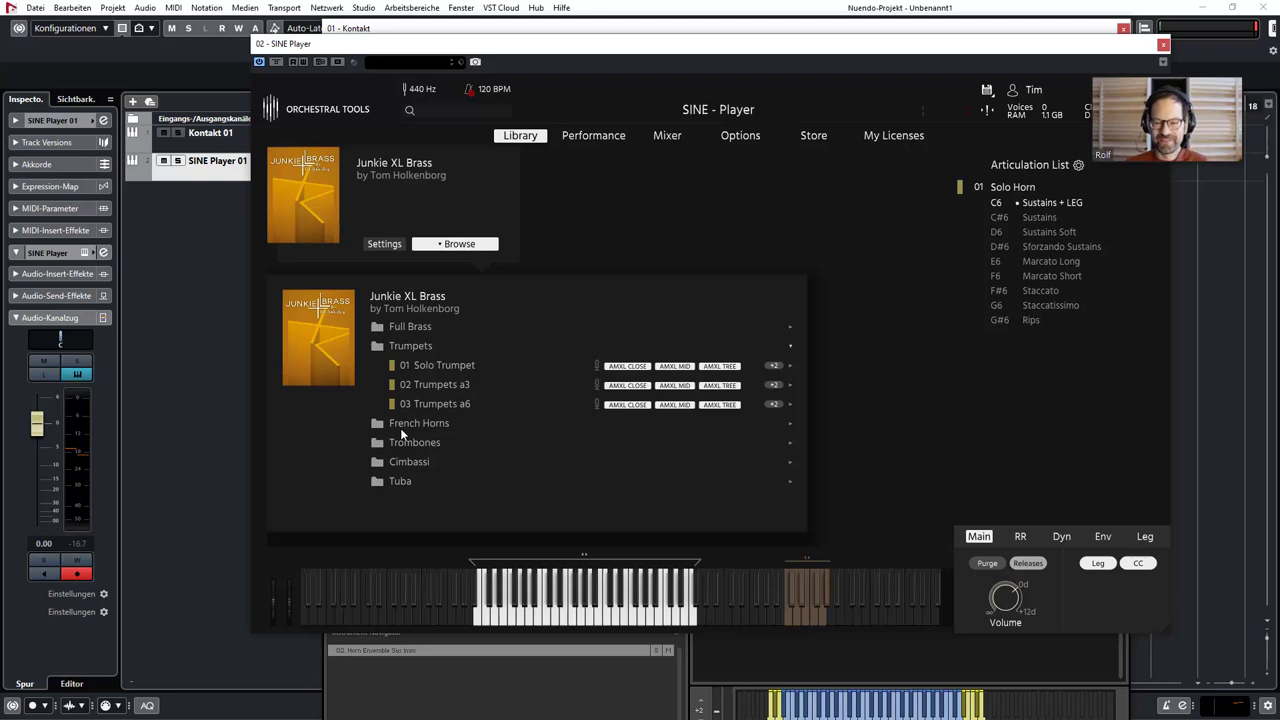
{"action": "left_click", "coordinate": [416, 328]}
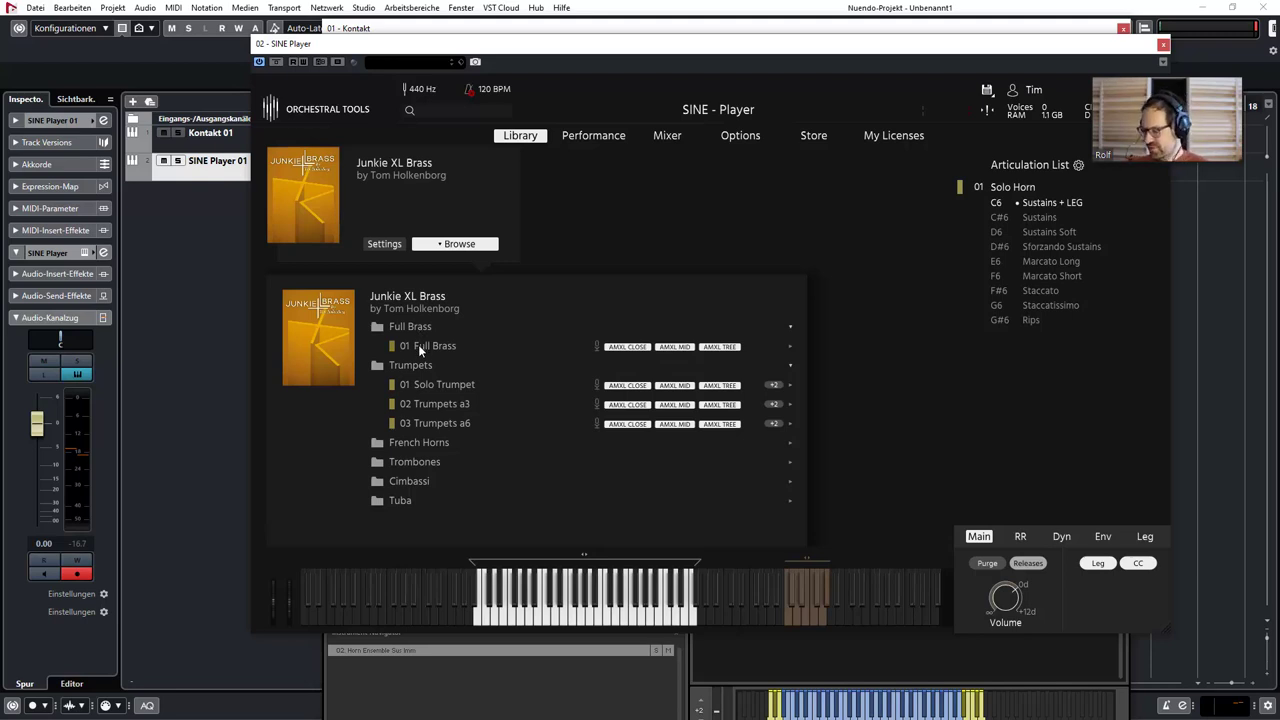
{"action": "left_click_drag", "start_coordinate": [418, 344], "coordinate": [1025, 396]}
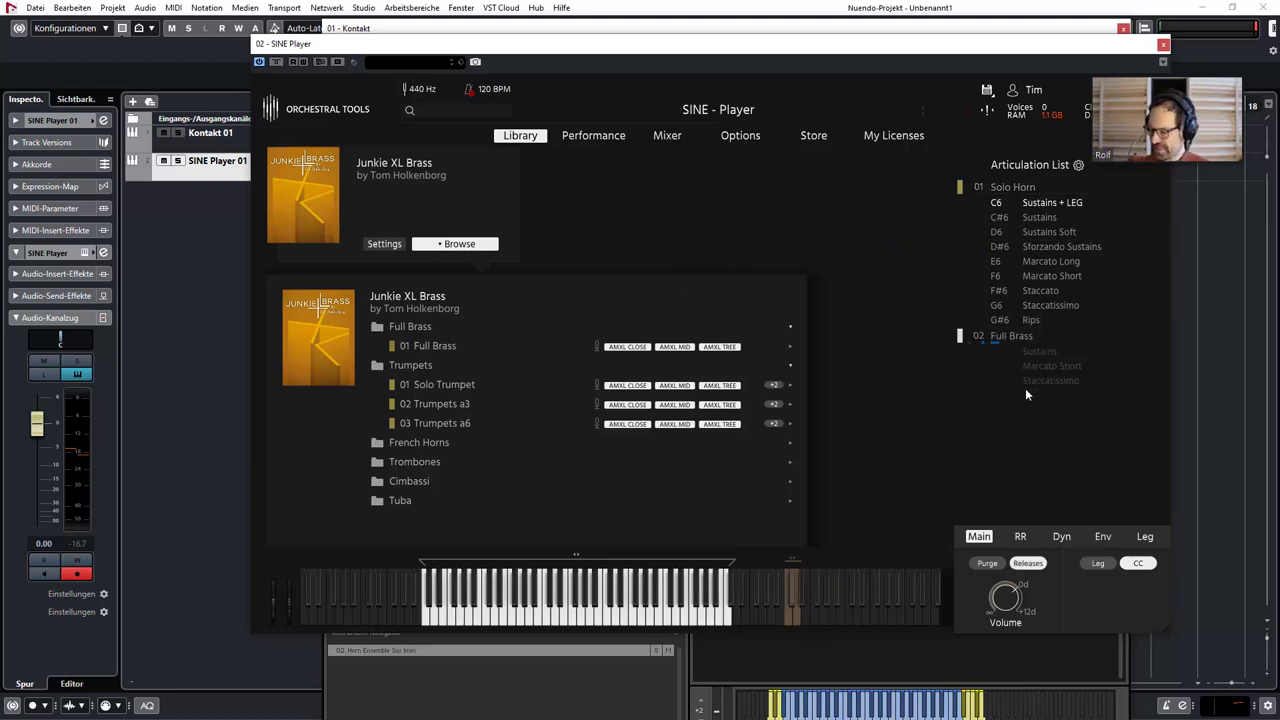
Remove Solo Horn from the articulation list and set Full Brass to MIDI channel 01.
{"action": "right_click", "coordinate": [1005, 187]}
{"action": "left_click", "coordinate": [932, 284]}
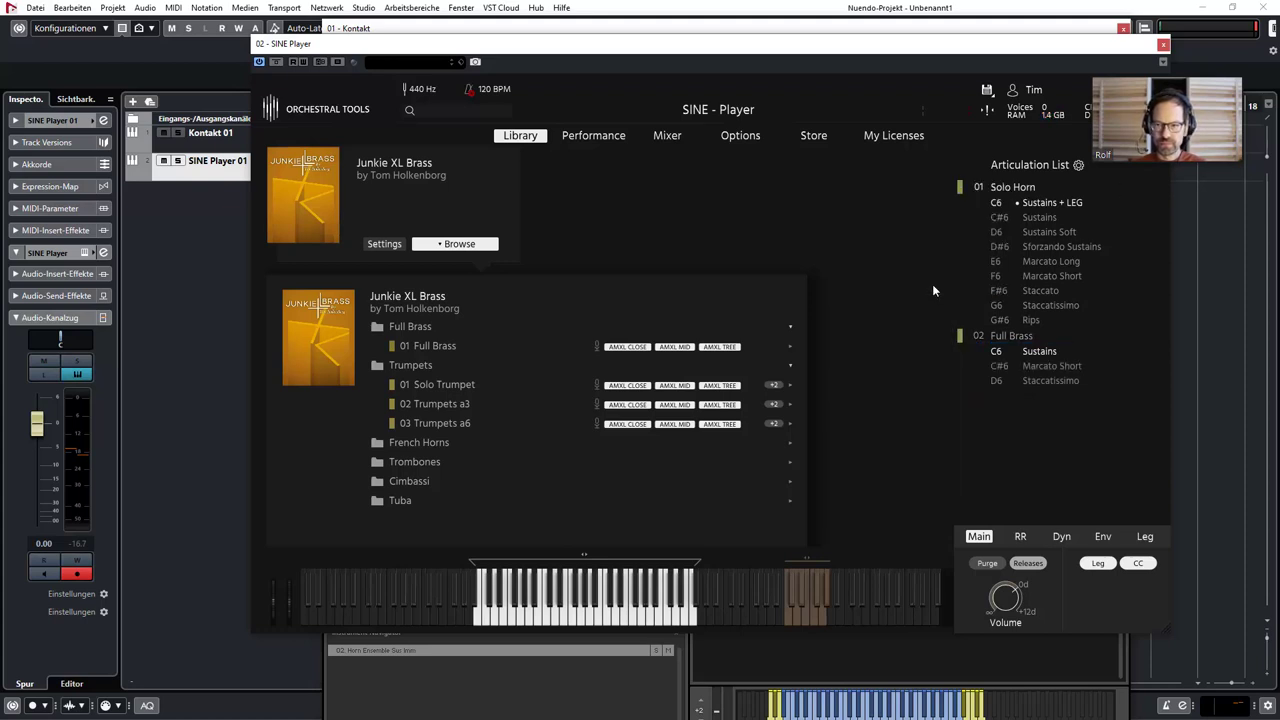
{"action": "left_click", "coordinate": [980, 186]}
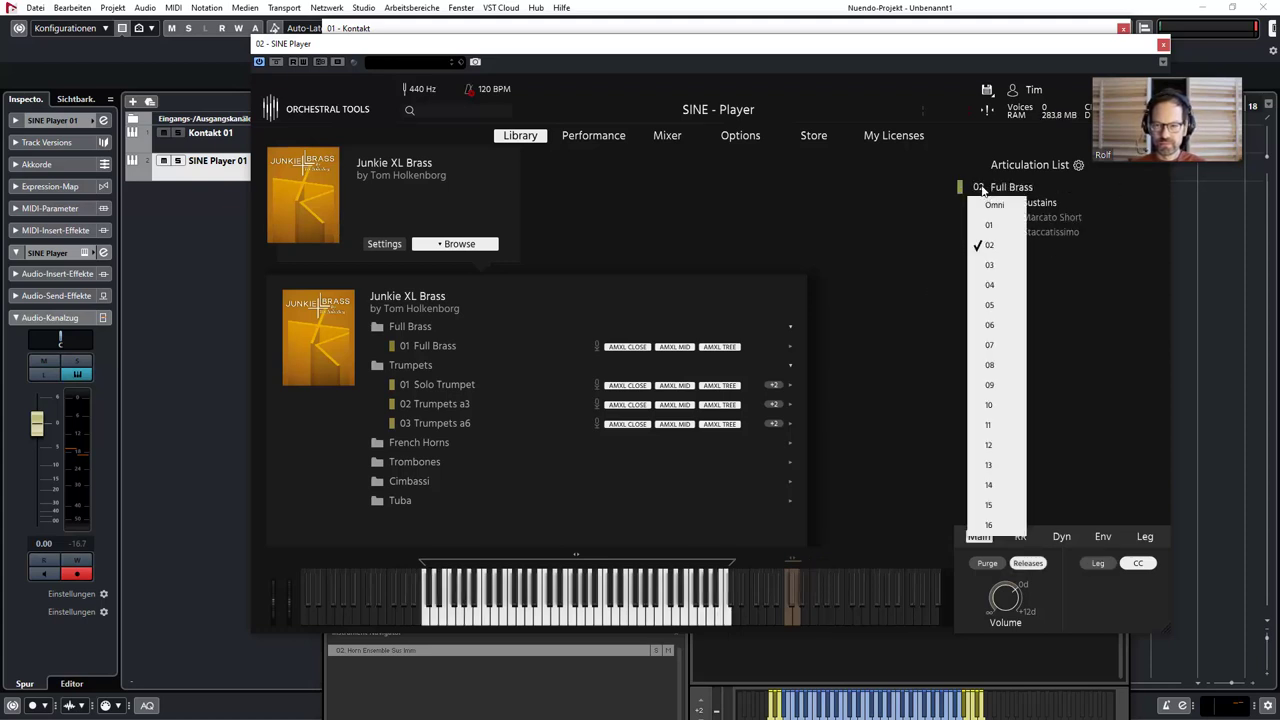
{"action": "left_click", "coordinate": [988, 228]}
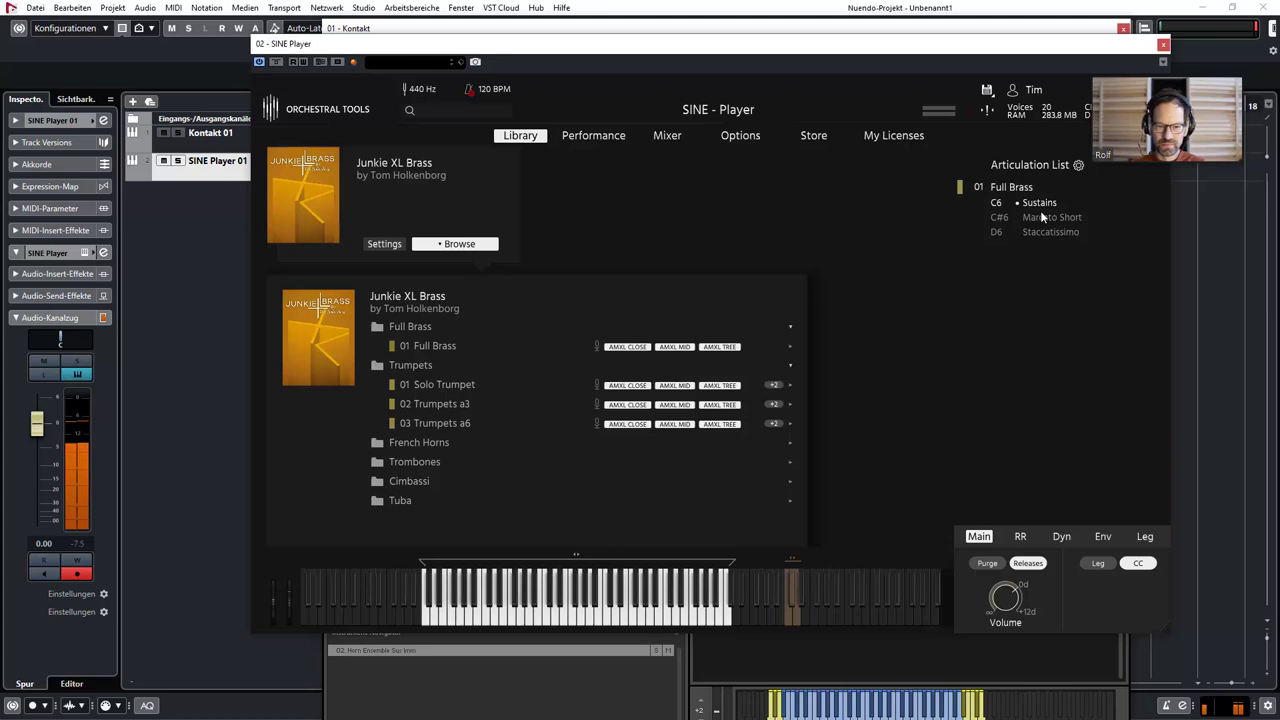
Audition Full Brass's Marcato Short and Staccatissimo articulations and return to Sustains.
{"action": "left_click", "coordinate": [1045, 218]}
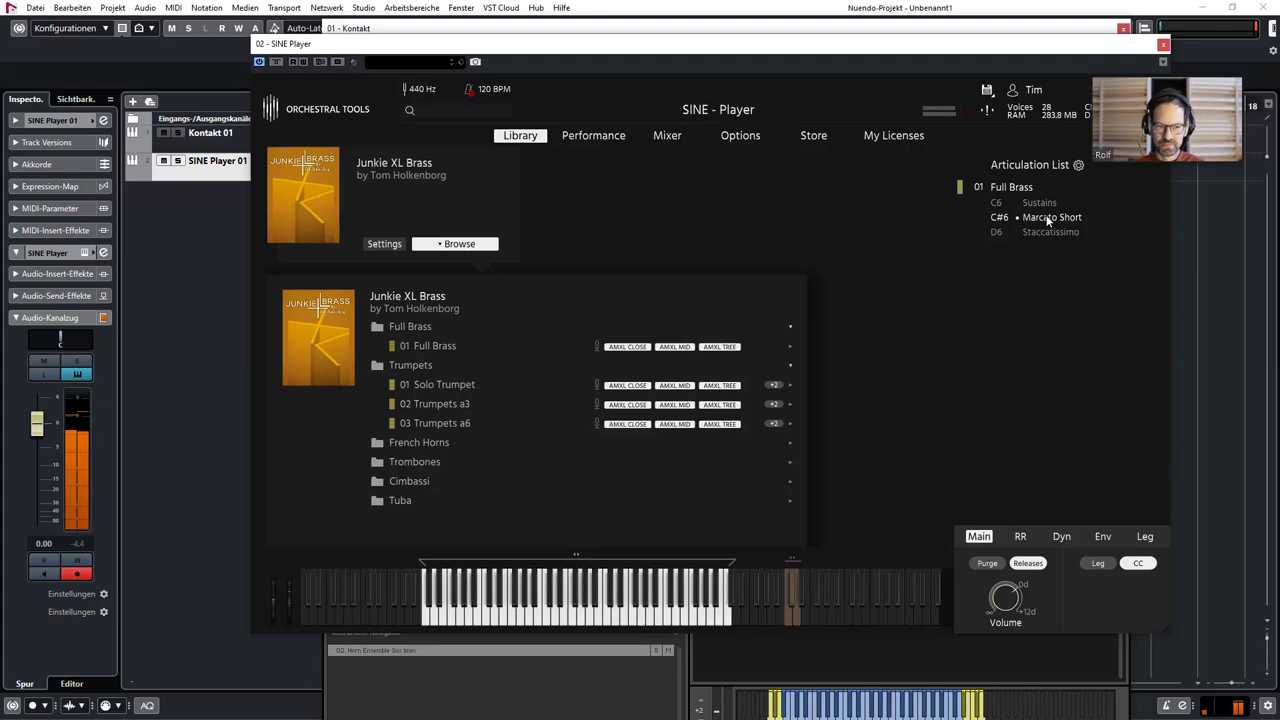
{"action": "left_click", "coordinate": [1058, 233]}
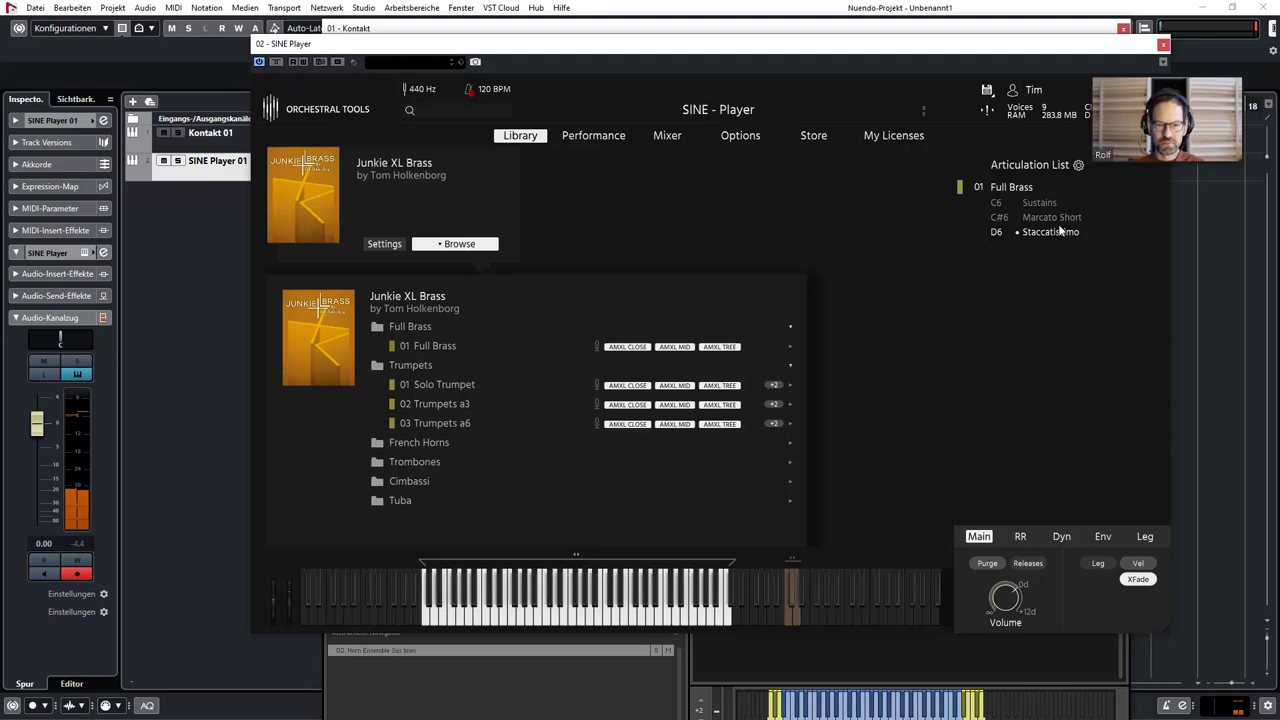
{"action": "left_click", "coordinate": [1039, 202]}
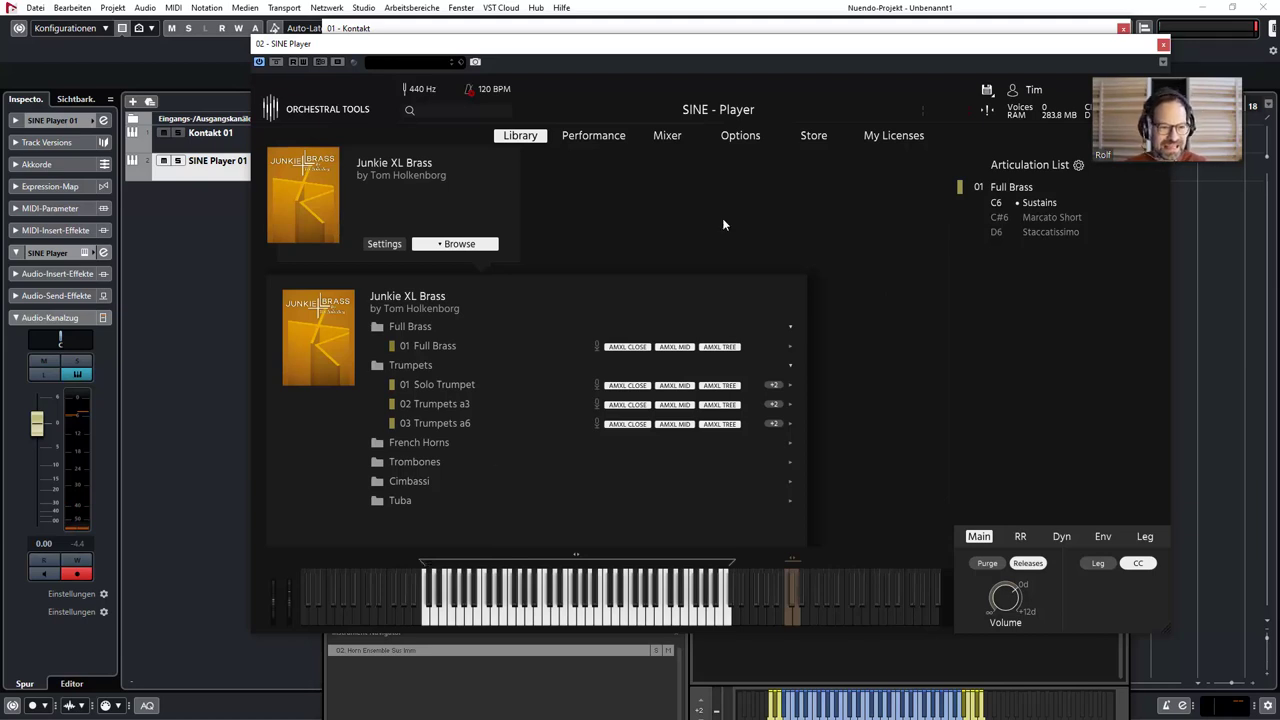
Close the SINE Player and Kontakt windows and switch to the Cinesamples page in Chrome, with its window maximized.
{"action": "left_click", "coordinate": [1163, 45]}
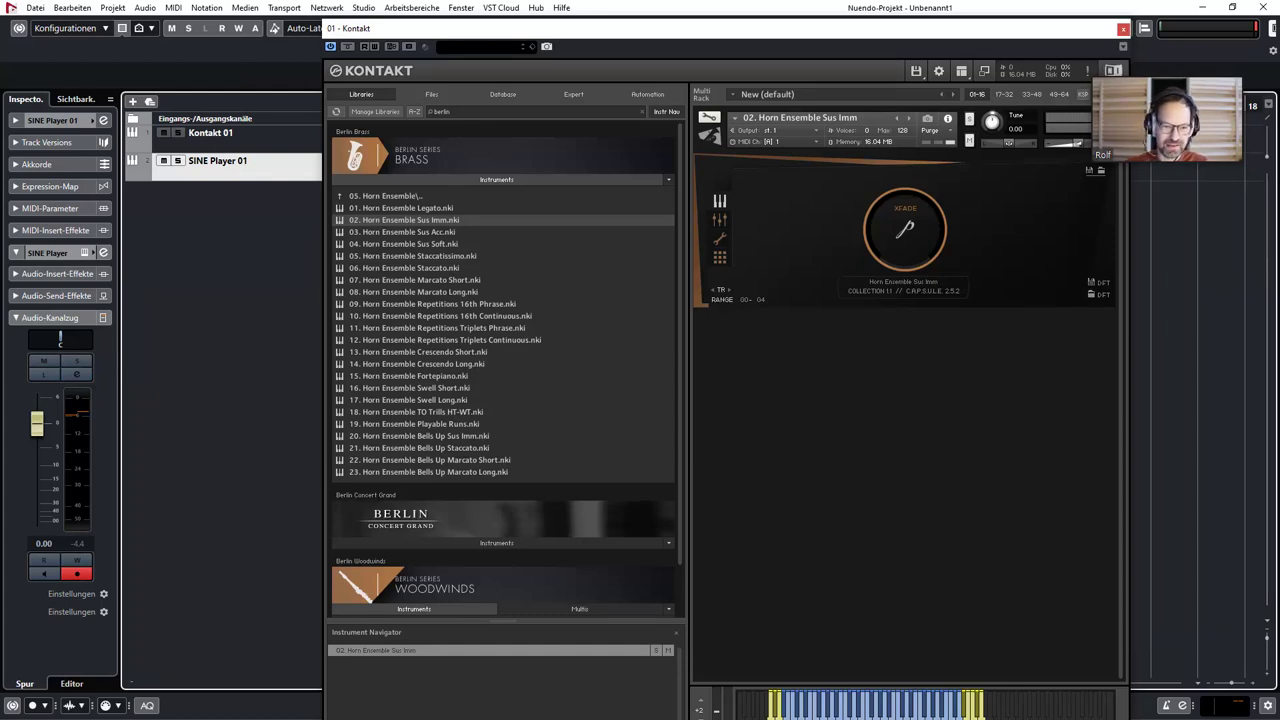
{"action": "left_click", "coordinate": [1123, 28]}
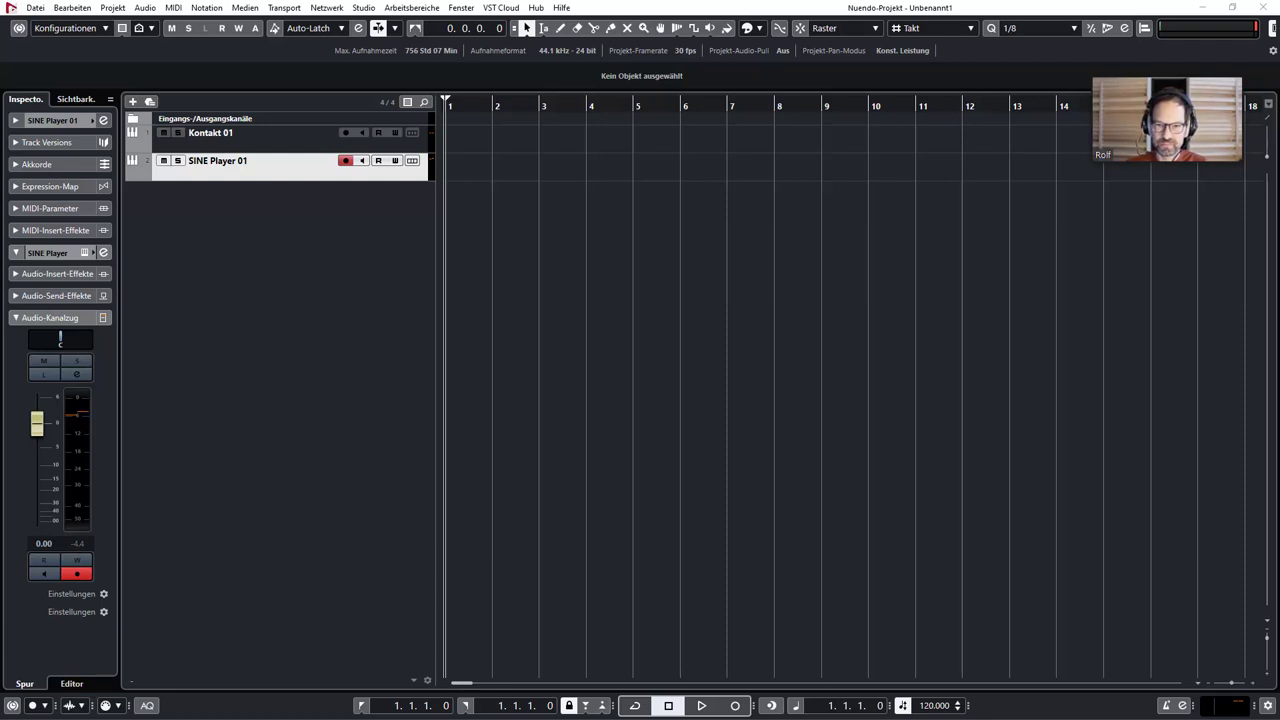
{"action": "key", "text": "alt+Tab"}
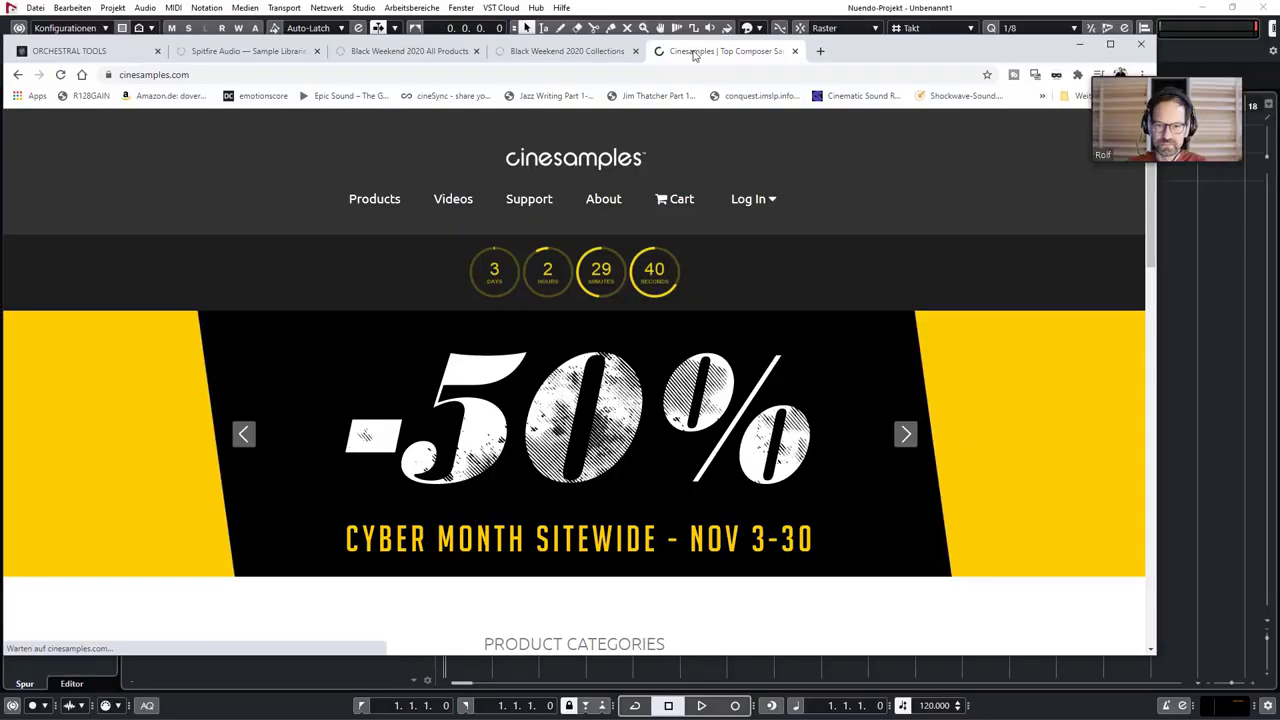
{"action": "mouse_move", "coordinate": [892, 51]}
{"action": "left_mouse_down"}
{"action": "mouse_move", "coordinate": [937, 36]}
{"action": "mouse_move", "coordinate": [904, 35]}
{"action": "left_mouse_up"}
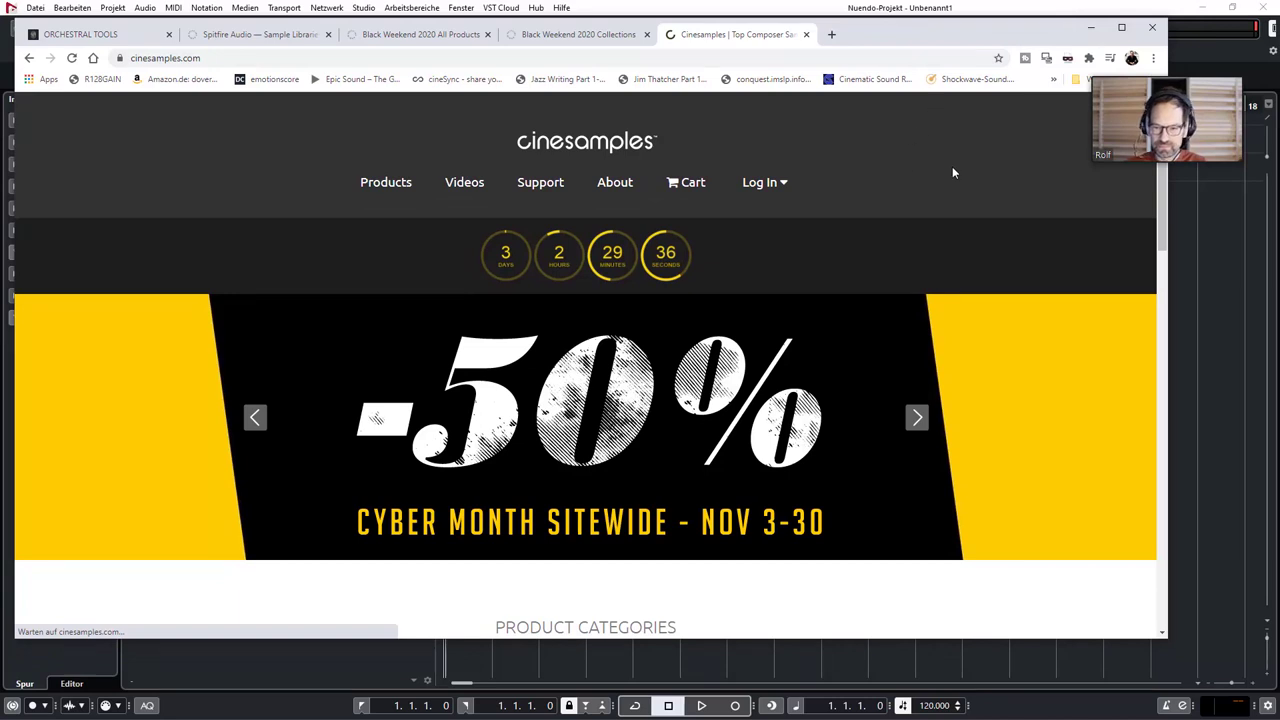
{"action": "left_click", "coordinate": [1122, 30]}
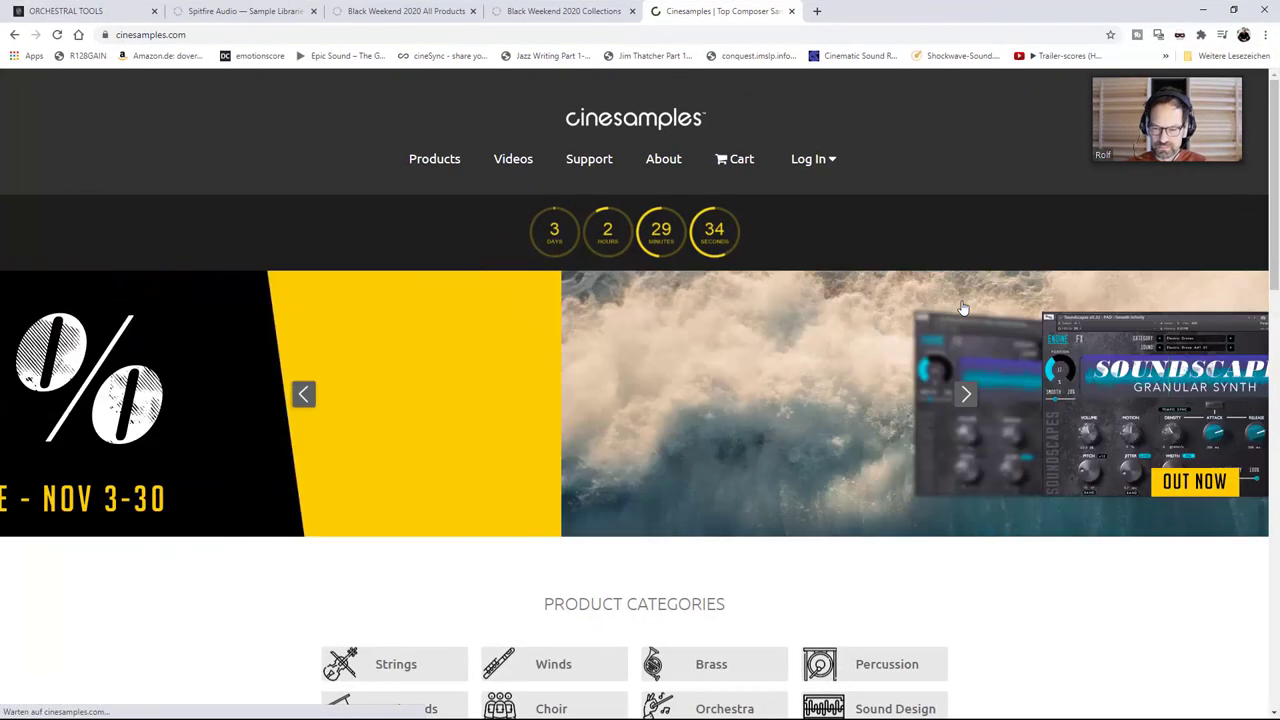
Go back one slide in the Cinesamples home page banner and open the CinePerc product page from the featured products.
{"action": "scroll", "coordinate": [695, 345], "scroll_direction": "down", "scroll_amount": 1}
{"action": "scroll", "coordinate": [693, 344], "scroll_direction": "down", "scroll_amount": 3}
{"action": "scroll", "coordinate": [693, 344], "scroll_direction": "up", "scroll_amount": 3}
{"action": "scroll", "coordinate": [693, 344], "scroll_direction": "down", "scroll_amount": 3}
{"action": "scroll", "coordinate": [500, 300], "scroll_direction": "up", "scroll_amount": 2}
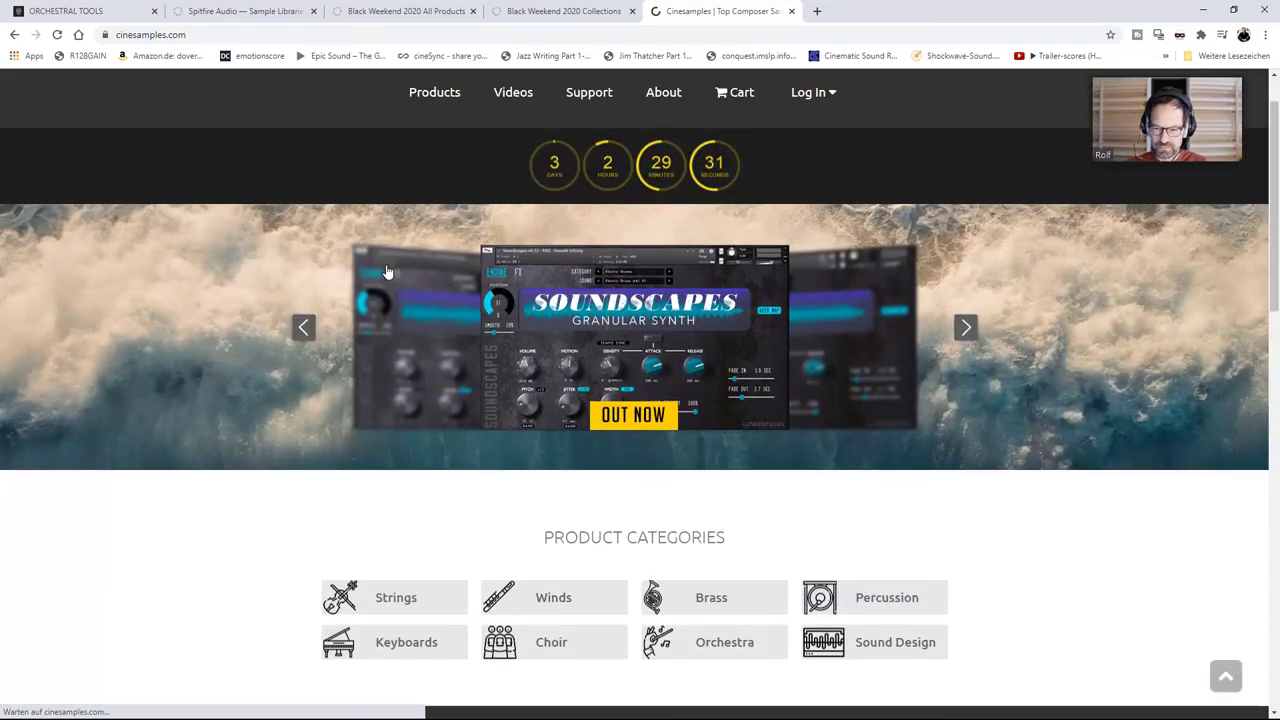
{"action": "left_click", "coordinate": [303, 327]}
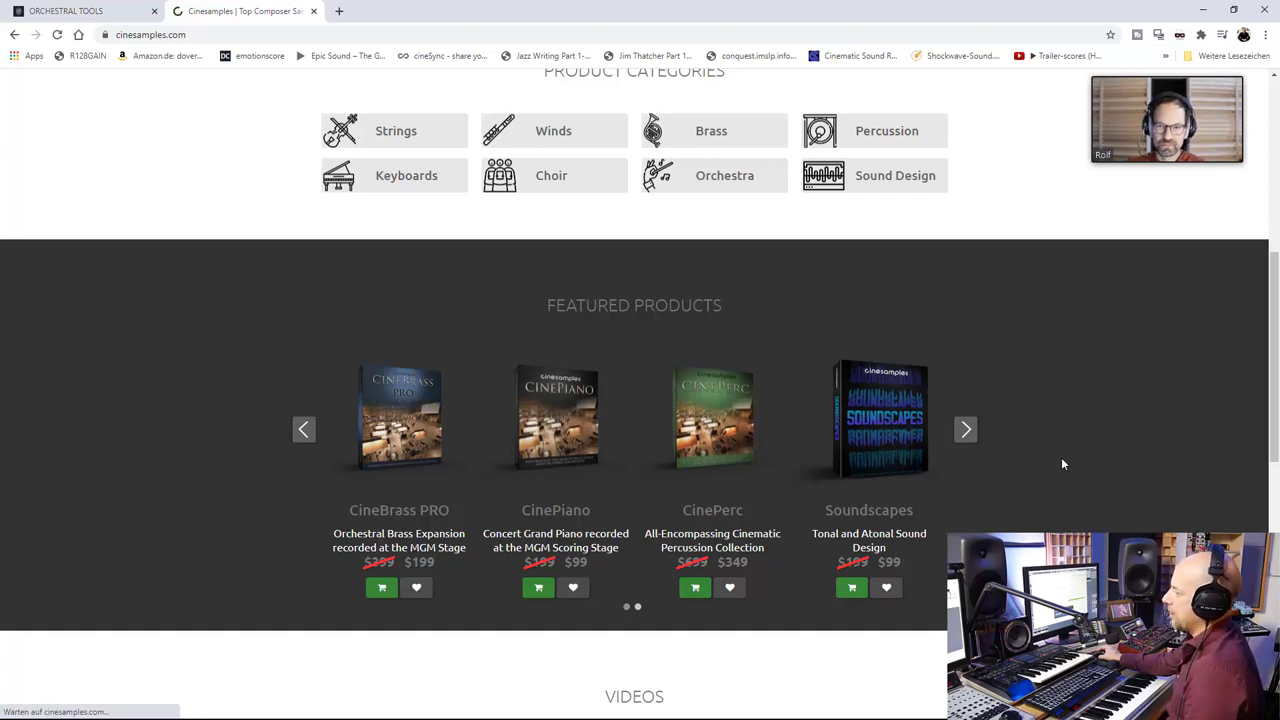
{"action": "scroll", "coordinate": [1061, 457], "scroll_direction": "down", "scroll_amount": 2}
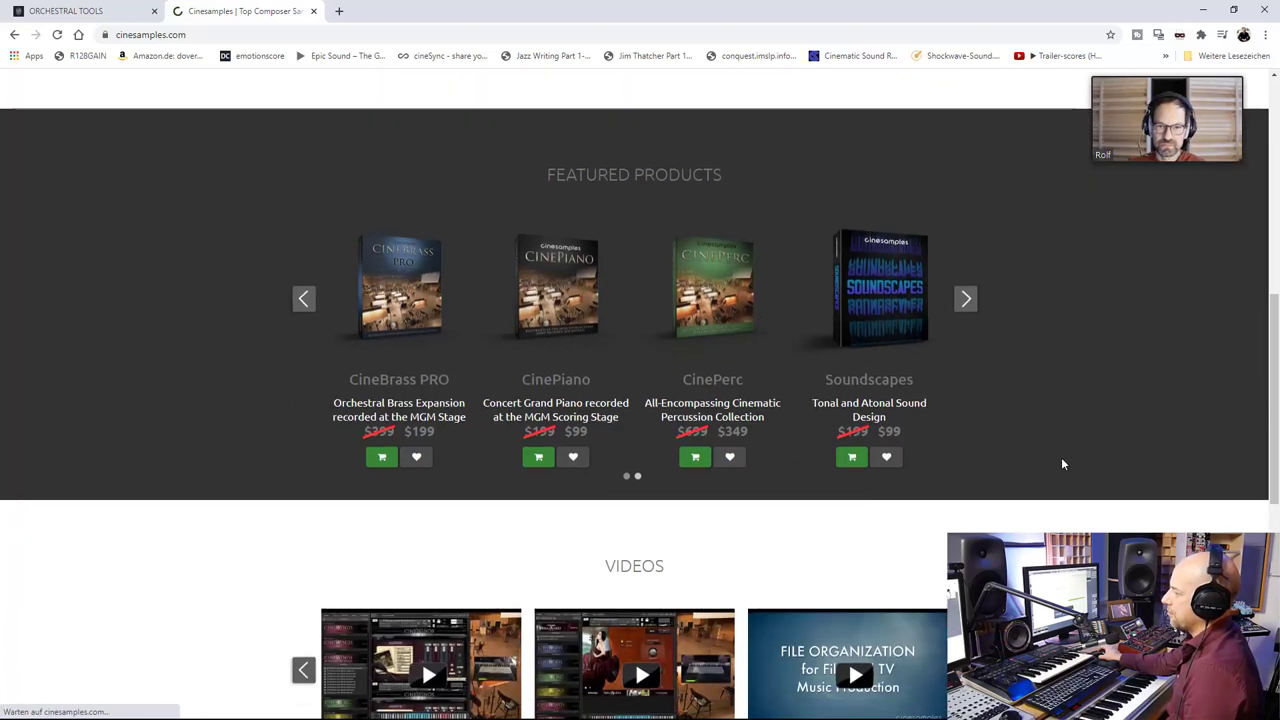
{"action": "left_click", "coordinate": [735, 293]}
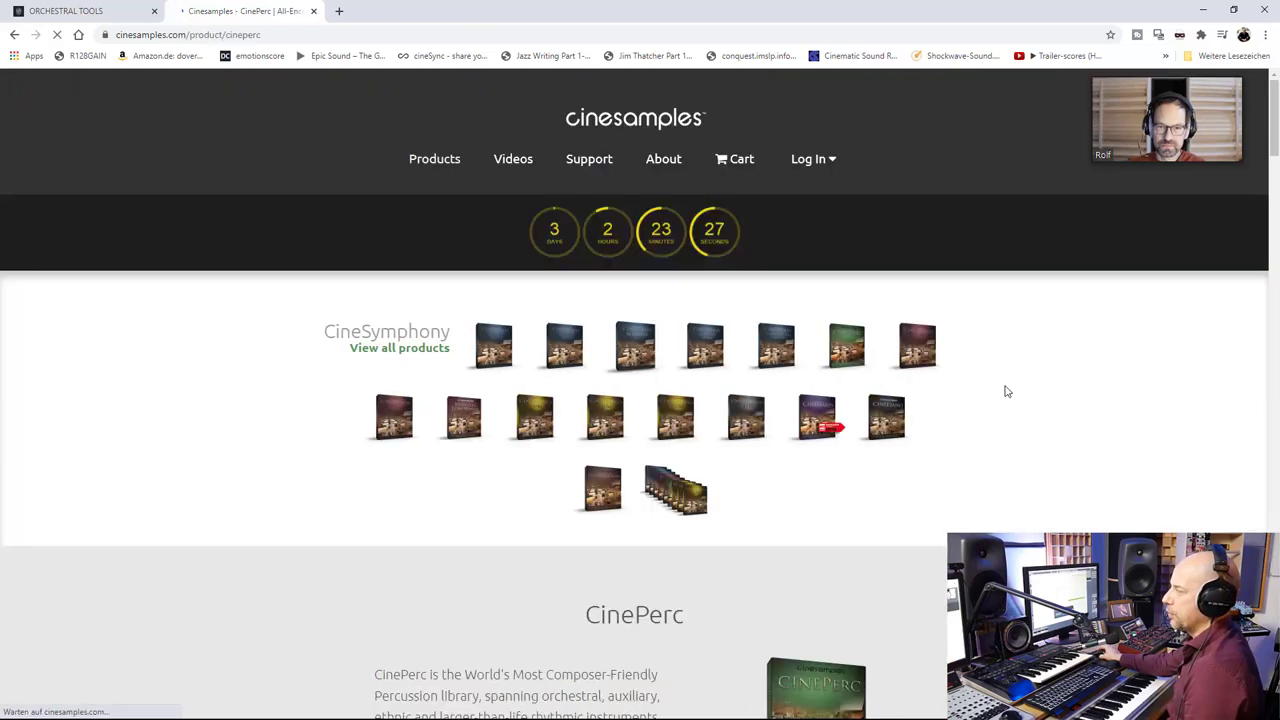
Review the CinePerc product page's description, offer price, Kontakt requirements and download instructions.
{"action": "scroll", "coordinate": [1088, 428], "scroll_direction": "down", "scroll_amount": 5}
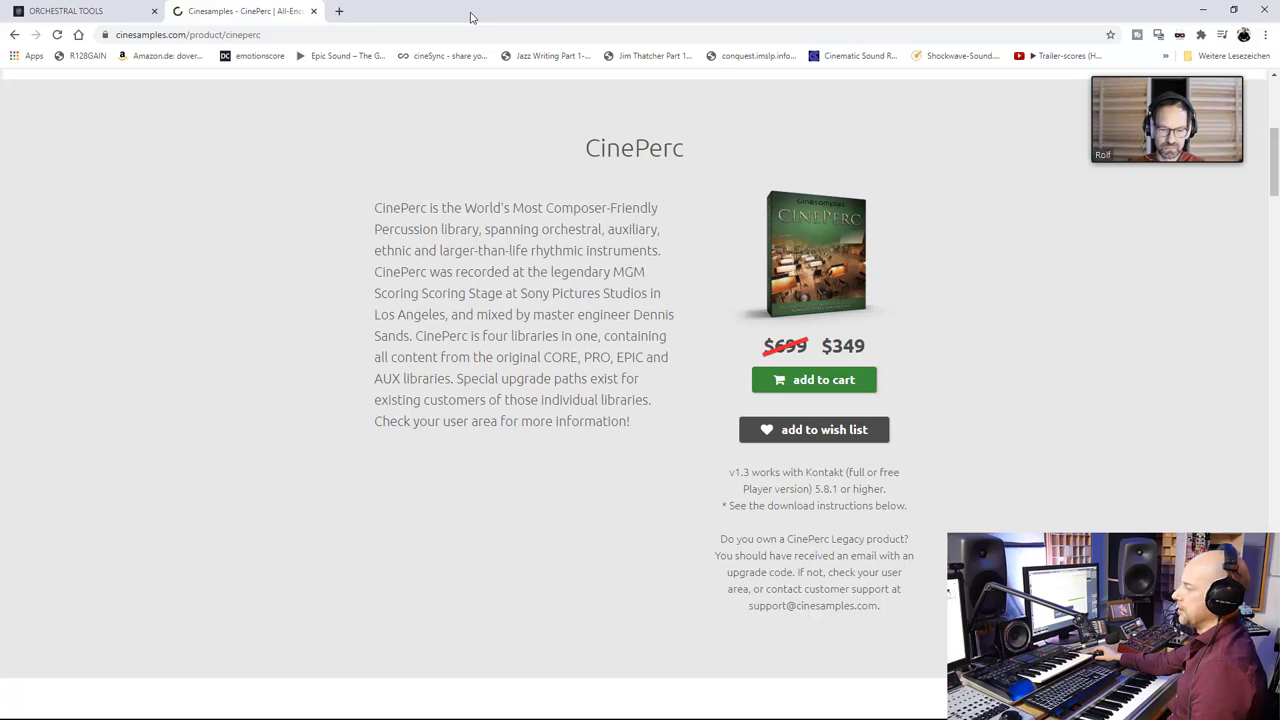
{"action": "scroll", "coordinate": [973, 369], "scroll_direction": "down", "scroll_amount": 2}
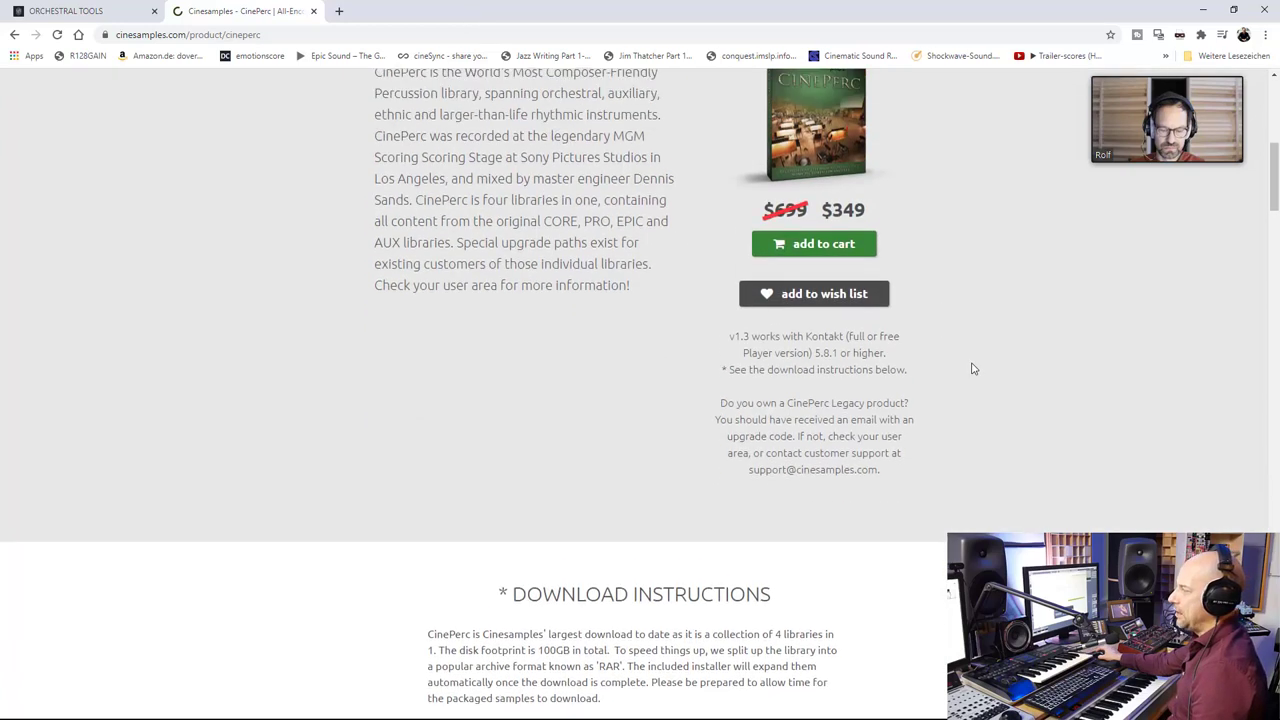
{"action": "scroll", "coordinate": [973, 369], "scroll_direction": "up", "scroll_amount": 1}
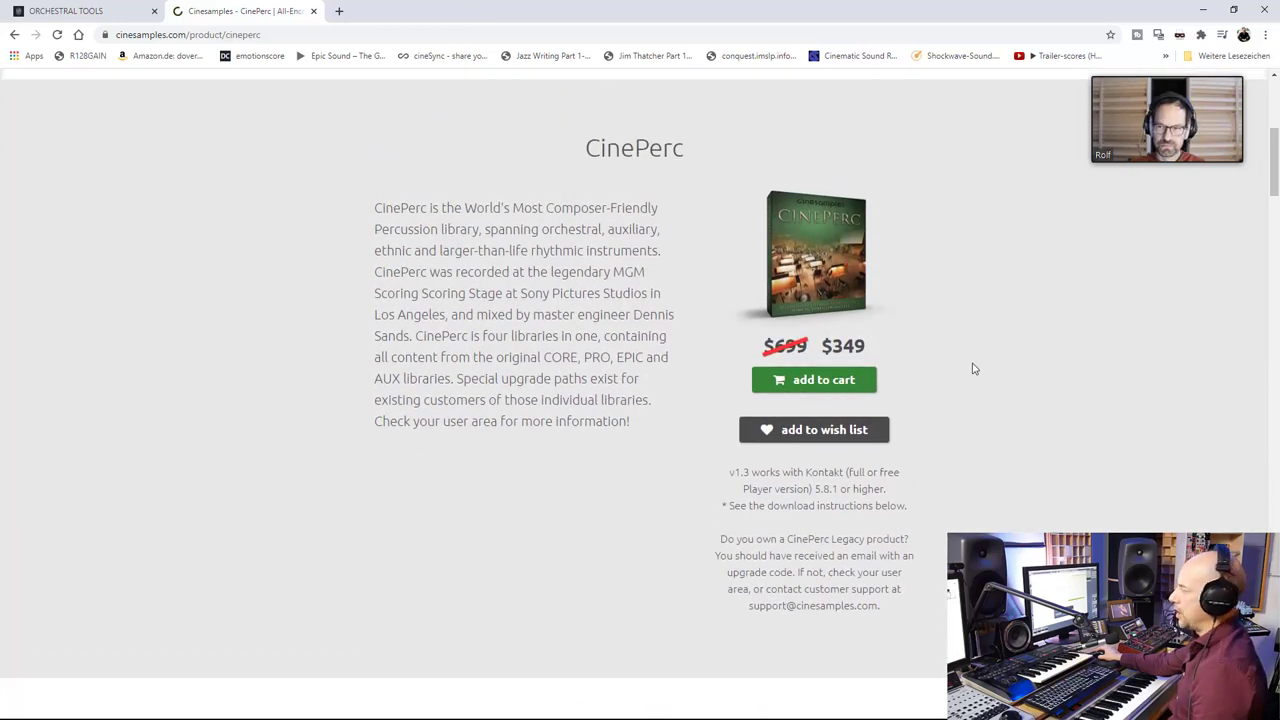
{"action": "left_click", "coordinate": [533, 35]}
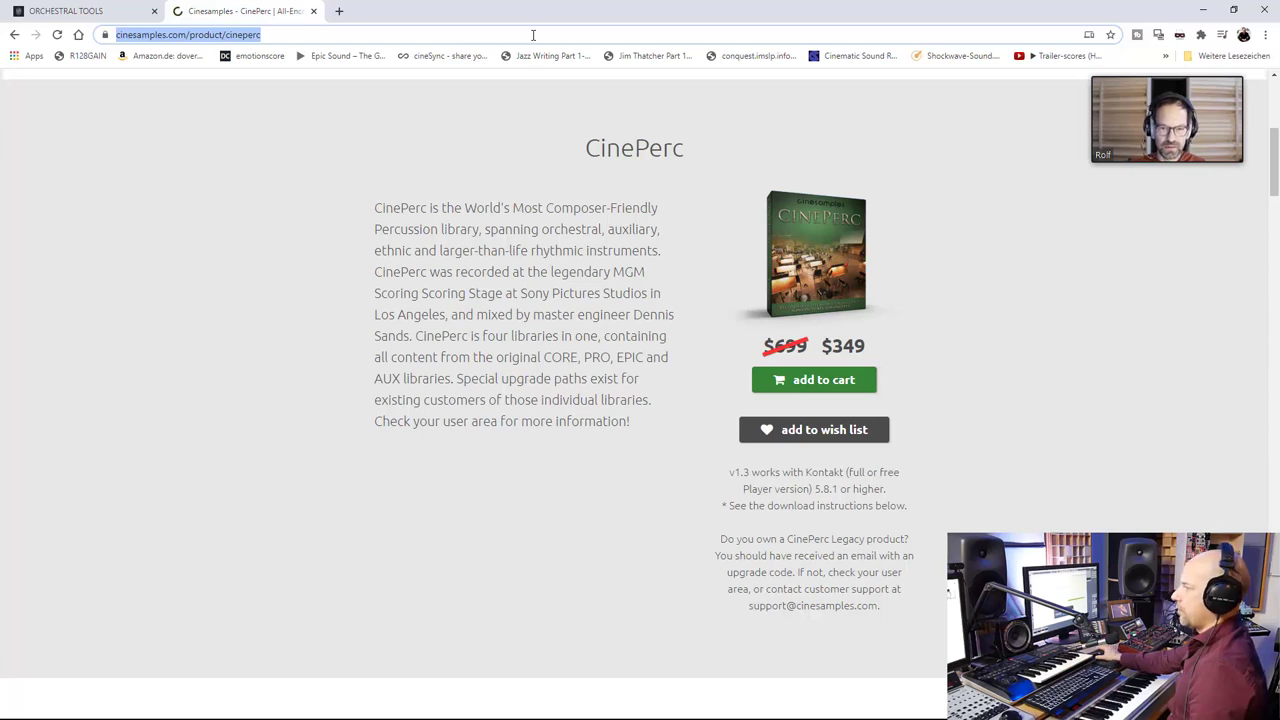
{"action": "scroll", "coordinate": [395, 267], "scroll_direction": "up", "scroll_amount": 3}
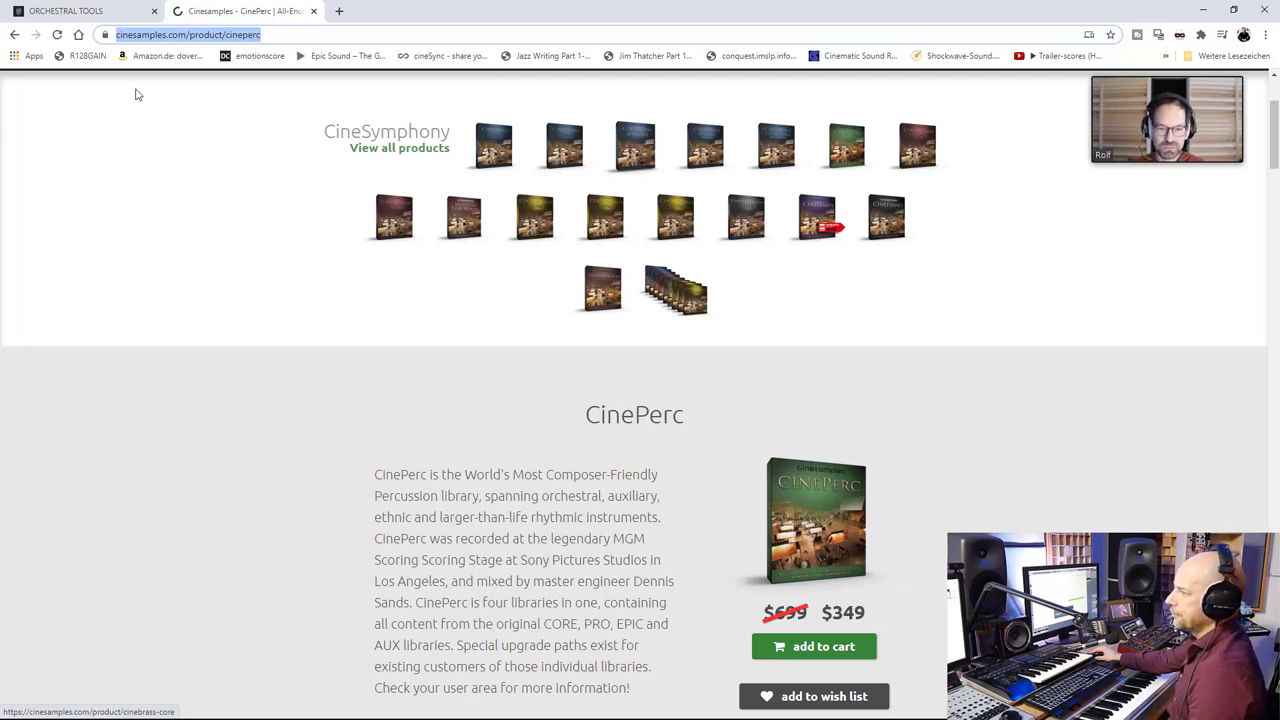
Return to the Cinesamples home page and open the Winds product category to browse its libraries.
{"action": "left_click", "coordinate": [14, 34]}
{"action": "scroll", "coordinate": [582, 329], "scroll_direction": "down", "scroll_amount": 3}
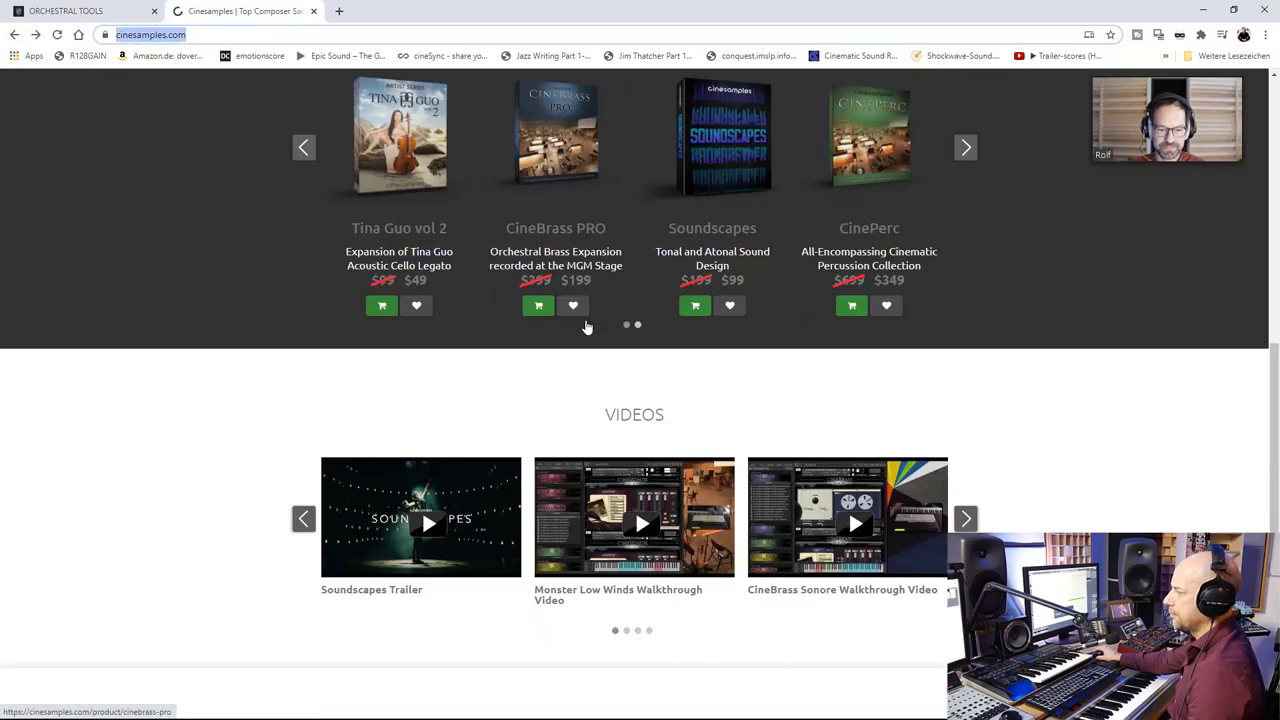
{"action": "scroll", "coordinate": [585, 328], "scroll_direction": "up", "scroll_amount": 3}
{"action": "scroll", "coordinate": [587, 328], "scroll_direction": "up", "scroll_amount": 3}
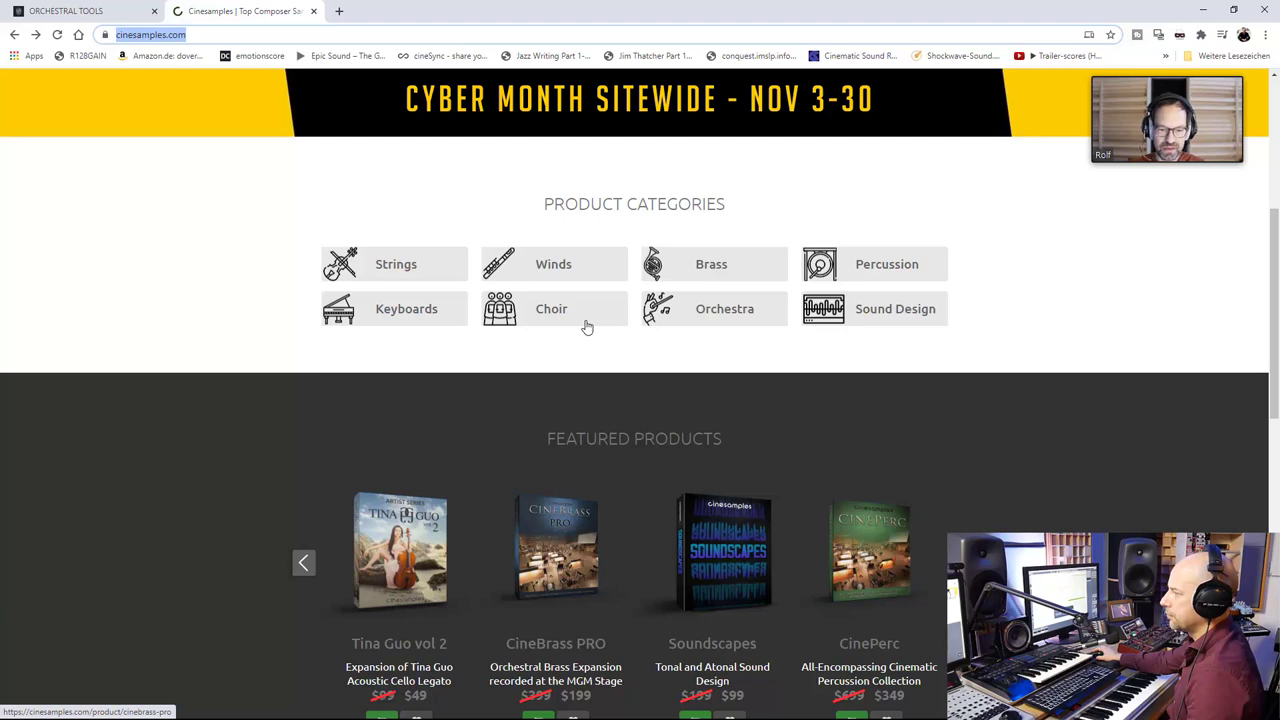
{"action": "left_click", "coordinate": [545, 264]}
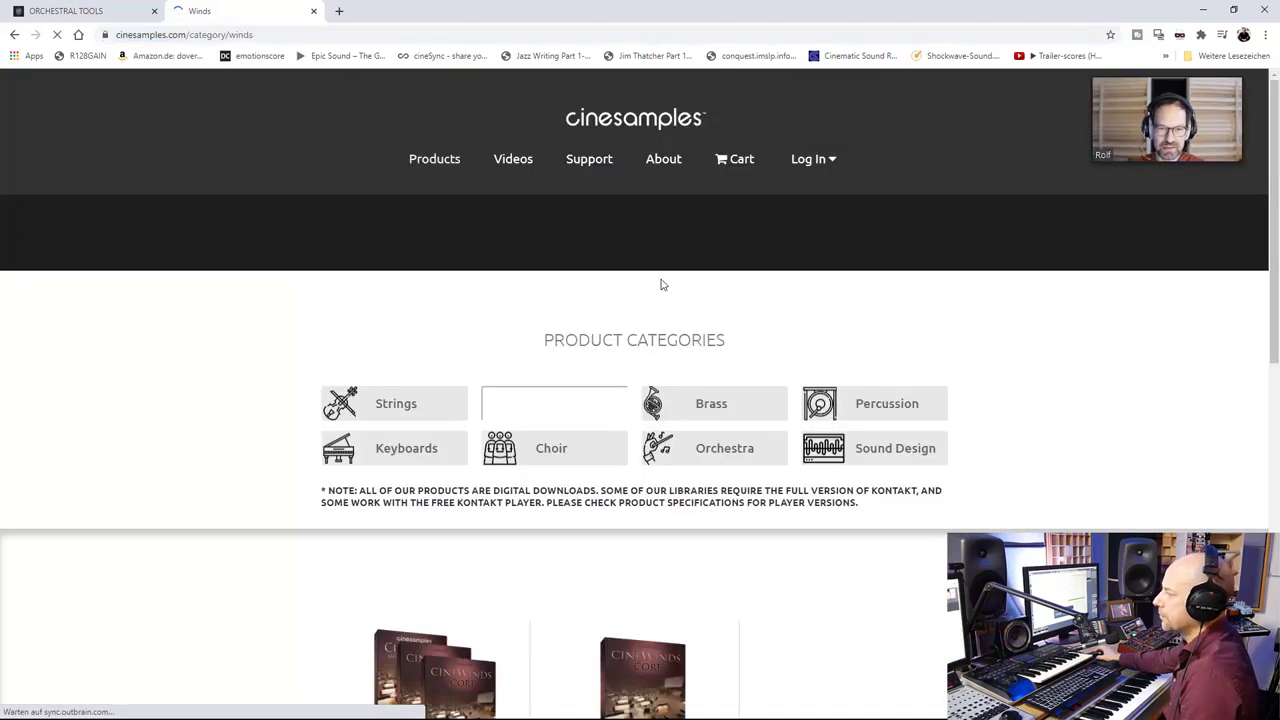
{"action": "scroll", "coordinate": [665, 284], "scroll_direction": "down", "scroll_amount": 3}
{"action": "scroll", "coordinate": [671, 285], "scroll_direction": "down", "scroll_amount": 3}
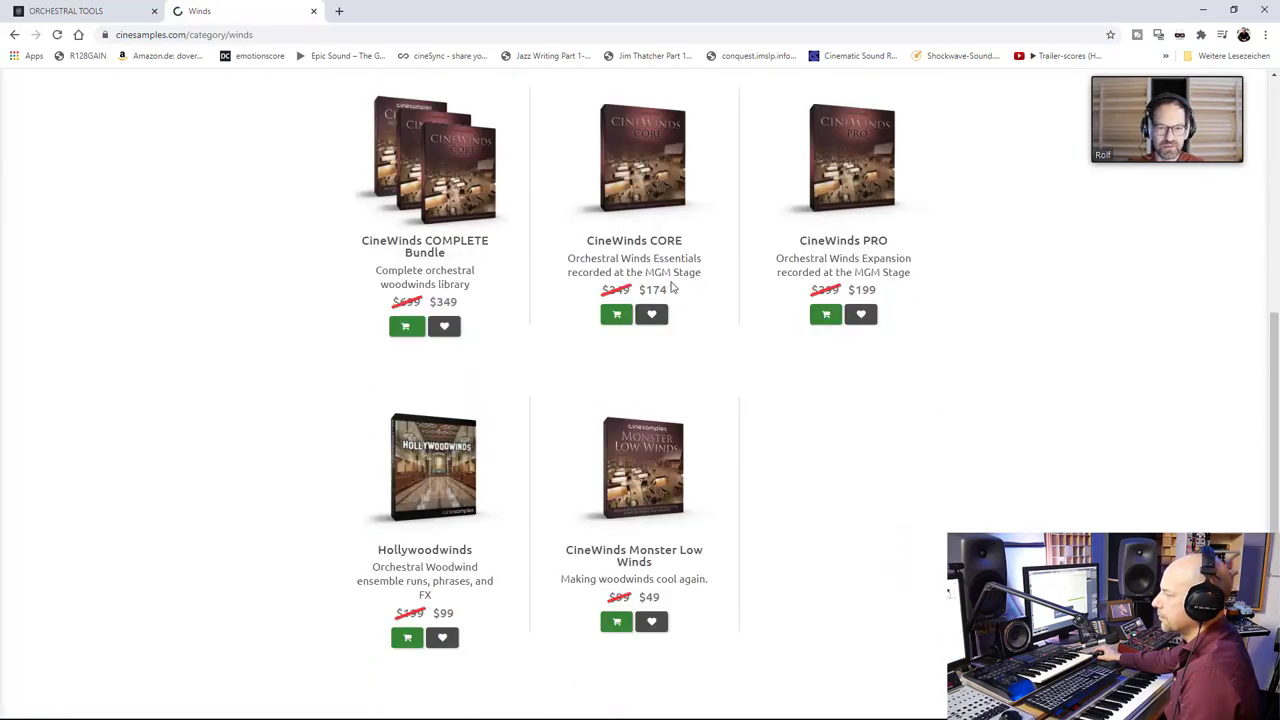
Open the CineWinds Monster Low Winds product page and review its description, offer price and Kontakt requirement.
{"action": "left_click", "coordinate": [644, 436]}
{"action": "scroll", "coordinate": [876, 429], "scroll_direction": "down", "scroll_amount": 2}
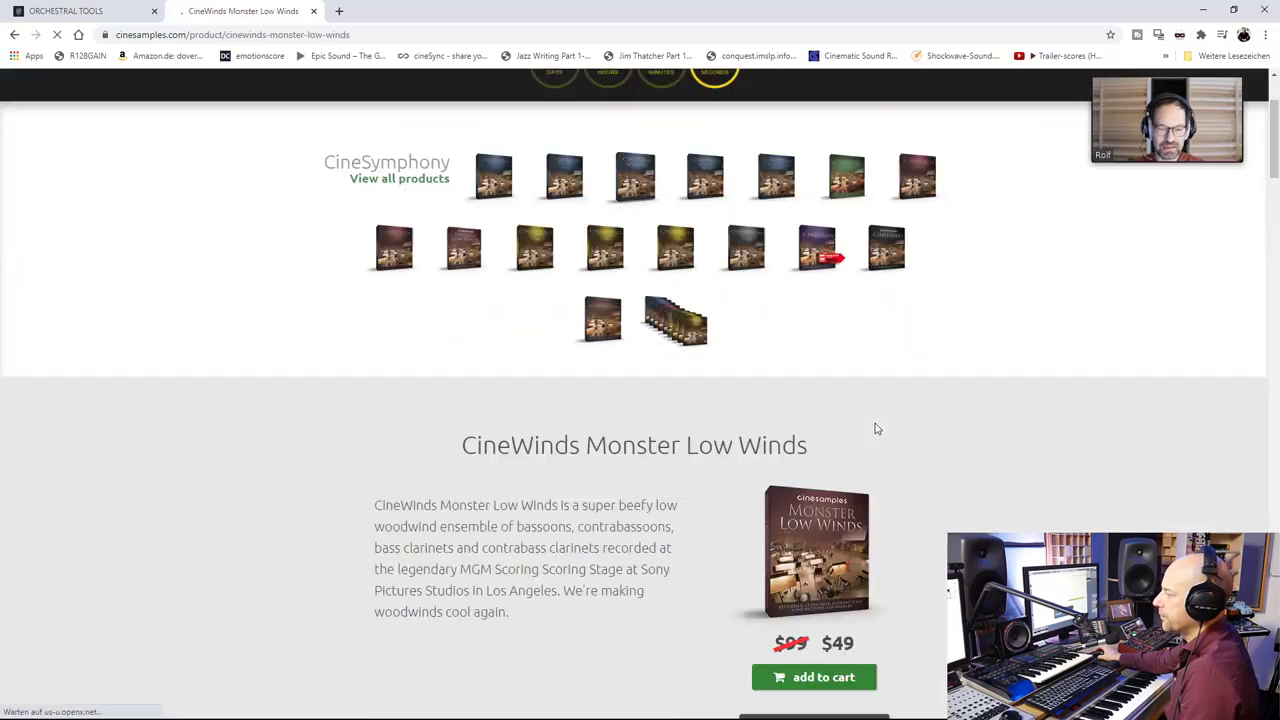
{"action": "scroll", "coordinate": [876, 429], "scroll_direction": "down", "scroll_amount": 3}
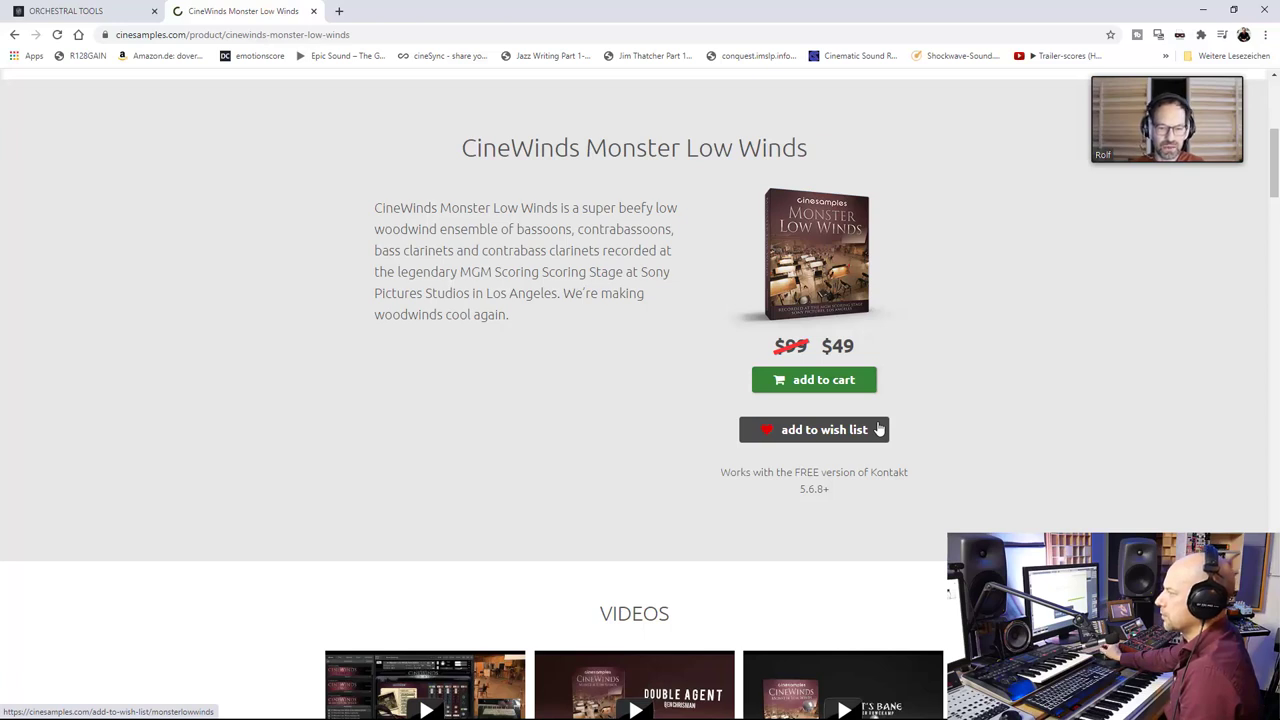
{"action": "scroll", "coordinate": [960, 368], "scroll_direction": "down", "scroll_amount": 1}
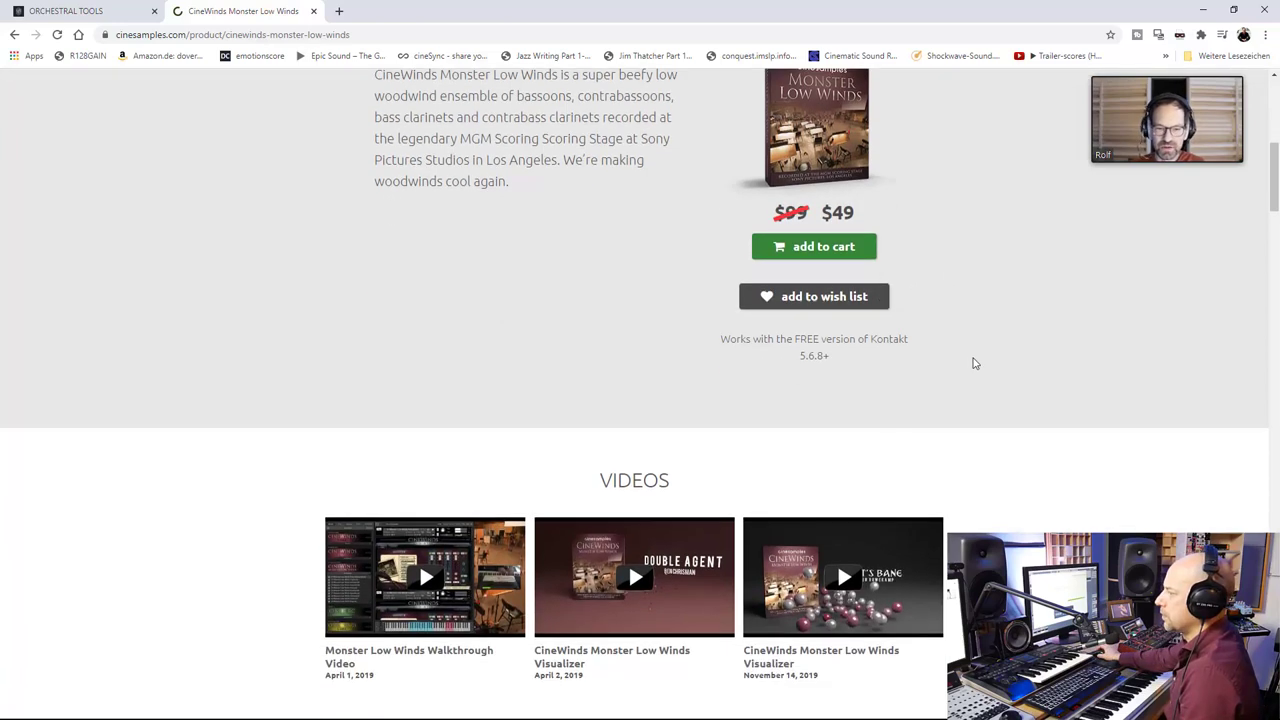
{"action": "scroll", "coordinate": [973, 363], "scroll_direction": "up", "scroll_amount": 1}
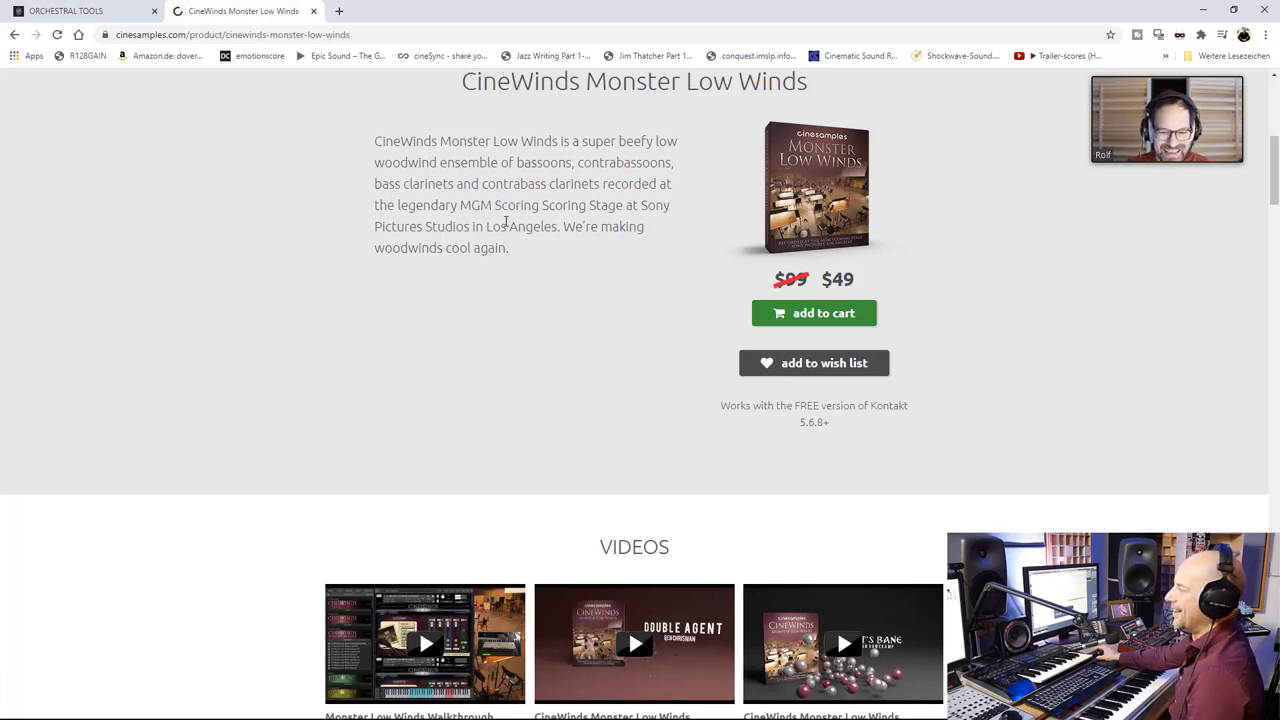
Switch to Nuendo with the Kontakt window showing and select the Kontakt 01 track.
{"action": "left_click", "coordinate": [460, 38]}
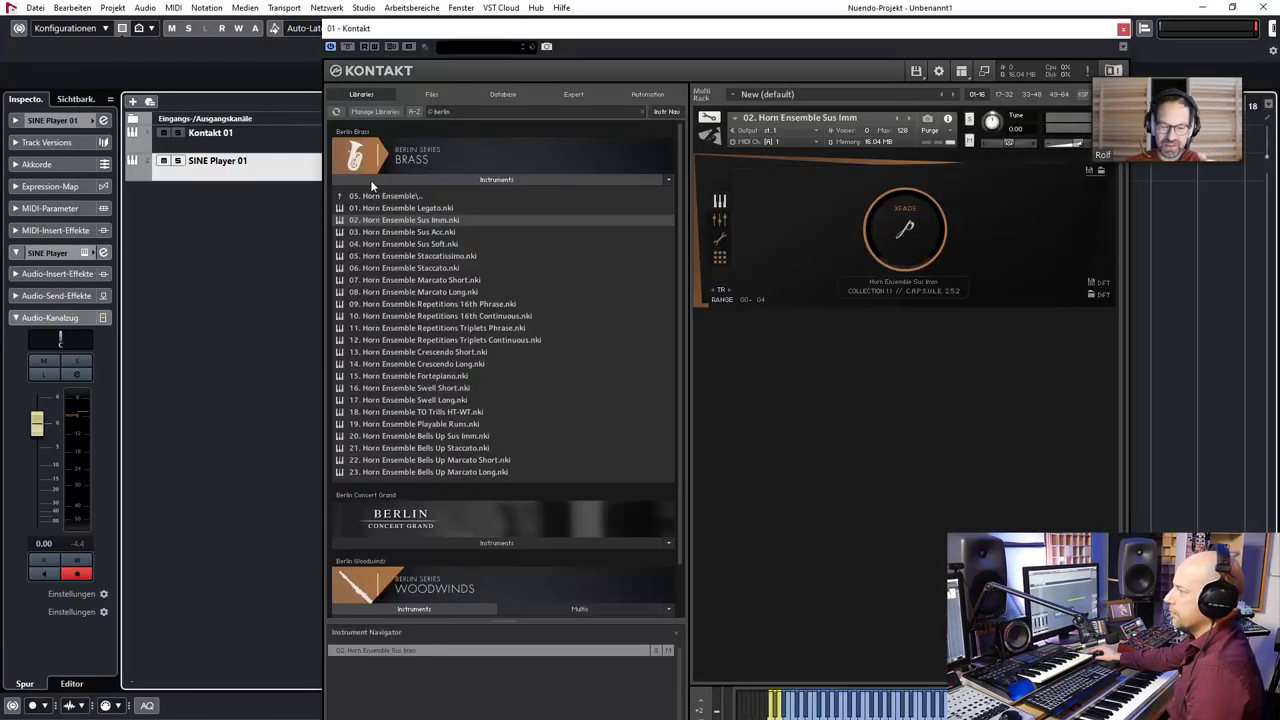
{"action": "left_click", "coordinate": [268, 135]}
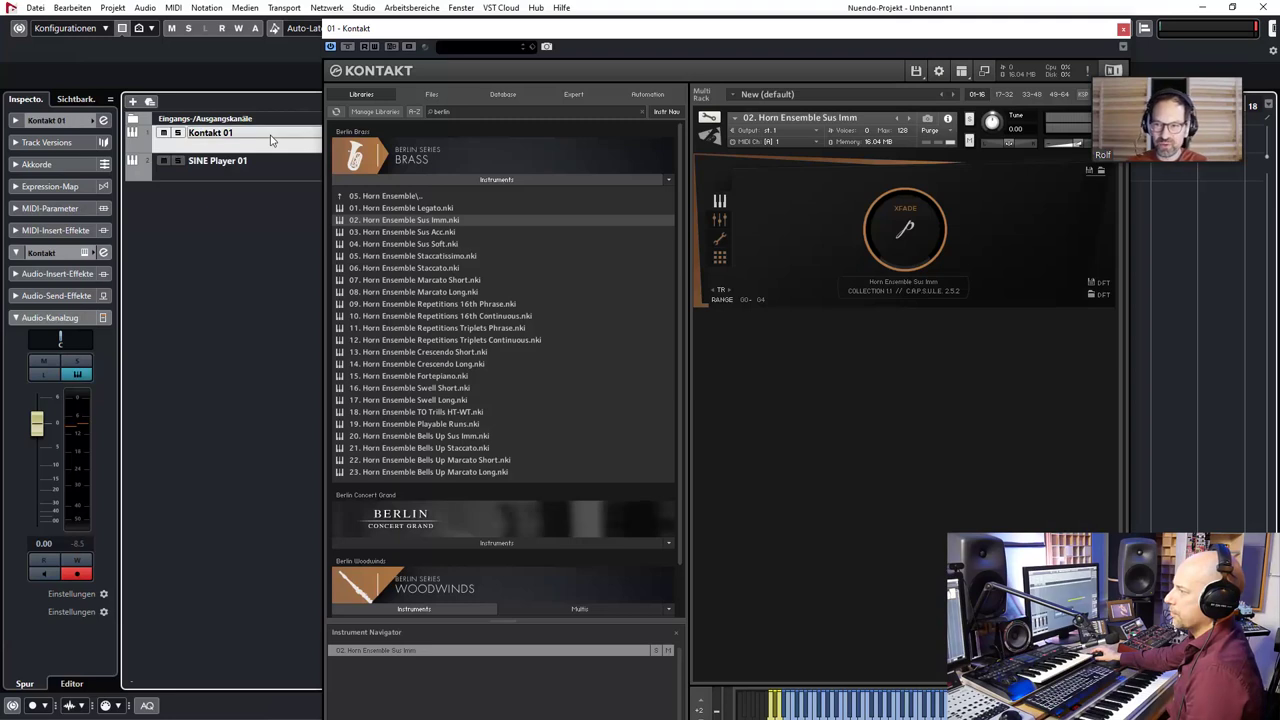
{"action": "left_click", "coordinate": [85, 252]}
{"action": "left_click", "coordinate": [85, 252]}
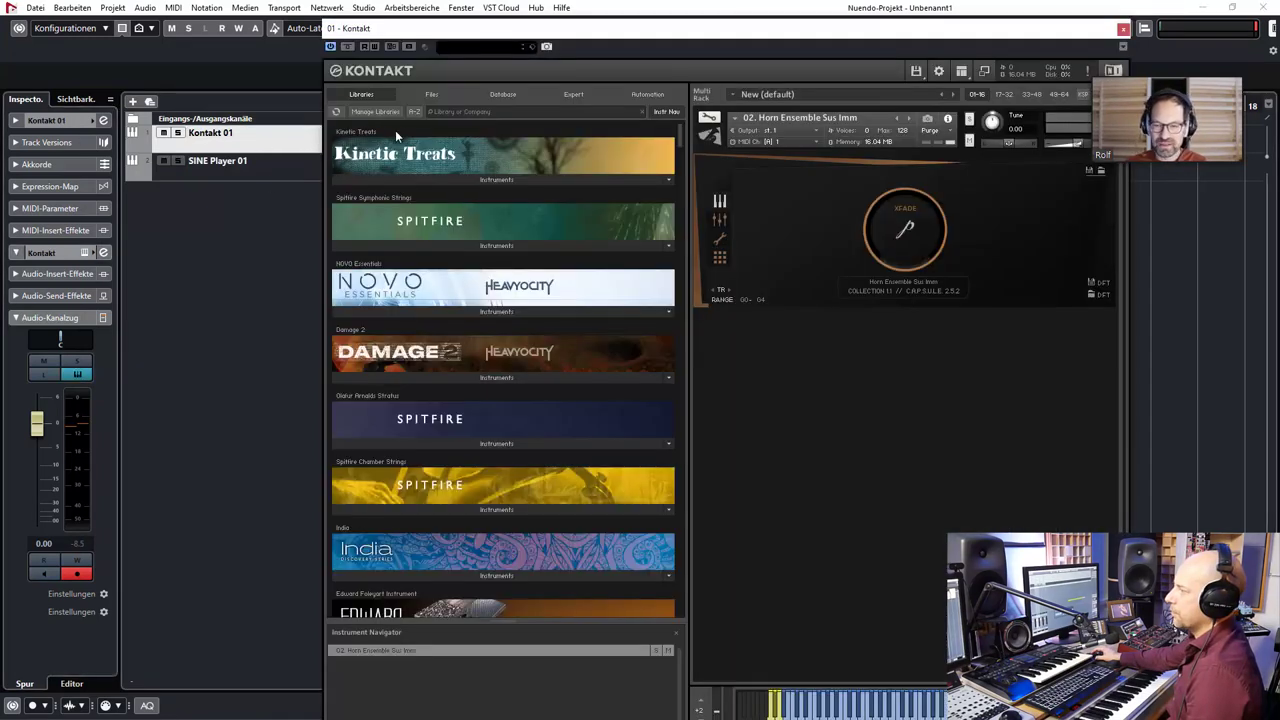
Search the Kontakt libraries for "cinep" and expand the instruments of the CinePerc library.
{"action": "left_click", "coordinate": [475, 112]}
{"action": "type", "text": "cinme"}
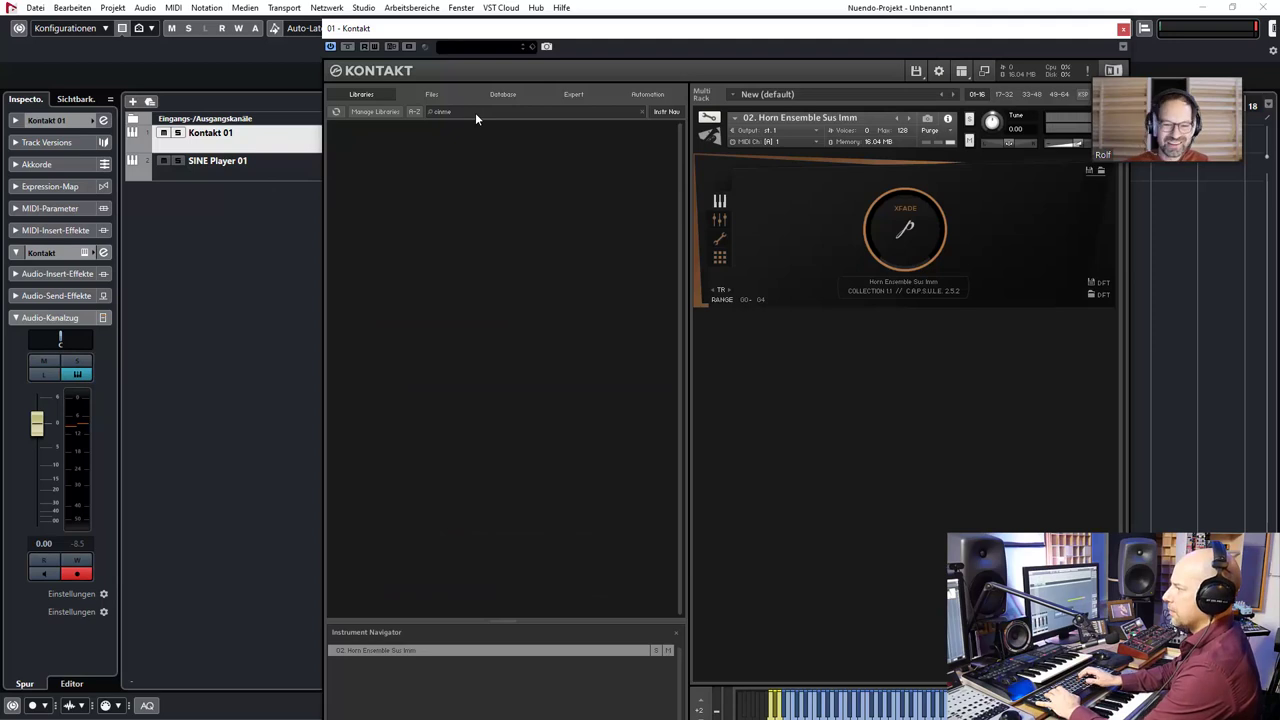
{"action": "key", "text": "BackSpace"}
{"action": "key", "text": "BackSpace"}
{"action": "type", "text": "e"}
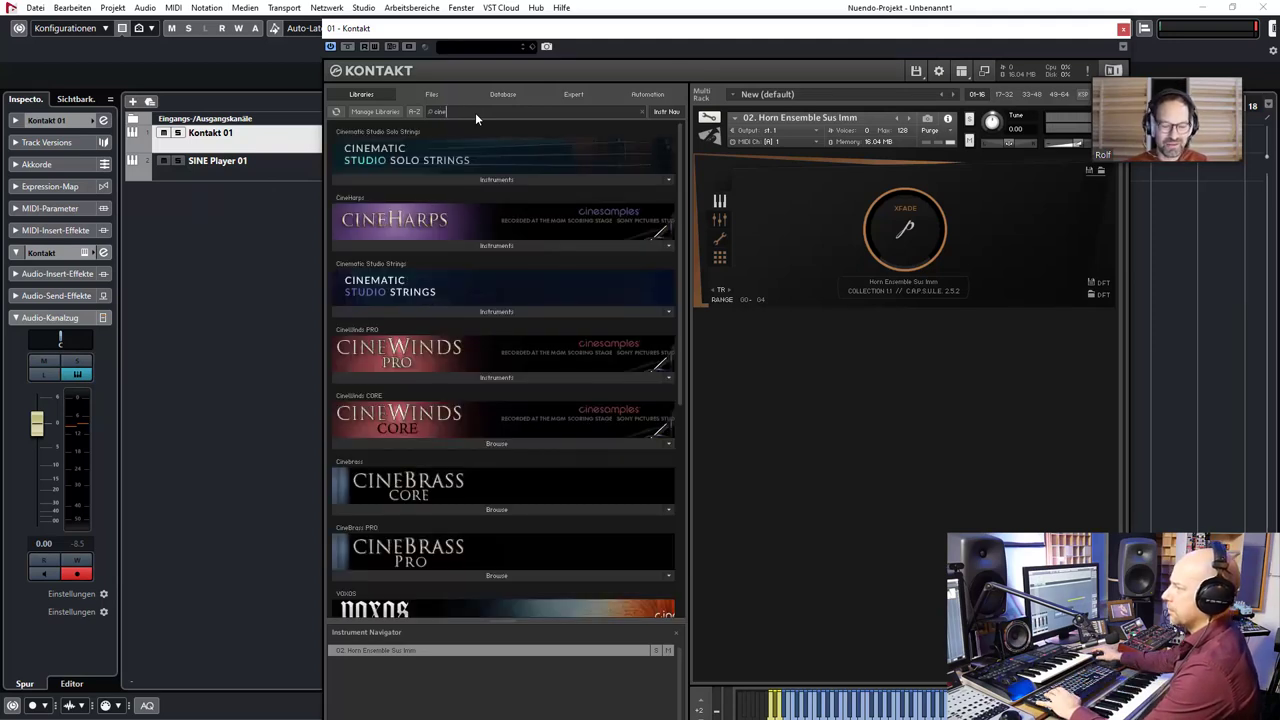
{"action": "type", "text": "p"}
{"action": "left_click", "coordinate": [445, 179]}
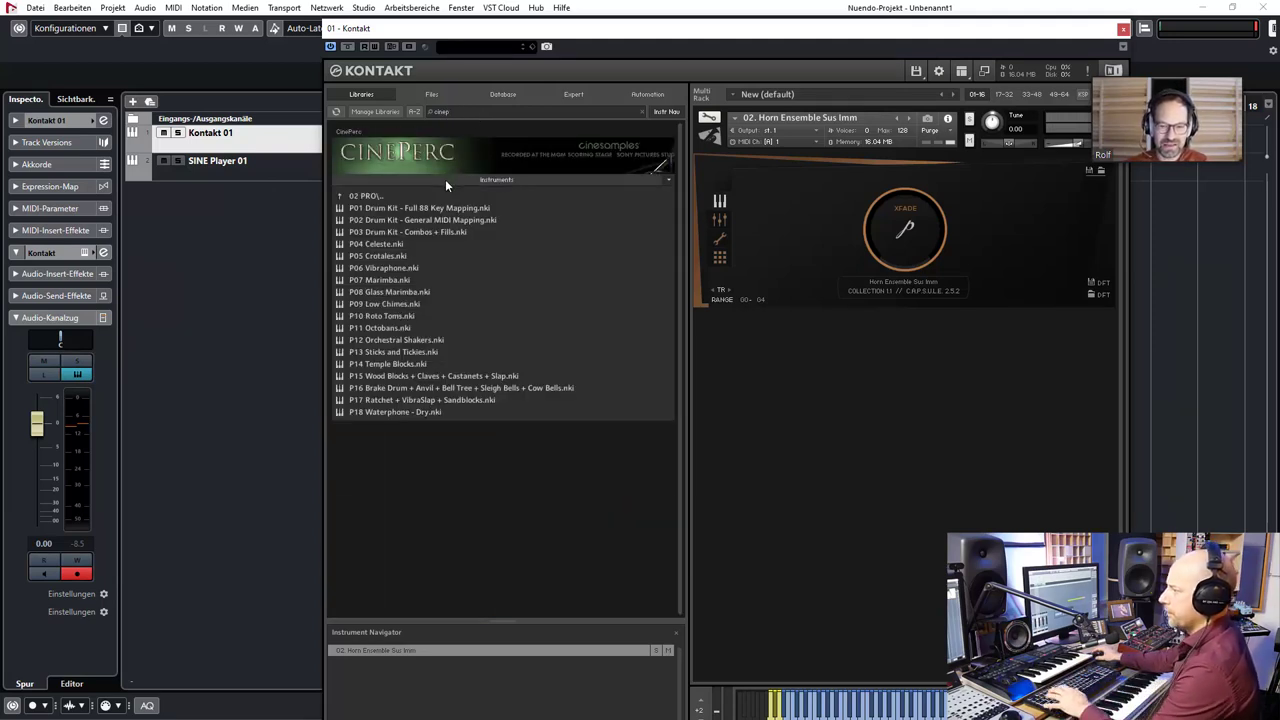
Browse CinePerc's instrument folders and load P04 Celeste from the 02 PRO folder.
{"action": "left_click", "coordinate": [366, 196]}
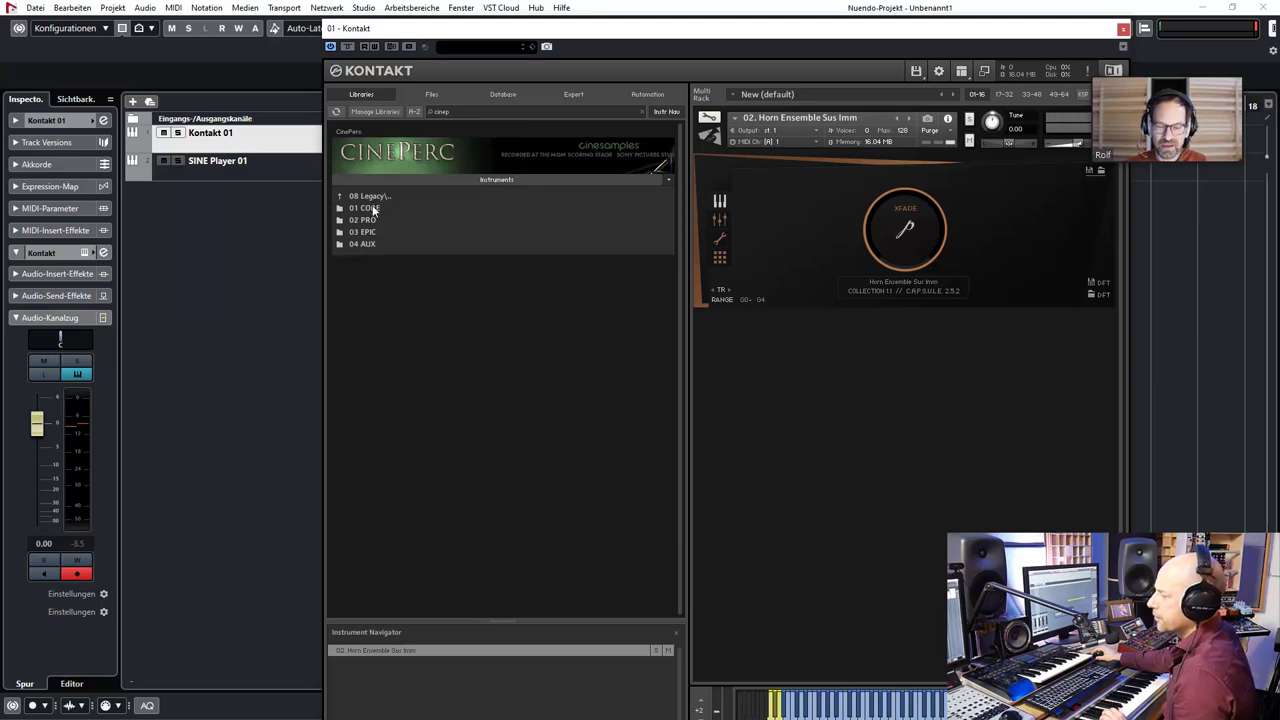
{"action": "left_click", "coordinate": [373, 208]}
{"action": "left_click", "coordinate": [389, 197]}
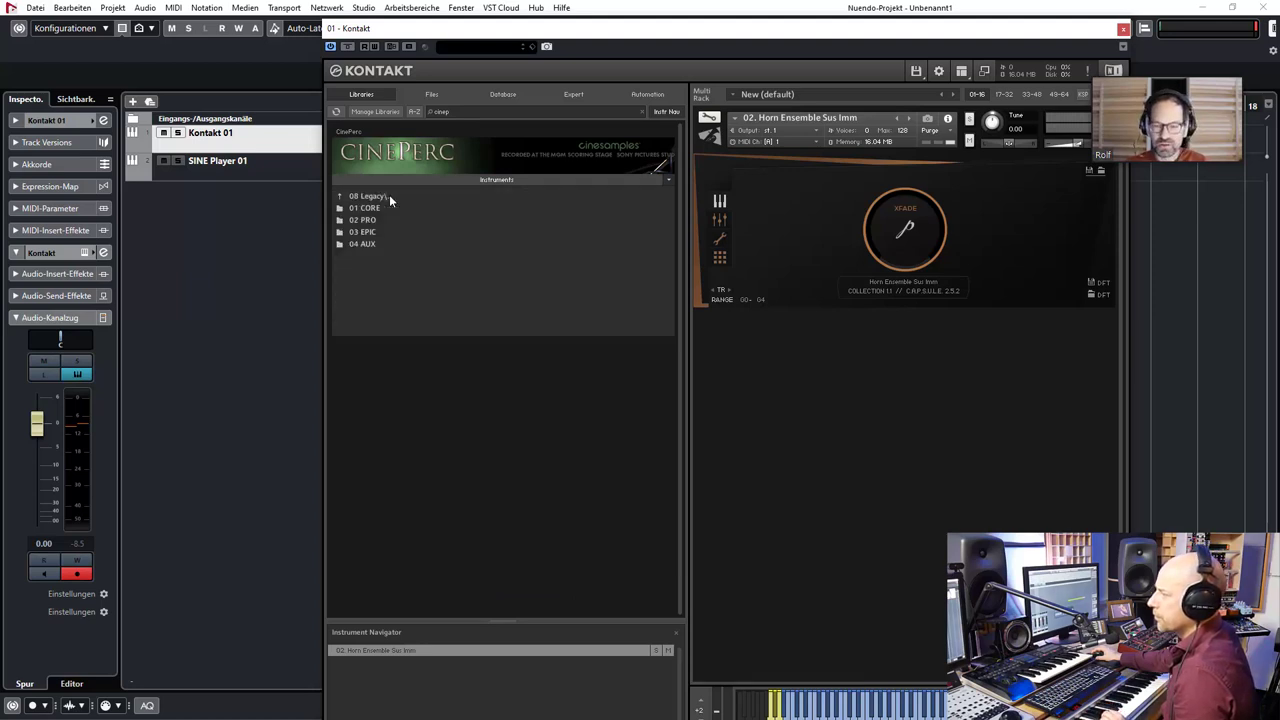
{"action": "left_click", "coordinate": [374, 218]}
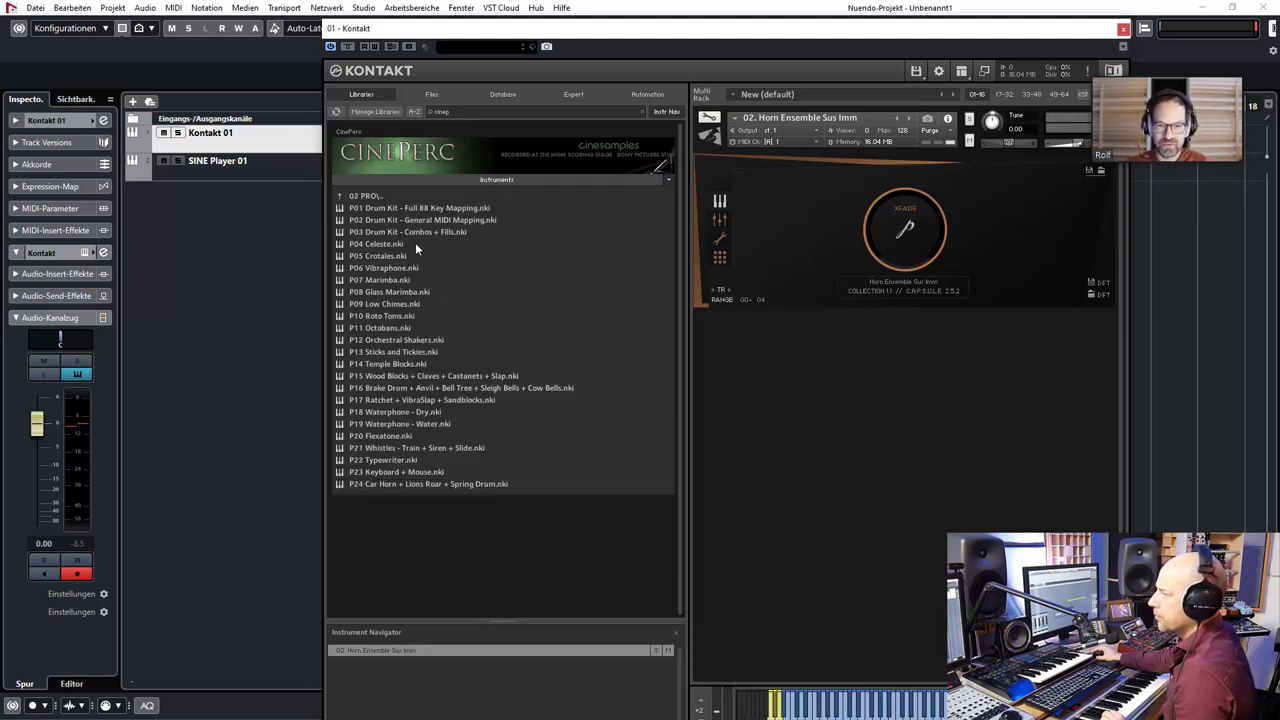
{"action": "double_click", "coordinate": [390, 246]}
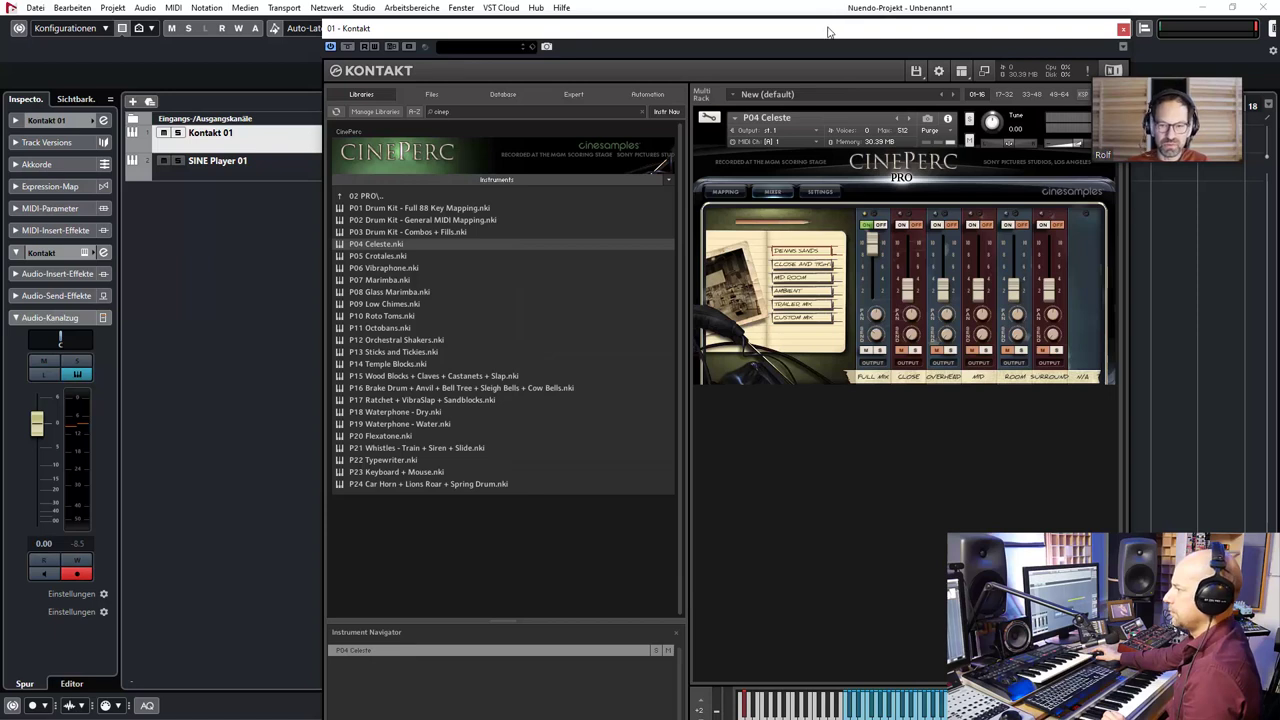
Reposition the Kontakt window over the Nuendo project and audition the Celeste.
{"action": "left_click_drag", "start_coordinate": [827, 31], "coordinate": [586, 39]}
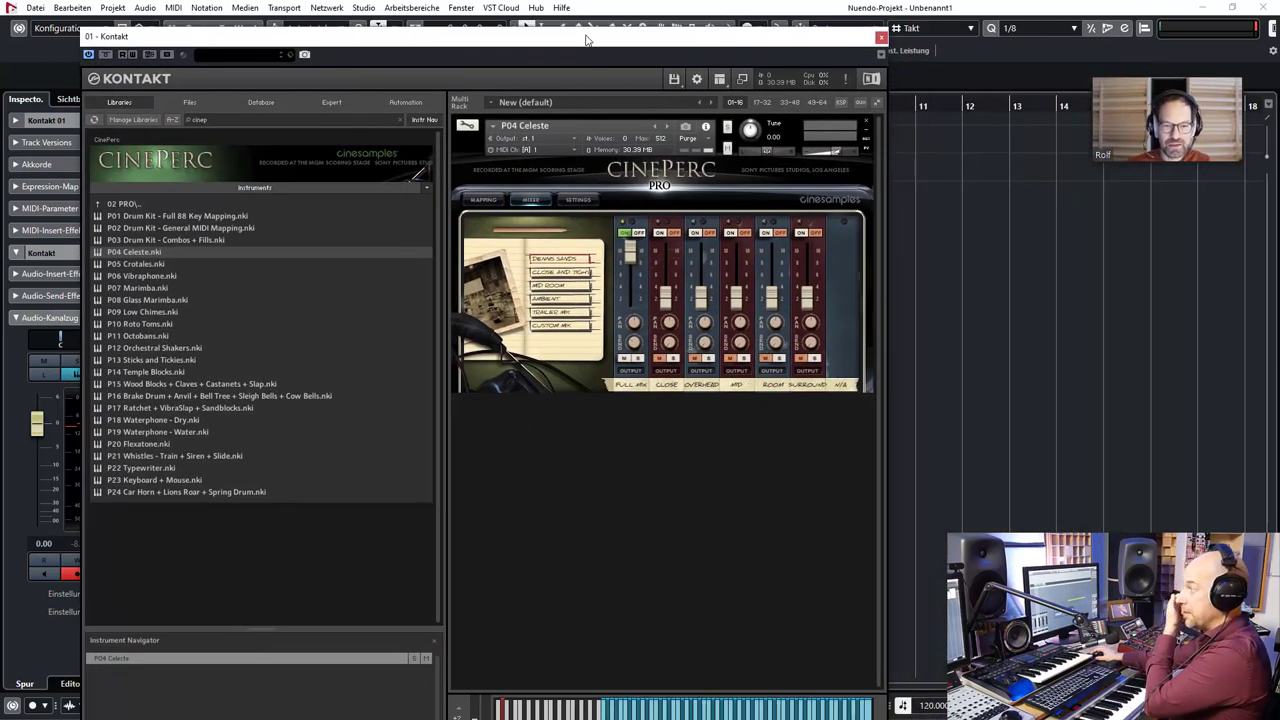
{"action": "left_click_drag", "start_coordinate": [586, 39], "coordinate": [631, 165]}
{"action": "left_click_drag", "start_coordinate": [631, 110], "coordinate": [636, 46]}
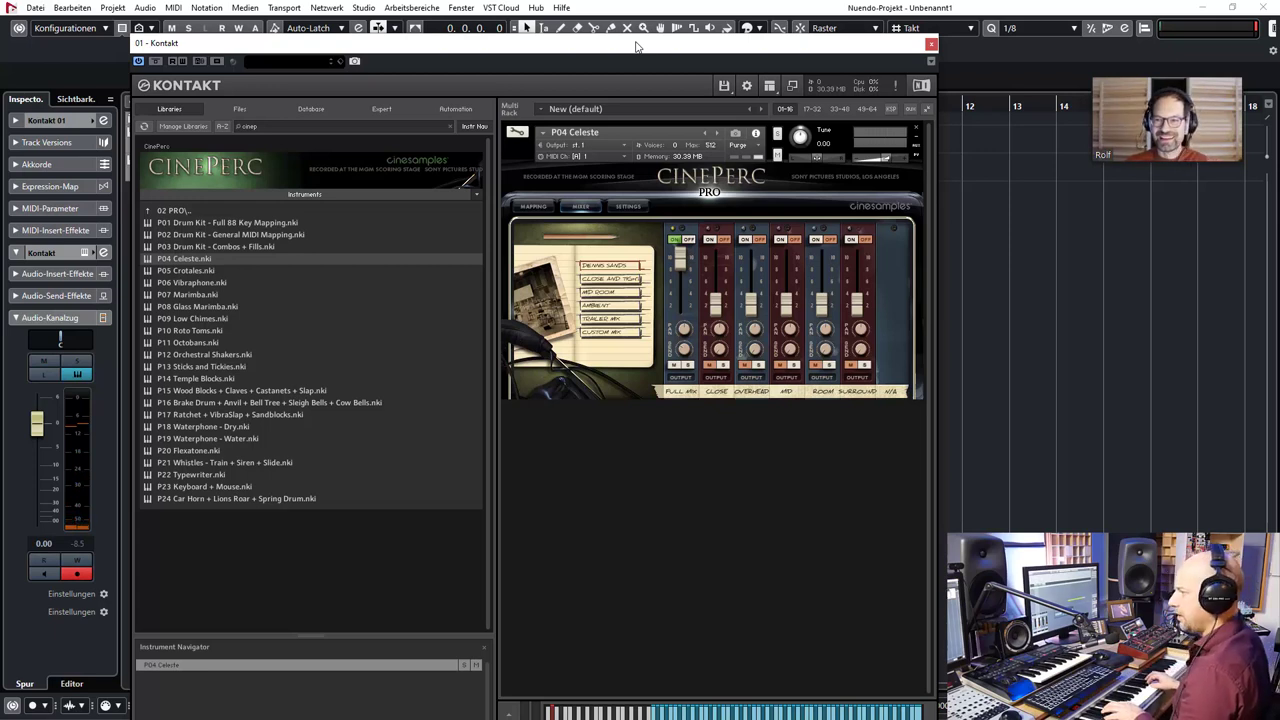
{"action": "left_click_drag", "start_coordinate": [395, 47], "coordinate": [434, 71]}
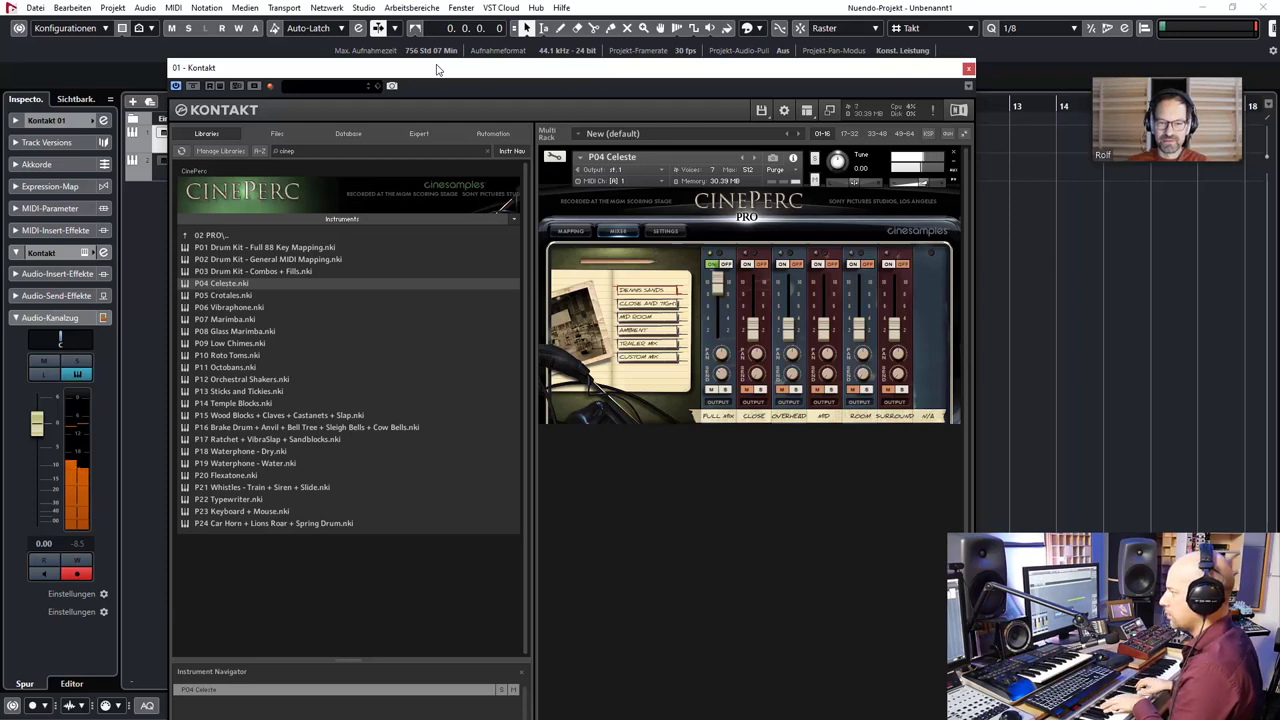
Replace the Celeste with C03 Bass Drum 1 - 28in from CinePerc's 01 CORE folder and audition it.
{"action": "double_click", "coordinate": [222, 236]}
{"action": "double_click", "coordinate": [214, 248]}
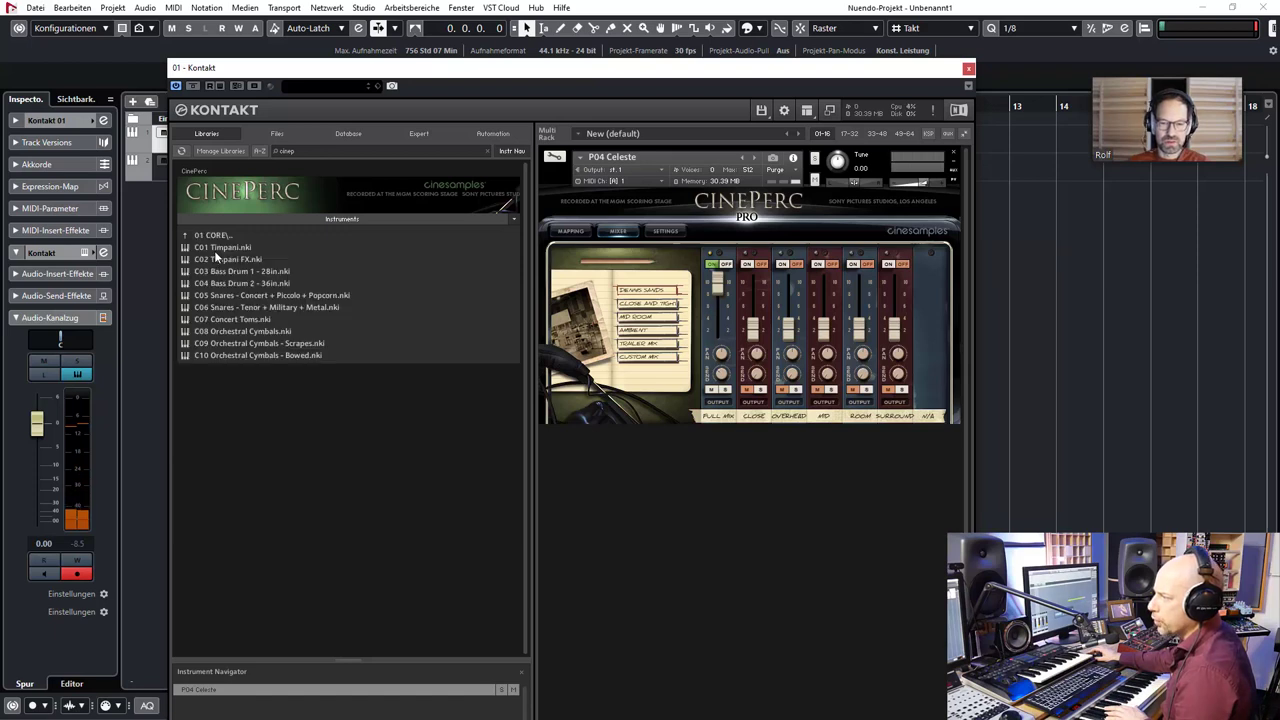
{"action": "left_click_drag", "start_coordinate": [260, 271], "coordinate": [677, 293]}
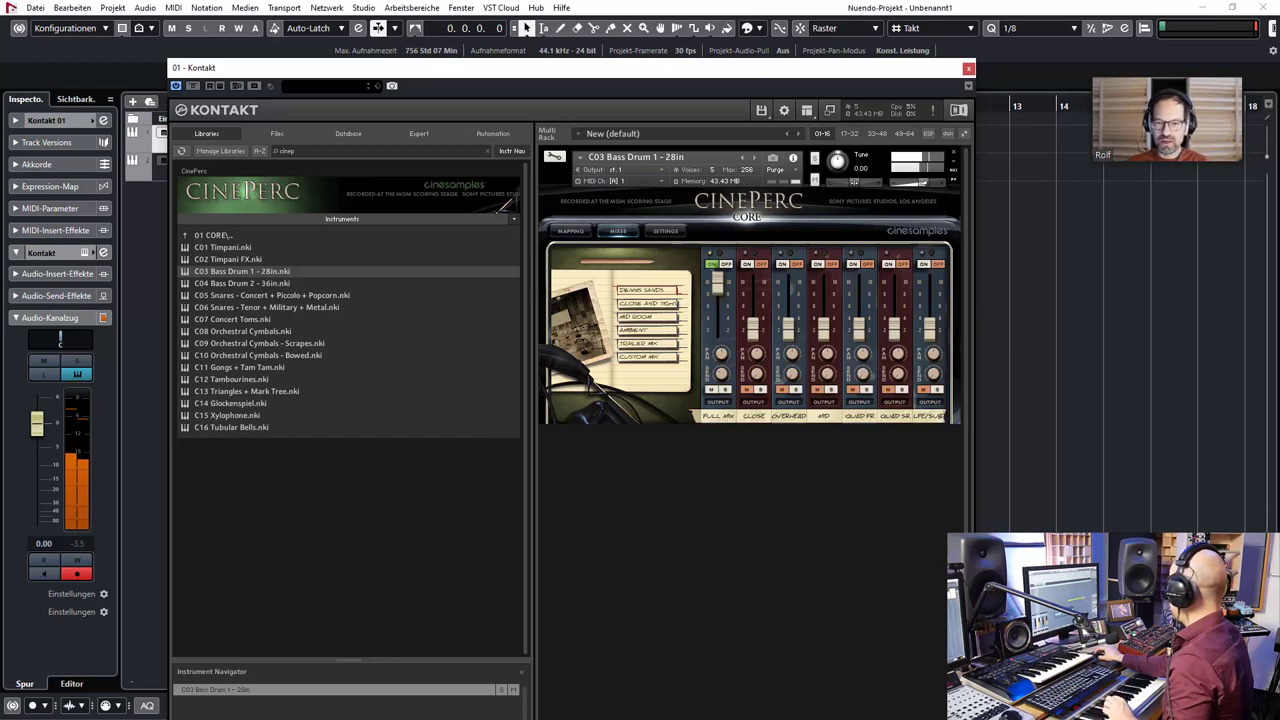
Close the Kontakt window, switch back to the Cinesamples page in Chrome and reposition the browser window.
{"action": "key", "text": "ctrl+w"}
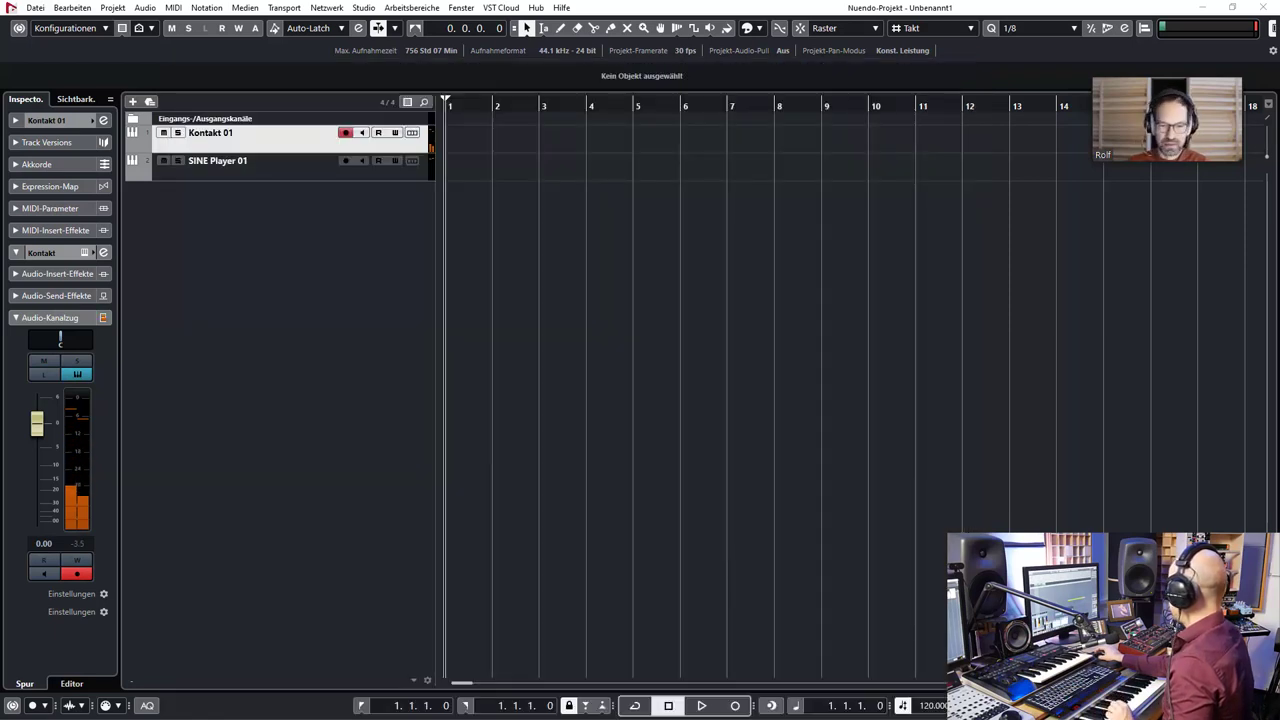
{"action": "key", "text": "alt+Tab"}
{"action": "left_click_drag", "start_coordinate": [345, 162], "coordinate": [405, 74]}
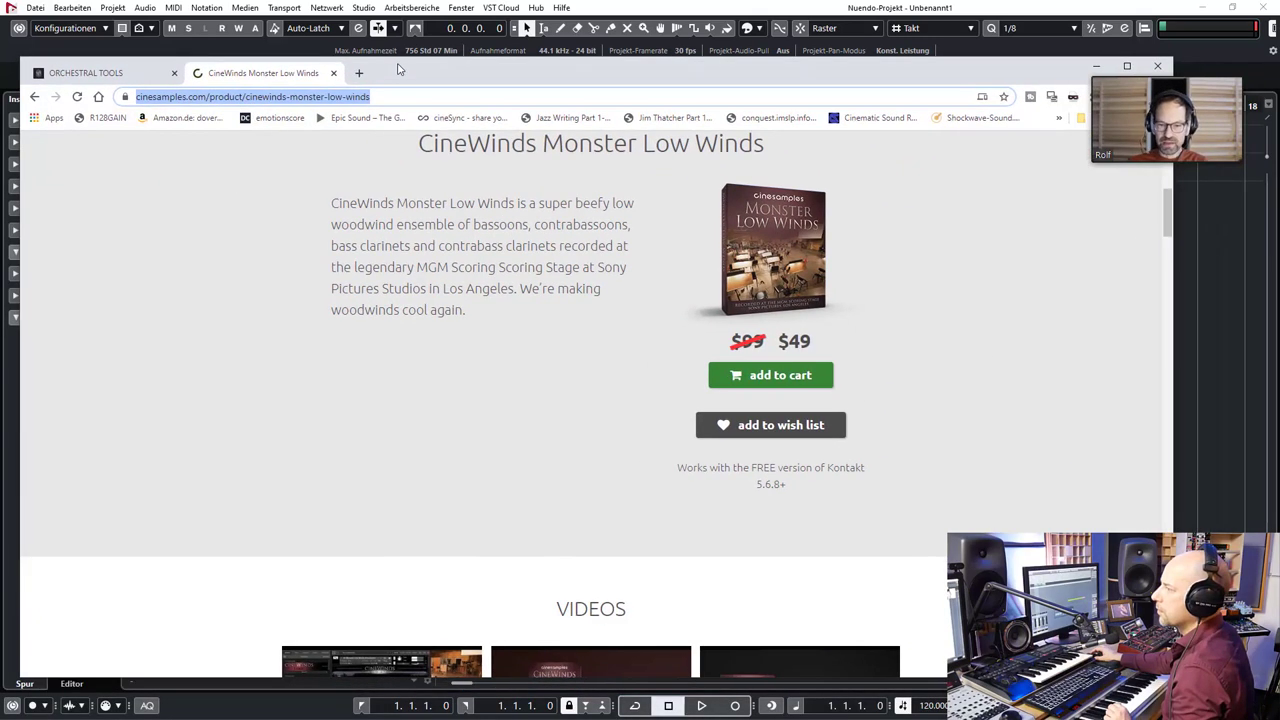
Go back to the Winds category page and open the Keyboards category in the maximized browser window.
{"action": "left_click", "coordinate": [34, 96]}
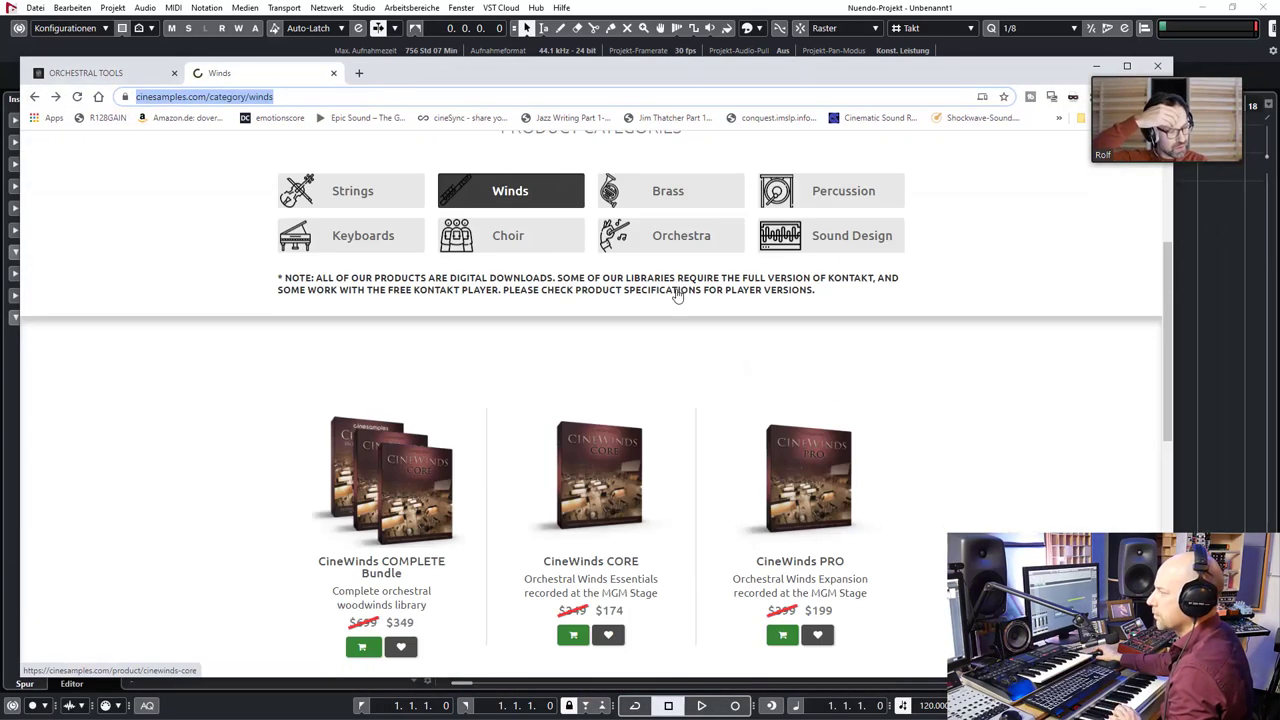
{"action": "scroll", "coordinate": [677, 295], "scroll_direction": "up", "scroll_amount": 3}
{"action": "left_click", "coordinate": [358, 510]}
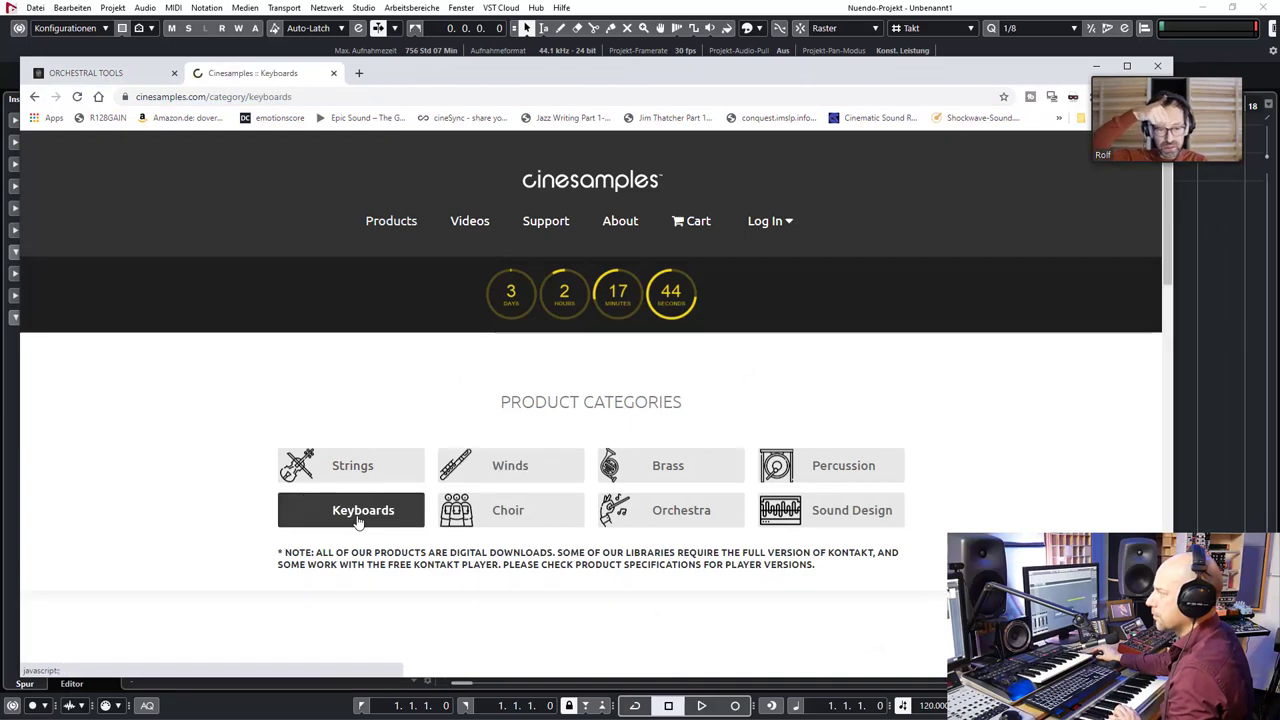
{"action": "key", "text": "super+Up"}
{"action": "scroll", "coordinate": [843, 334], "scroll_direction": "down", "scroll_amount": 3}
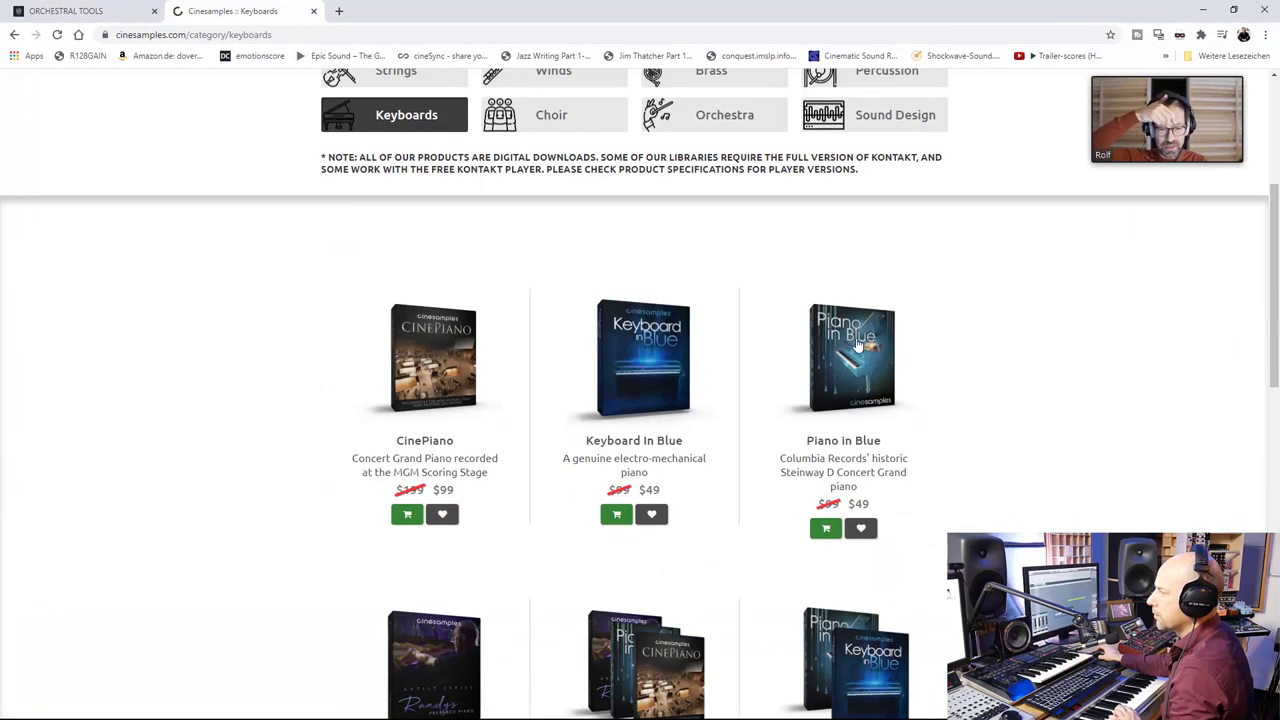
Open the CinePiano product page and review its description, offer price, Kontakt requirement and videos.
{"action": "left_click", "coordinate": [455, 347]}
{"action": "scroll", "coordinate": [900, 390], "scroll_direction": "down", "scroll_amount": 5}
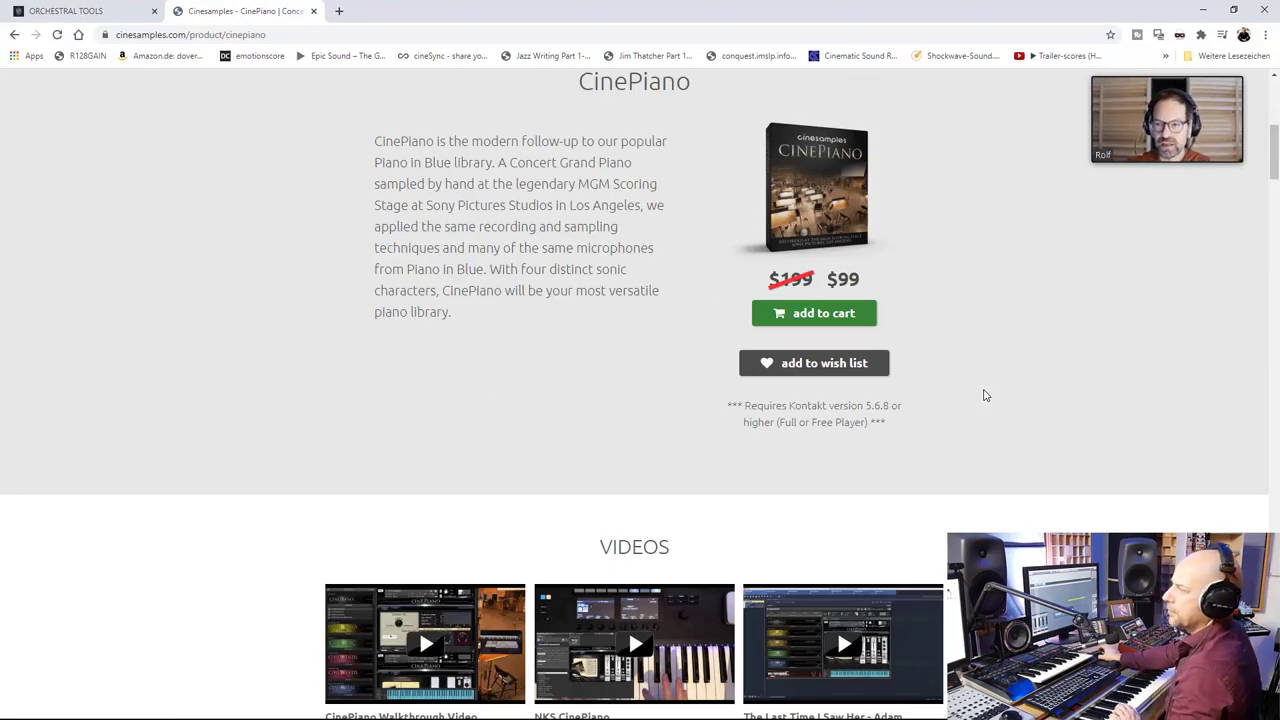
{"action": "scroll", "coordinate": [994, 381], "scroll_direction": "down", "scroll_amount": 1}
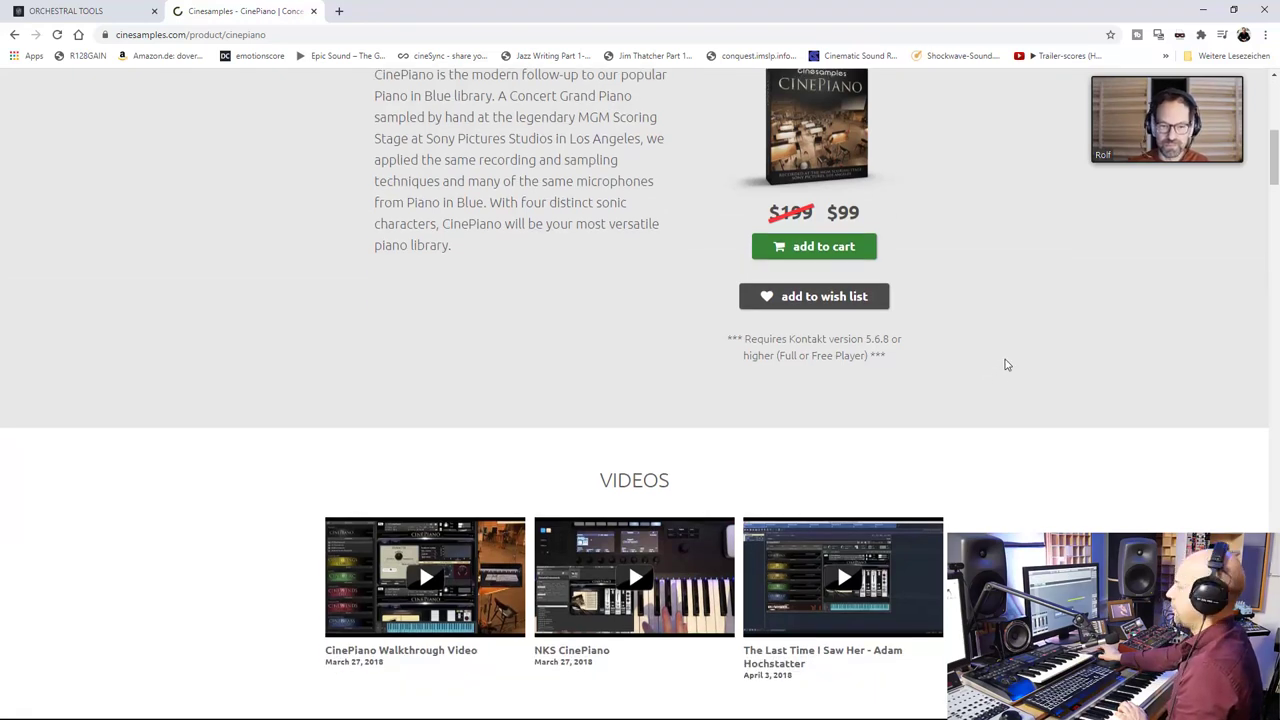
Search the web for sonible and open the Sonible.com audio plug-ins site.
{"action": "left_click", "coordinate": [532, 34]}
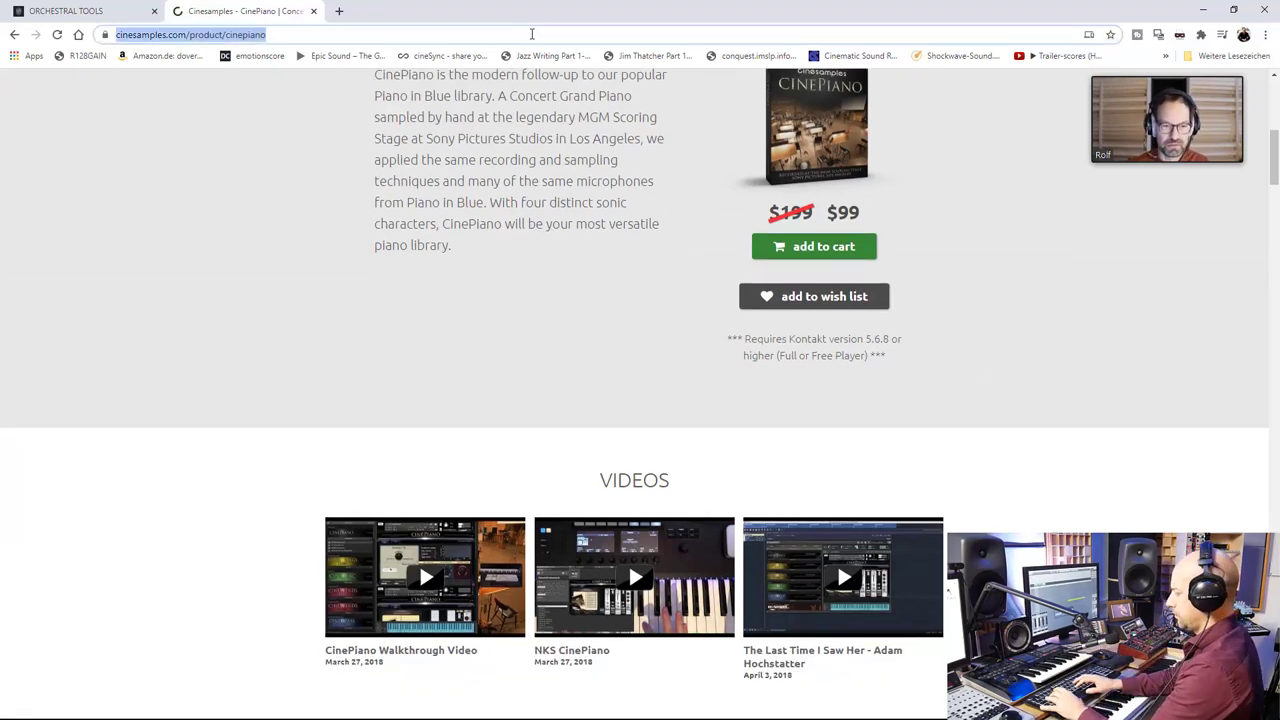
{"action": "type", "text": "sonible&oq=sonible&aqs=chrome..69i57j0l7.2296j0j4&sourceid=chrome&ie=UTF-8"}
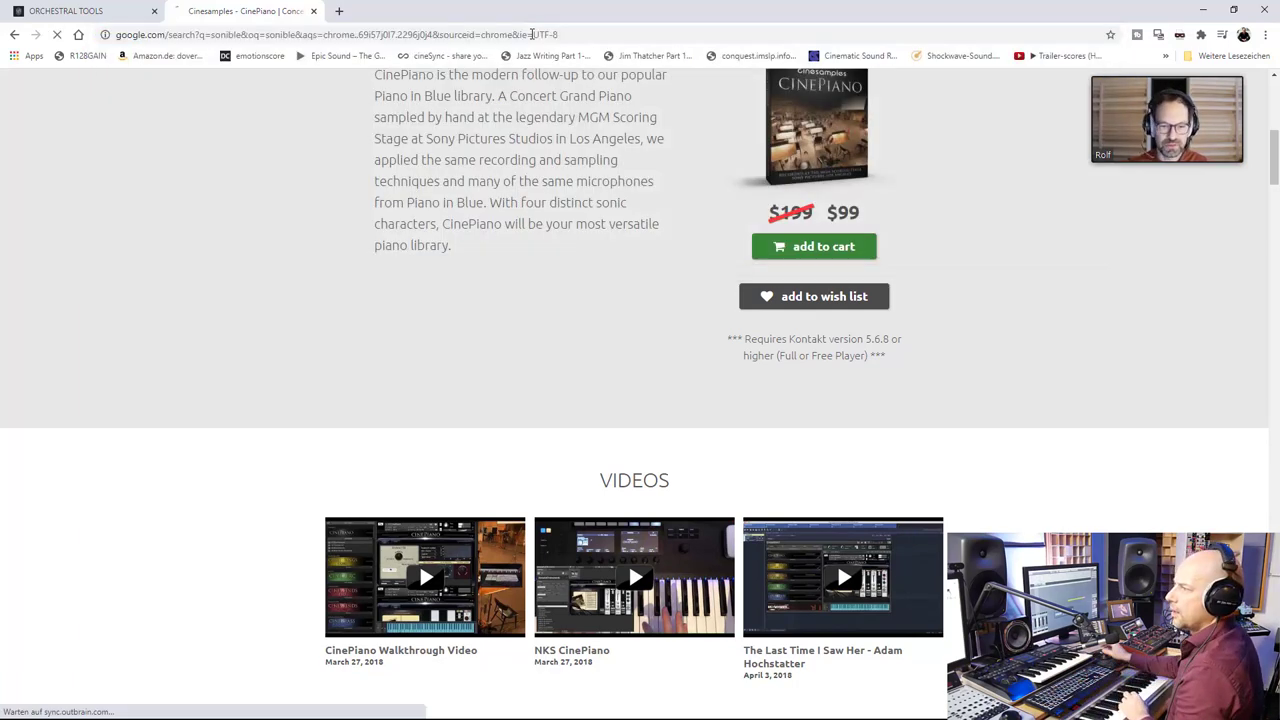
{"action": "key", "text": "Return"}
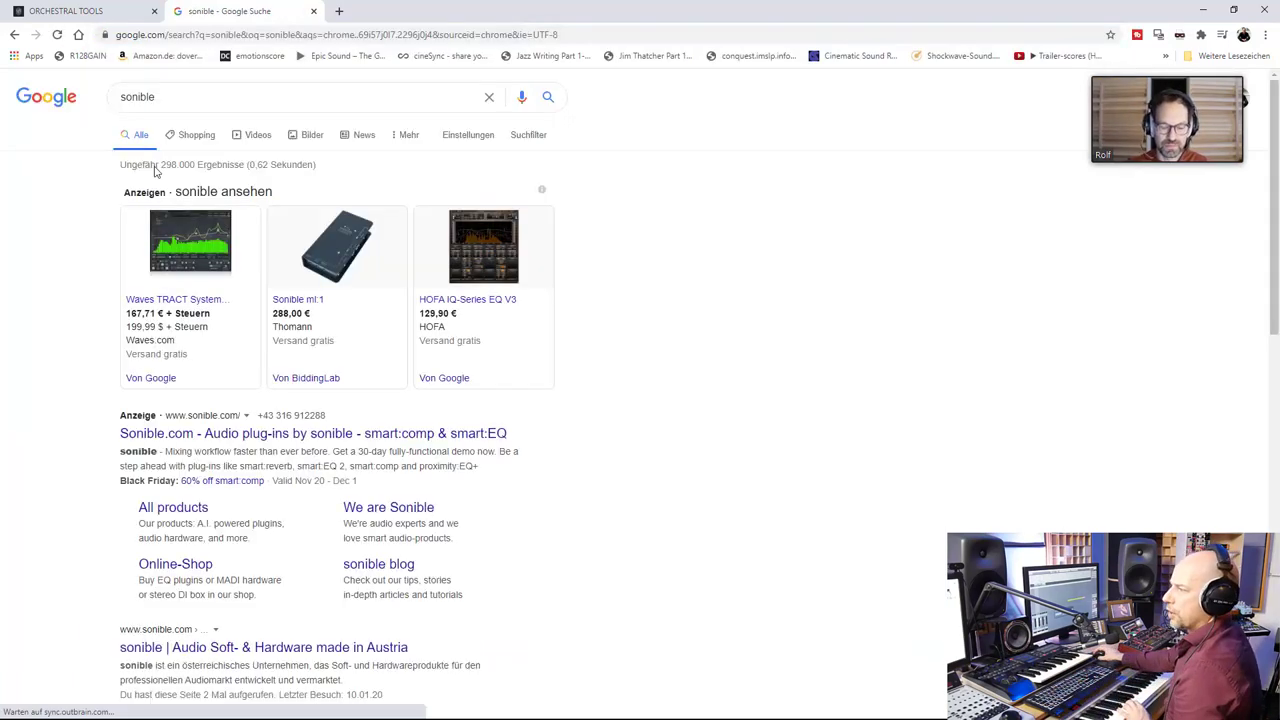
{"action": "left_click", "coordinate": [294, 433]}
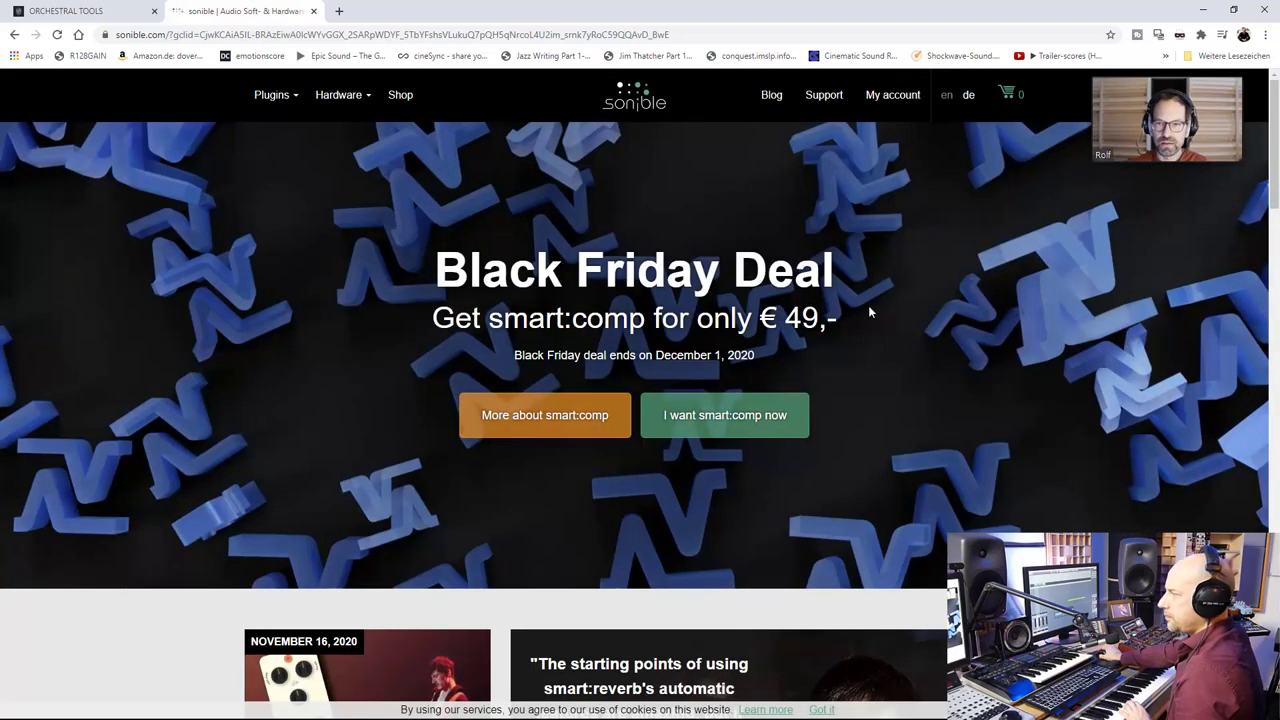
Review the smart:comp Black Friday deal and the news posts on sonible's home page.
{"action": "scroll", "coordinate": [868, 308], "scroll_direction": "down", "scroll_amount": 4}
{"action": "scroll", "coordinate": [870, 312], "scroll_direction": "down", "scroll_amount": 1}
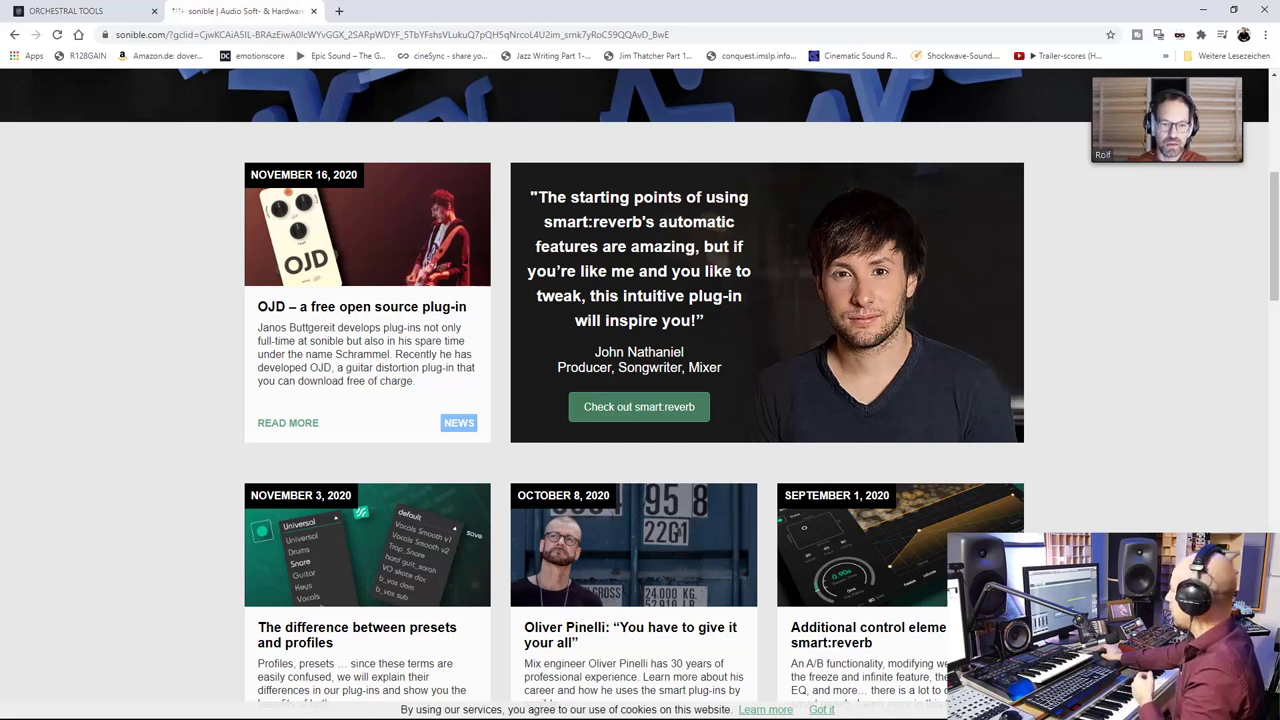
{"action": "scroll", "coordinate": [1155, 475], "scroll_direction": "up", "scroll_amount": 3}
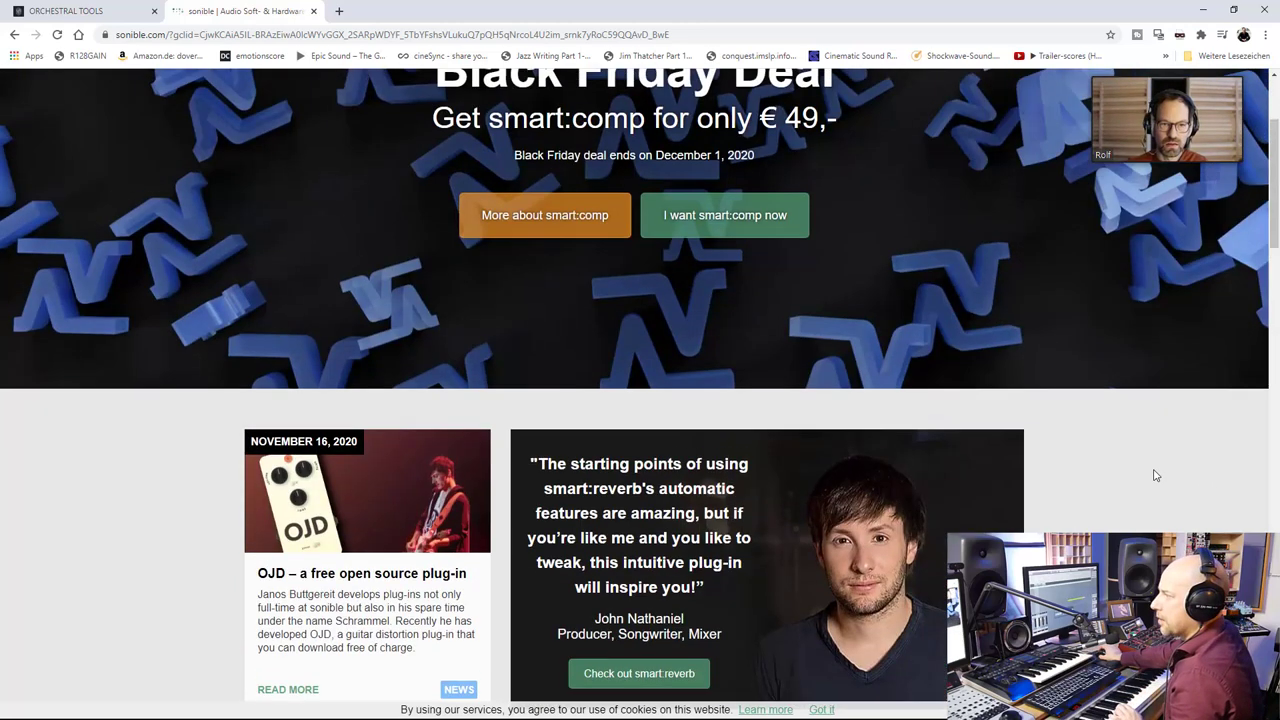
{"action": "scroll", "coordinate": [1155, 475], "scroll_direction": "up", "scroll_amount": 2}
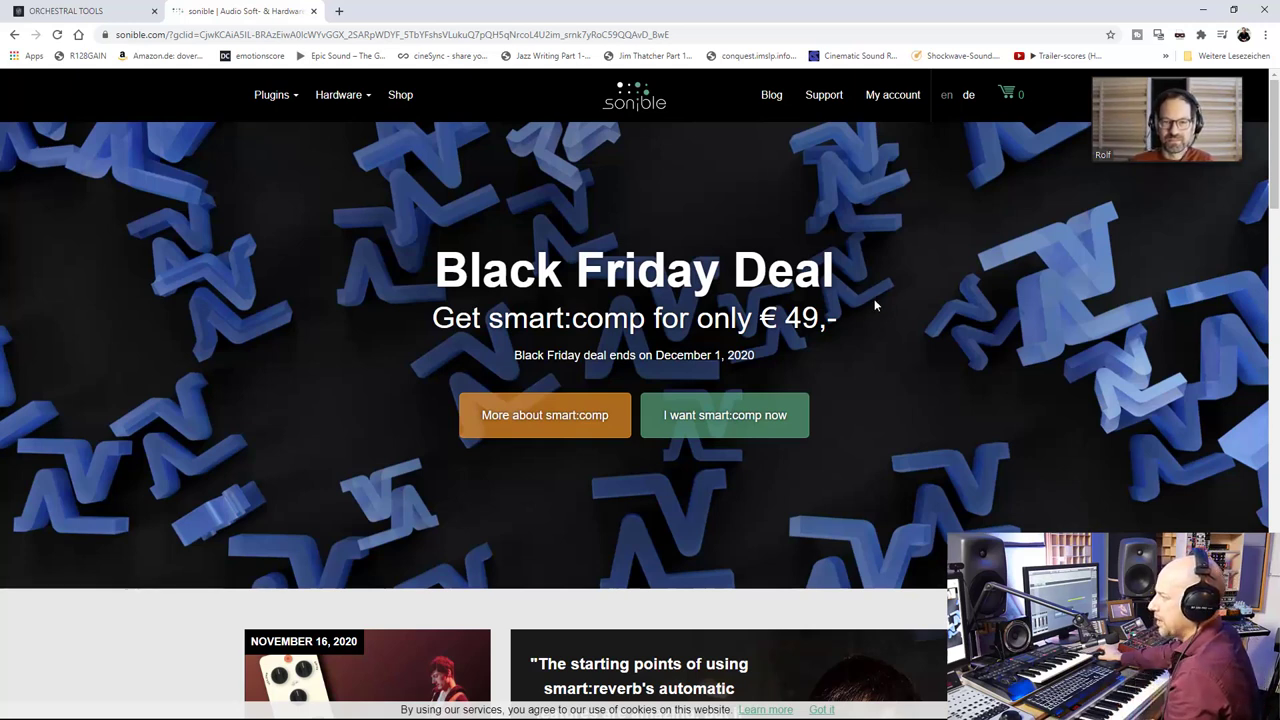
{"action": "scroll", "coordinate": [873, 306], "scroll_direction": "down", "scroll_amount": 2}
{"action": "scroll", "coordinate": [870, 307], "scroll_direction": "down", "scroll_amount": 1}
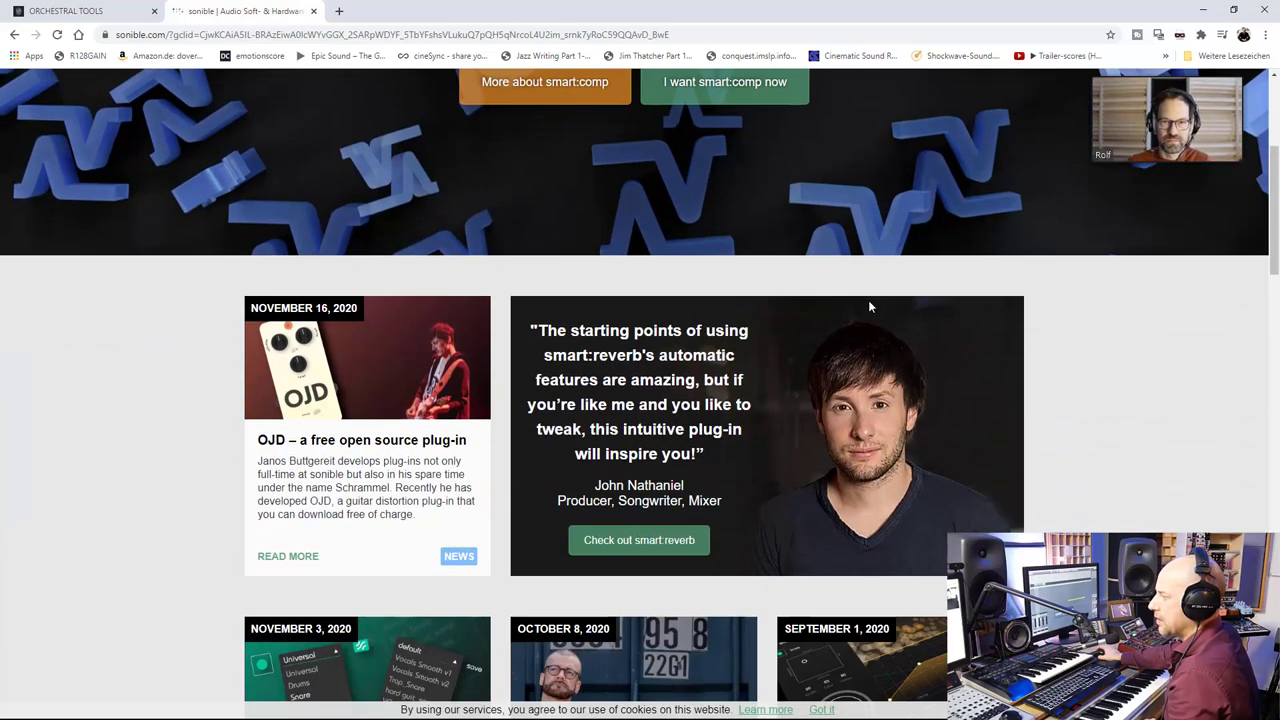
{"action": "scroll", "coordinate": [869, 303], "scroll_direction": "down", "scroll_amount": 2}
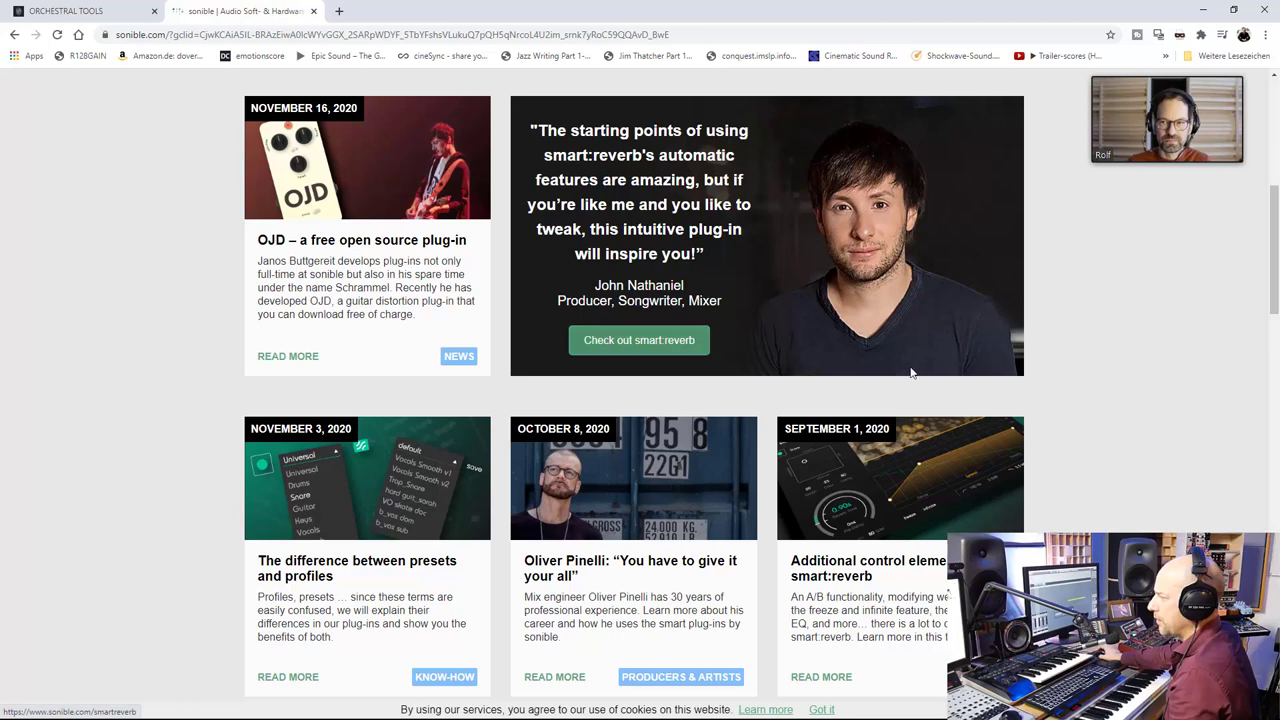
{"action": "scroll", "coordinate": [1189, 400], "scroll_direction": "up", "scroll_amount": 3}
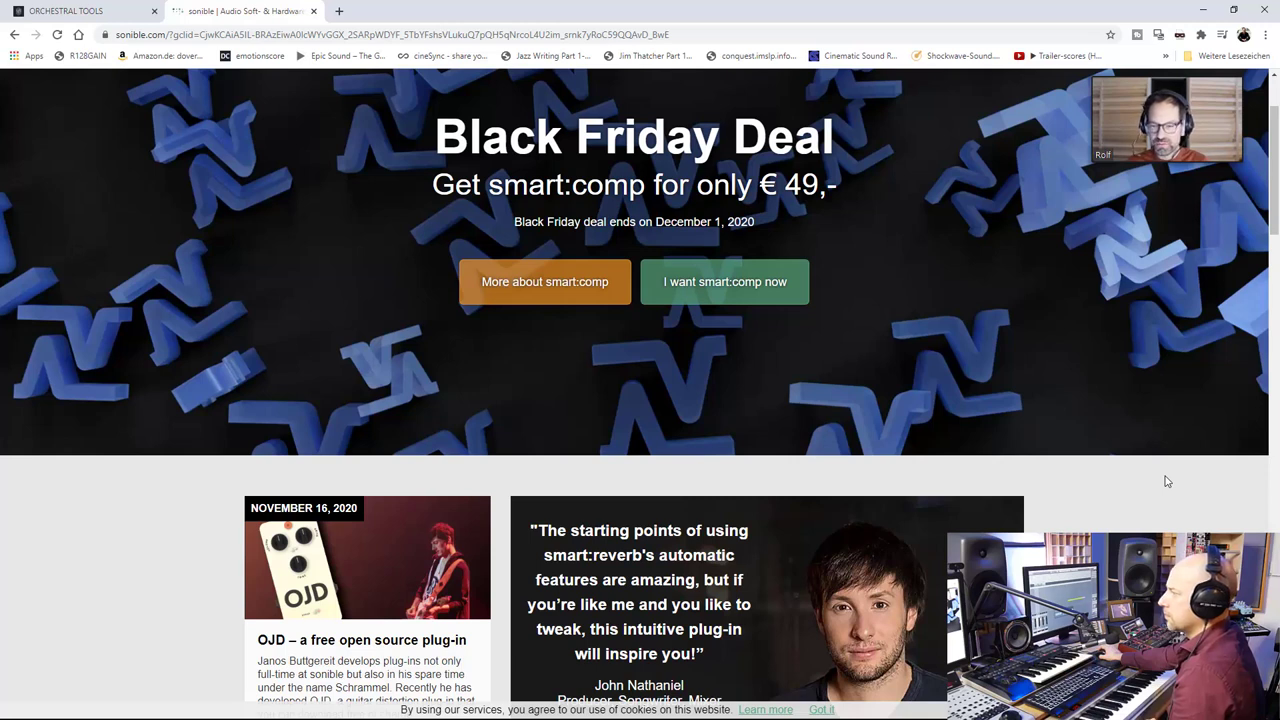
{"action": "scroll", "coordinate": [1165, 481], "scroll_direction": "down", "scroll_amount": 1}
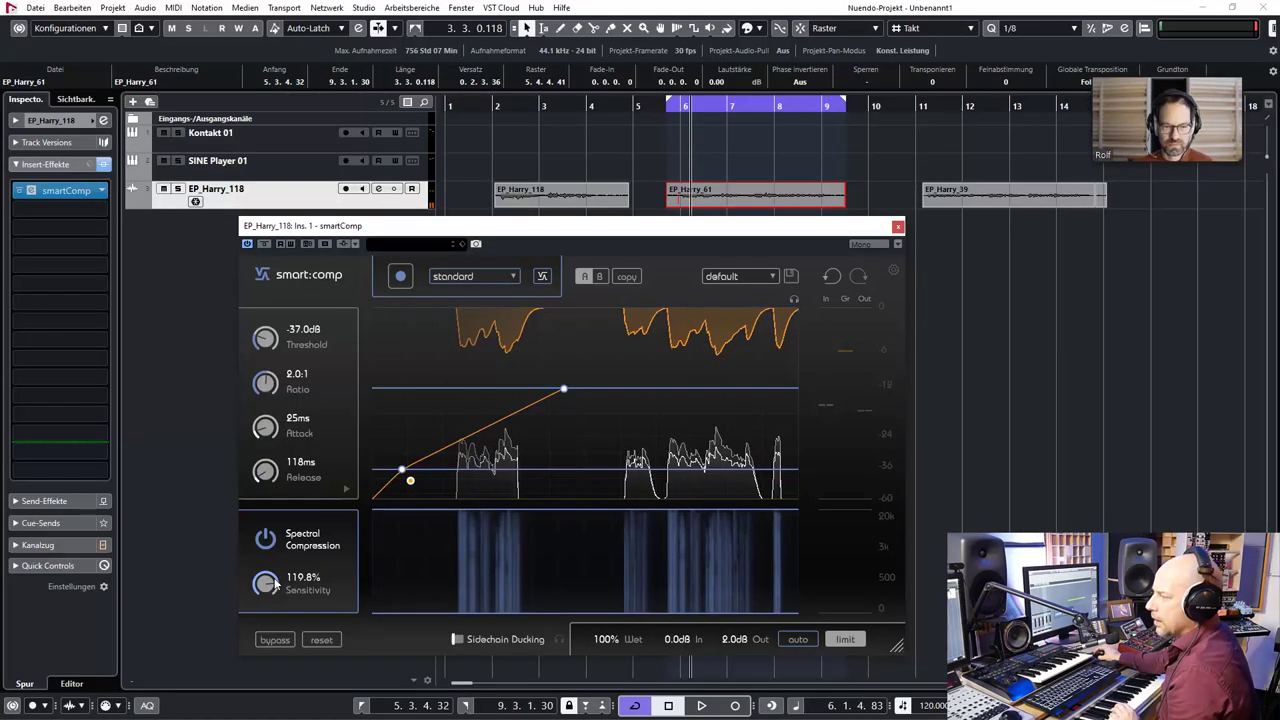
Turn smart:comp's Spectral Compression off and back on for the EP_Harry_118 track, and shift the plug-in window slightly.
{"action": "left_click", "coordinate": [266, 540]}
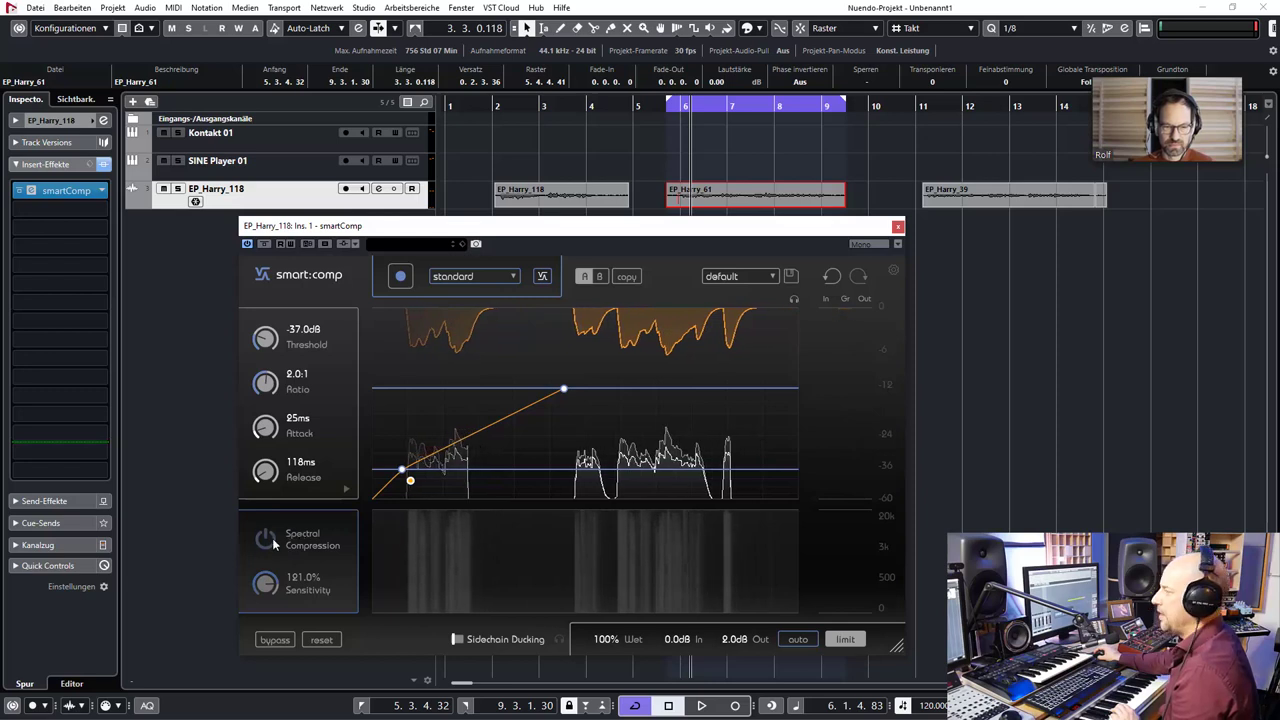
{"action": "left_click", "coordinate": [266, 540]}
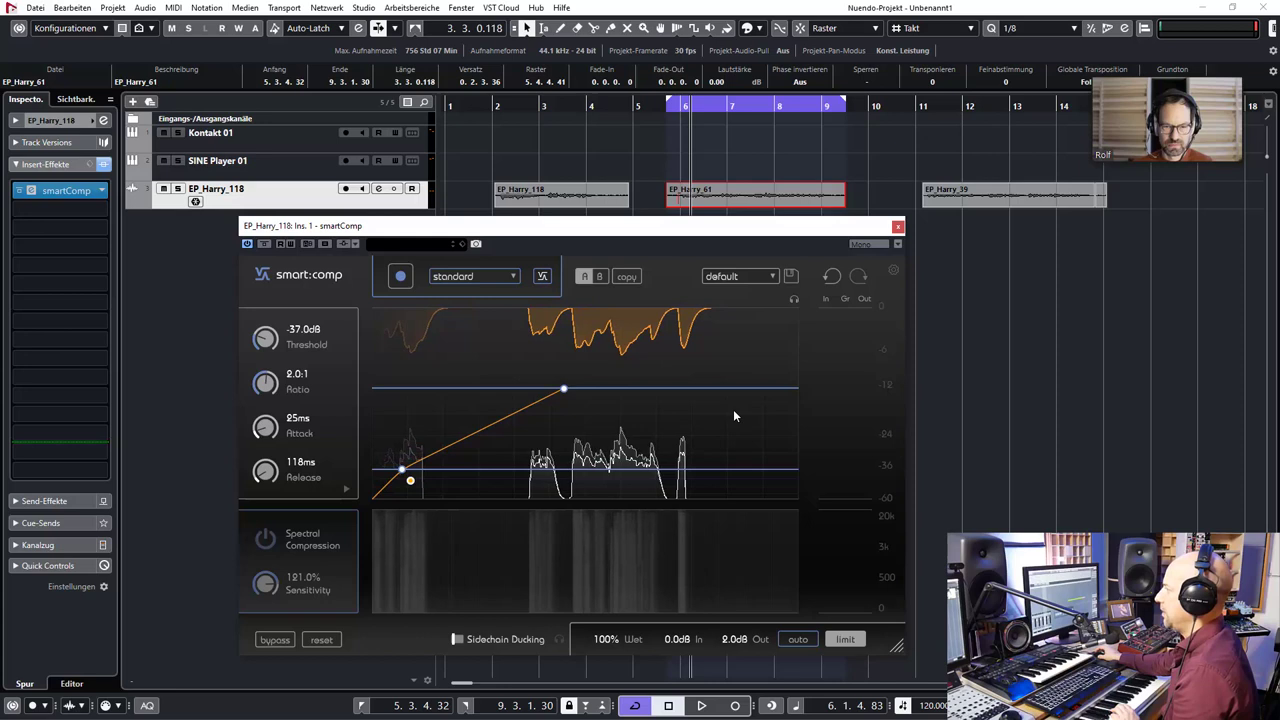
{"action": "left_click", "coordinate": [270, 538]}
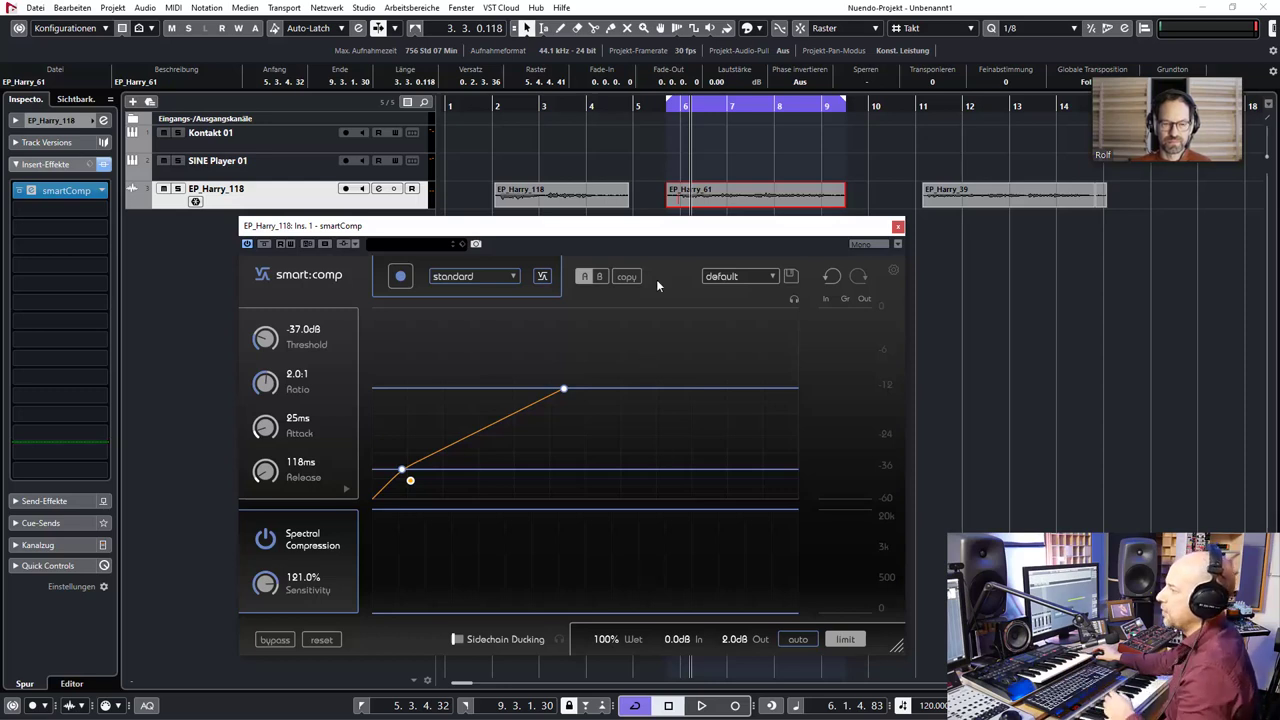
{"action": "left_click_drag", "start_coordinate": [655, 236], "coordinate": [657, 250]}
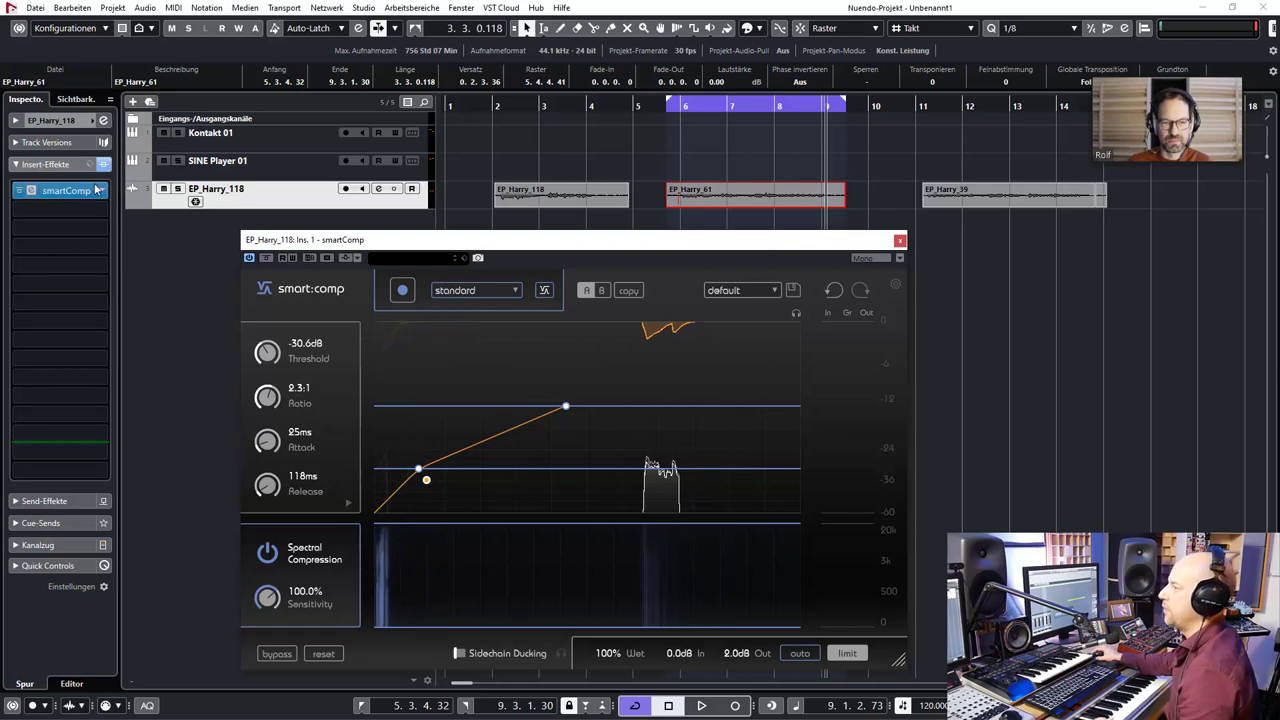
Open the second insert slot of the EP_Harry_118 track, and switch back to the sonible page in a maximized Chrome window.
{"action": "left_click", "coordinate": [60, 209]}
{"action": "left_click", "coordinate": [174, 214]}
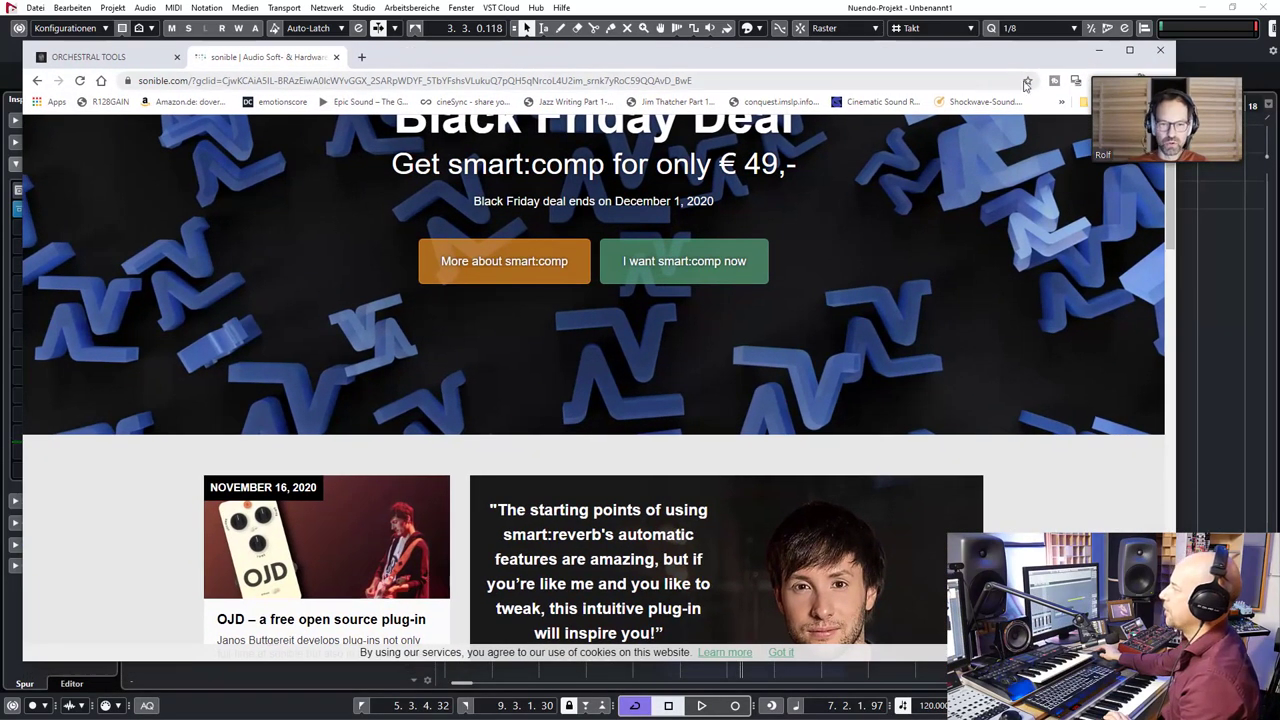
{"action": "left_click", "coordinate": [1129, 50]}
Search the web for soothe 2, open oeksound's soothe2 product page and review its Black Friday pricing.
{"action": "left_click", "coordinate": [787, 35]}
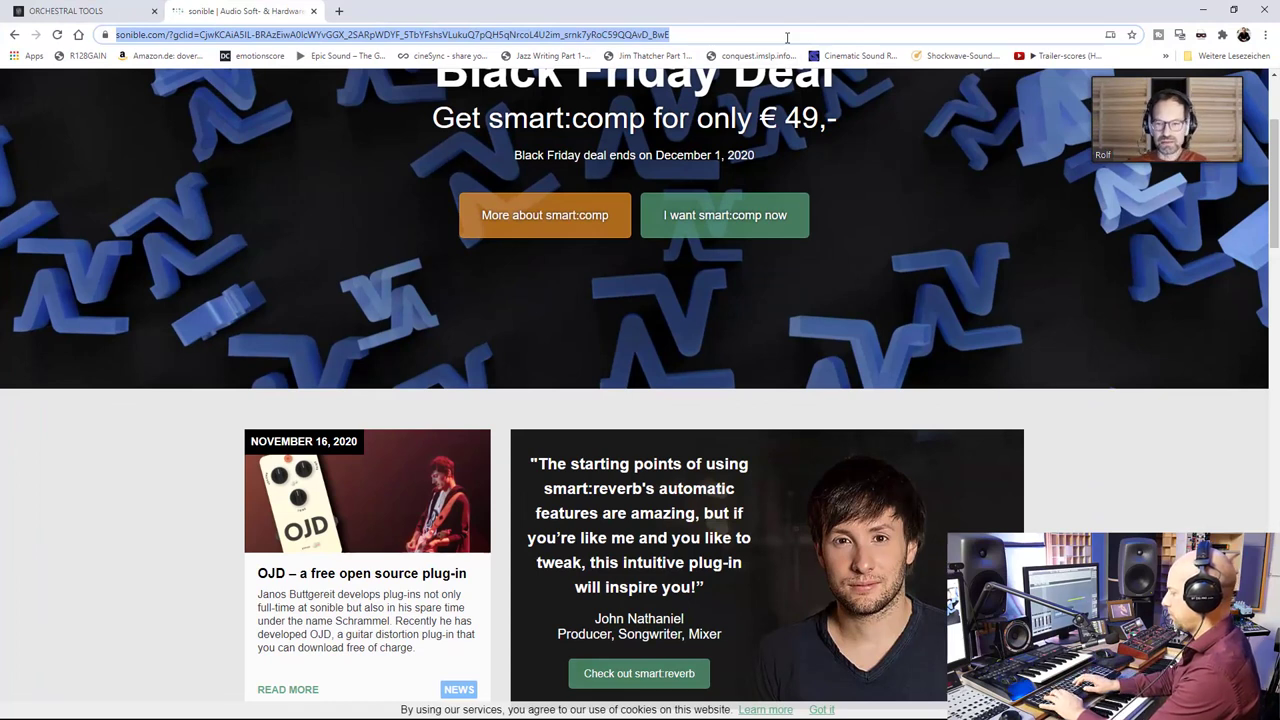
{"action": "type", "text": "sooth"}
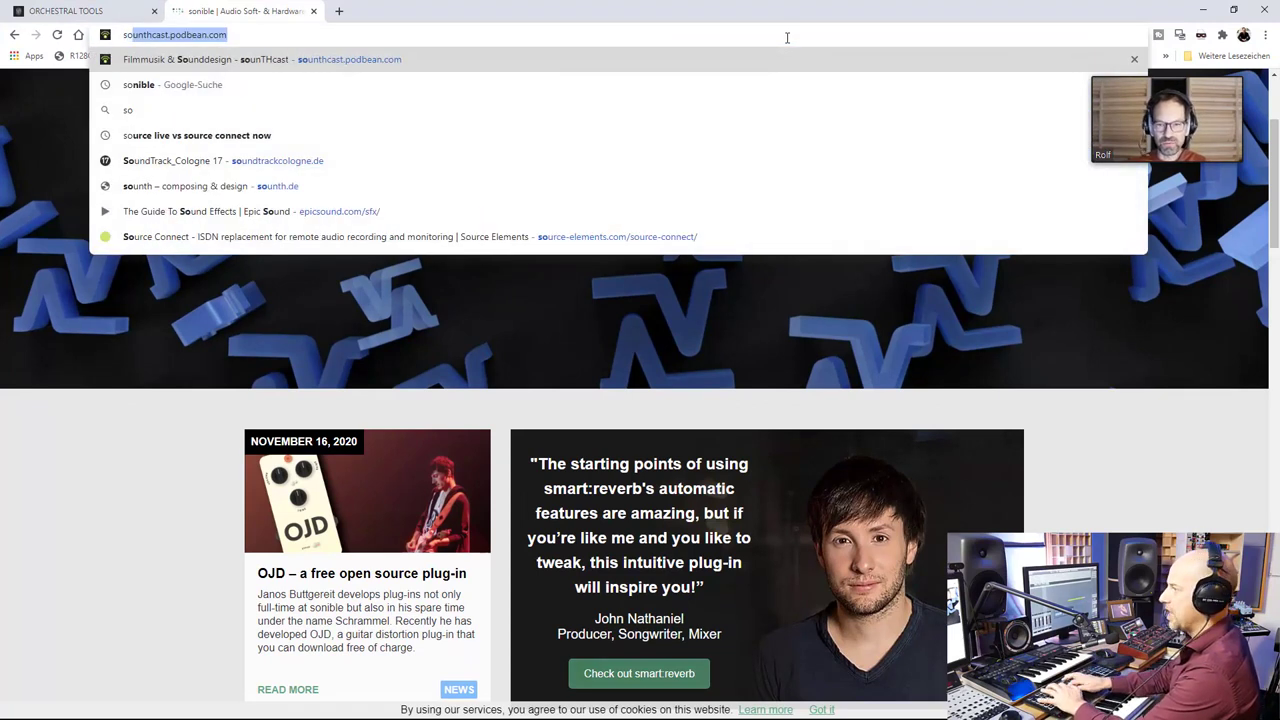
{"action": "key", "text": "Down"}
{"action": "key", "text": "Down"}
{"action": "key", "text": "Return"}
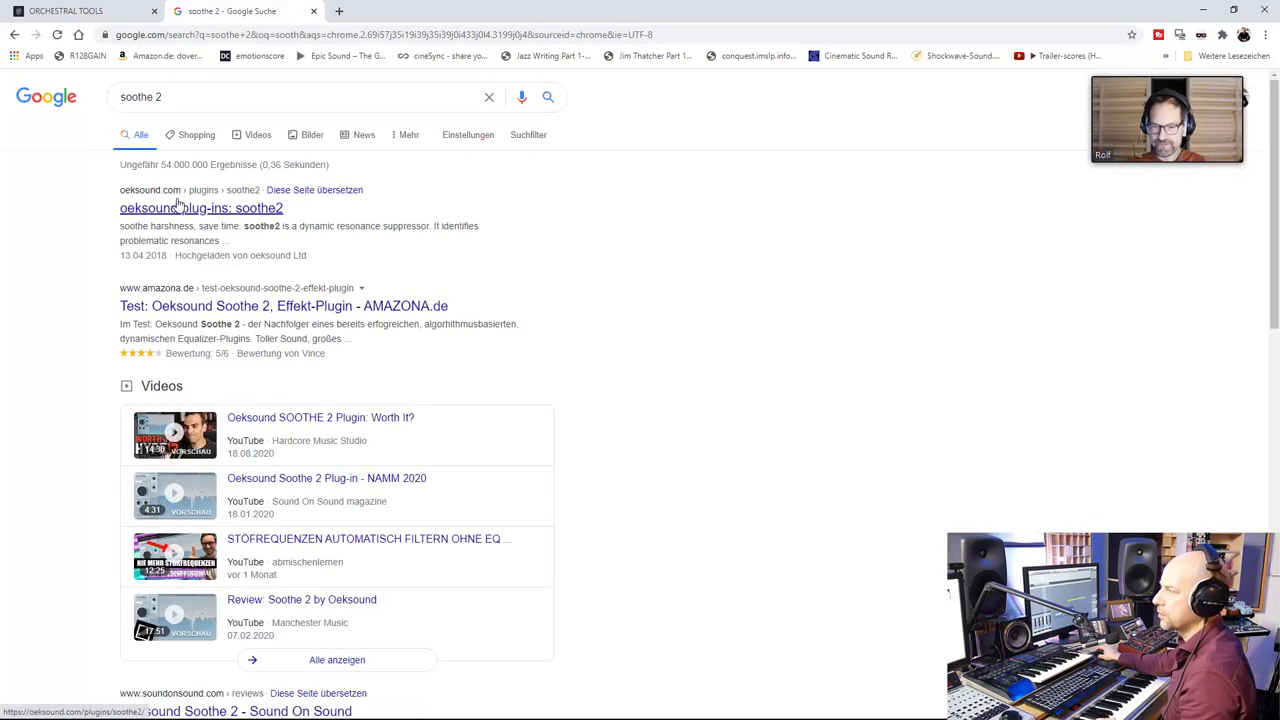
{"action": "left_click", "coordinate": [176, 211]}
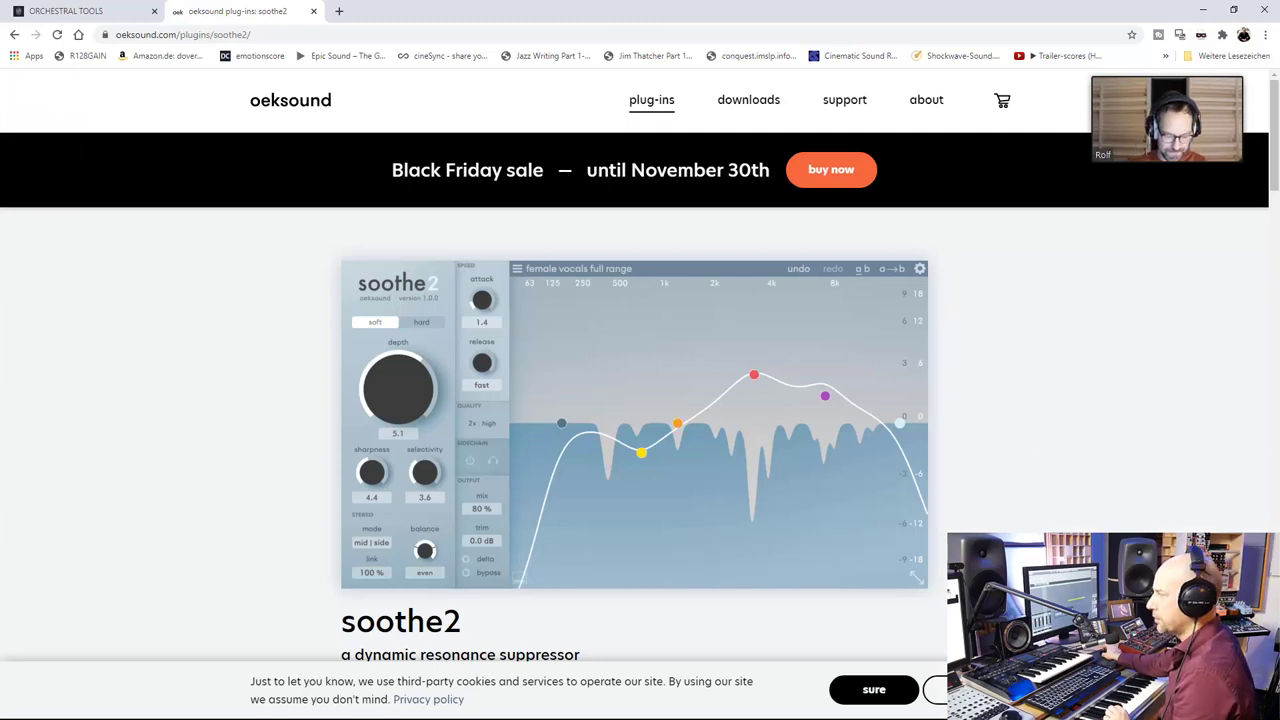
{"action": "scroll", "coordinate": [1010, 528], "scroll_direction": "down", "scroll_amount": 2}
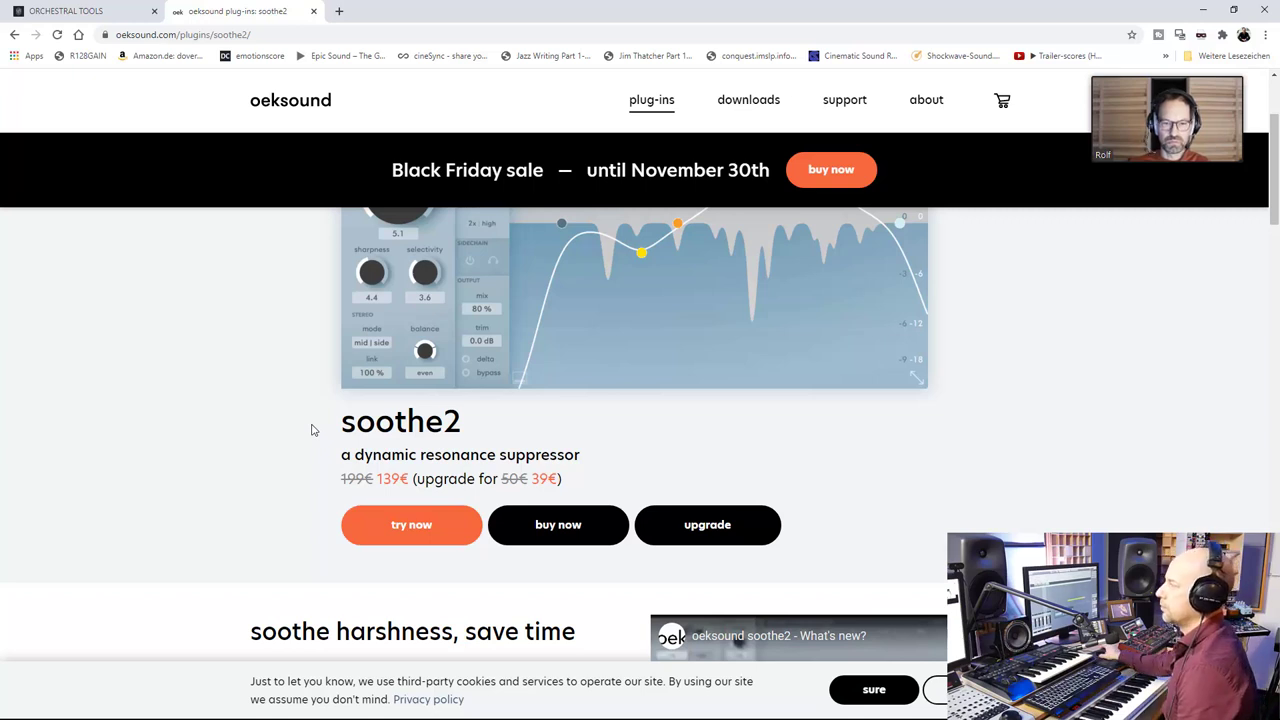
{"action": "scroll", "coordinate": [311, 430], "scroll_direction": "up", "scroll_amount": 2}
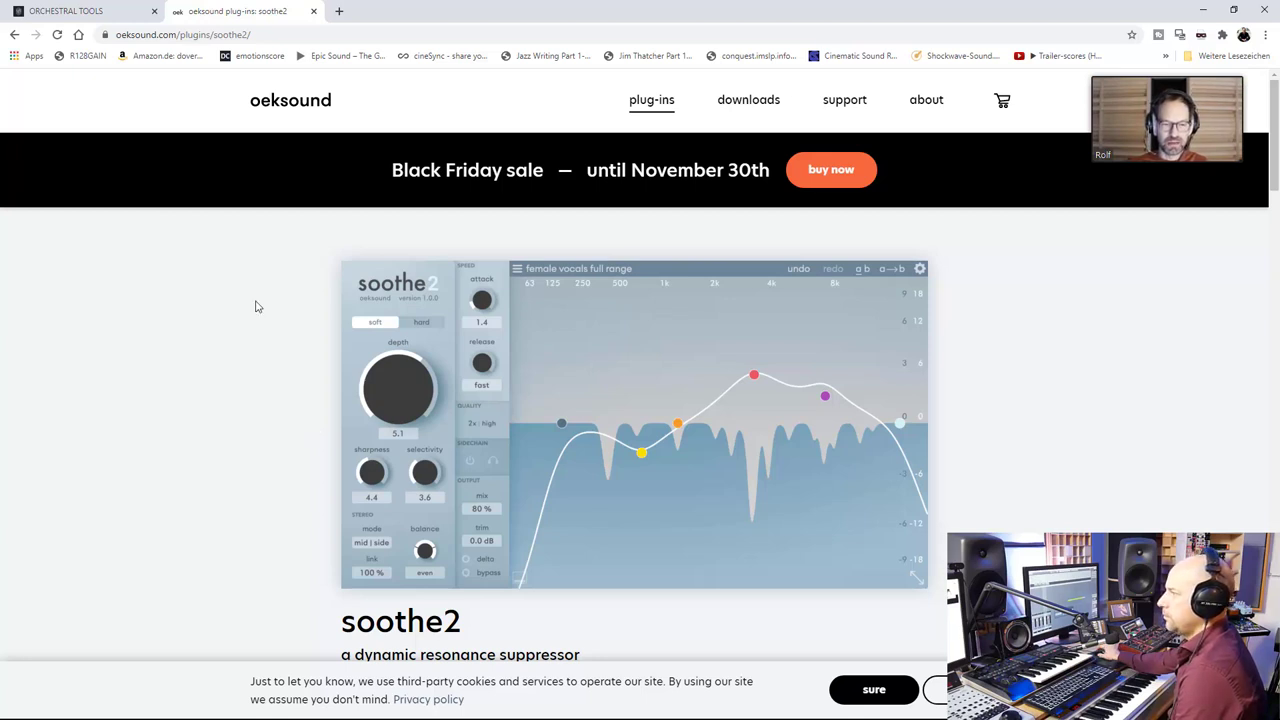
Search for Plugin Alliance DSM in a new browser tab and open the ProAudioDSP DSM V3 product page.
{"action": "left_click", "coordinate": [337, 12]}
{"action": "type", "text": "pluhia"}
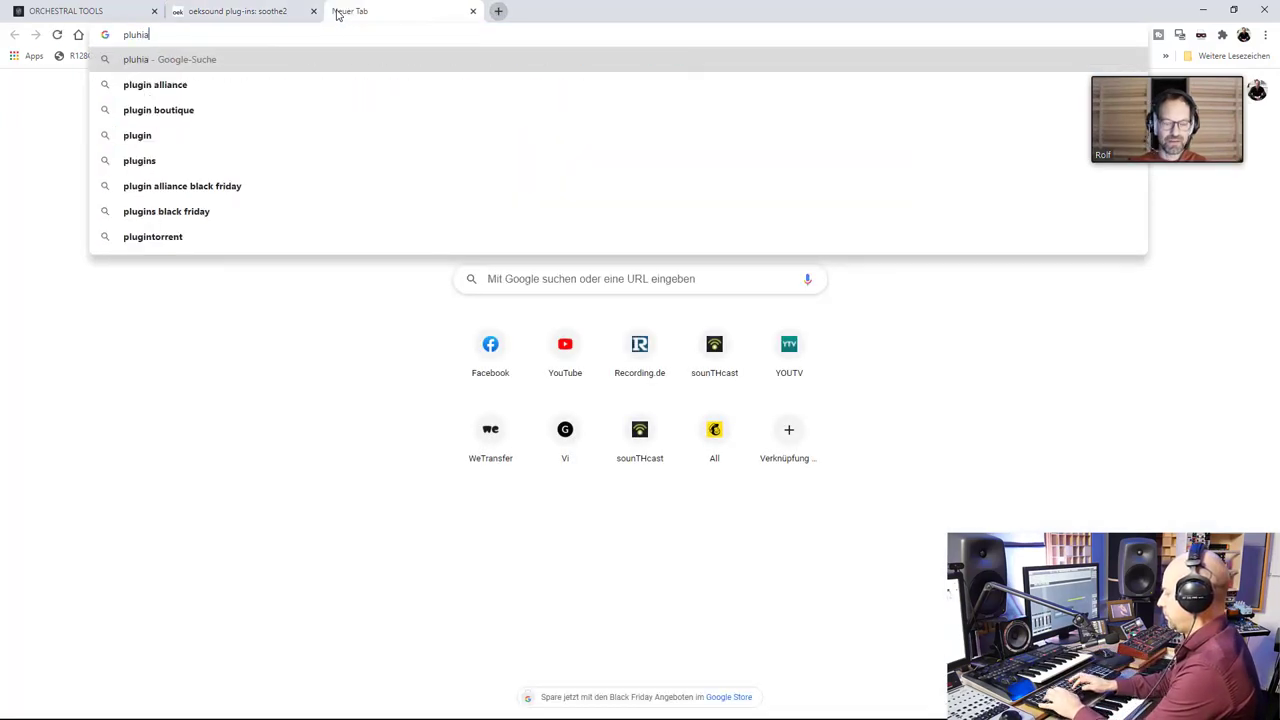
{"action": "type", "text": "n alliane"}
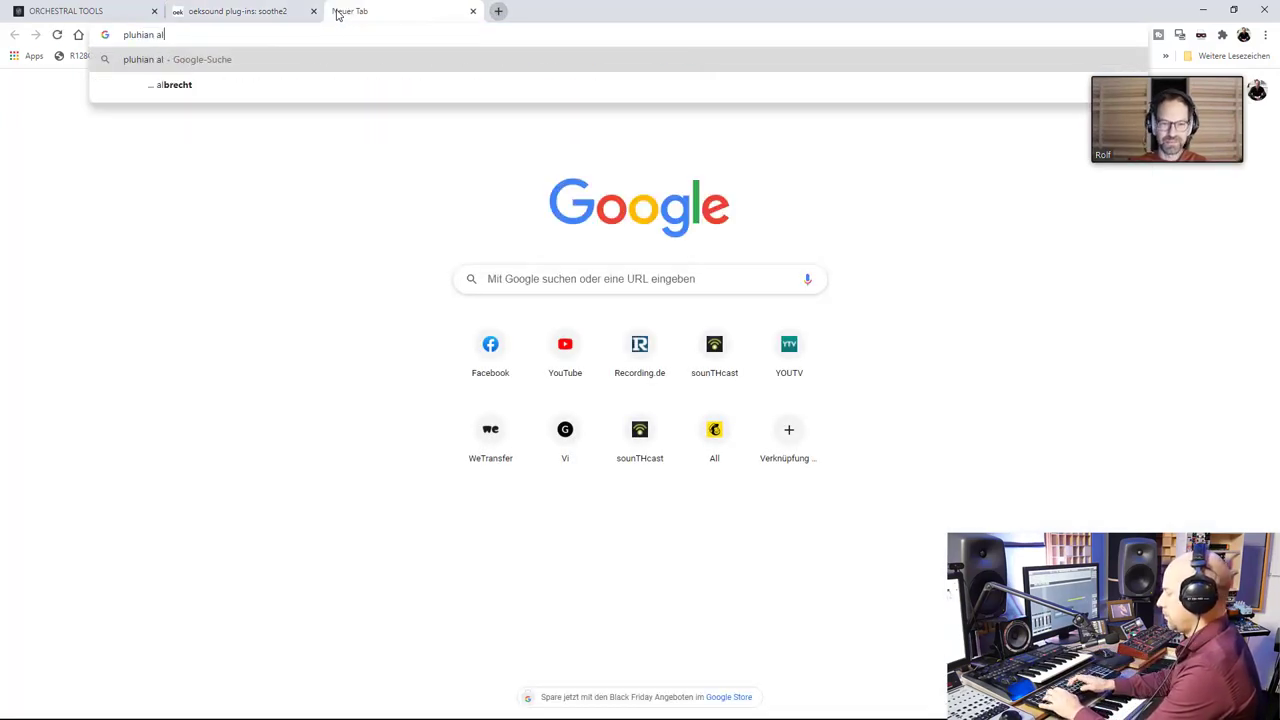
{"action": "key", "text": "BackSpace"}
{"action": "key", "text": "BackSpace"}
{"action": "type", "text": "cec dsm"}
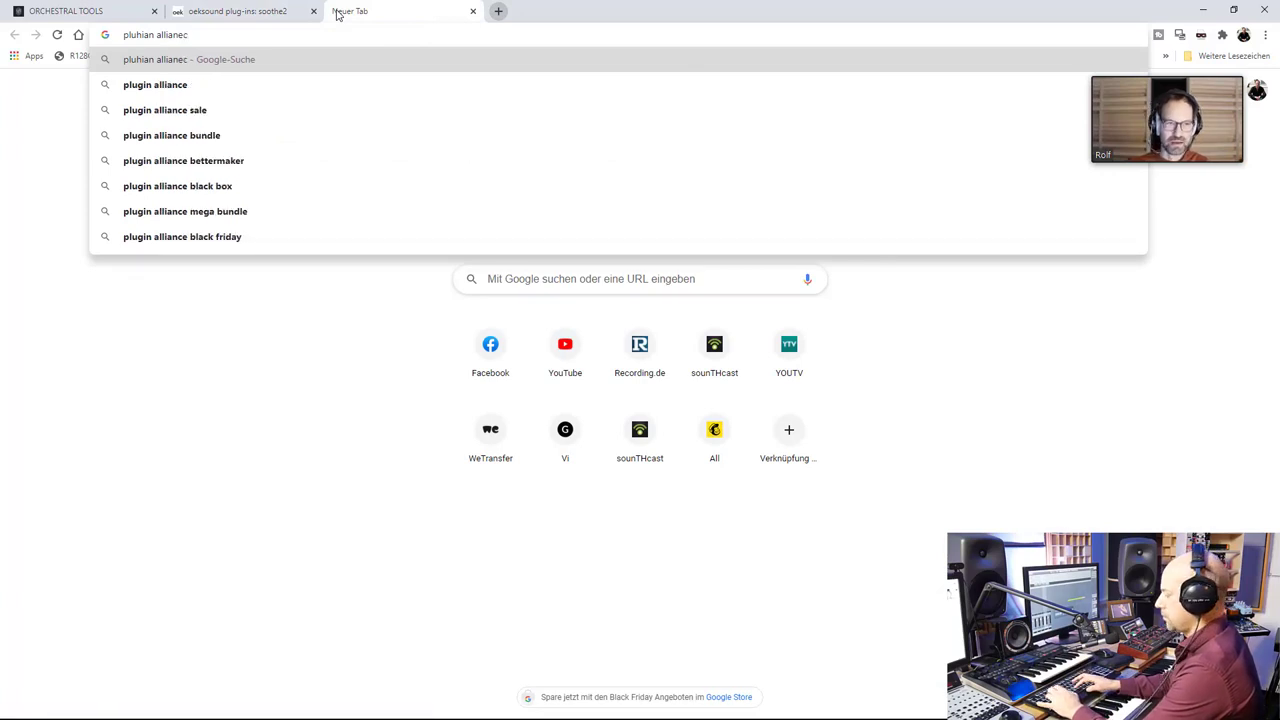
{"action": "key", "text": "Return"}
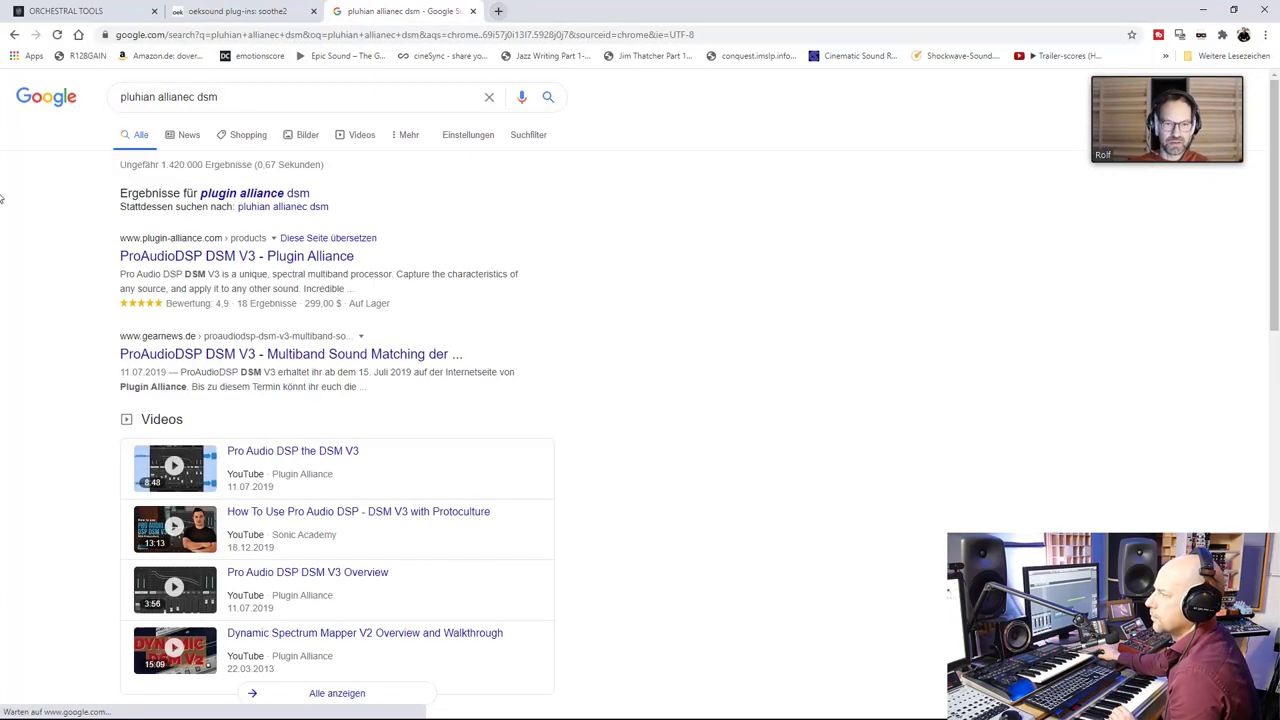
{"action": "left_click", "coordinate": [238, 196]}
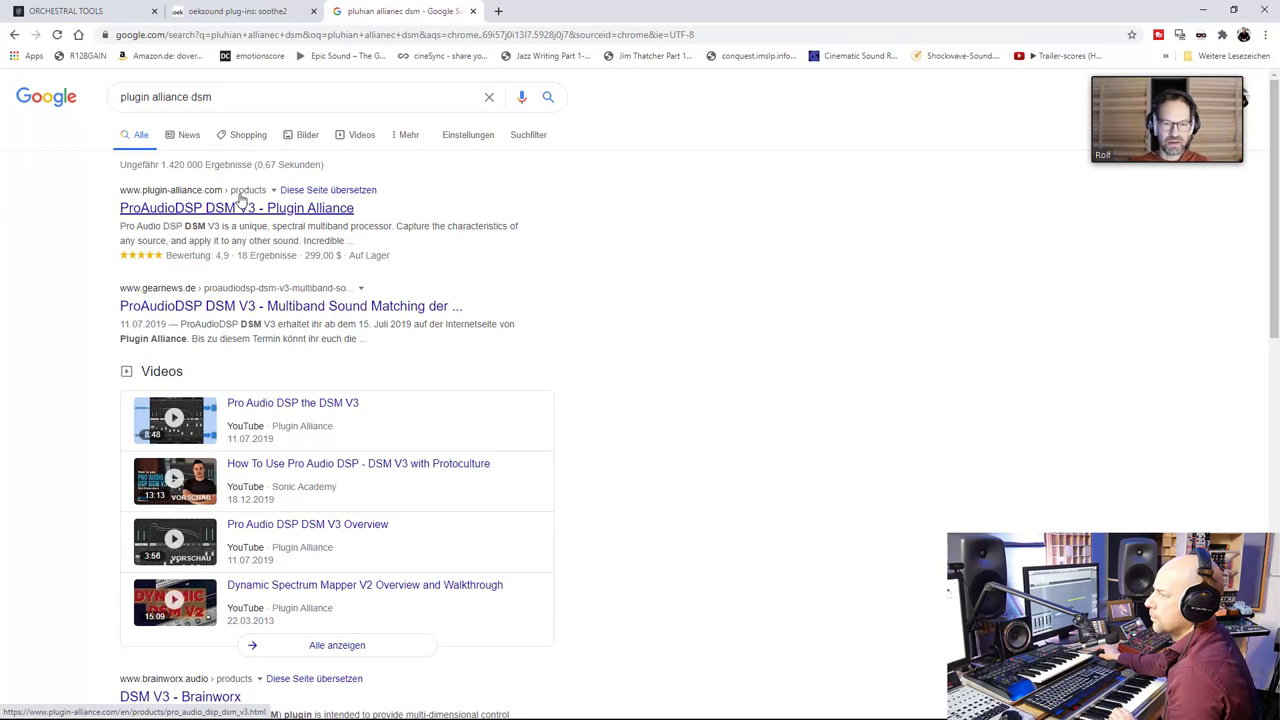
{"action": "left_click", "coordinate": [292, 210]}
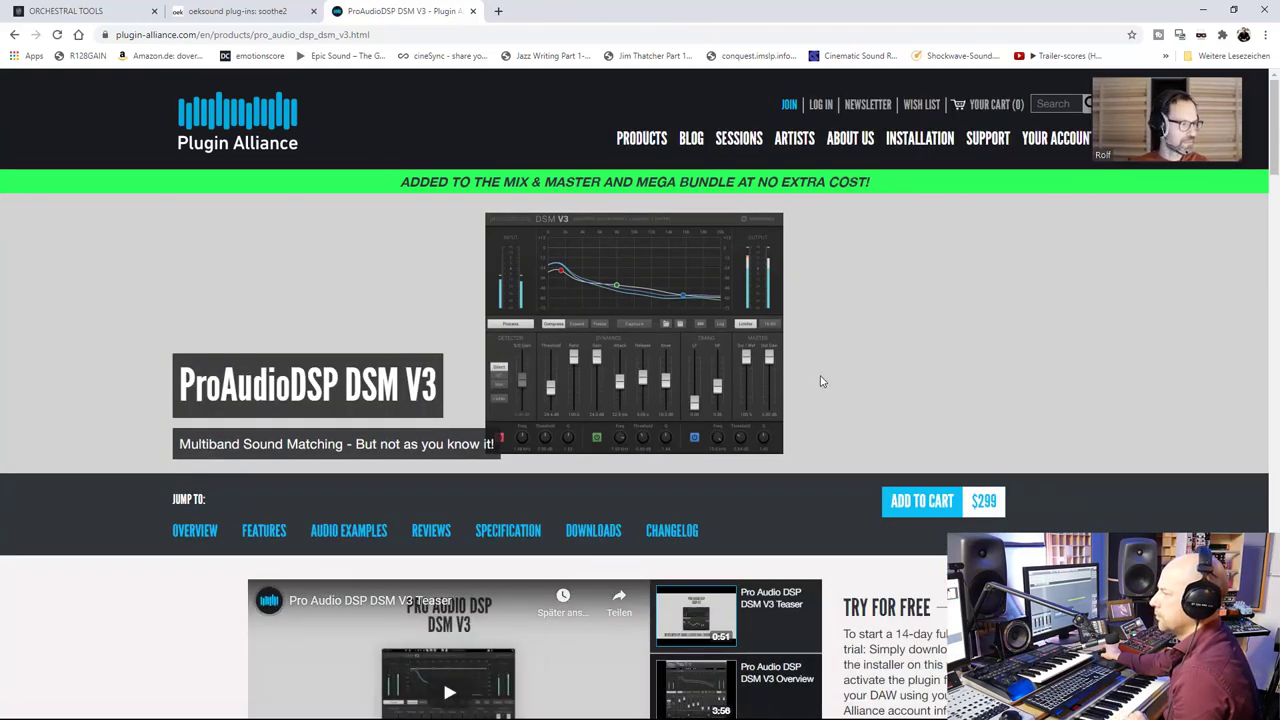
Compare the DSM V3 product page with the soothe2 page and return to DSM V3.
{"action": "scroll", "coordinate": [821, 381], "scroll_direction": "down", "scroll_amount": 3}
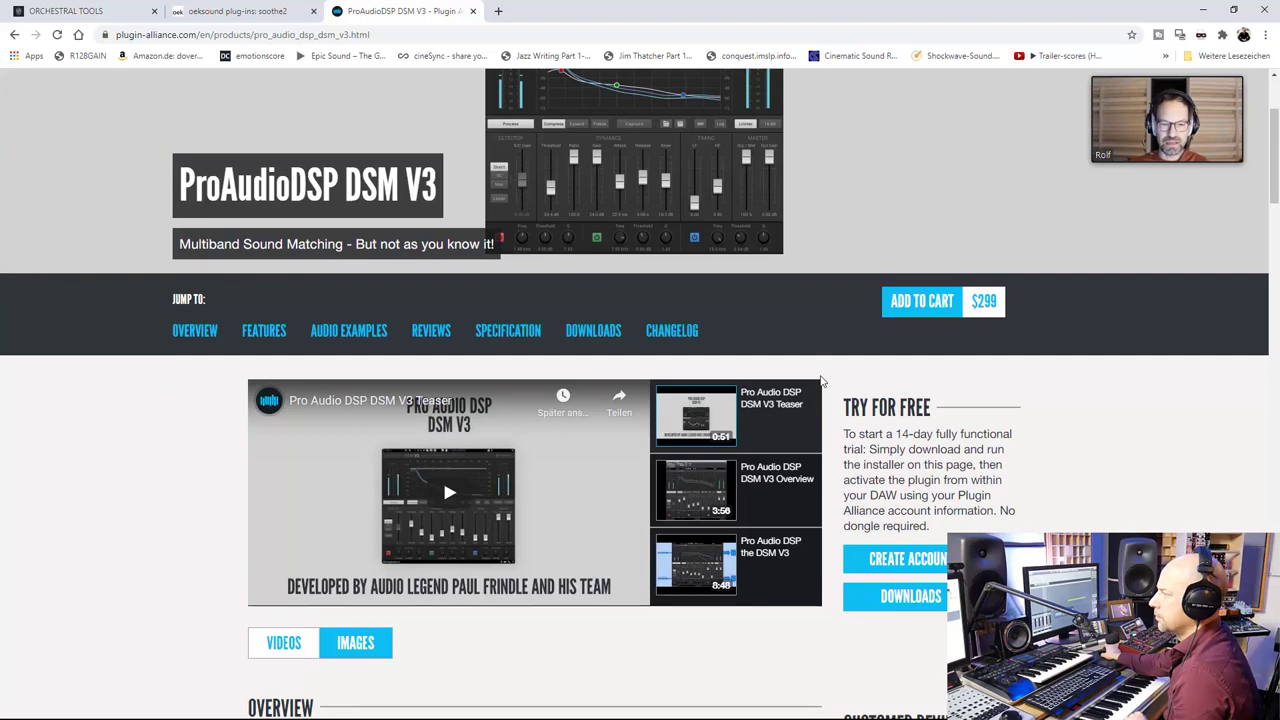
{"action": "scroll", "coordinate": [821, 381], "scroll_direction": "up", "scroll_amount": 2}
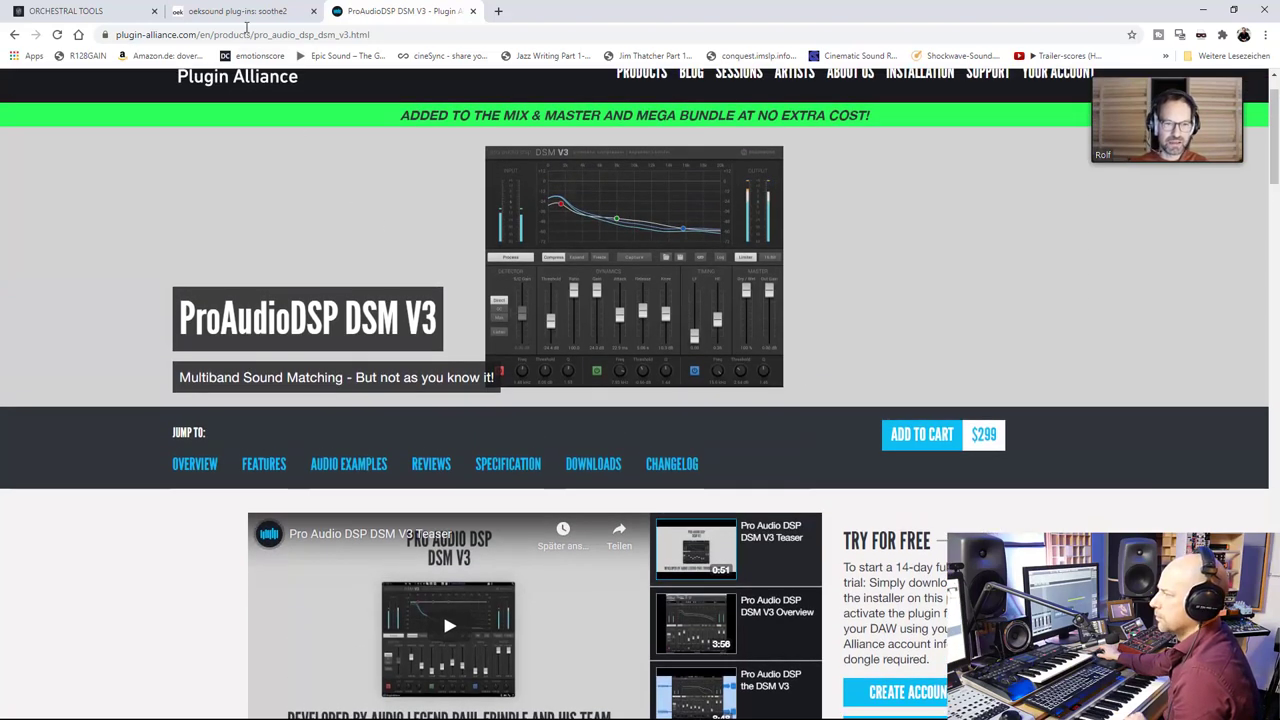
{"action": "left_click", "coordinate": [236, 12]}
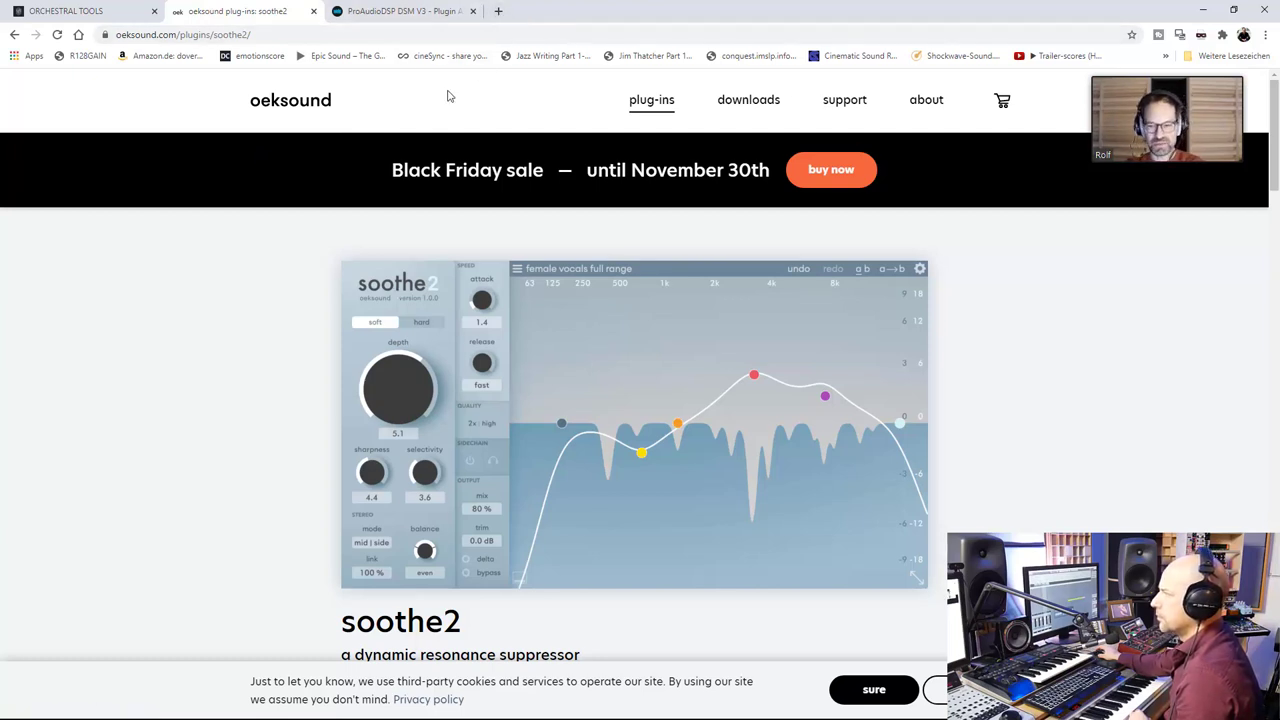
{"action": "left_click", "coordinate": [403, 12]}
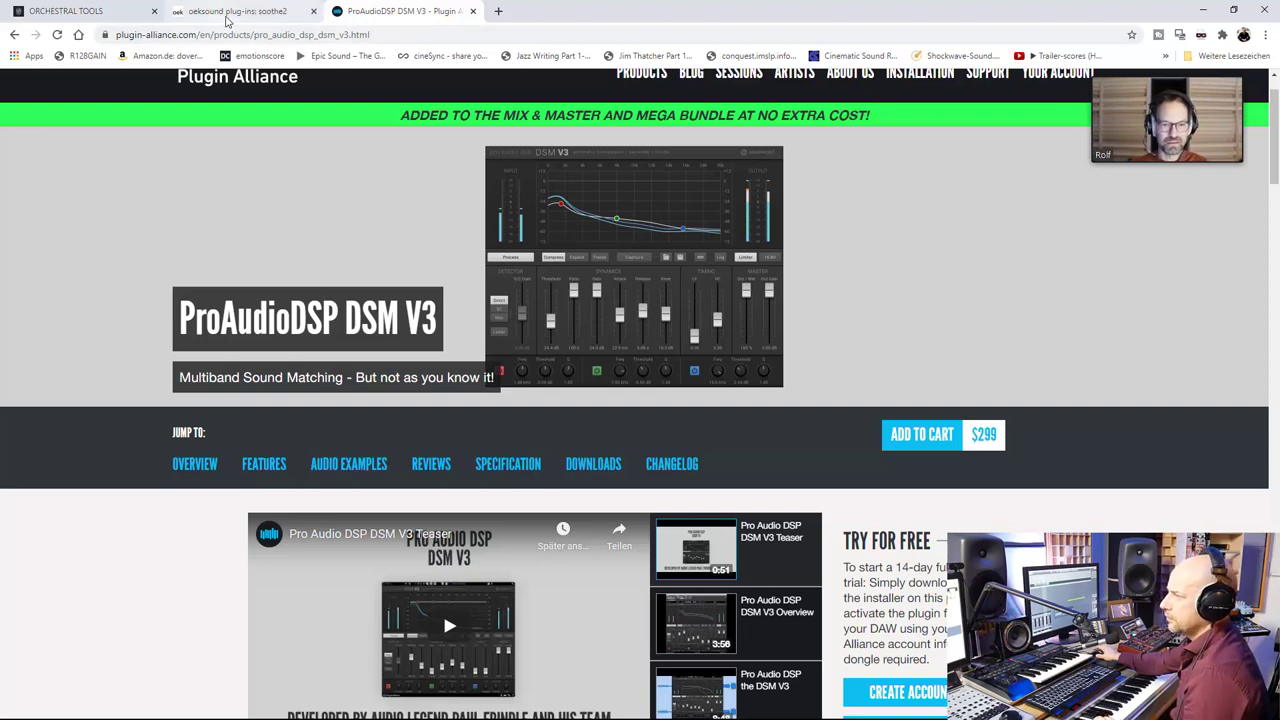
Examine the DSM V3 page's price, overview, features and customer reviews.
{"action": "scroll", "coordinate": [280, 214], "scroll_direction": "up", "scroll_amount": 1}
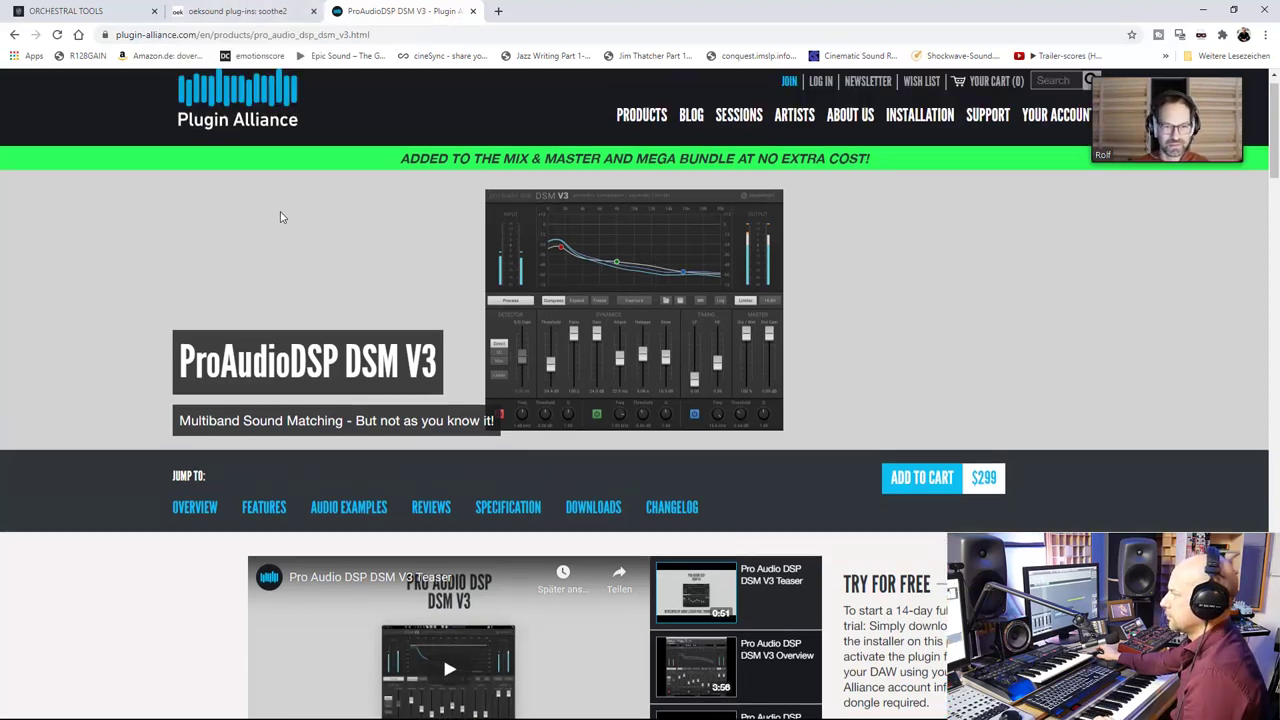
{"action": "scroll", "coordinate": [281, 216], "scroll_direction": "down", "scroll_amount": 5}
{"action": "scroll", "coordinate": [281, 216], "scroll_direction": "down", "scroll_amount": 3}
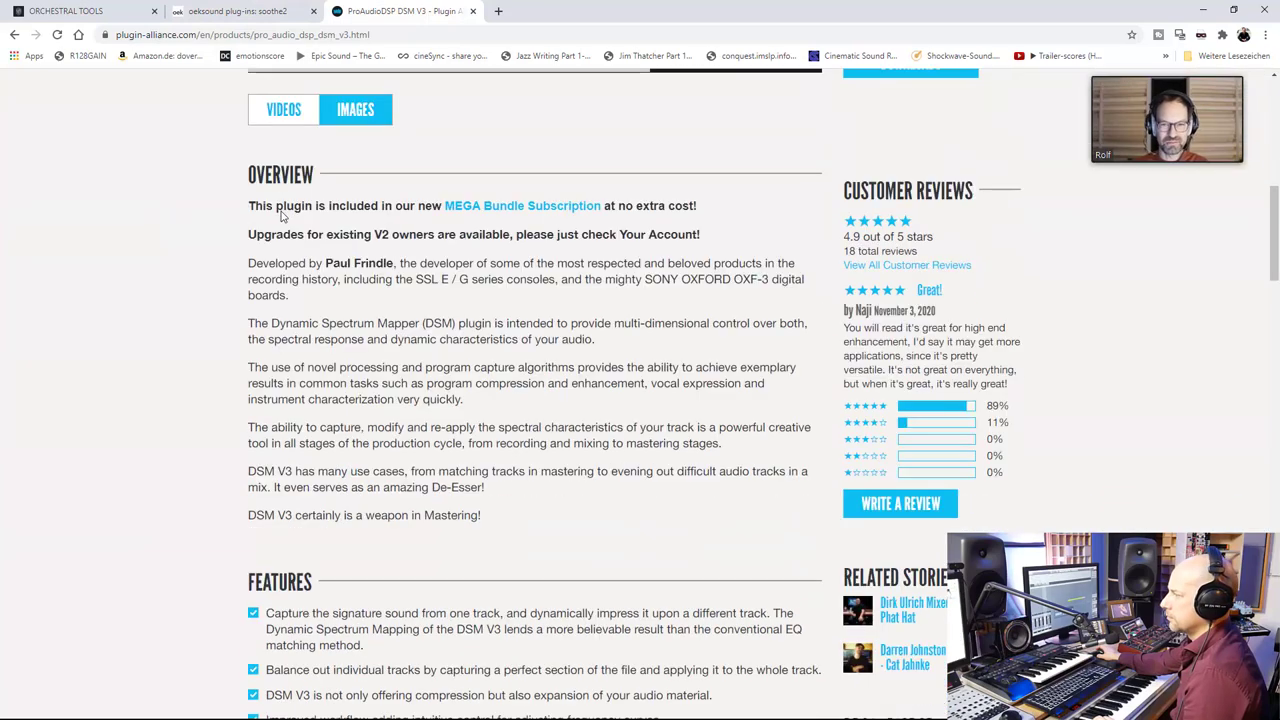
{"action": "scroll", "coordinate": [281, 211], "scroll_direction": "down", "scroll_amount": 4}
{"action": "scroll", "coordinate": [280, 209], "scroll_direction": "up", "scroll_amount": 11}
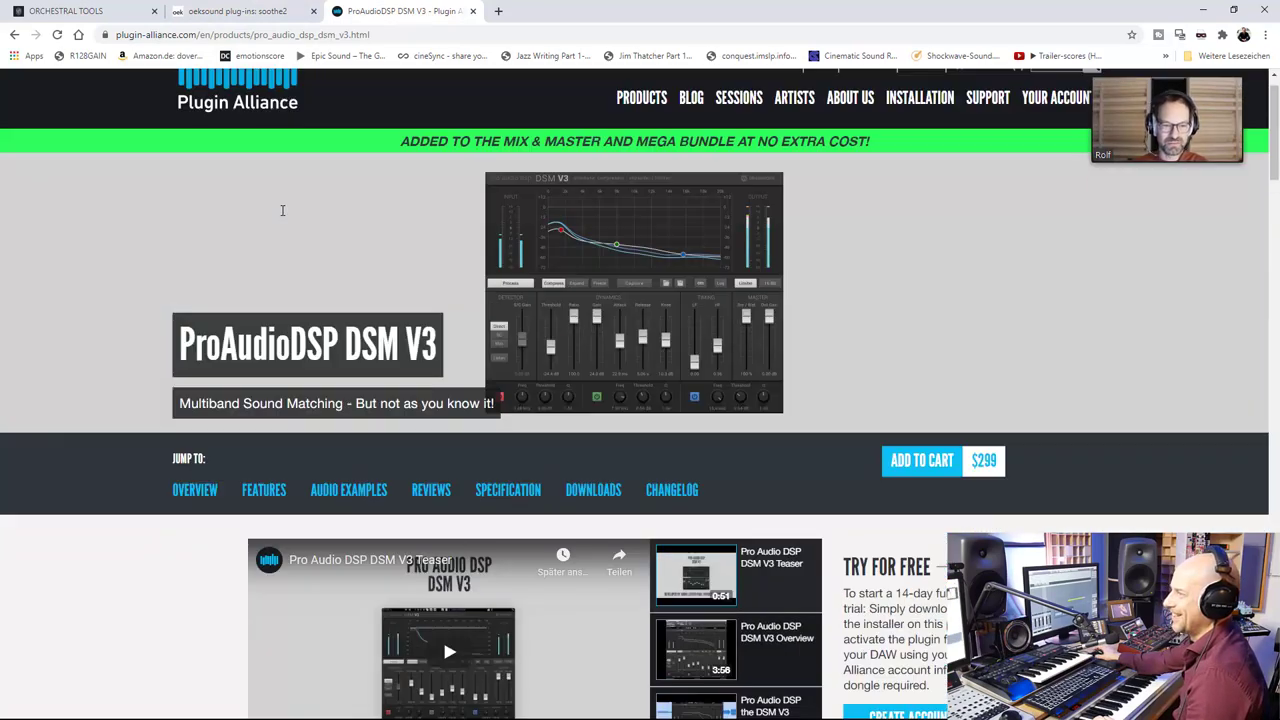
Search for the Gullfoss plugin in a new browser tab and open the Soundtheory website from the results.
{"action": "left_click", "coordinate": [497, 11]}
{"action": "type", "text": "gulfoss"}
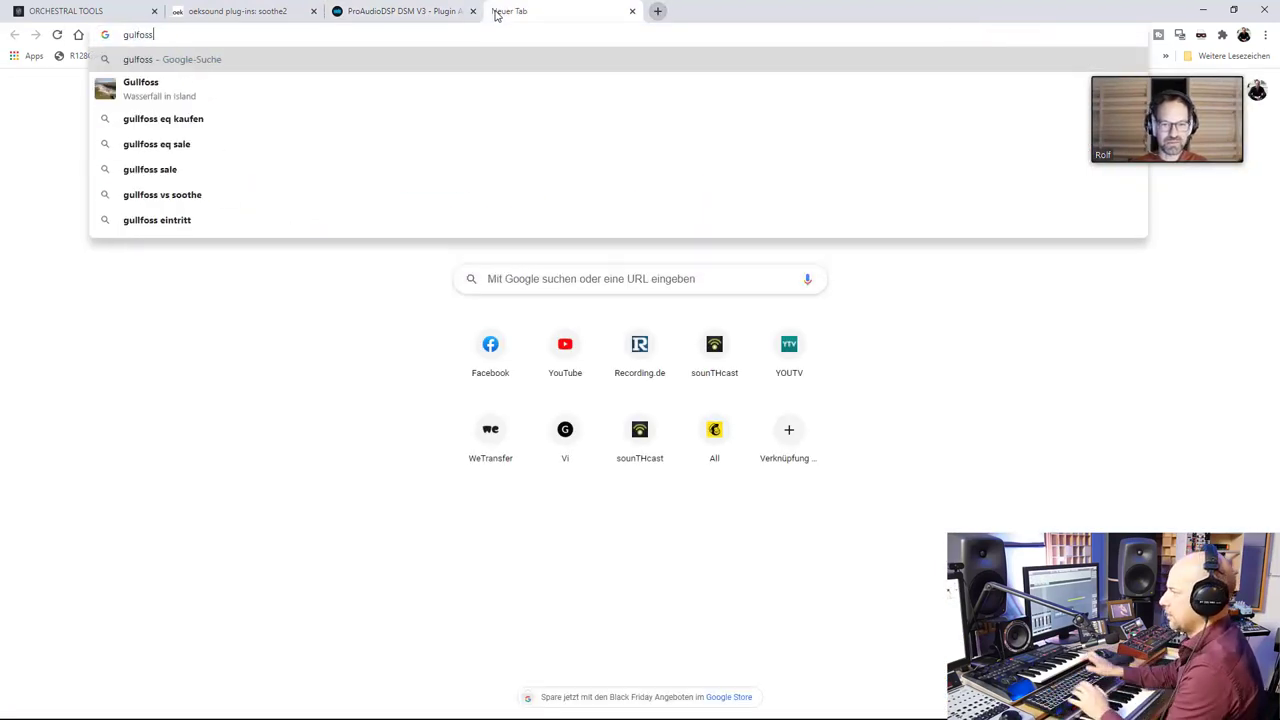
{"action": "key", "text": "Return"}
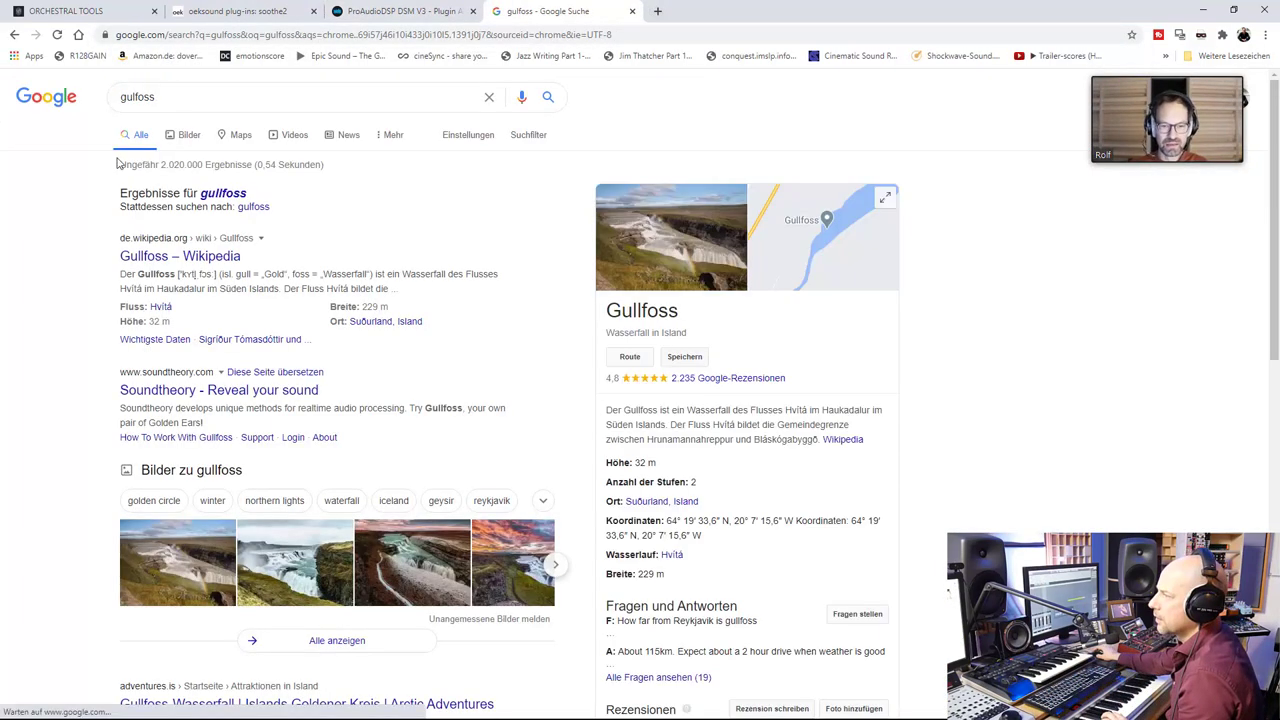
{"action": "left_click", "coordinate": [190, 91]}
{"action": "type", "text": "pl"}
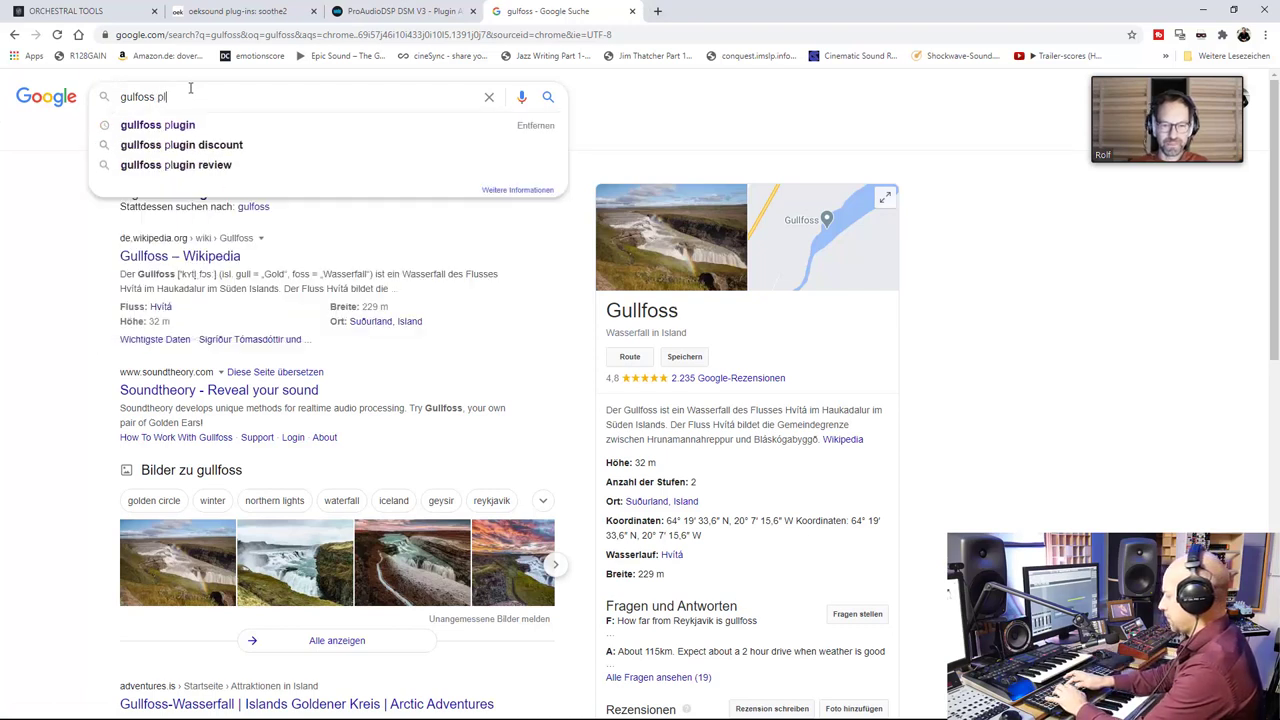
{"action": "type", "text": "ugin"}
{"action": "key", "text": "Return"}
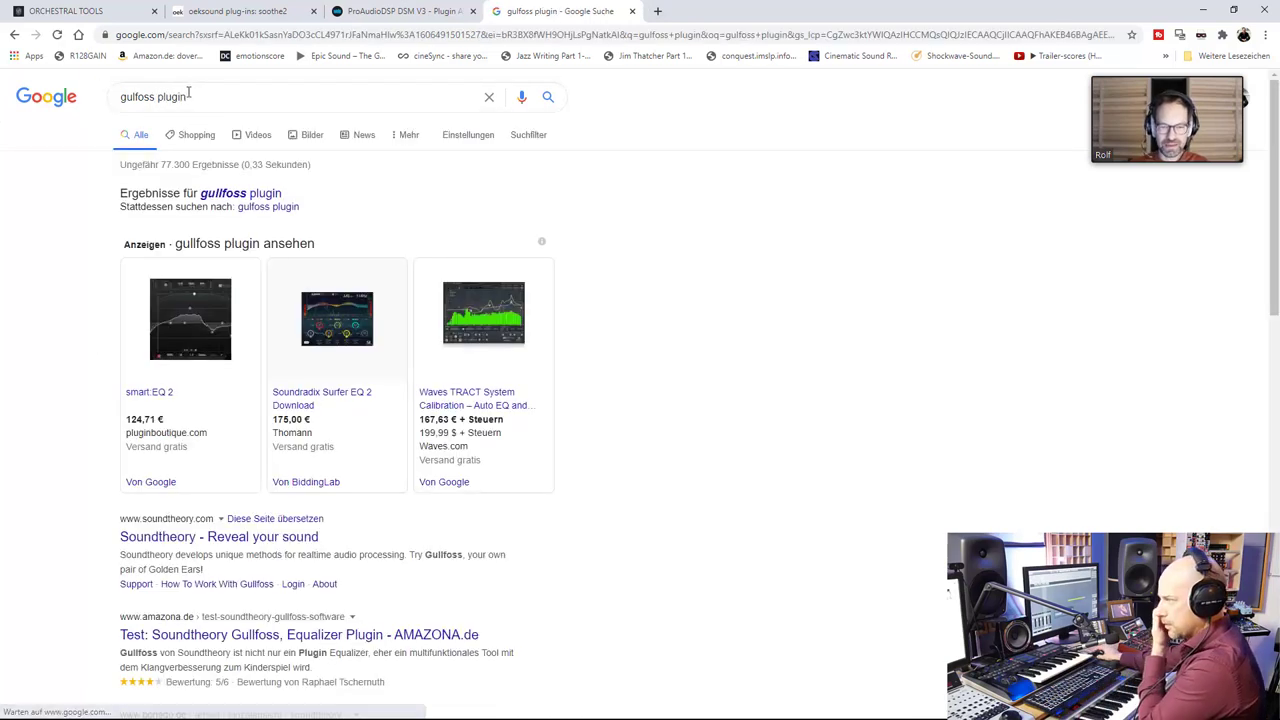
{"action": "left_click", "coordinate": [215, 537]}
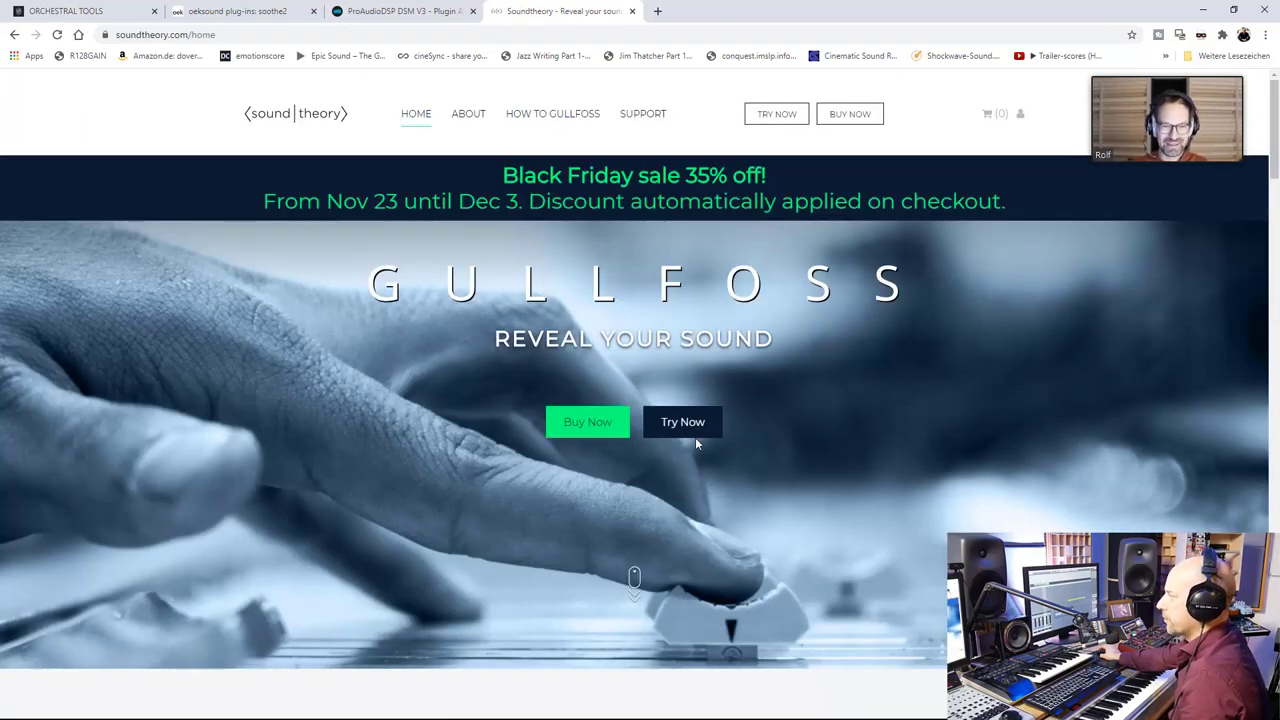
Examine Gullfoss's introduction and Take control section, and compare the page with the DSM V3 product page.
{"action": "scroll", "coordinate": [697, 443], "scroll_direction": "down", "scroll_amount": 2}
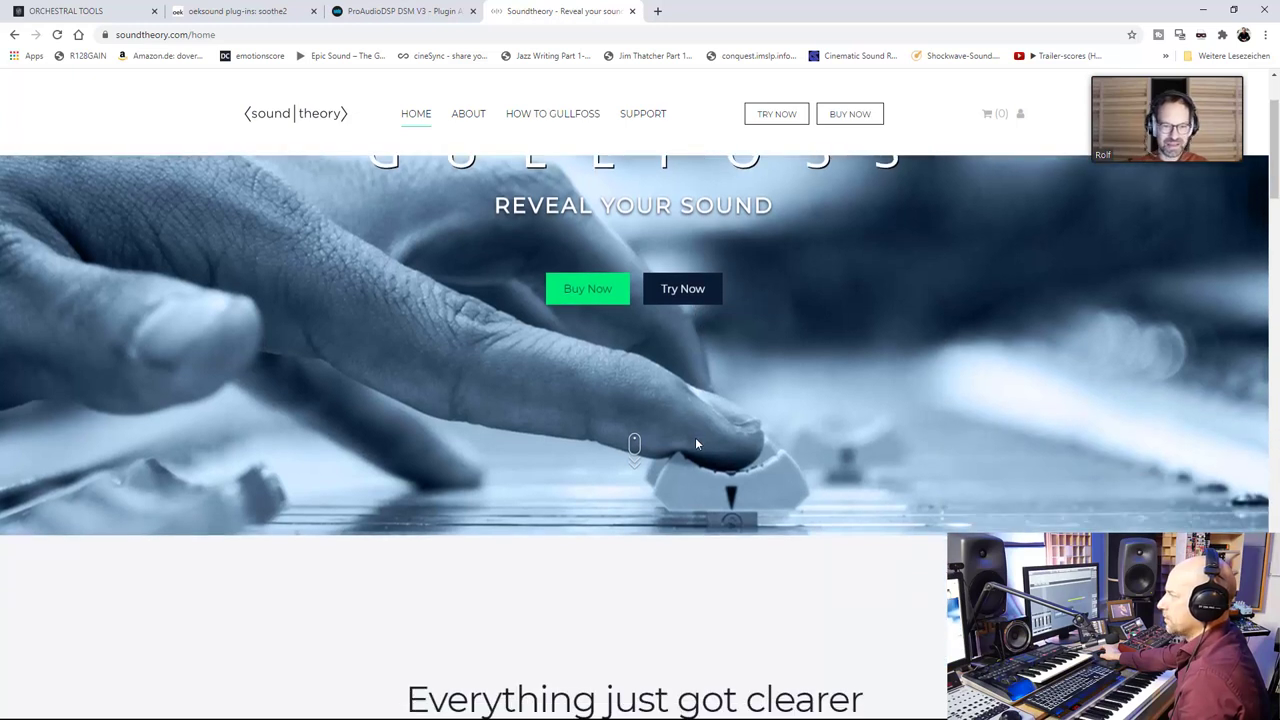
{"action": "scroll", "coordinate": [697, 443], "scroll_direction": "down", "scroll_amount": 2}
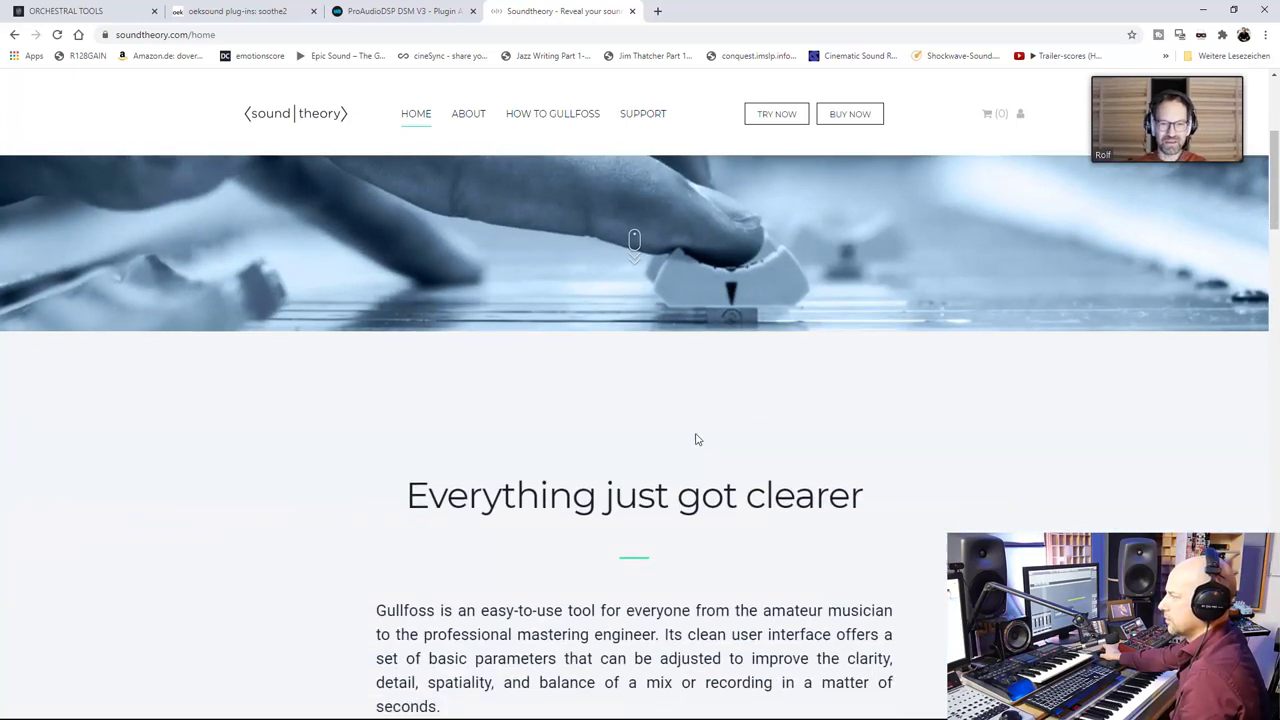
{"action": "scroll", "coordinate": [697, 440], "scroll_direction": "down", "scroll_amount": 1}
{"action": "scroll", "coordinate": [697, 440], "scroll_direction": "down", "scroll_amount": 1}
{"action": "scroll", "coordinate": [697, 440], "scroll_direction": "down", "scroll_amount": 2}
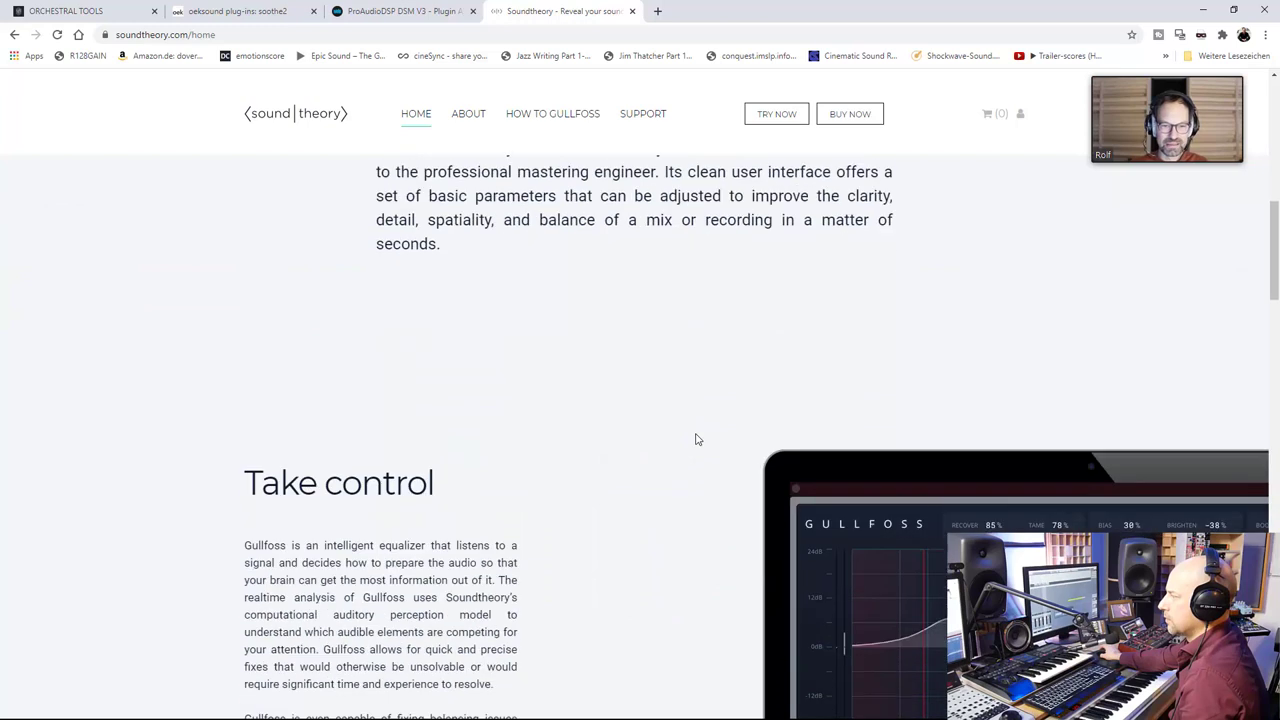
{"action": "scroll", "coordinate": [697, 440], "scroll_direction": "down", "scroll_amount": 2}
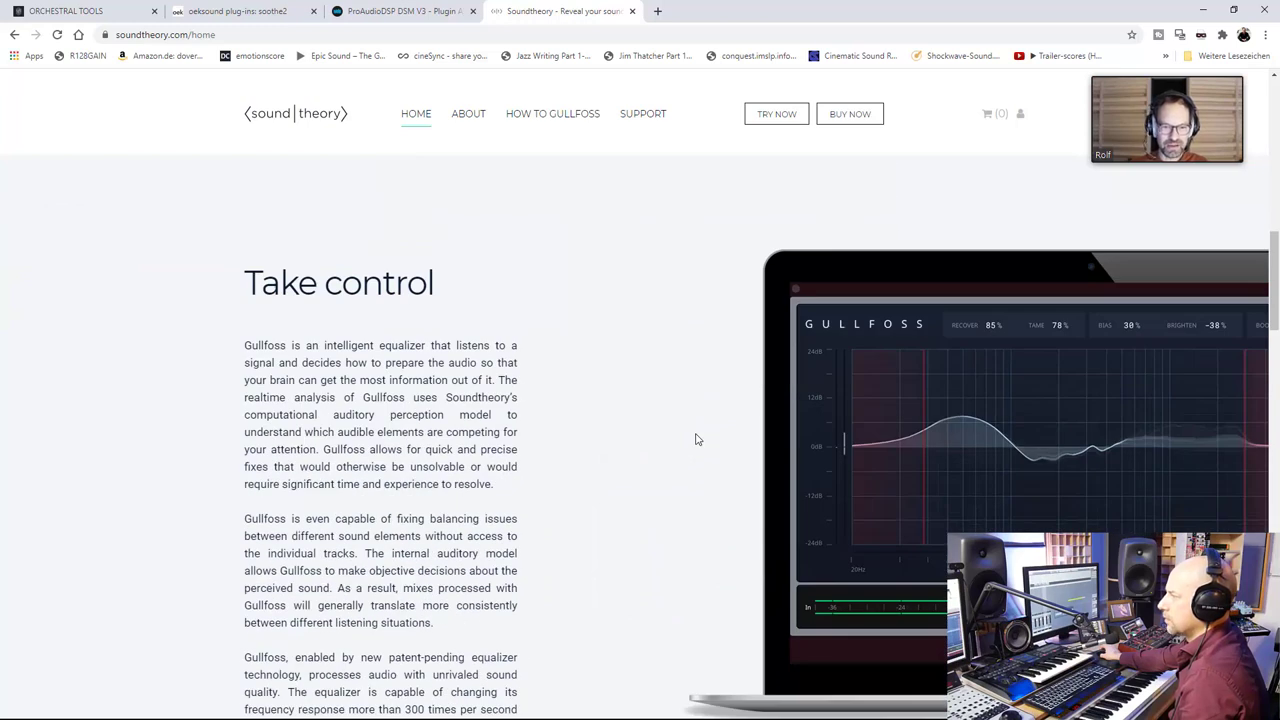
{"action": "scroll", "coordinate": [697, 440], "scroll_direction": "up", "scroll_amount": 3}
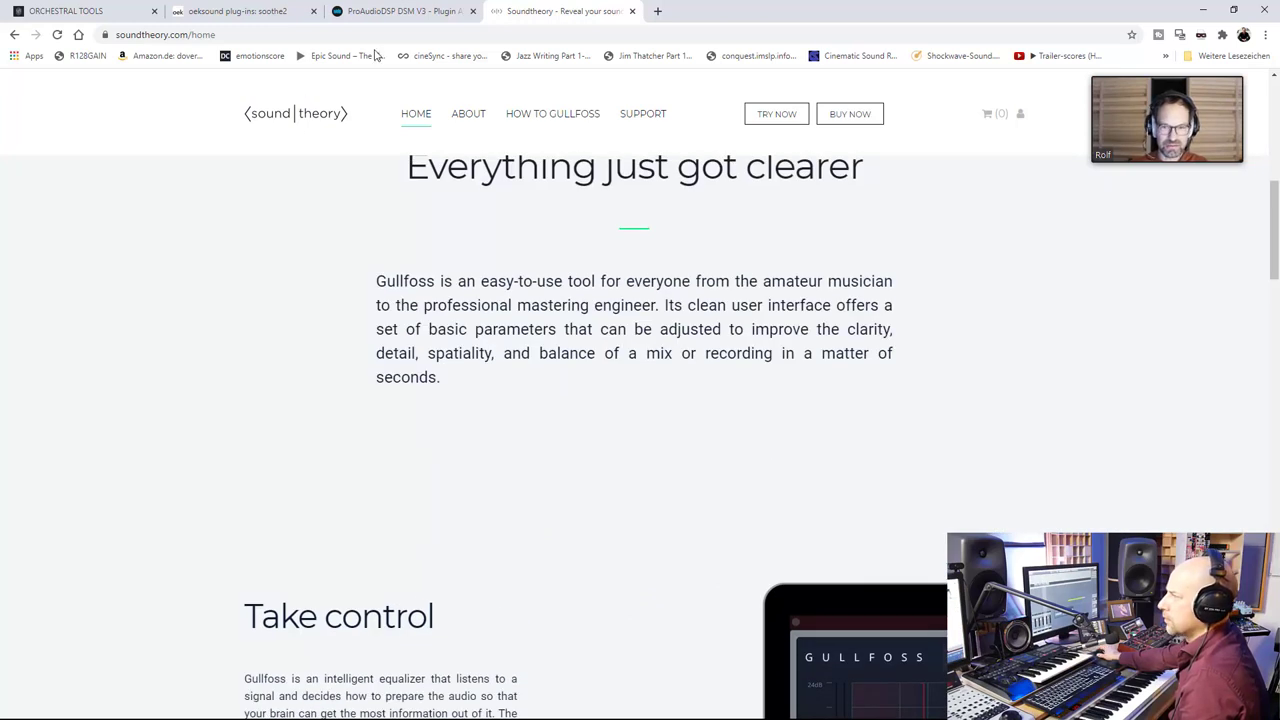
{"action": "left_click", "coordinate": [400, 12]}
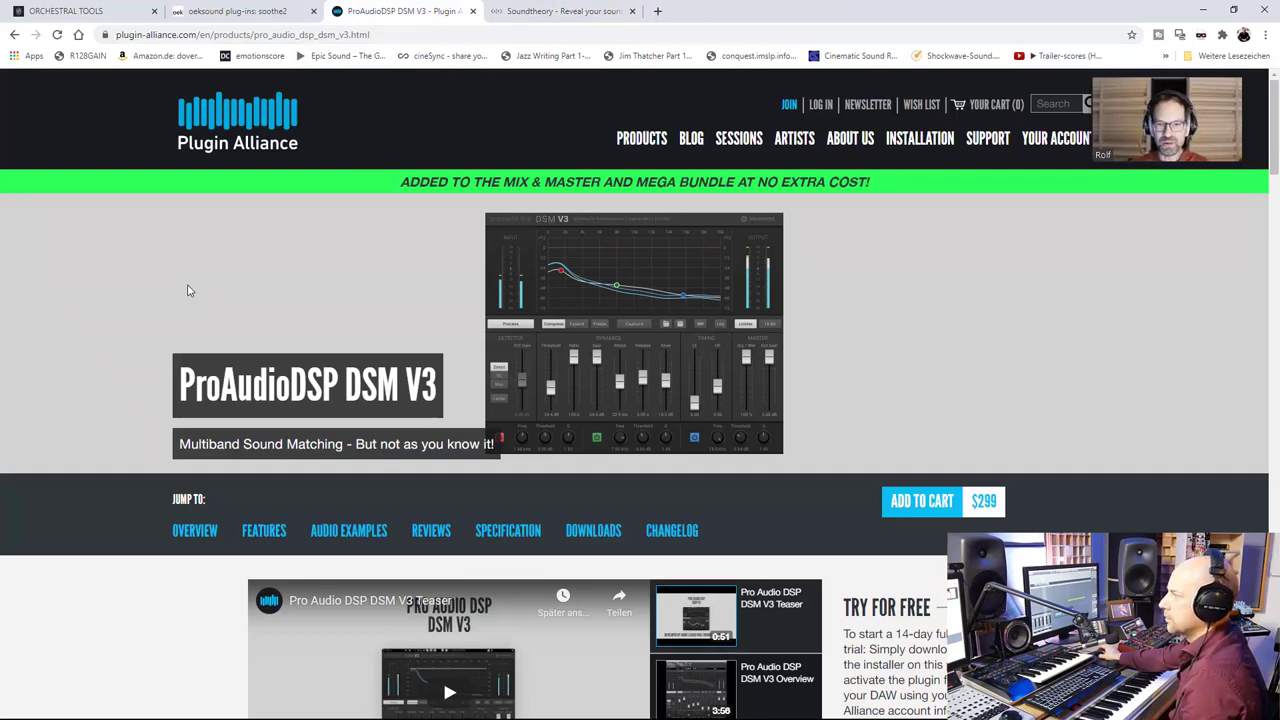
{"action": "left_click", "coordinate": [552, 12]}
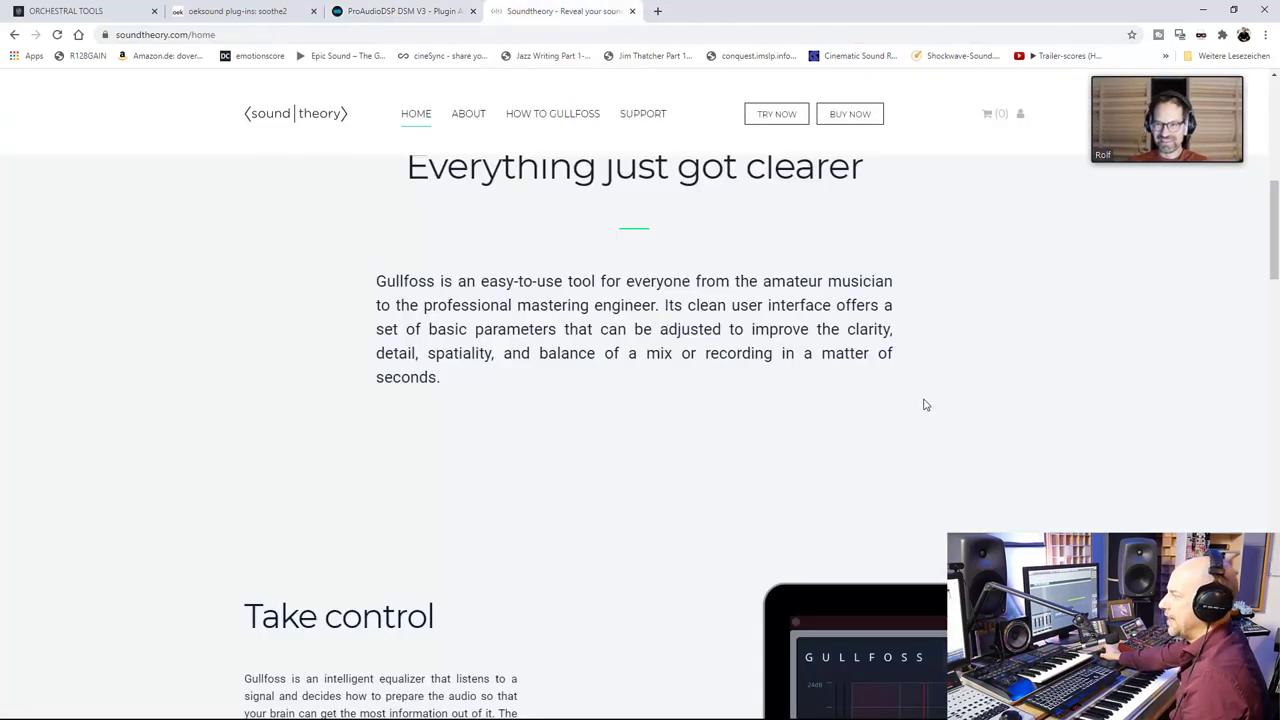
Add the Gullfoss license to the shopping cart to check its sale price, and go back to the home page.
{"action": "scroll", "coordinate": [925, 404], "scroll_direction": "up", "scroll_amount": 6}
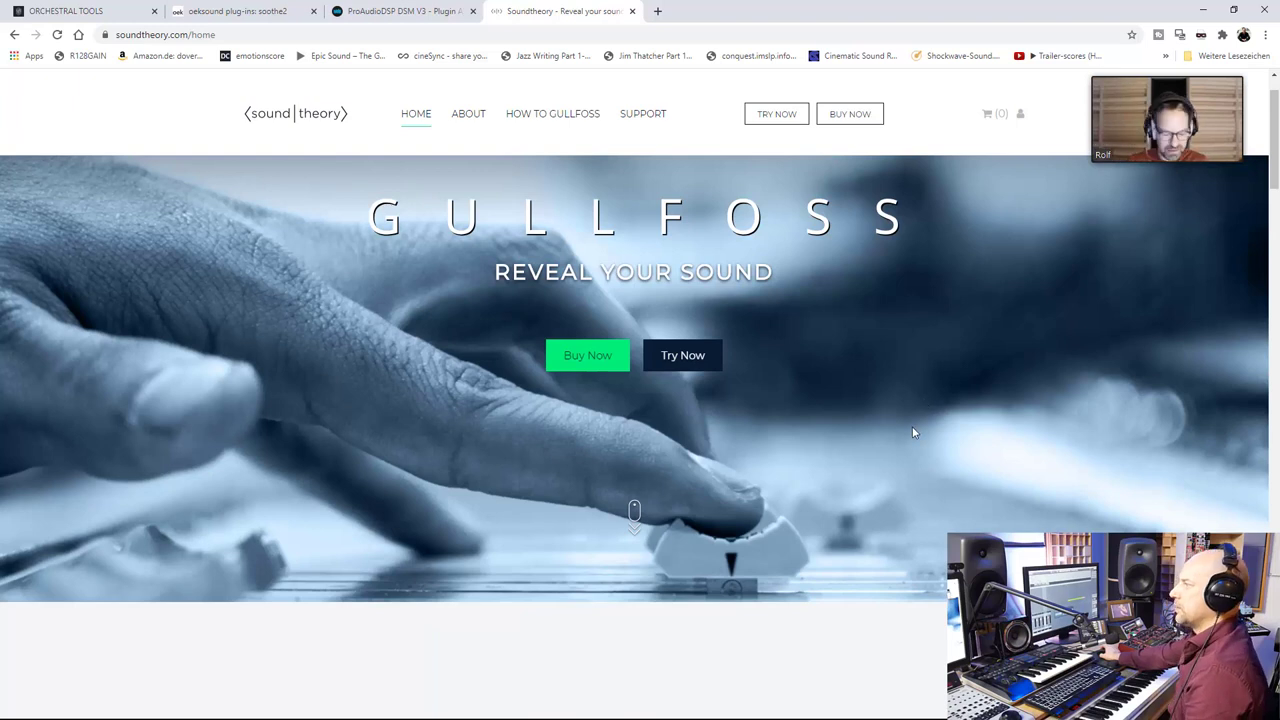
{"action": "scroll", "coordinate": [825, 498], "scroll_direction": "down", "scroll_amount": 5}
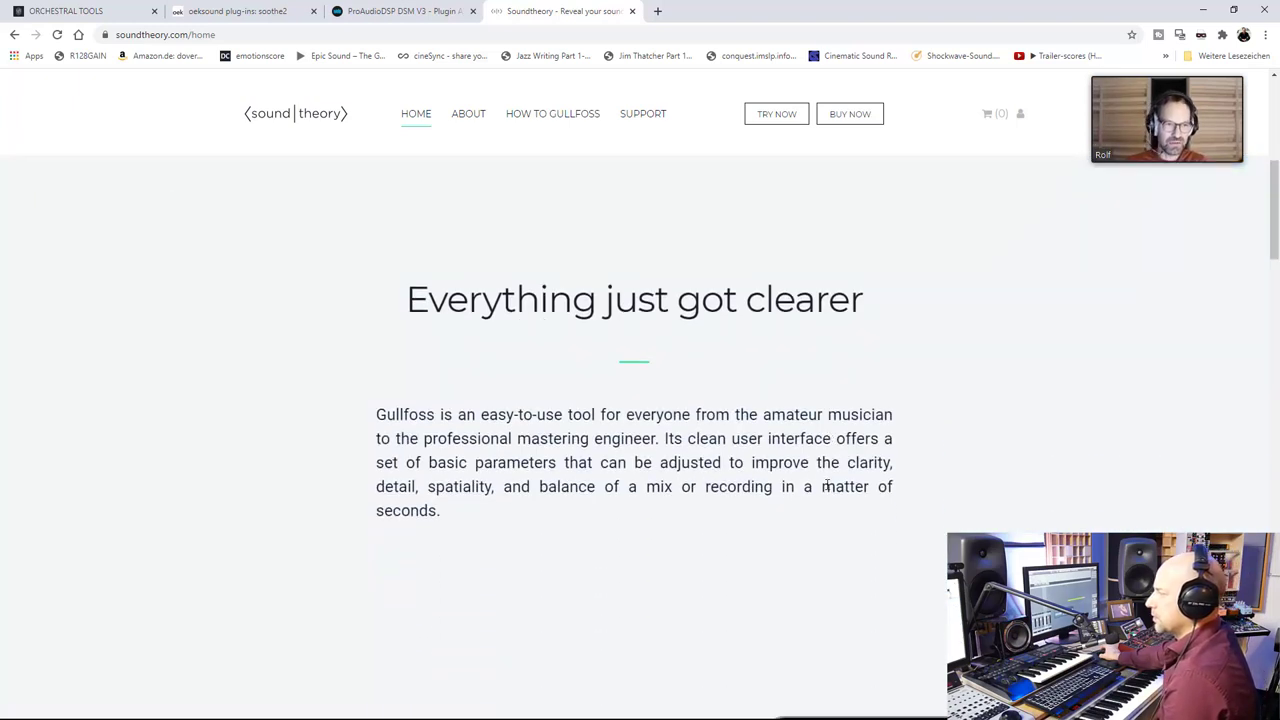
{"action": "scroll", "coordinate": [825, 486], "scroll_direction": "down", "scroll_amount": 5}
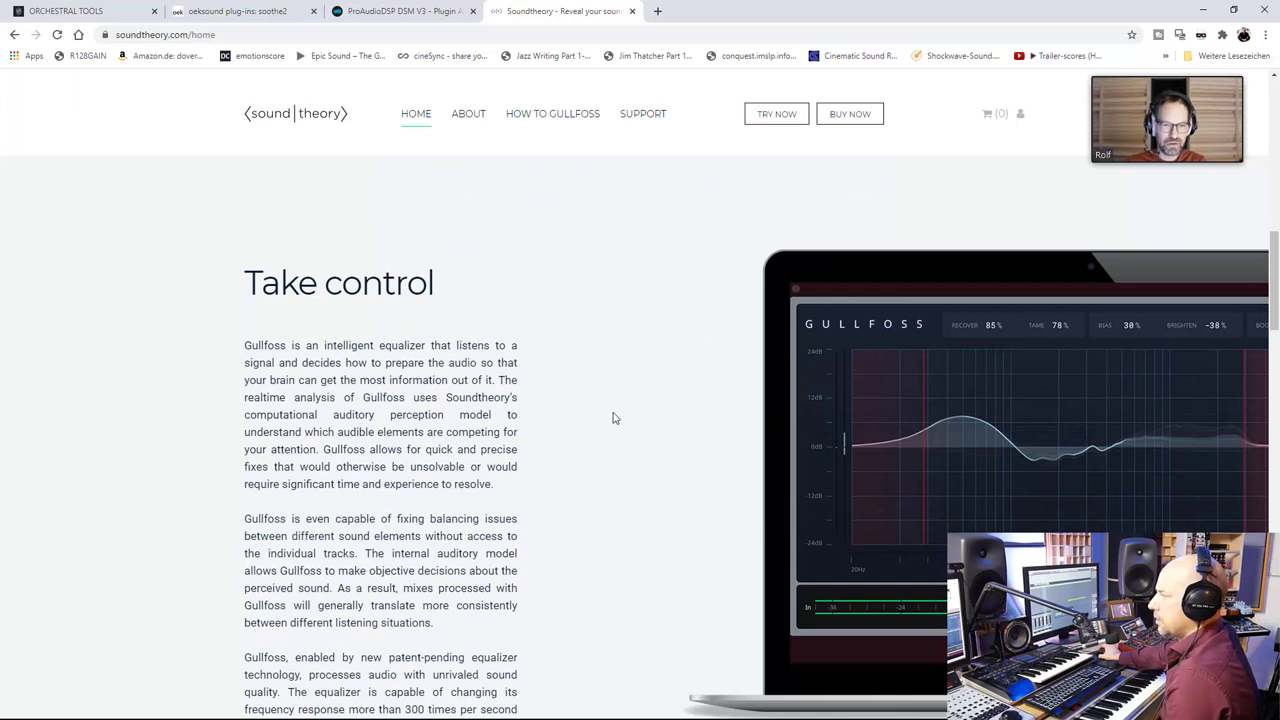
{"action": "scroll", "coordinate": [614, 418], "scroll_direction": "up", "scroll_amount": 8}
{"action": "scroll", "coordinate": [612, 411], "scroll_direction": "down", "scroll_amount": 6}
{"action": "scroll", "coordinate": [608, 417], "scroll_direction": "up", "scroll_amount": 8}
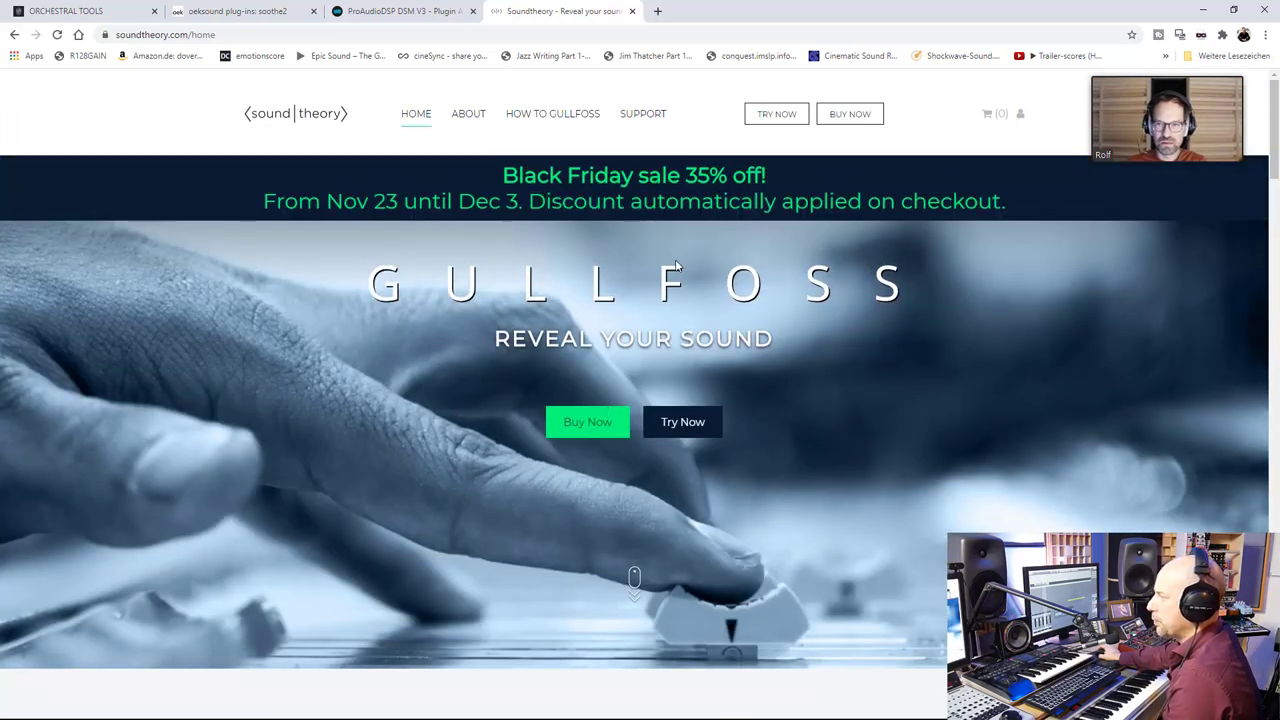
{"action": "left_click", "coordinate": [591, 428]}
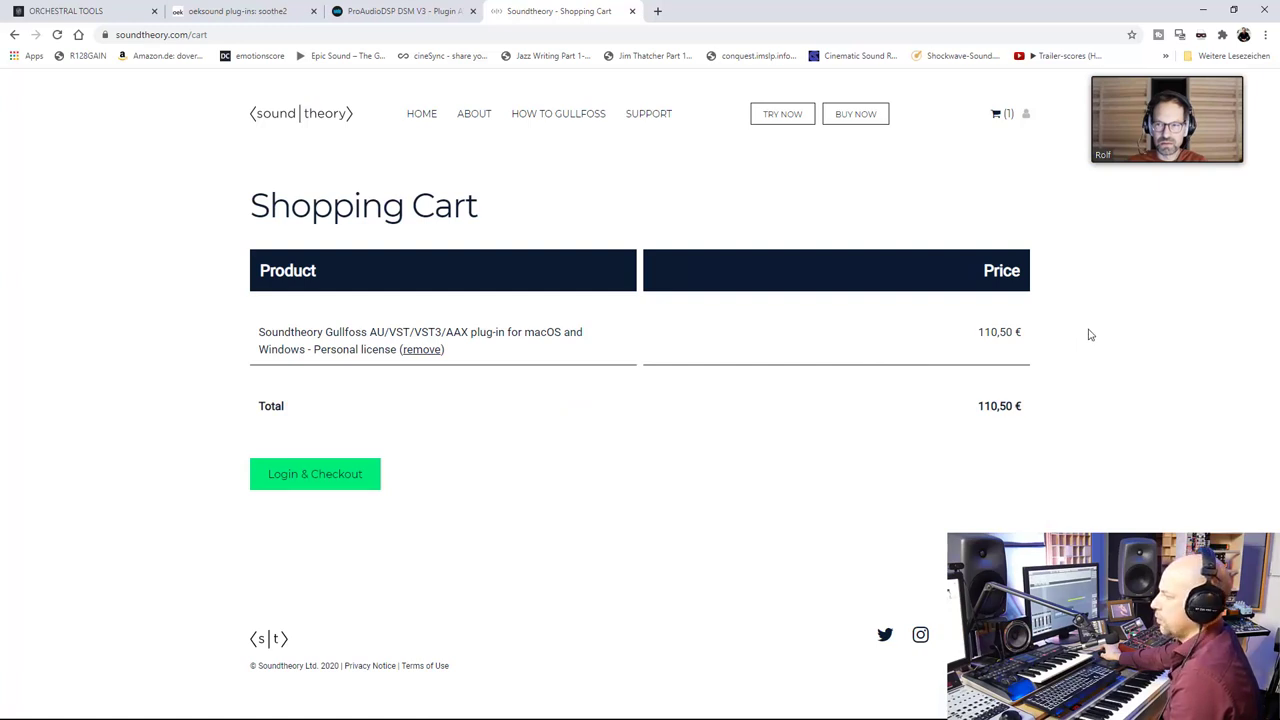
{"action": "left_click", "coordinate": [15, 35]}
Examine the Gullfoss description, the before/after audio examples and the testimonials on the Soundtheory home page.
{"action": "scroll", "coordinate": [171, 203], "scroll_direction": "down", "scroll_amount": 5}
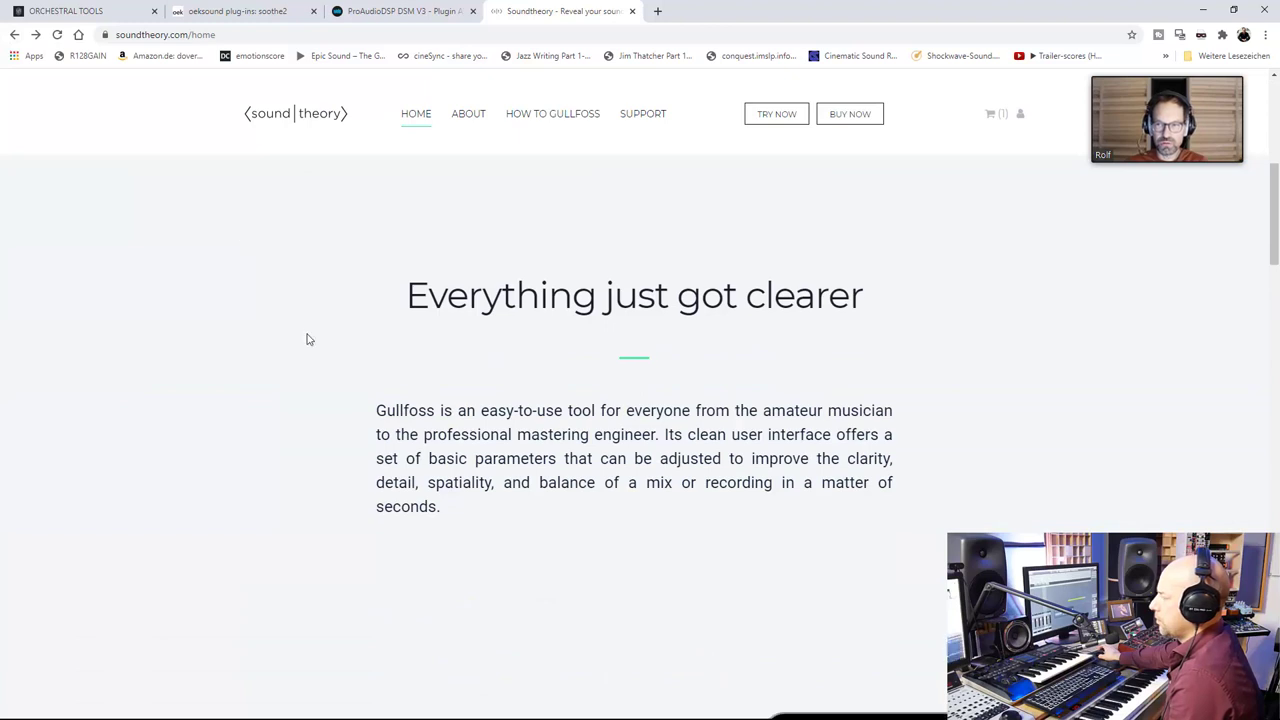
{"action": "scroll", "coordinate": [307, 339], "scroll_direction": "down", "scroll_amount": 3}
{"action": "scroll", "coordinate": [311, 322], "scroll_direction": "down", "scroll_amount": 3}
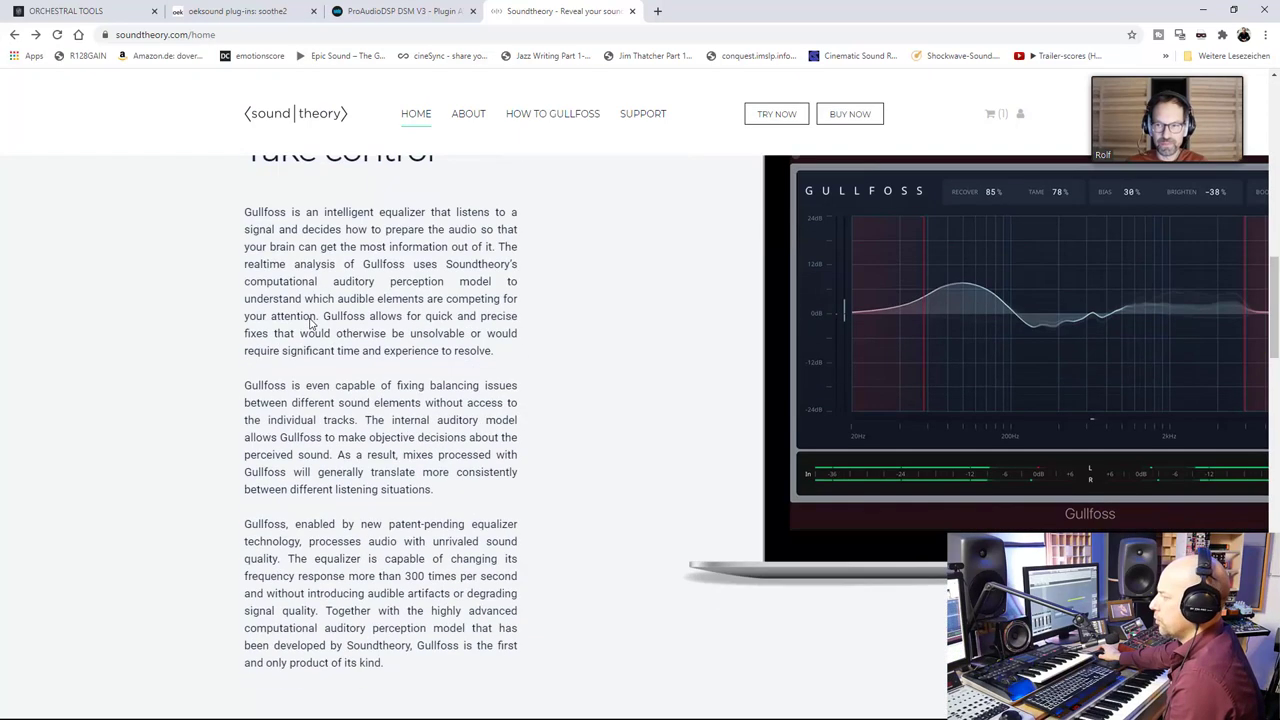
{"action": "scroll", "coordinate": [245, 287], "scroll_direction": "up", "scroll_amount": 1}
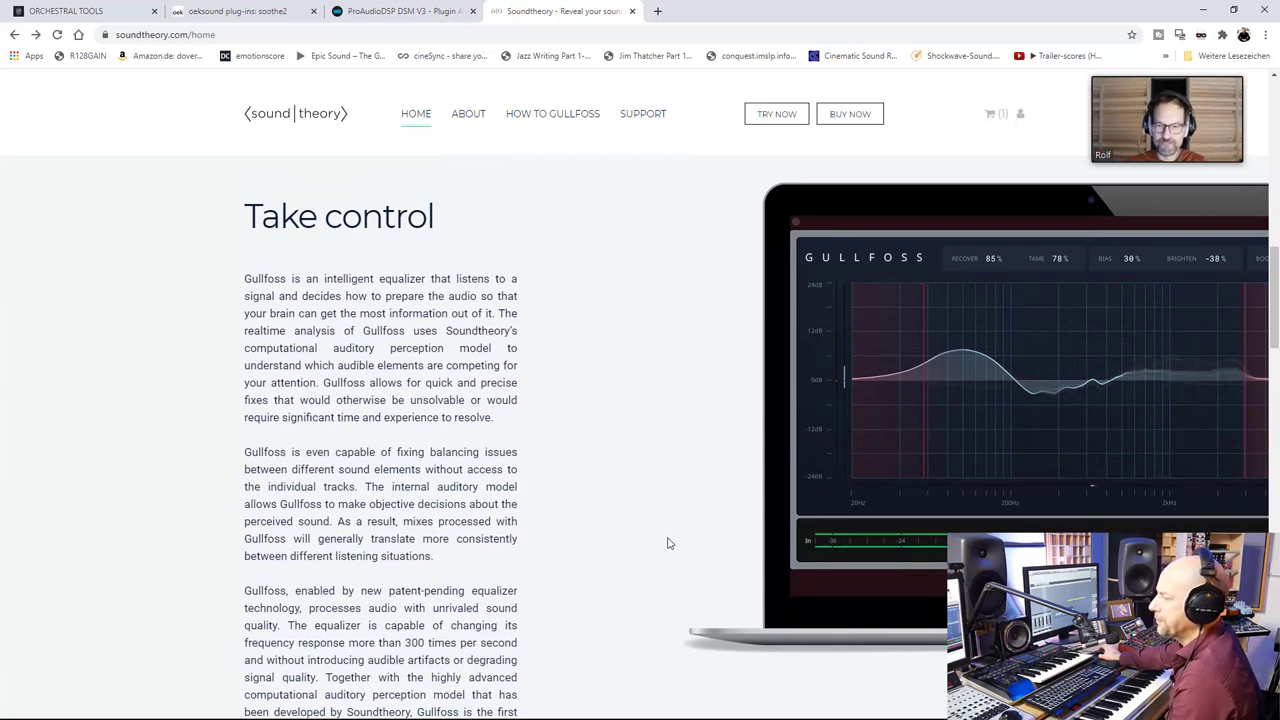
{"action": "scroll", "coordinate": [669, 543], "scroll_direction": "down", "scroll_amount": 4}
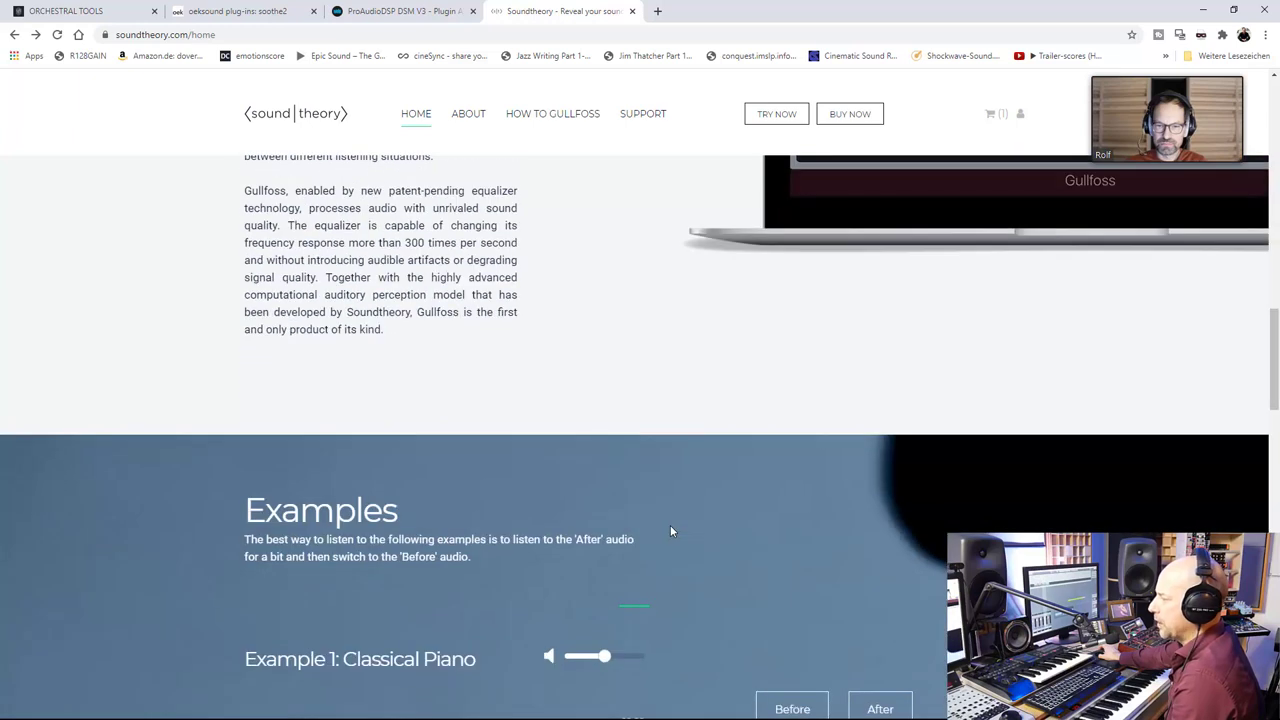
{"action": "scroll", "coordinate": [683, 512], "scroll_direction": "up", "scroll_amount": 4}
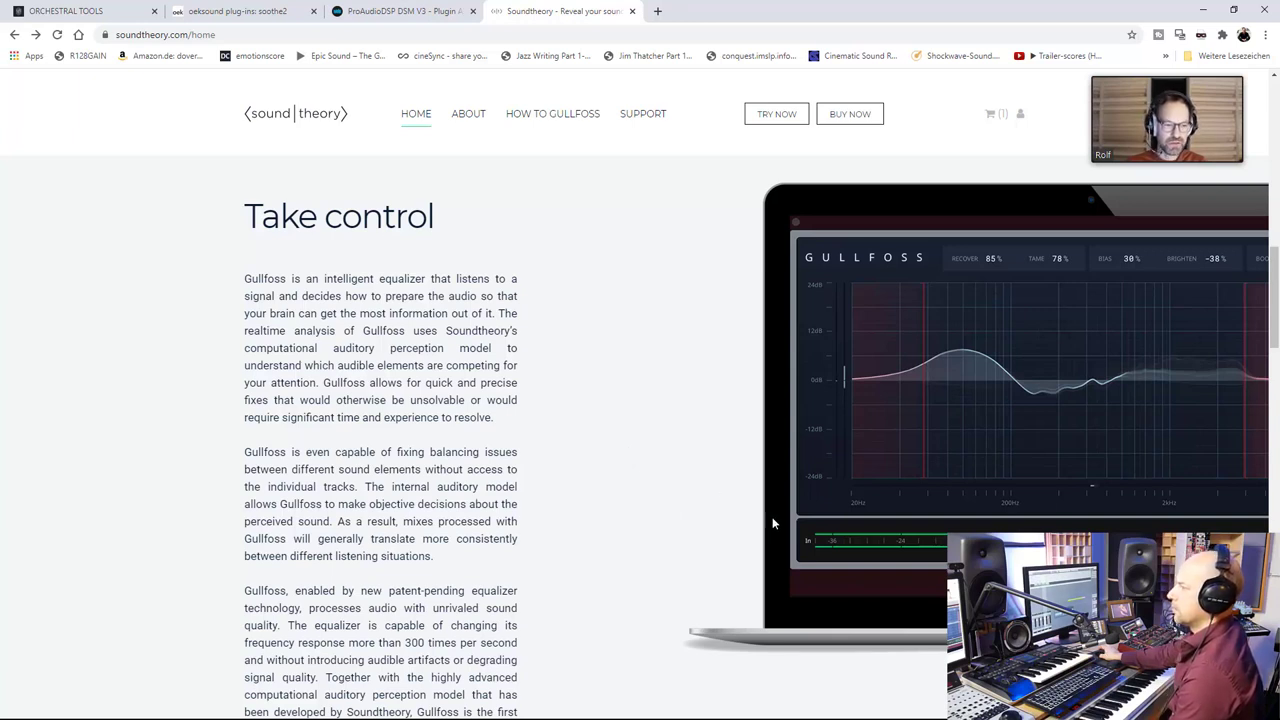
{"action": "scroll", "coordinate": [772, 522], "scroll_direction": "down", "scroll_amount": 1}
{"action": "scroll", "coordinate": [772, 522], "scroll_direction": "down", "scroll_amount": 5}
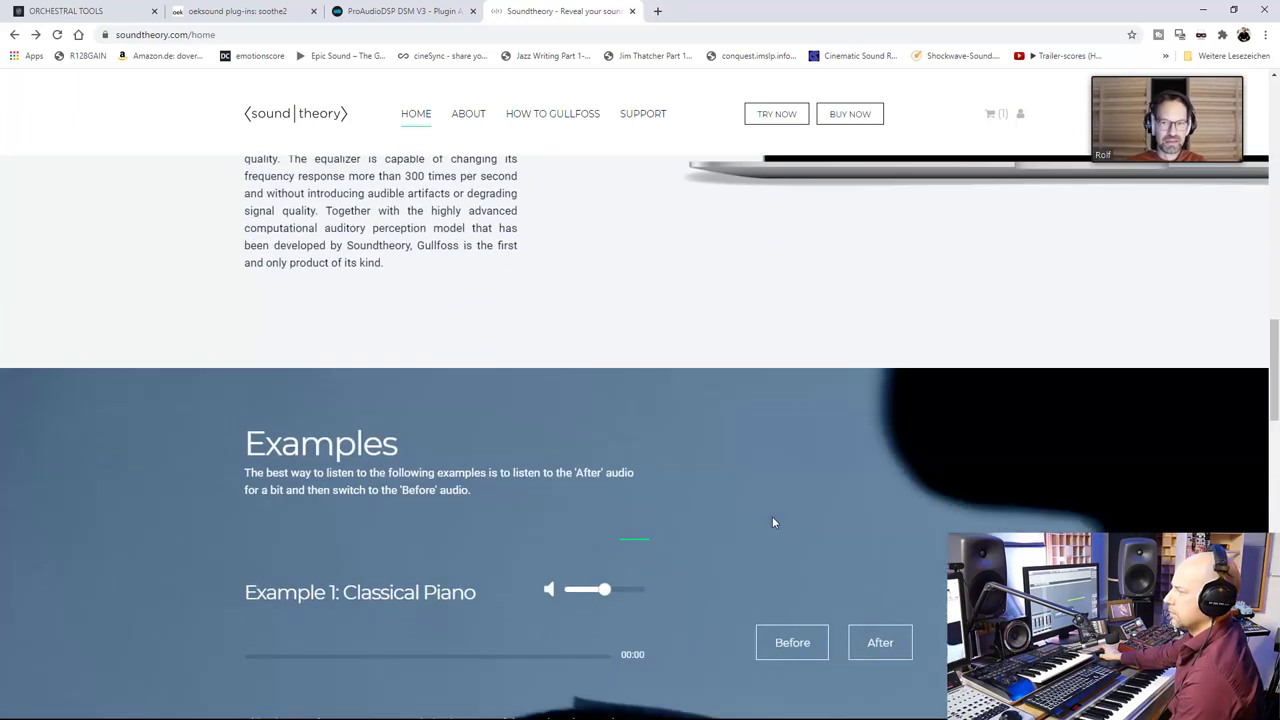
{"action": "scroll", "coordinate": [772, 522], "scroll_direction": "down", "scroll_amount": 3}
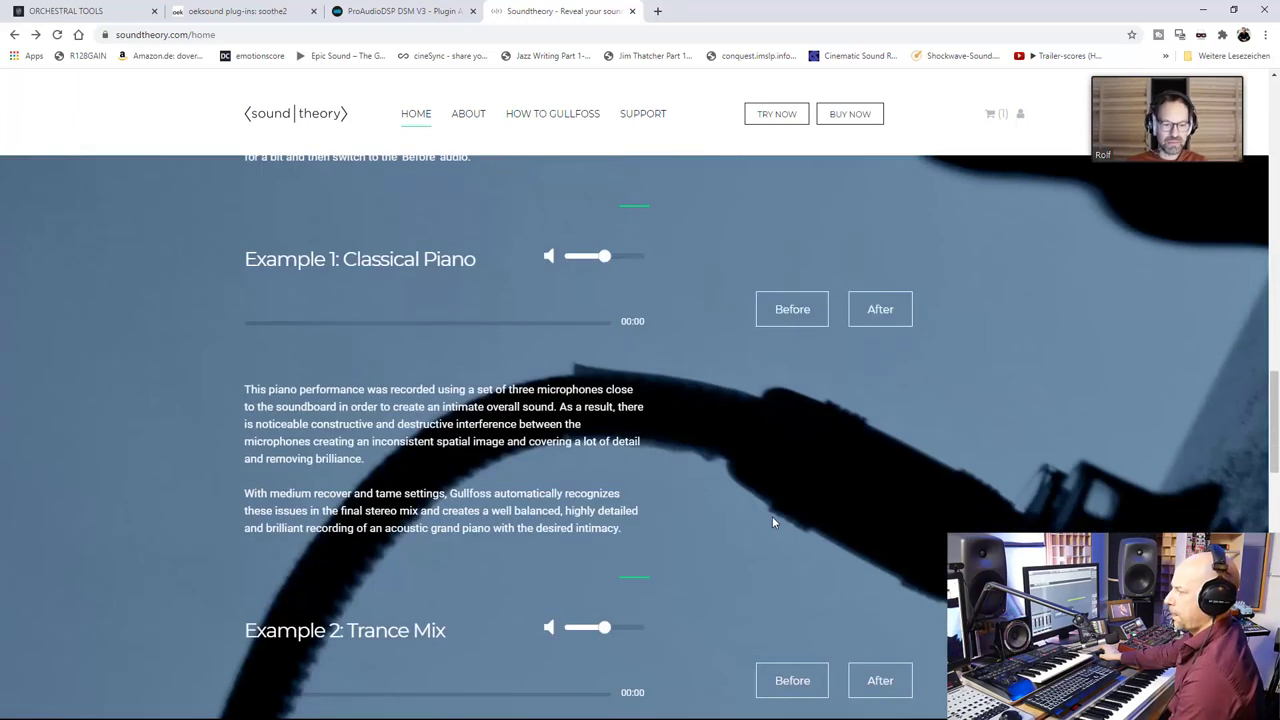
{"action": "scroll", "coordinate": [772, 521], "scroll_direction": "down", "scroll_amount": 5}
{"action": "scroll", "coordinate": [772, 521], "scroll_direction": "down", "scroll_amount": 8}
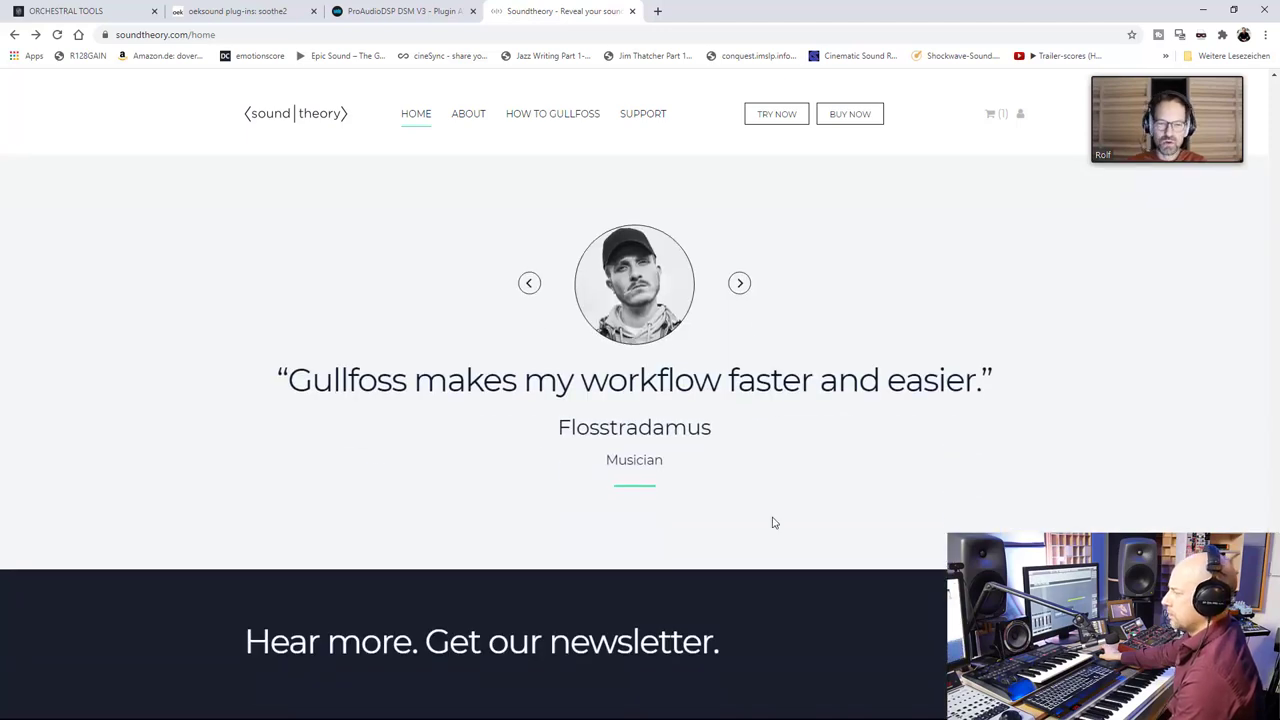
{"action": "scroll", "coordinate": [772, 521], "scroll_direction": "down", "scroll_amount": 1}
{"action": "scroll", "coordinate": [1209, 326], "scroll_direction": "up", "scroll_amount": 20}
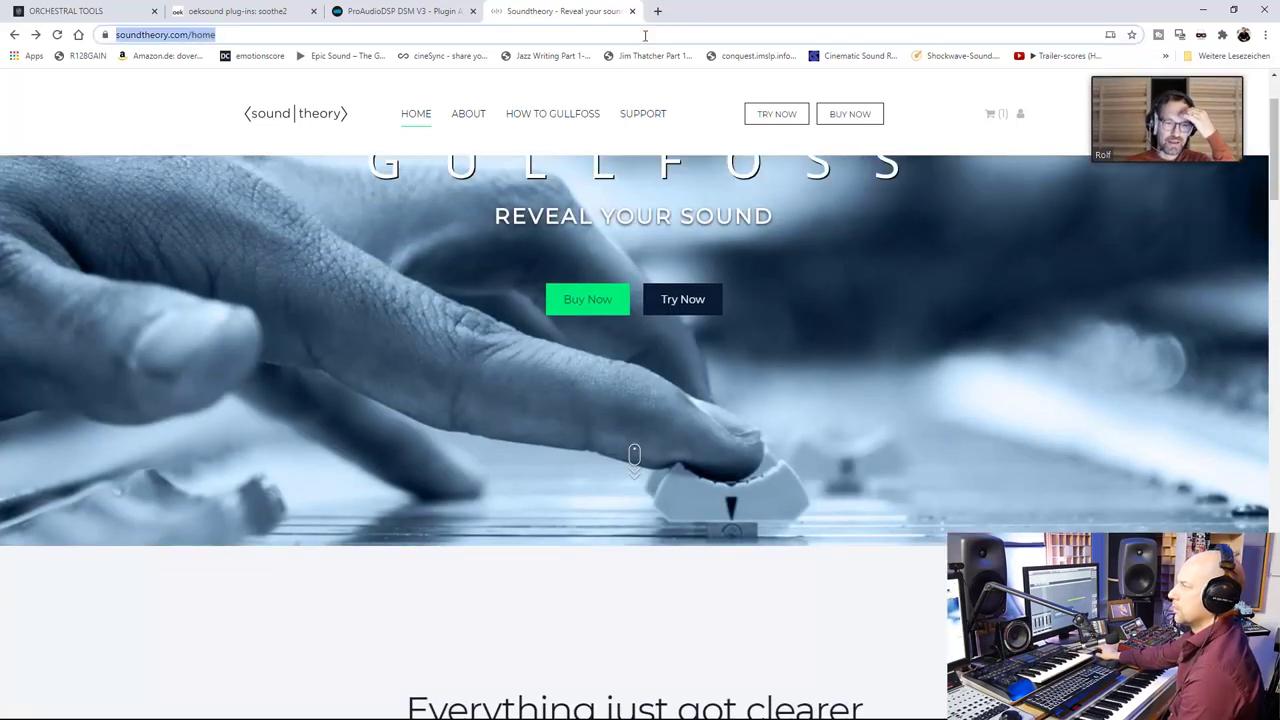
Show the full web address of the Soundtheory home page together with its Black Friday sale banner.
{"action": "key", "text": "alt+Tab"}
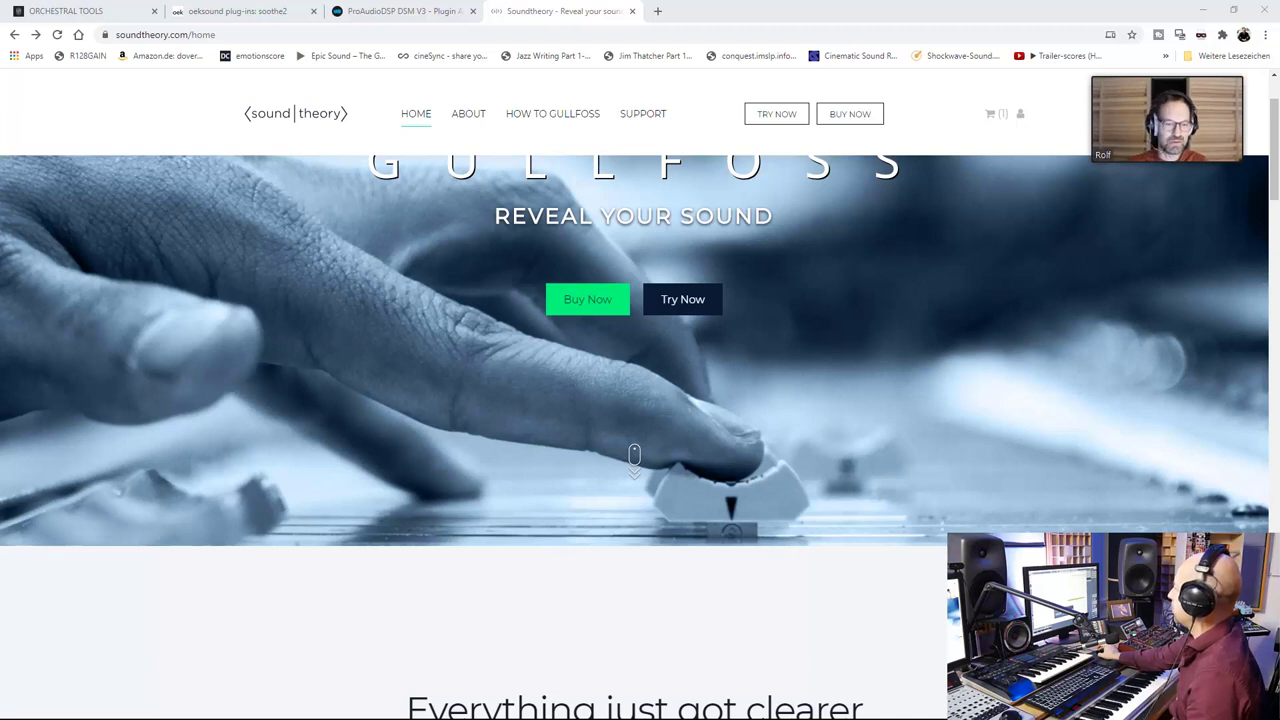
{"action": "left_click", "coordinate": [628, 37]}
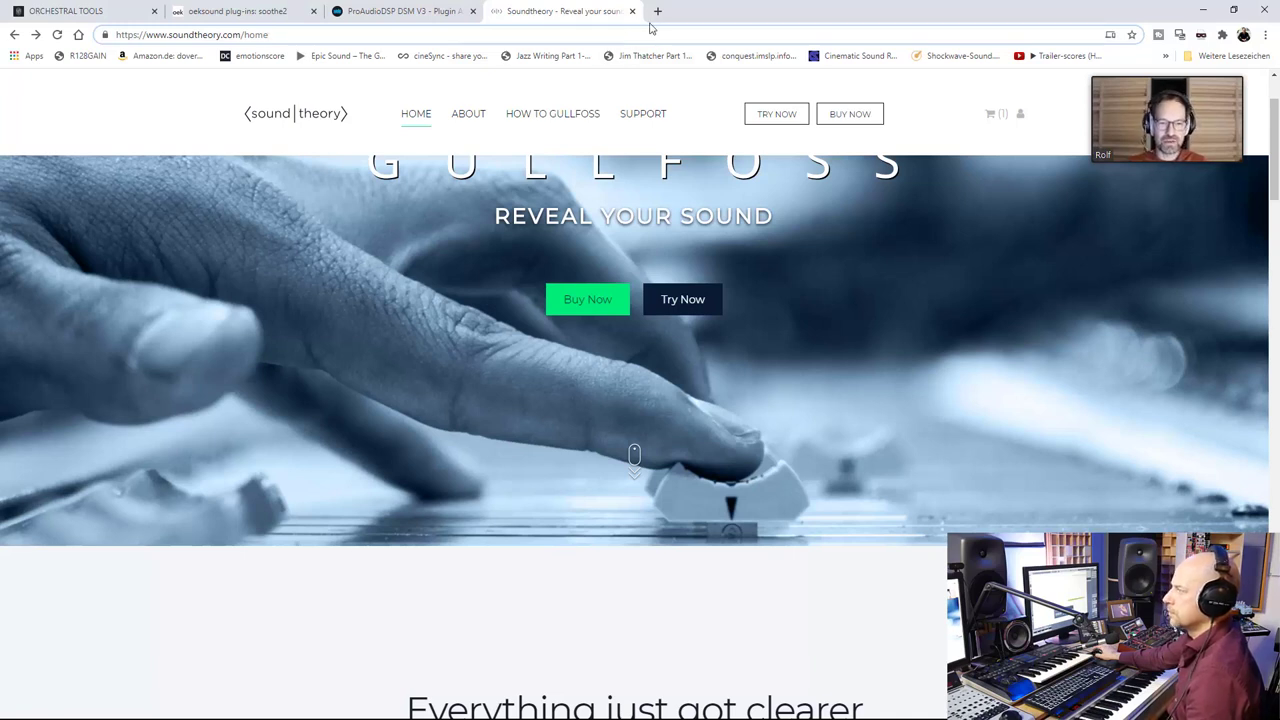
{"action": "scroll", "coordinate": [668, 140], "scroll_direction": "up", "scroll_amount": 2}
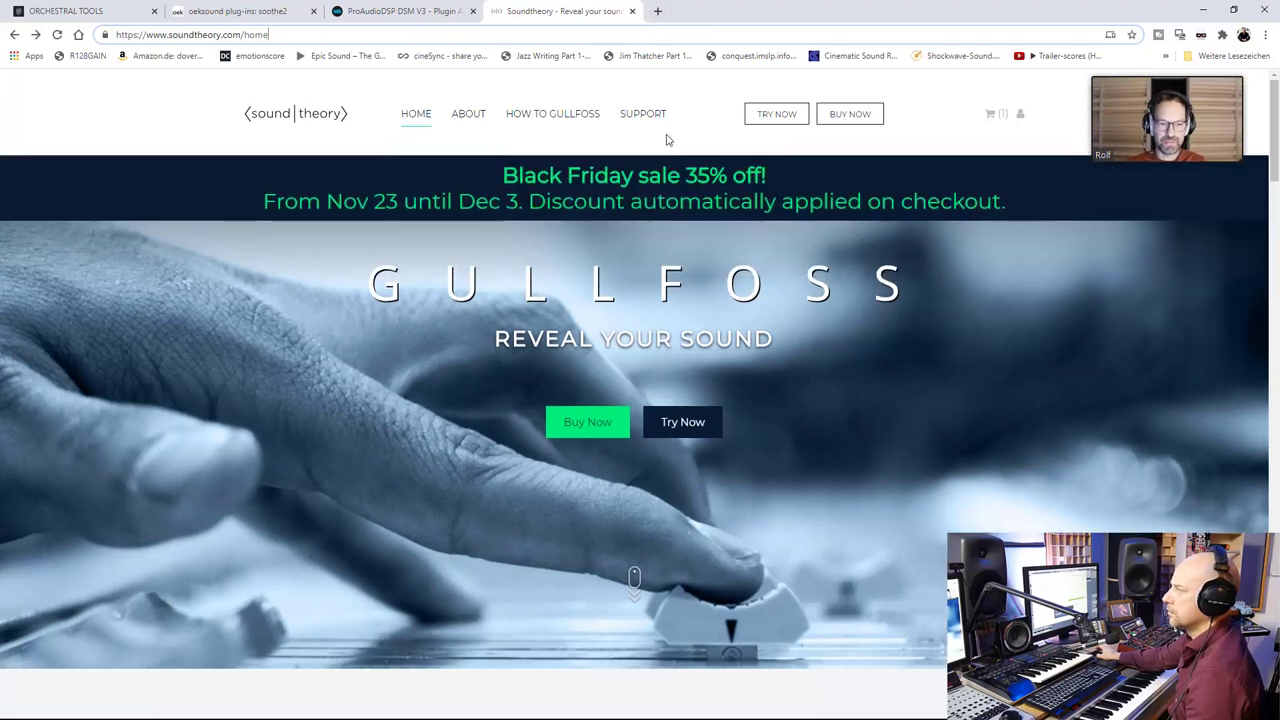
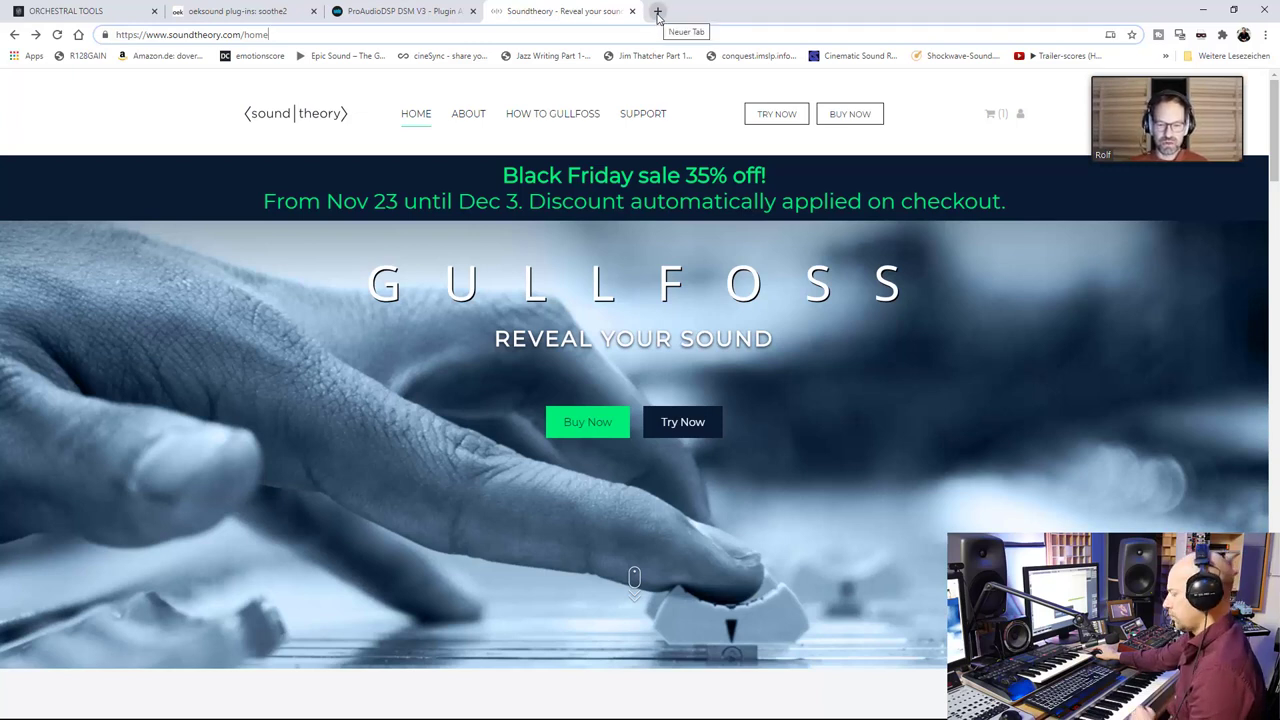
Open the Thomann website in a new browser tab, go to its Cyberweek deals and browse the highlights.
{"action": "left_click", "coordinate": [657, 12]}
{"action": "type", "text": "tho"}
{"action": "key", "text": "Return"}
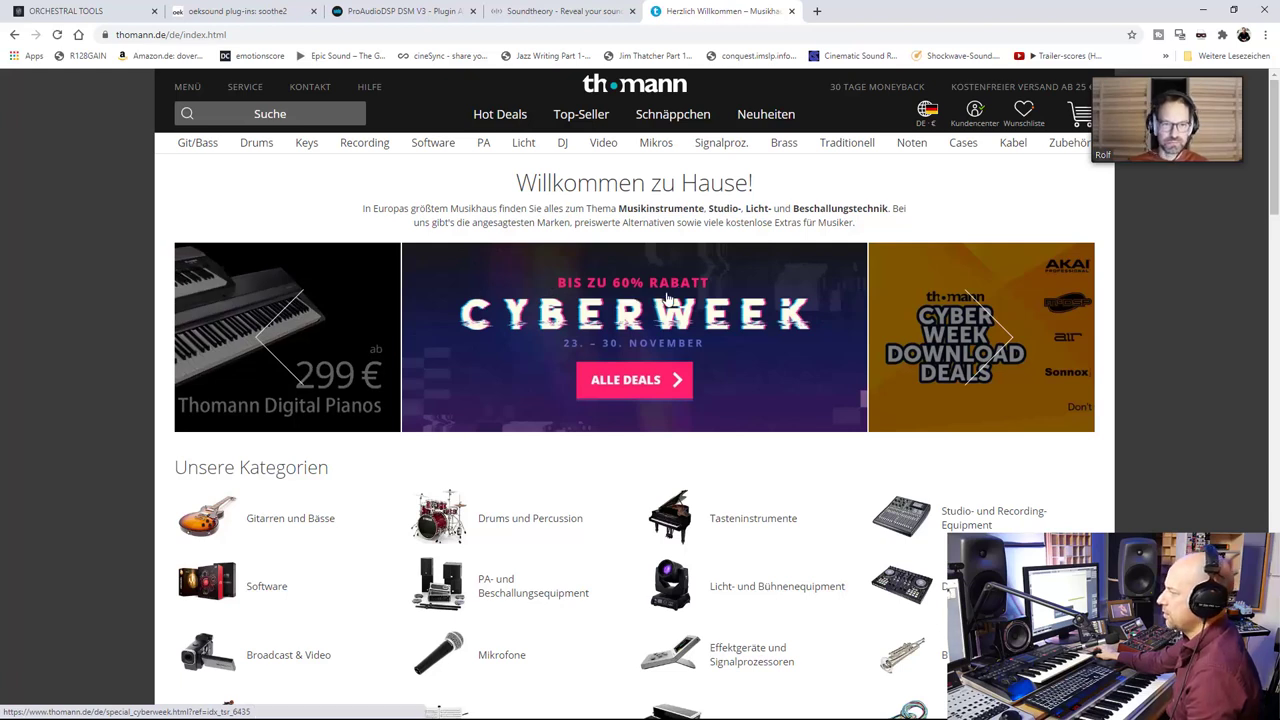
{"action": "scroll", "coordinate": [667, 300], "scroll_direction": "down", "scroll_amount": 4}
{"action": "scroll", "coordinate": [680, 400], "scroll_direction": "up", "scroll_amount": 4}
{"action": "left_click", "coordinate": [662, 325]}
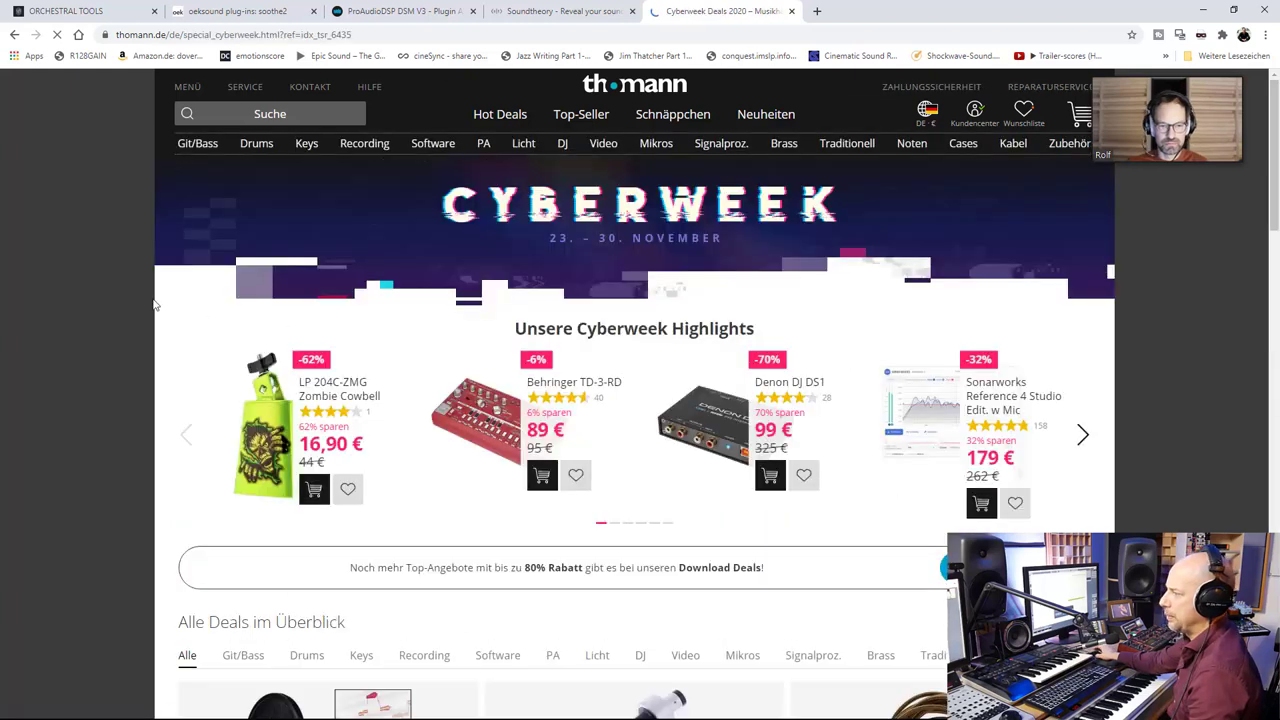
{"action": "scroll", "coordinate": [132, 295], "scroll_direction": "down", "scroll_amount": 1}
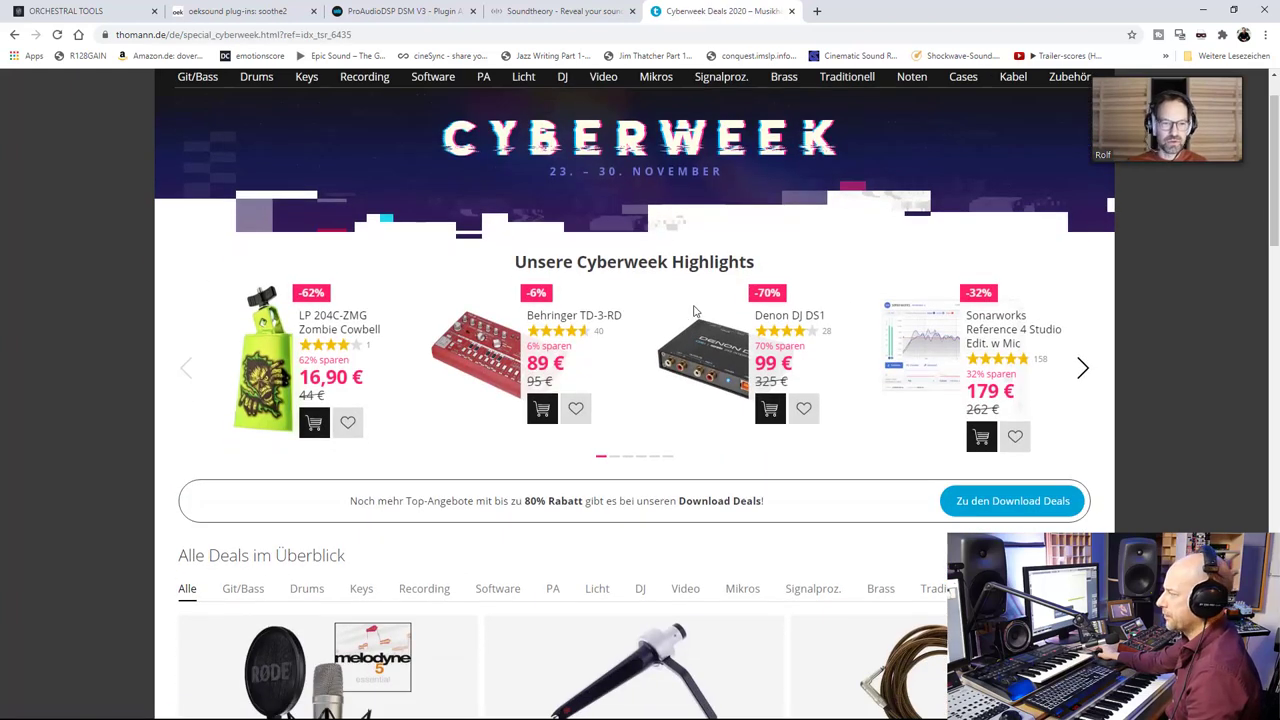
{"action": "left_click", "coordinate": [1081, 369]}
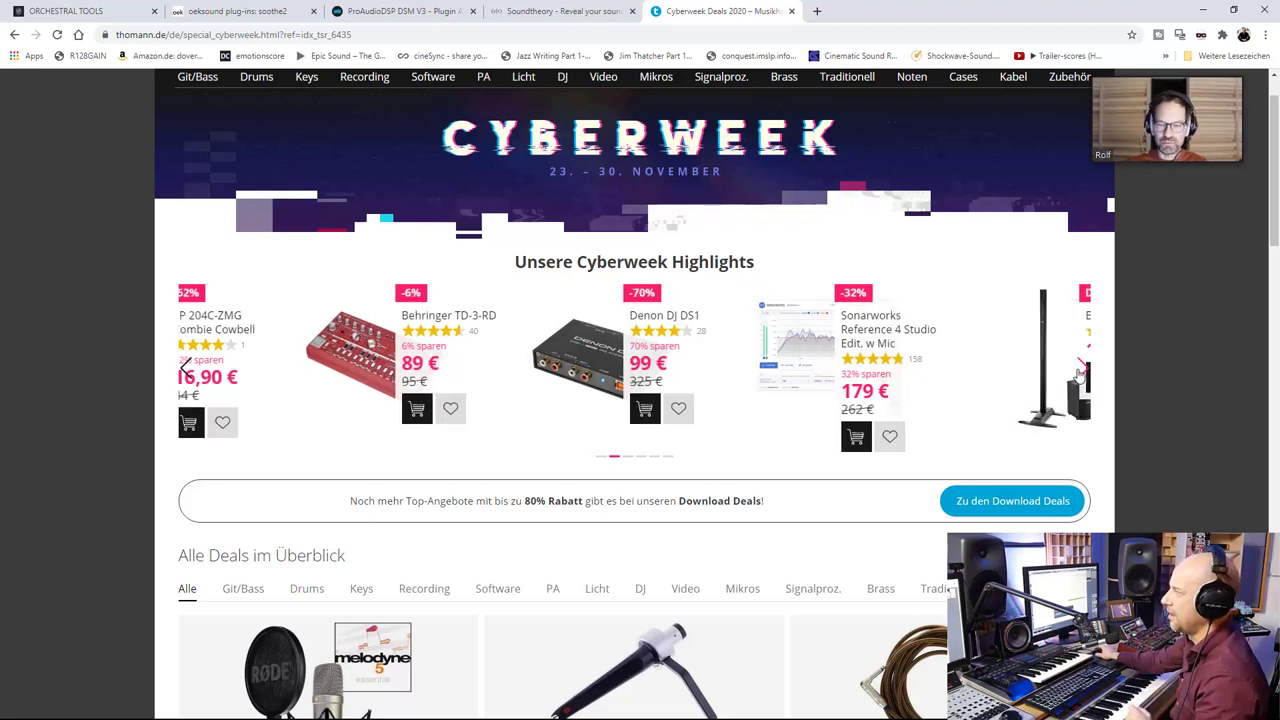
Search the web for "sonarwork" in a new browser tab.
{"action": "left_click", "coordinate": [818, 11]}
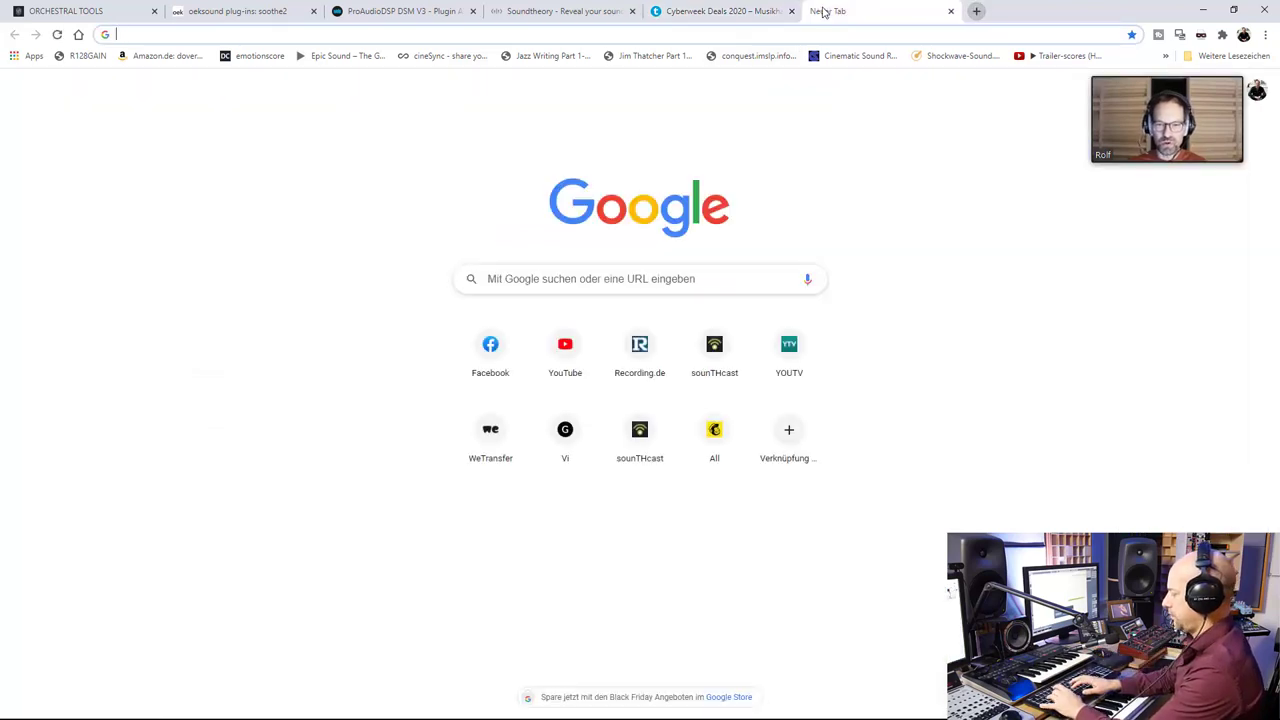
{"action": "type", "text": "sonarwork"}
{"action": "key", "text": "Return"}
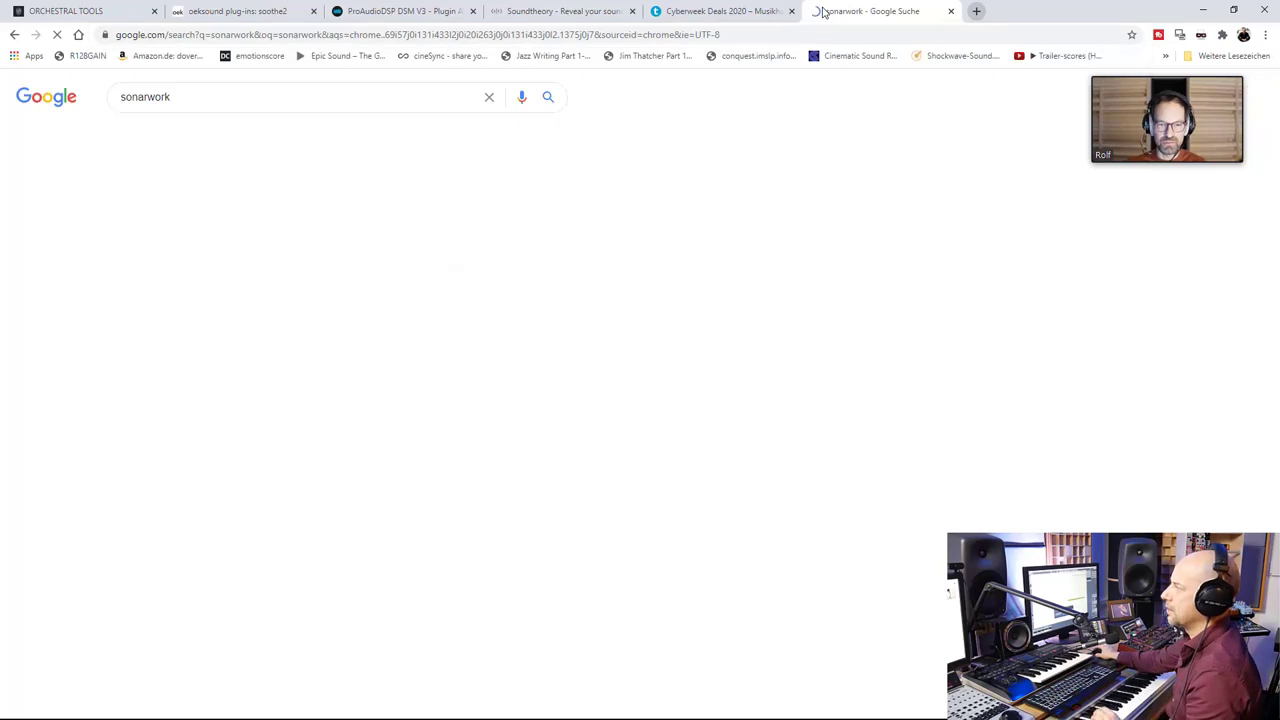
Return to the Thomann website and search the shop for "sonarworks".
{"action": "left_click", "coordinate": [716, 12]}
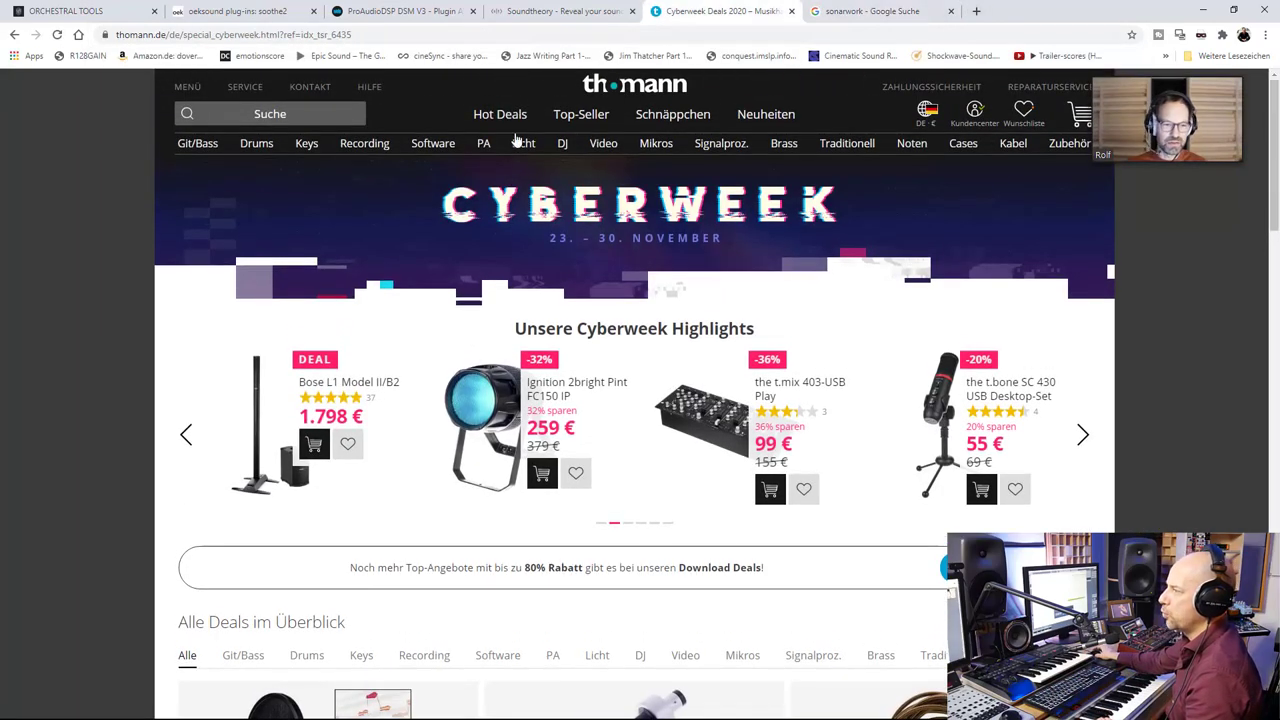
{"action": "left_click", "coordinate": [322, 113]}
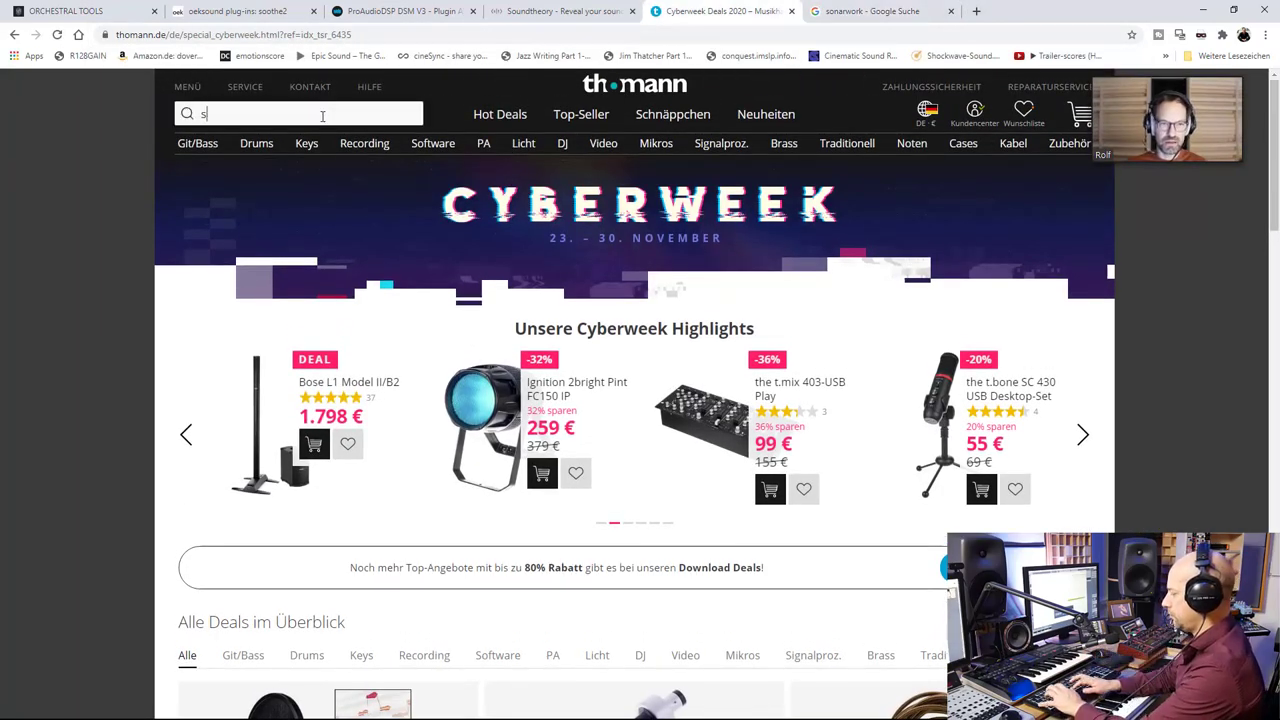
{"action": "type", "text": "sonarworks"}
{"action": "key", "text": "Return"}
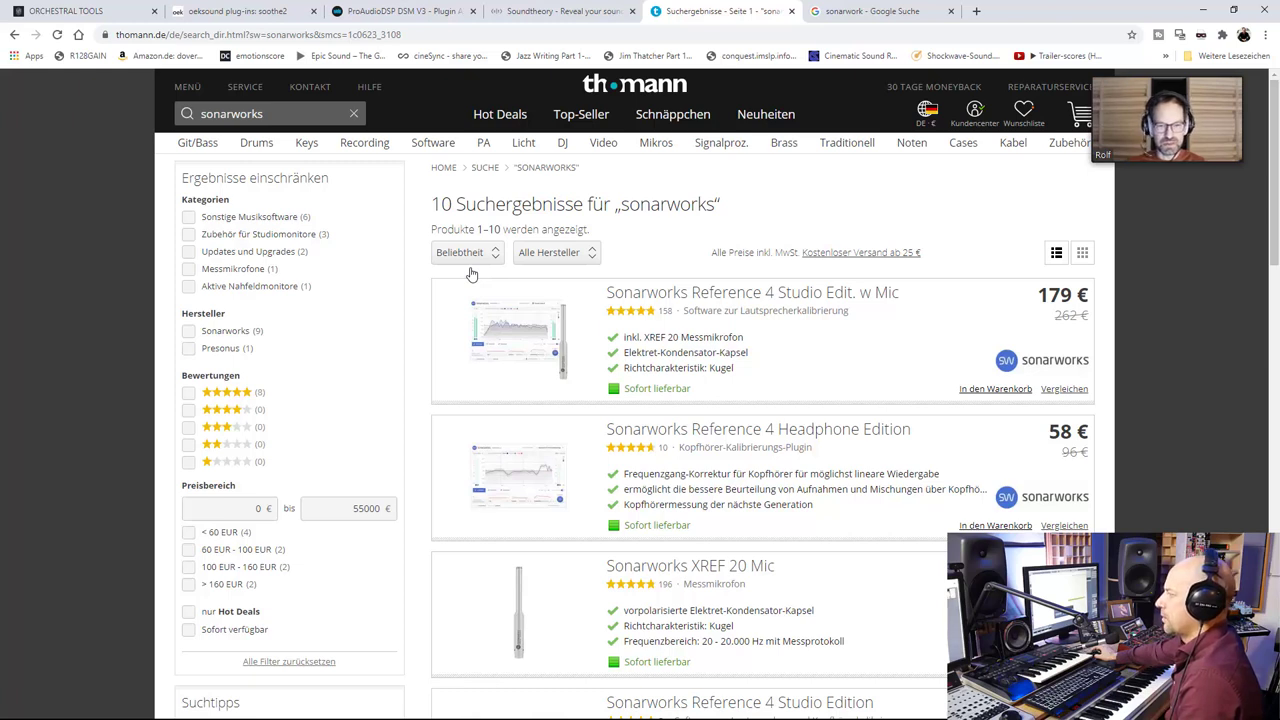
Open the Sonarworks Reference 4 Studio Edit. w Mic product page in a separate browser tab and view its Cyberweek offer.
{"action": "right_click", "coordinate": [735, 294]}
{"action": "left_click", "coordinate": [750, 300]}
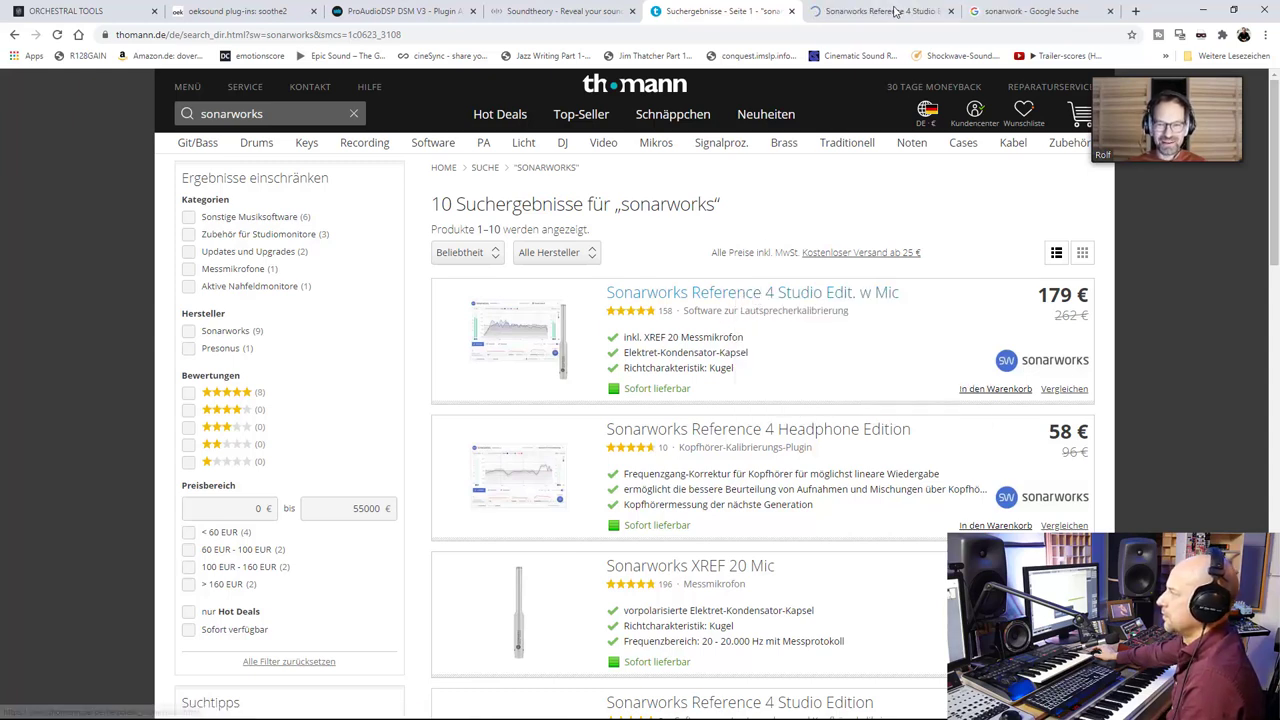
{"action": "left_click", "coordinate": [885, 14]}
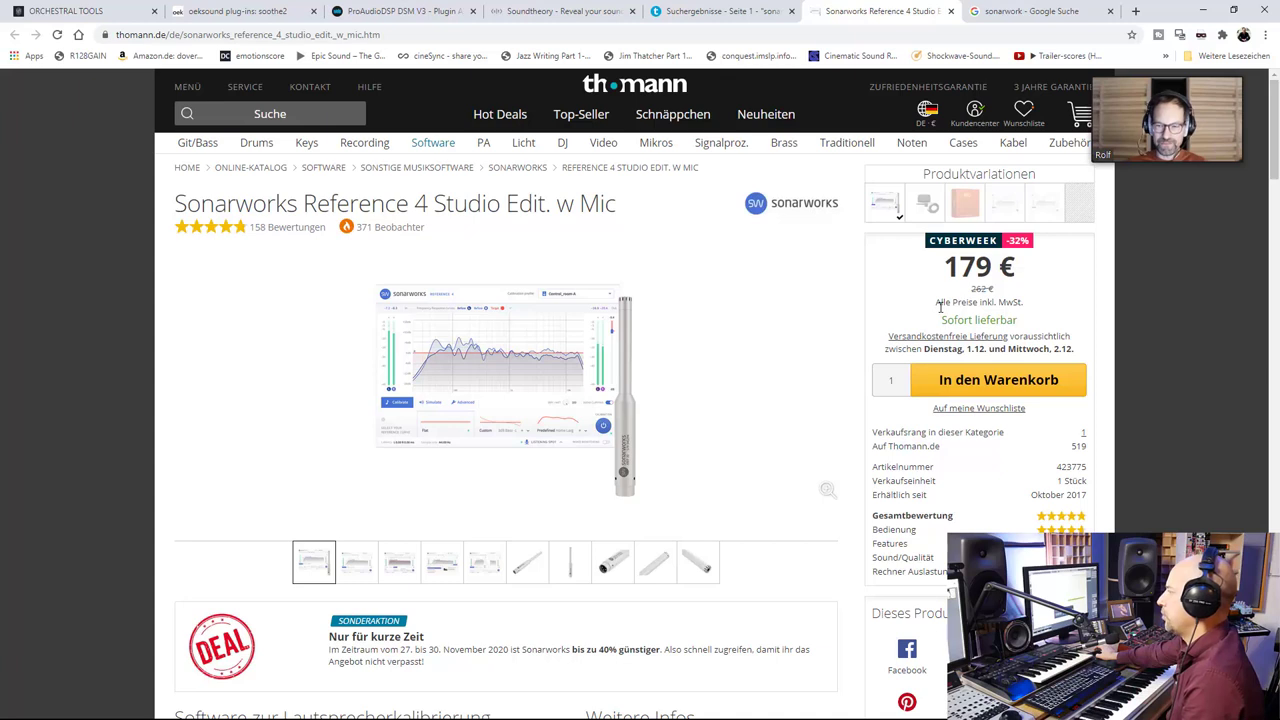
Load the German Native Instruments home page in the browser tab holding the Google results.
{"action": "left_click", "coordinate": [988, 12]}
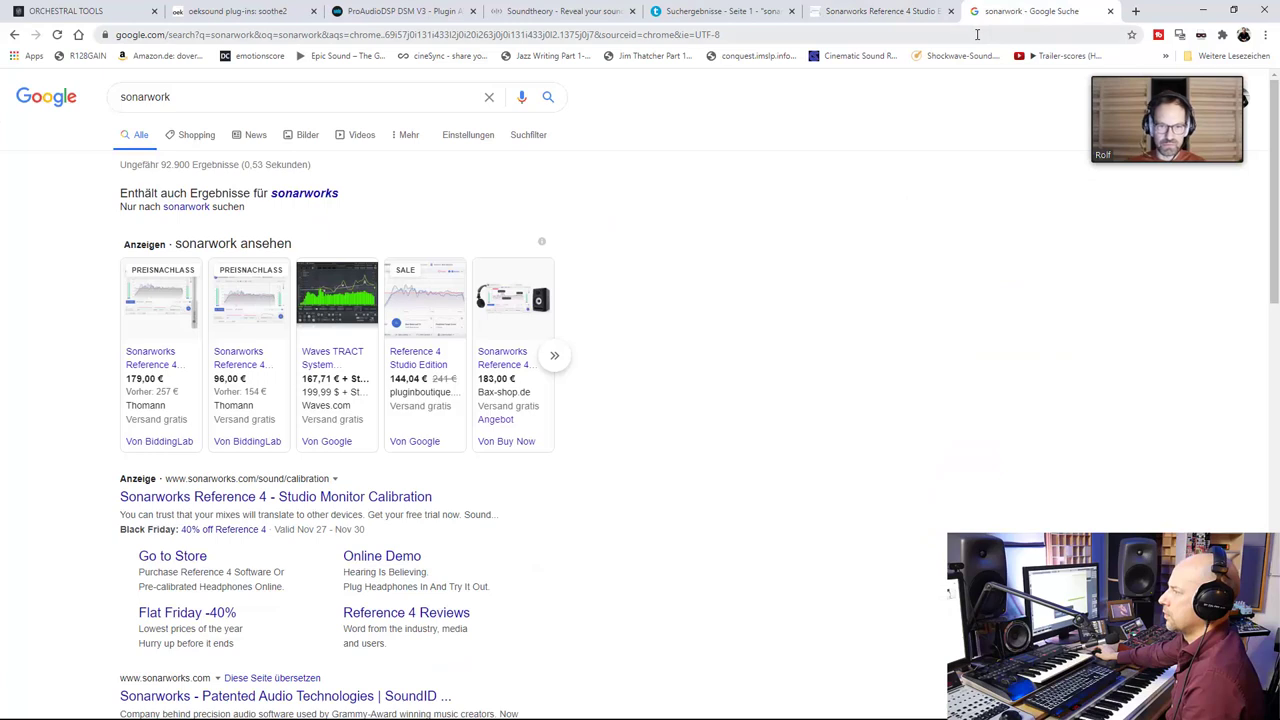
{"action": "left_click", "coordinate": [977, 34]}
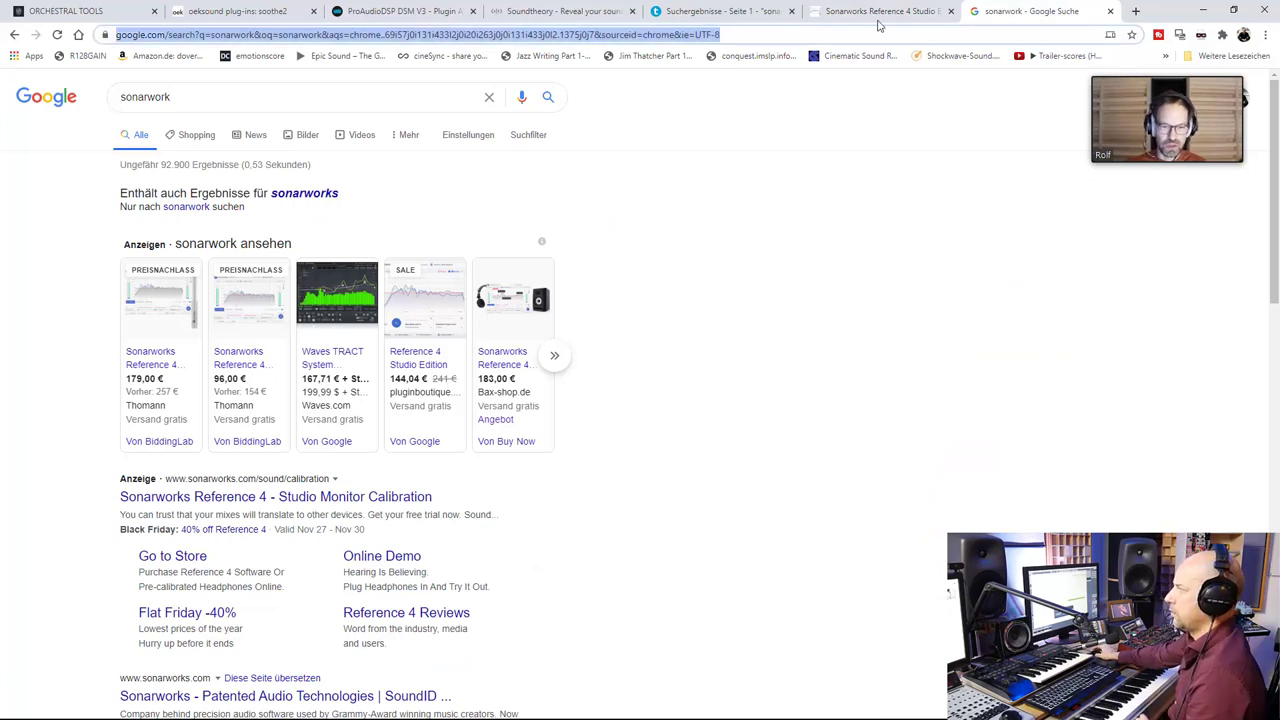
{"action": "type", "text": "nat"}
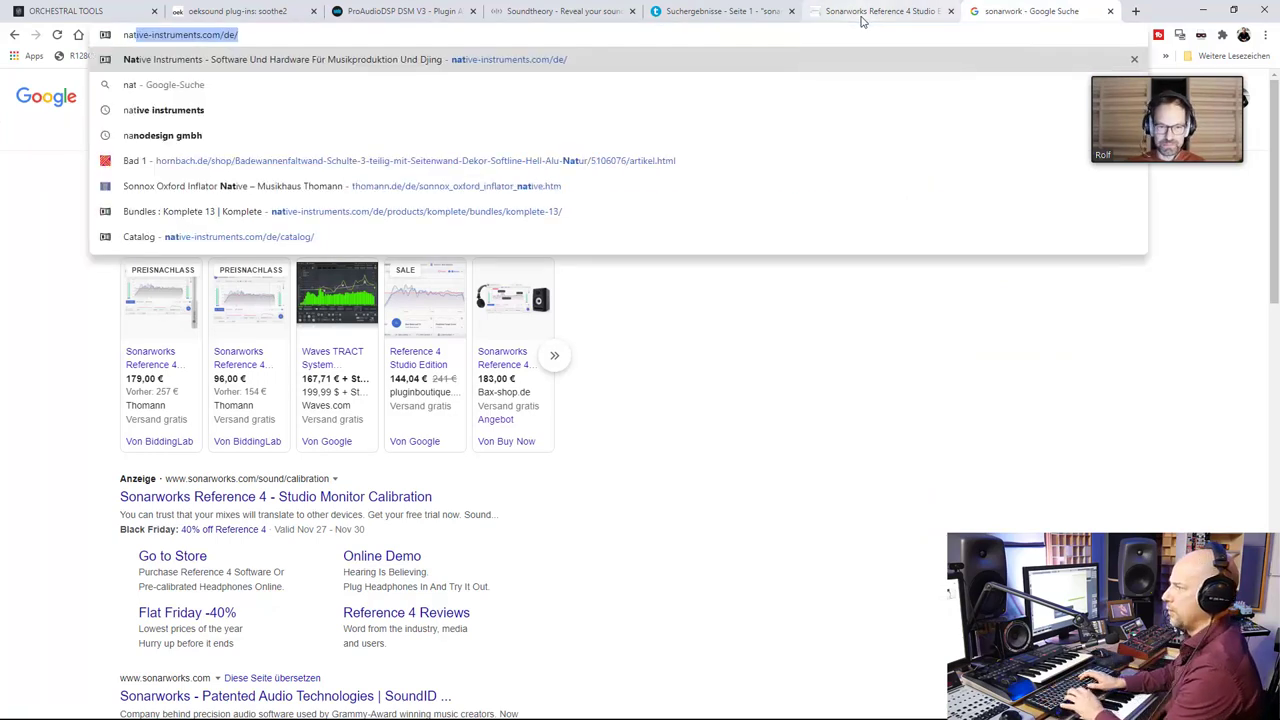
{"action": "key", "text": "Return"}
Review the Sonarworks Reference 4 feature list on Thomann and highlight the sonarworks.com/headphones/supported-headphones address.
{"action": "left_click", "coordinate": [862, 20]}
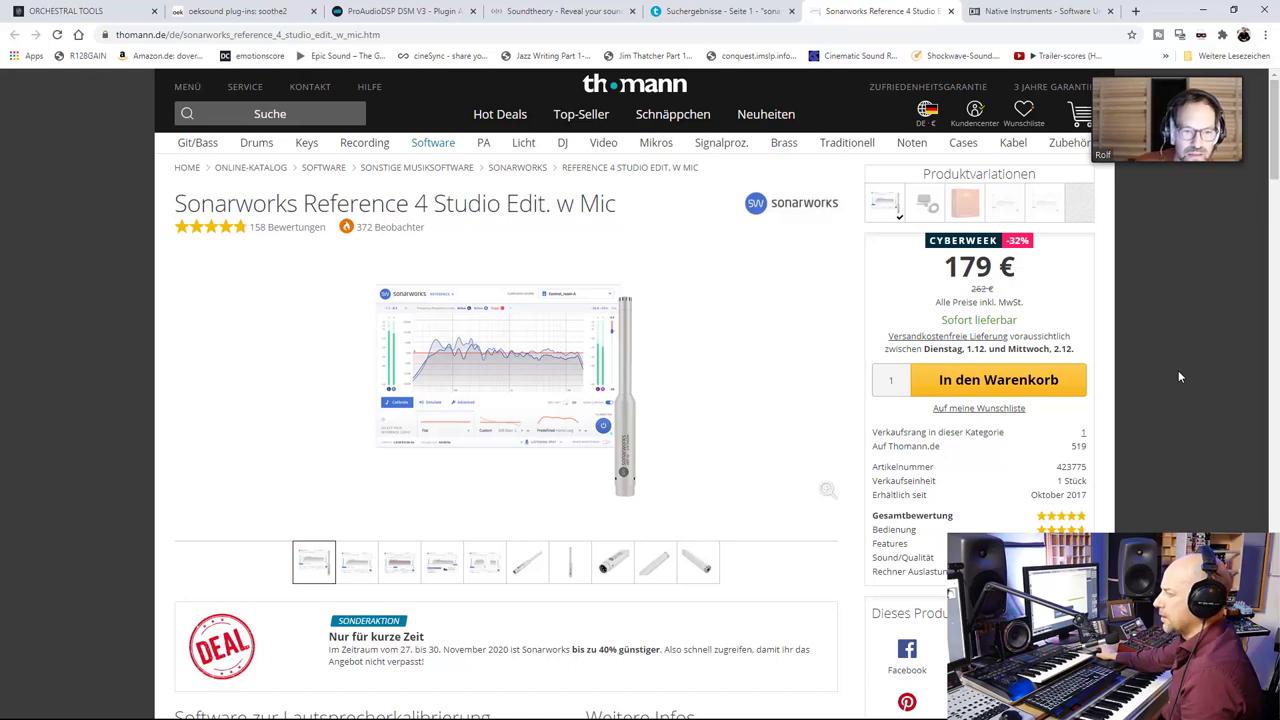
{"action": "scroll", "coordinate": [1178, 372], "scroll_direction": "down", "scroll_amount": 2}
{"action": "scroll", "coordinate": [1178, 372], "scroll_direction": "down", "scroll_amount": 1}
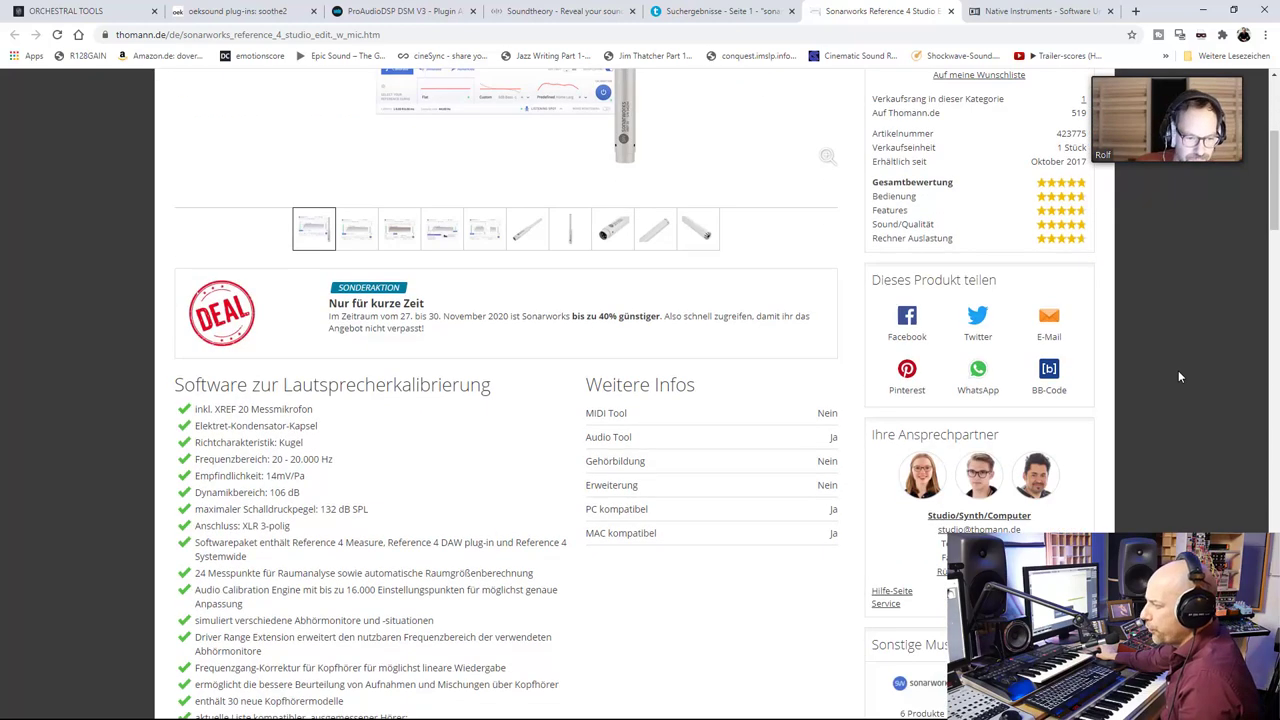
{"action": "scroll", "coordinate": [1173, 364], "scroll_direction": "down", "scroll_amount": 3}
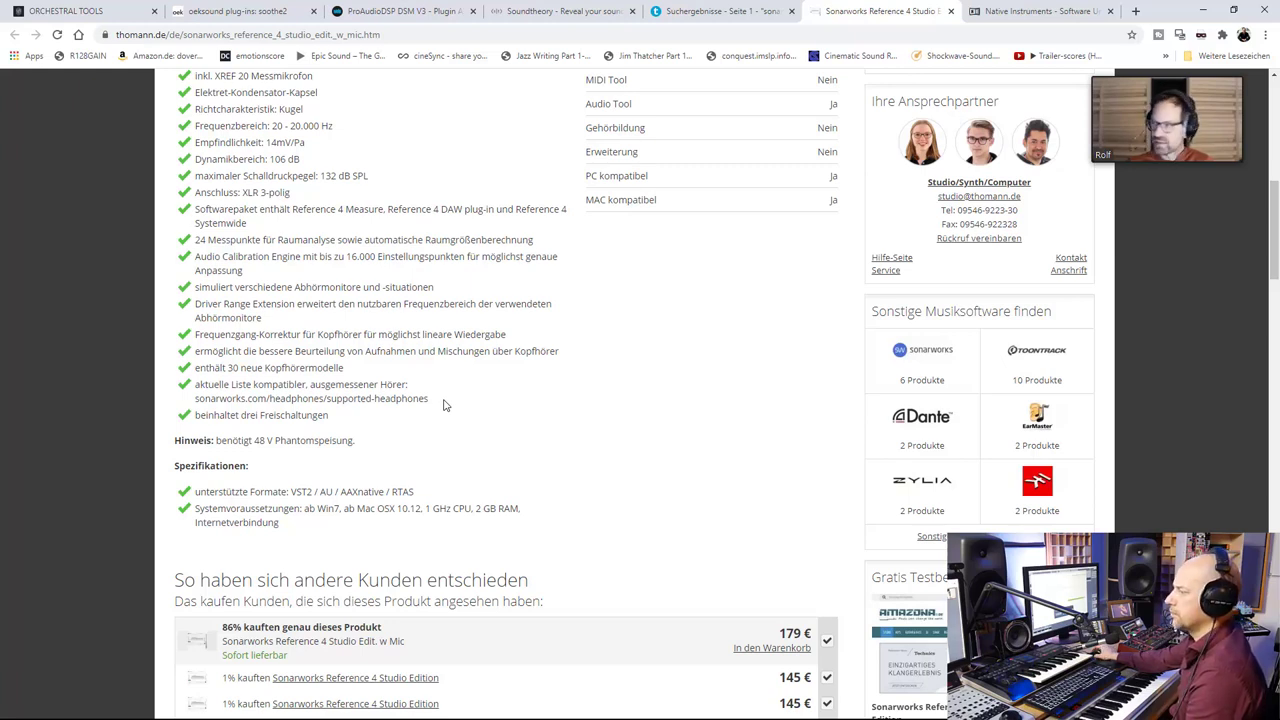
{"action": "left_click_drag", "start_coordinate": [445, 405], "coordinate": [193, 405]}
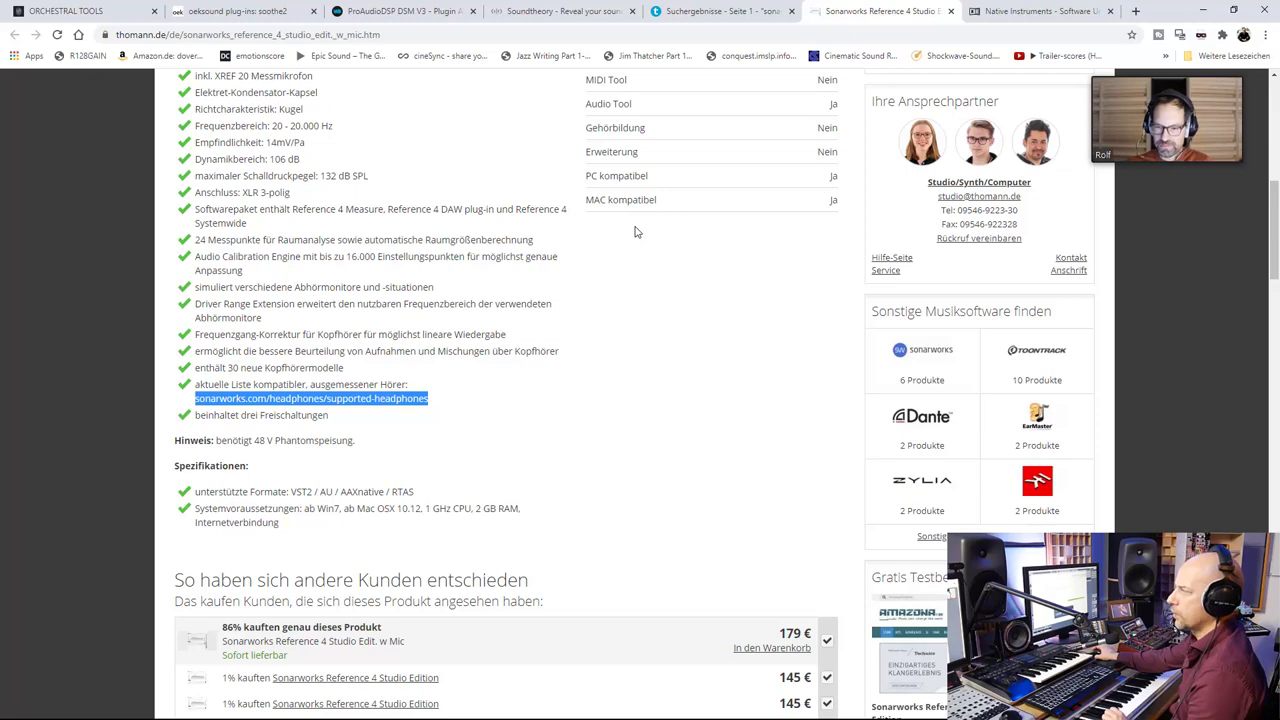
Open the Cyber Season sale from the Native Instruments home page and browse the discounted products.
{"action": "left_click", "coordinate": [1045, 12]}
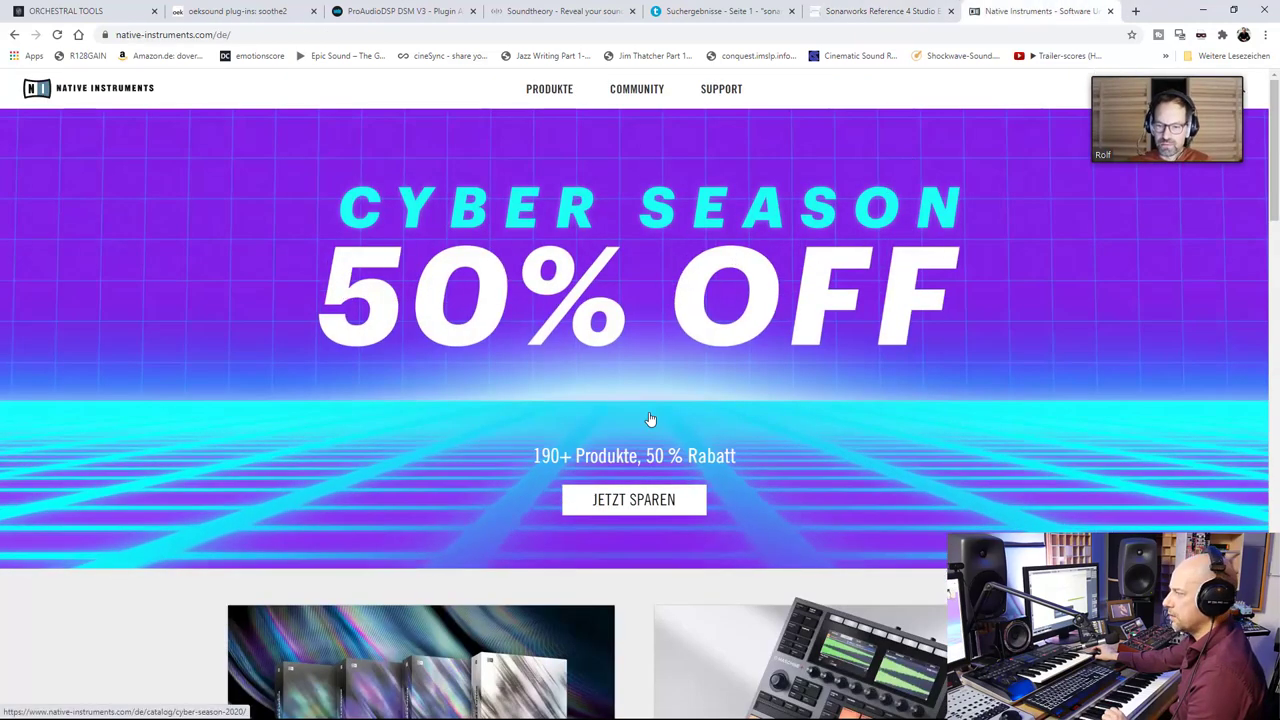
{"action": "scroll", "coordinate": [686, 314], "scroll_direction": "down", "scroll_amount": 1}
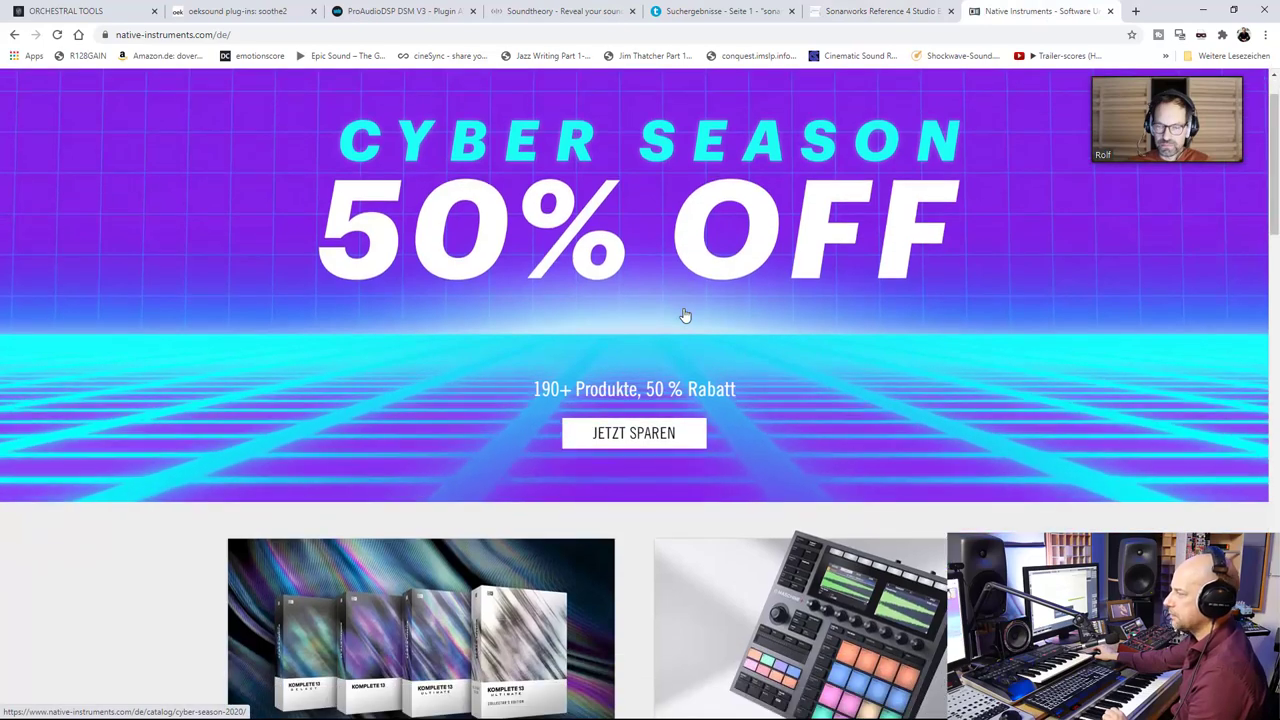
{"action": "scroll", "coordinate": [686, 314], "scroll_direction": "down", "scroll_amount": 2}
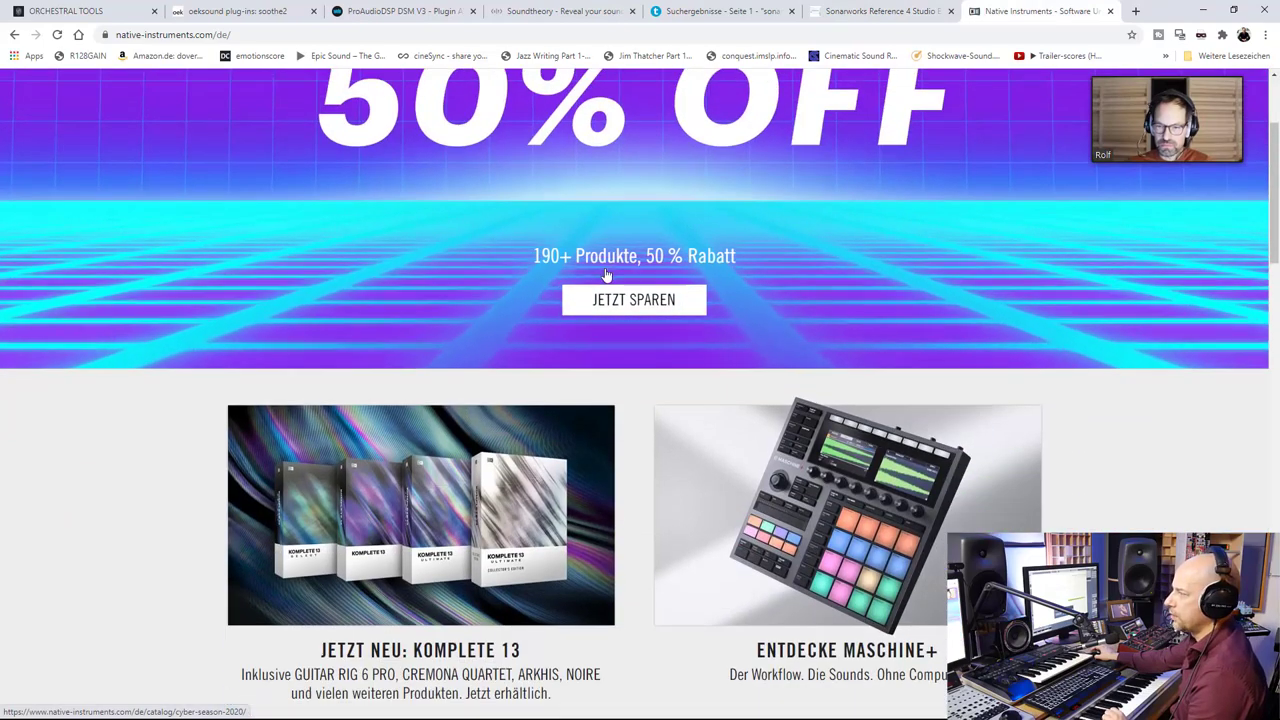
{"action": "left_click", "coordinate": [610, 298]}
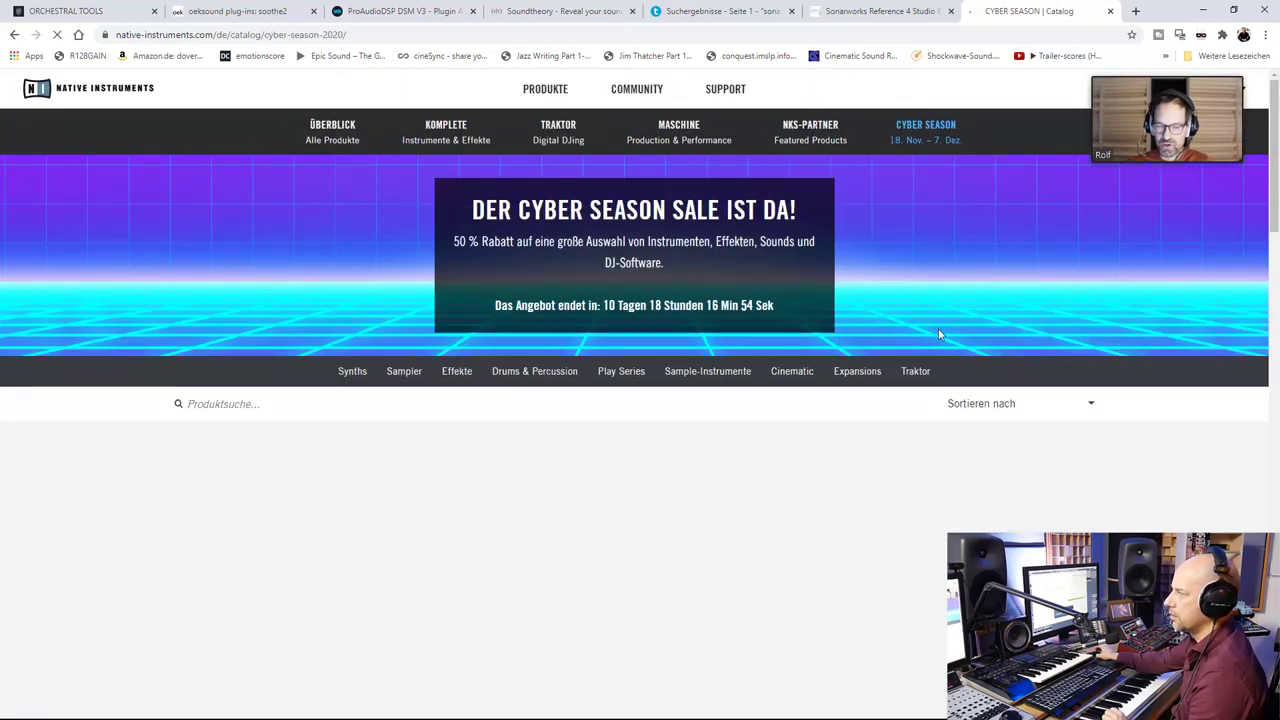
{"action": "scroll", "coordinate": [897, 305], "scroll_direction": "down", "scroll_amount": 5}
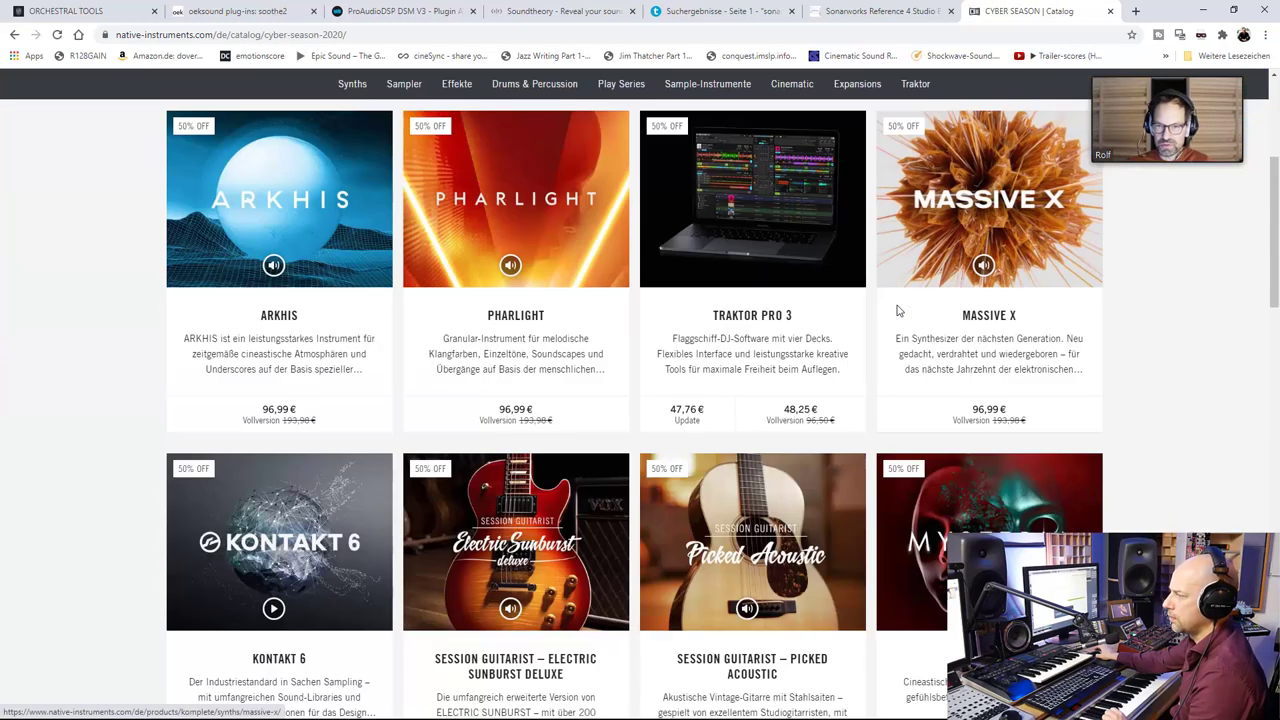
{"action": "scroll", "coordinate": [895, 309], "scroll_direction": "down", "scroll_amount": 2}
{"action": "scroll", "coordinate": [895, 309], "scroll_direction": "up", "scroll_amount": 2}
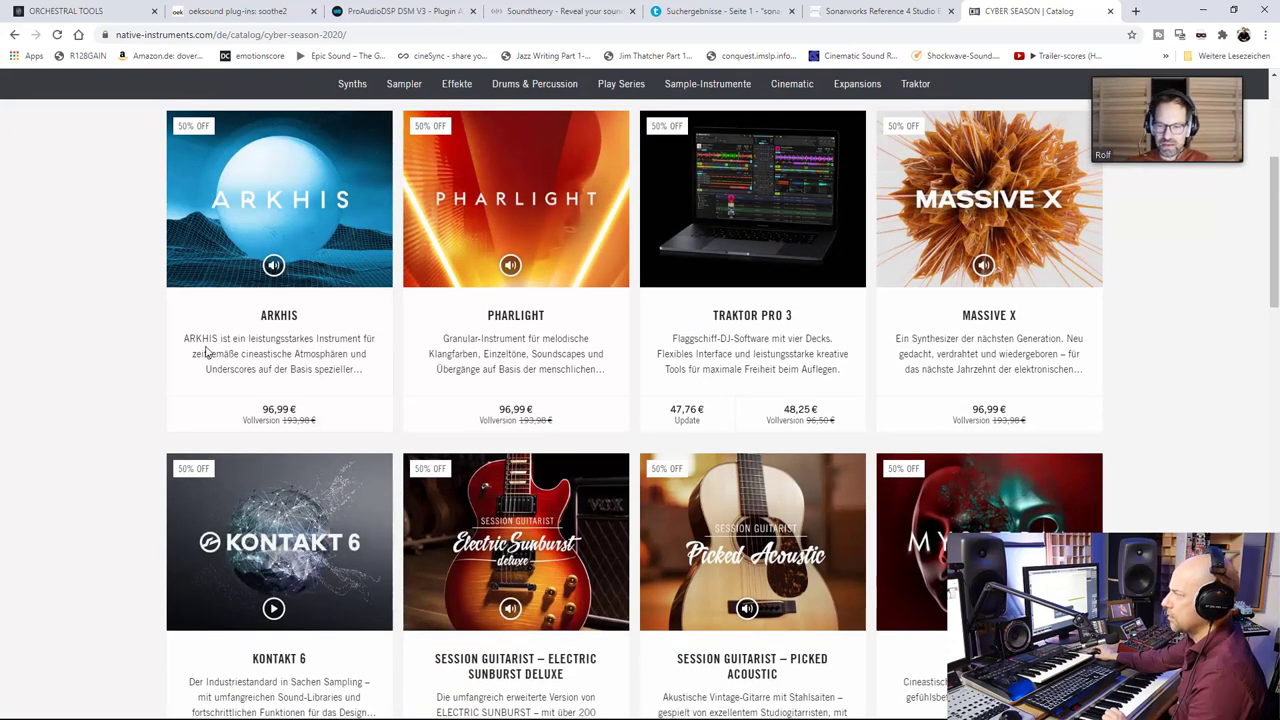
Close the Native Instruments page, switch to Nuendo and show the Kontakt instrument window of the Kontakt 01 track.
{"action": "left_click", "coordinate": [1110, 11]}
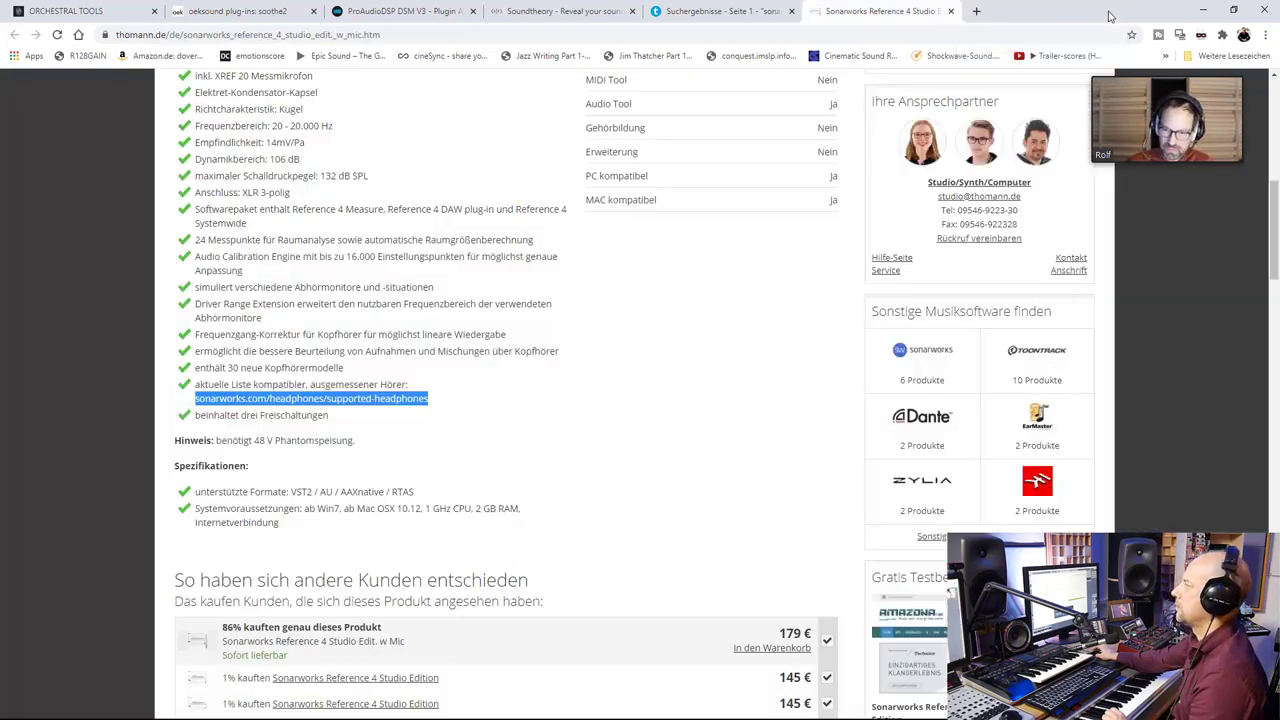
{"action": "left_click", "coordinate": [1202, 11]}
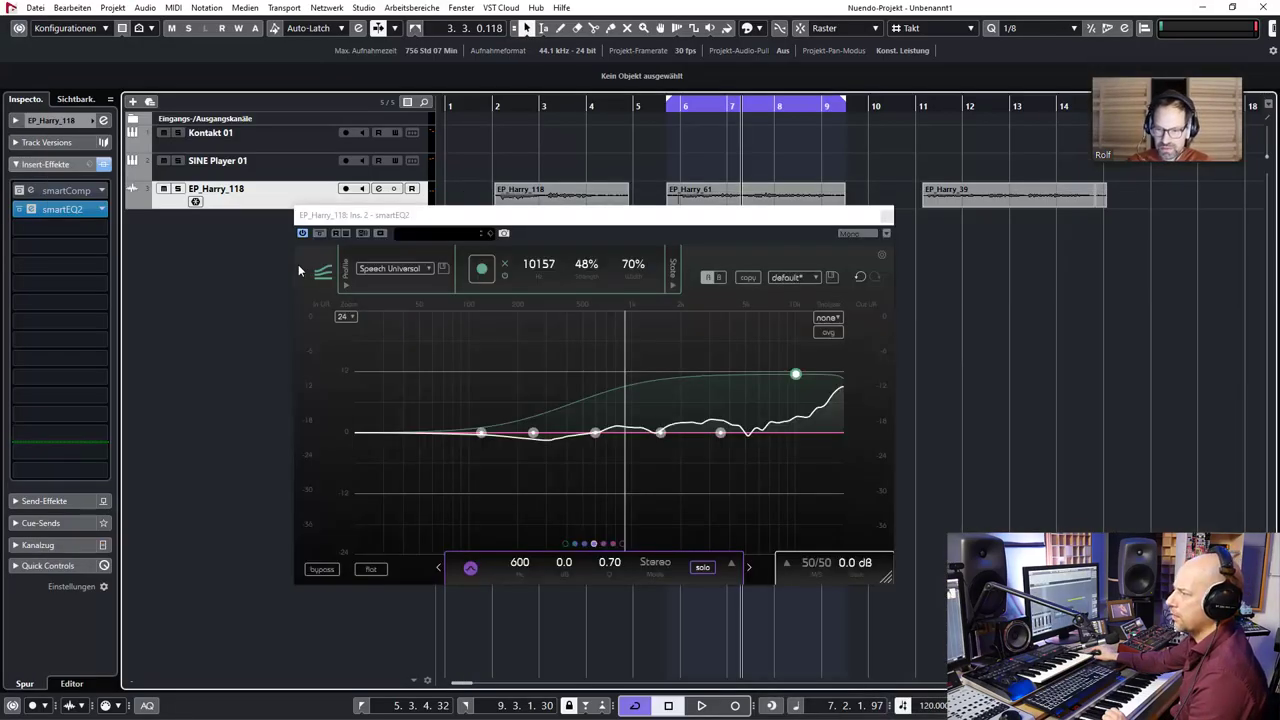
{"action": "left_click", "coordinate": [249, 134]}
{"action": "left_click", "coordinate": [85, 252]}
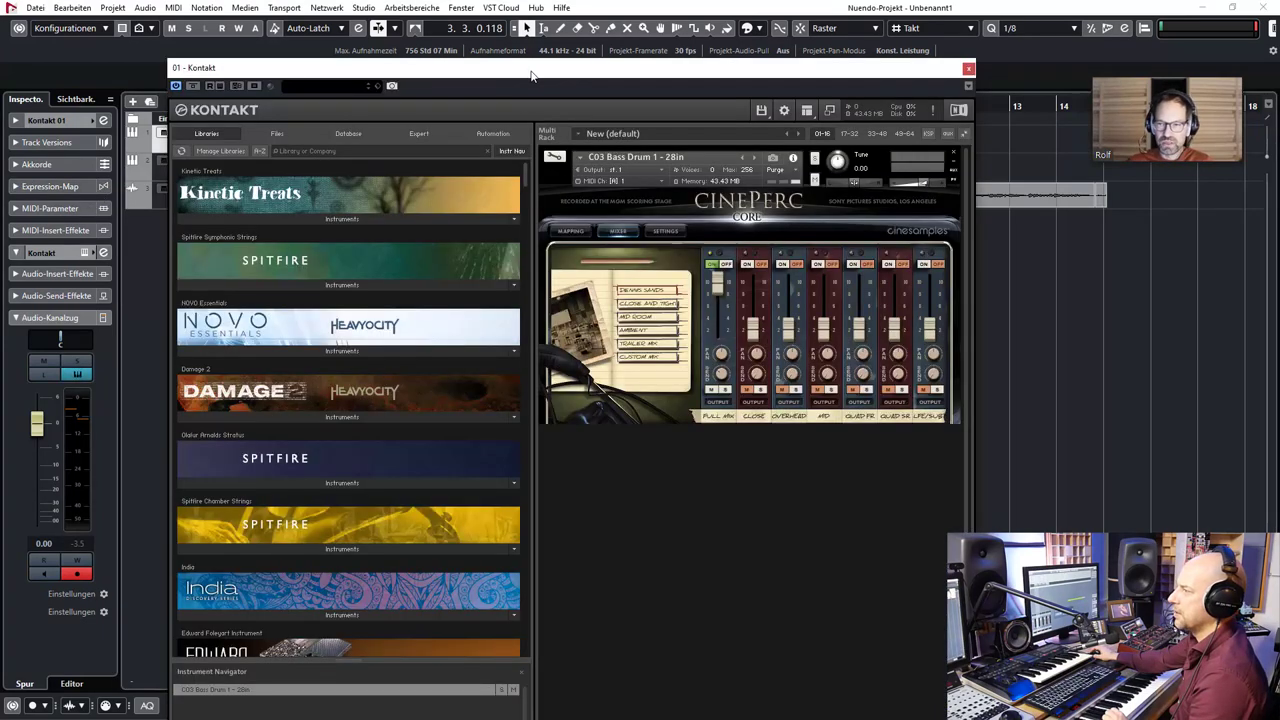
{"action": "left_click_drag", "start_coordinate": [531, 76], "coordinate": [555, 57]}
In Kontakt's file browser, open the Instruments folder of LA Modern Percussion on the Sounds 1 drive.
{"action": "left_click", "coordinate": [305, 117]}
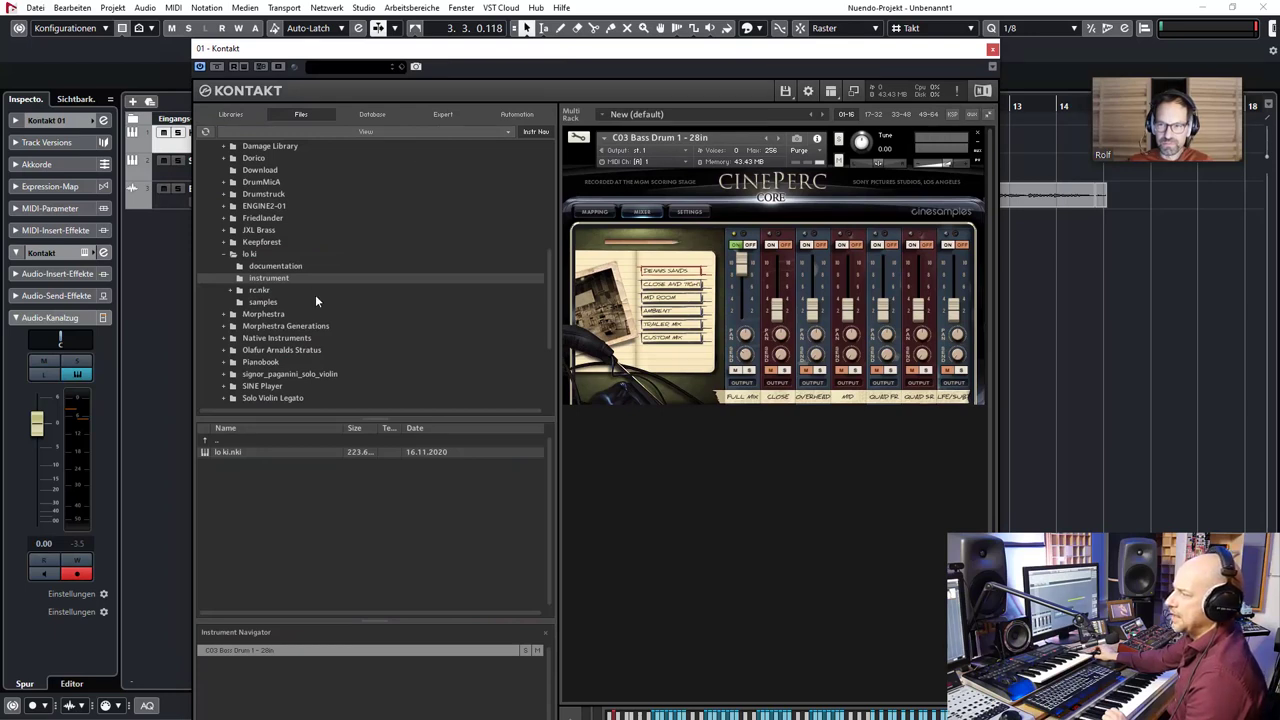
{"action": "left_click_drag", "start_coordinate": [548, 275], "coordinate": [552, 163]}
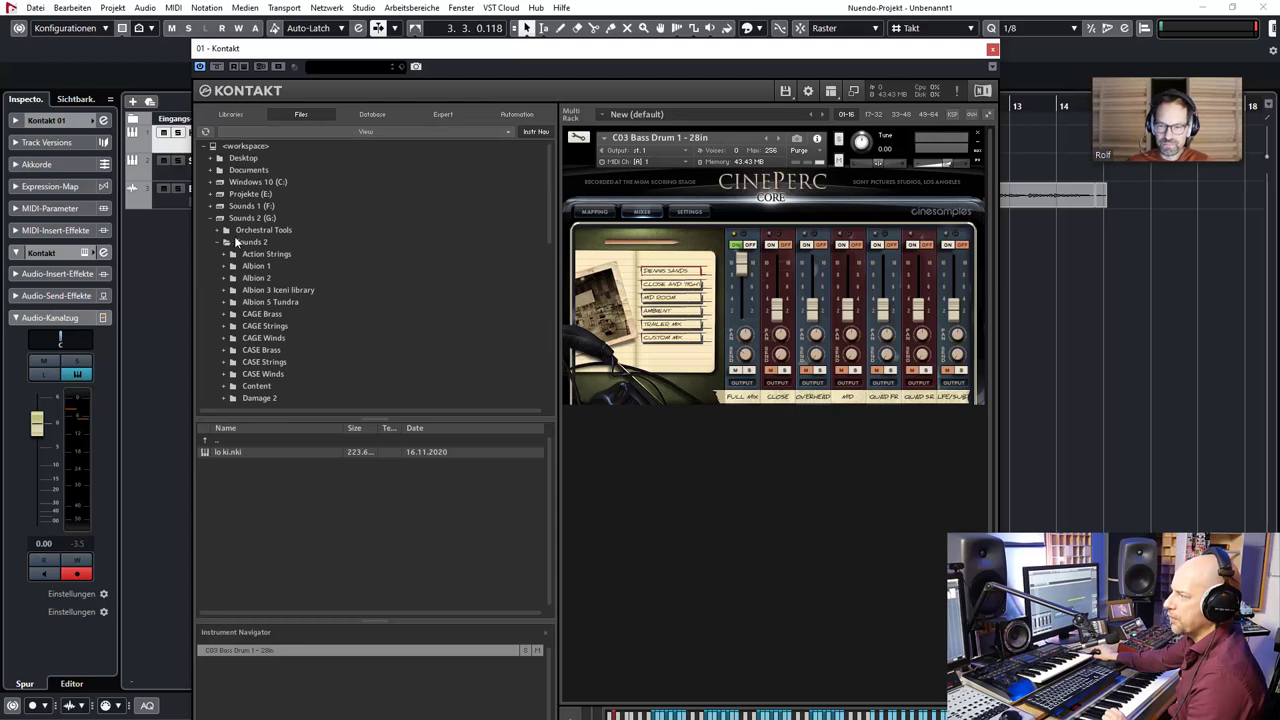
{"action": "left_click", "coordinate": [212, 207]}
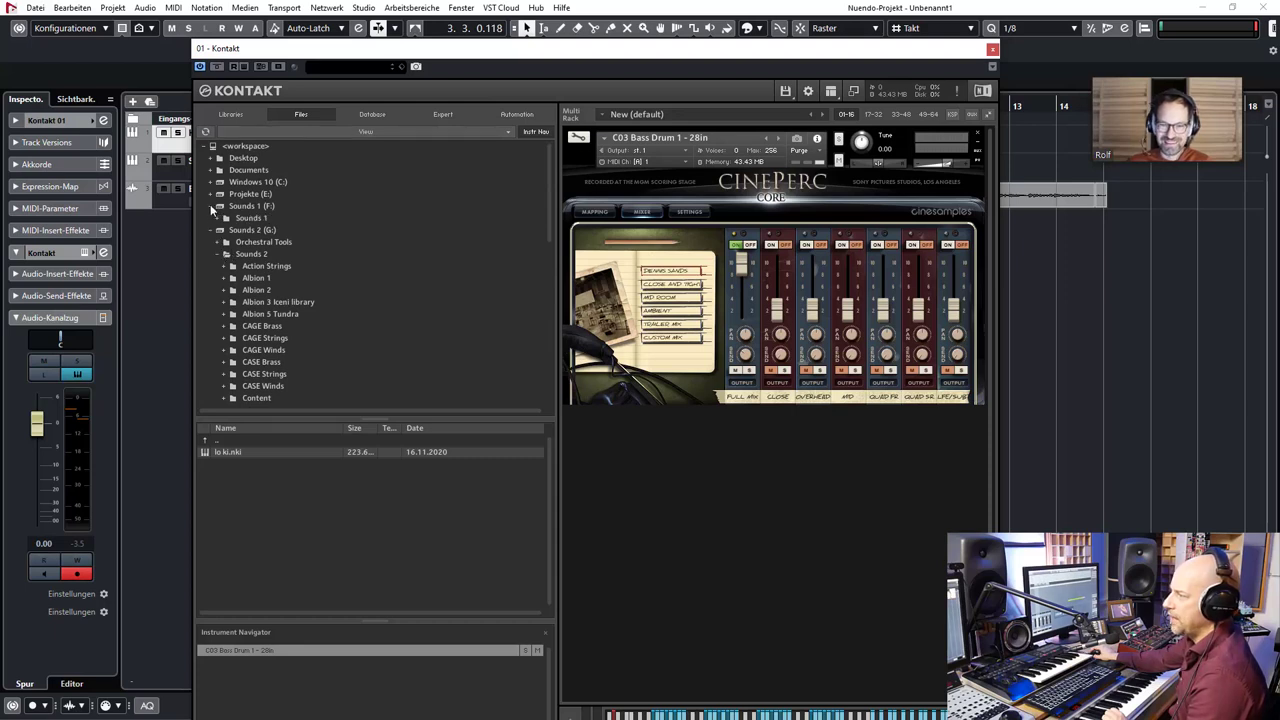
{"action": "left_click", "coordinate": [214, 218]}
{"action": "scroll", "coordinate": [264, 322], "scroll_direction": "down", "scroll_amount": 10}
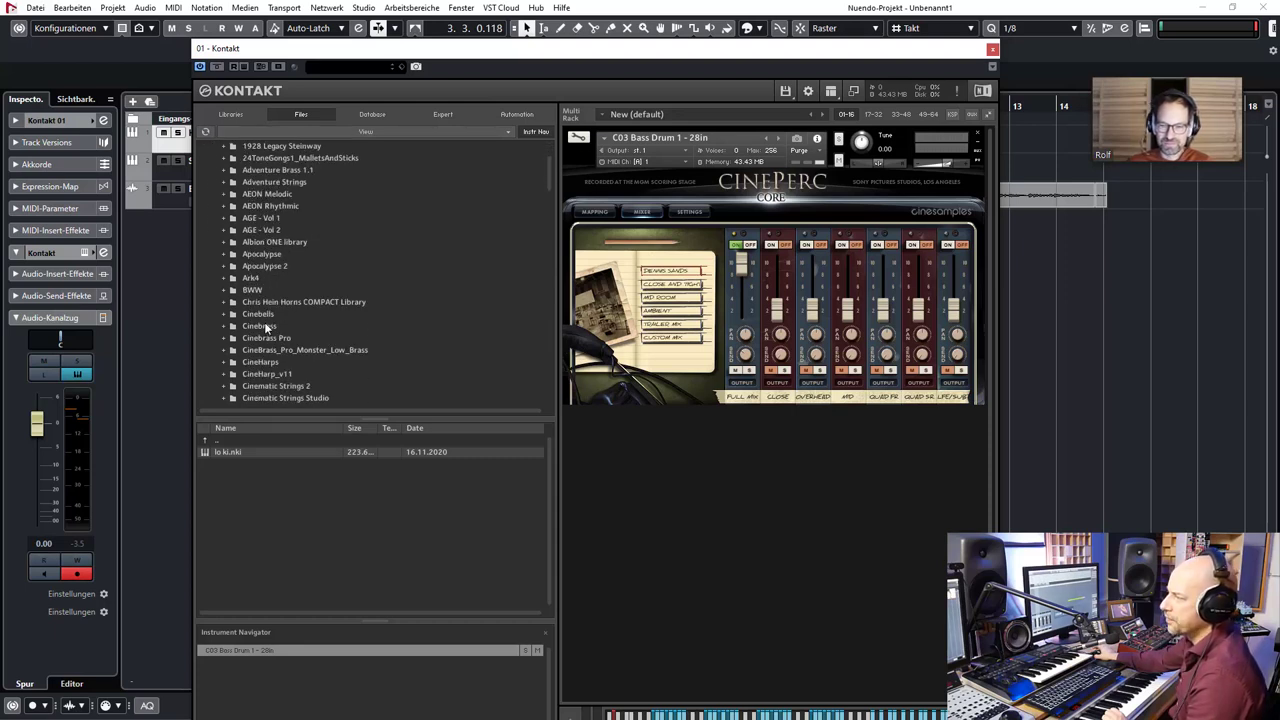
{"action": "scroll", "coordinate": [265, 364], "scroll_direction": "down", "scroll_amount": 3}
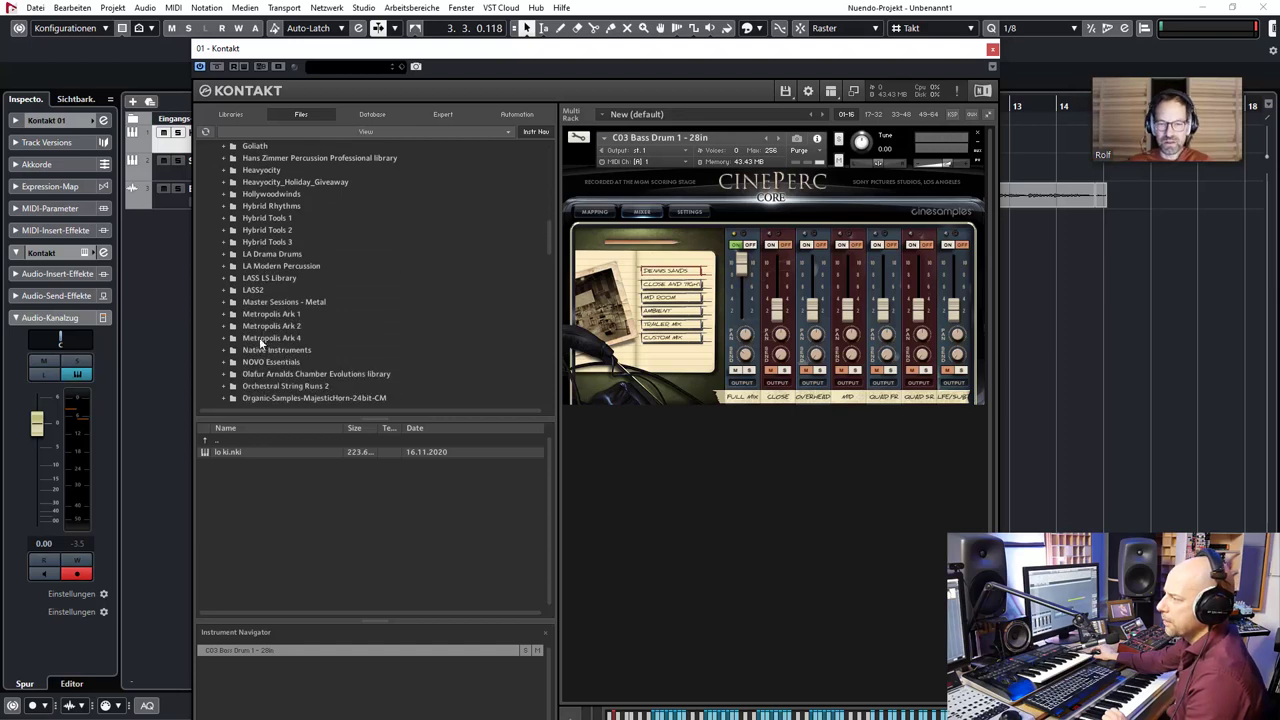
{"action": "left_click", "coordinate": [277, 265]}
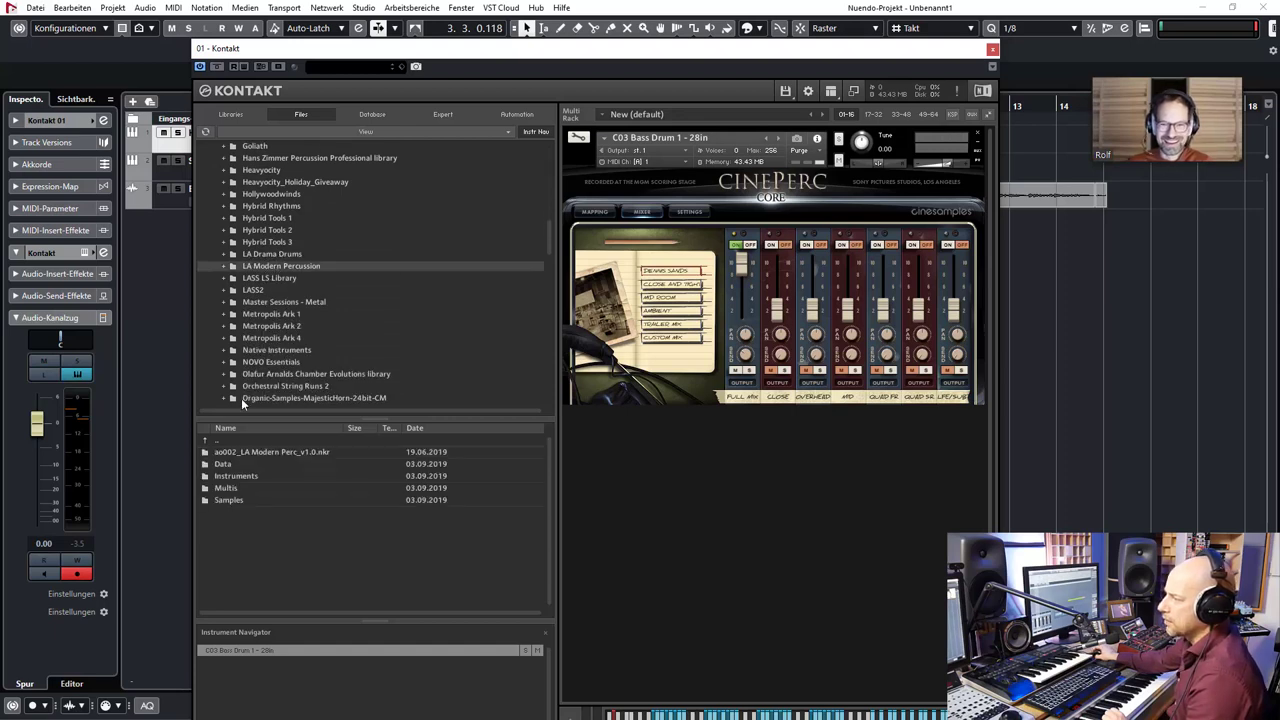
{"action": "double_click", "coordinate": [238, 475]}
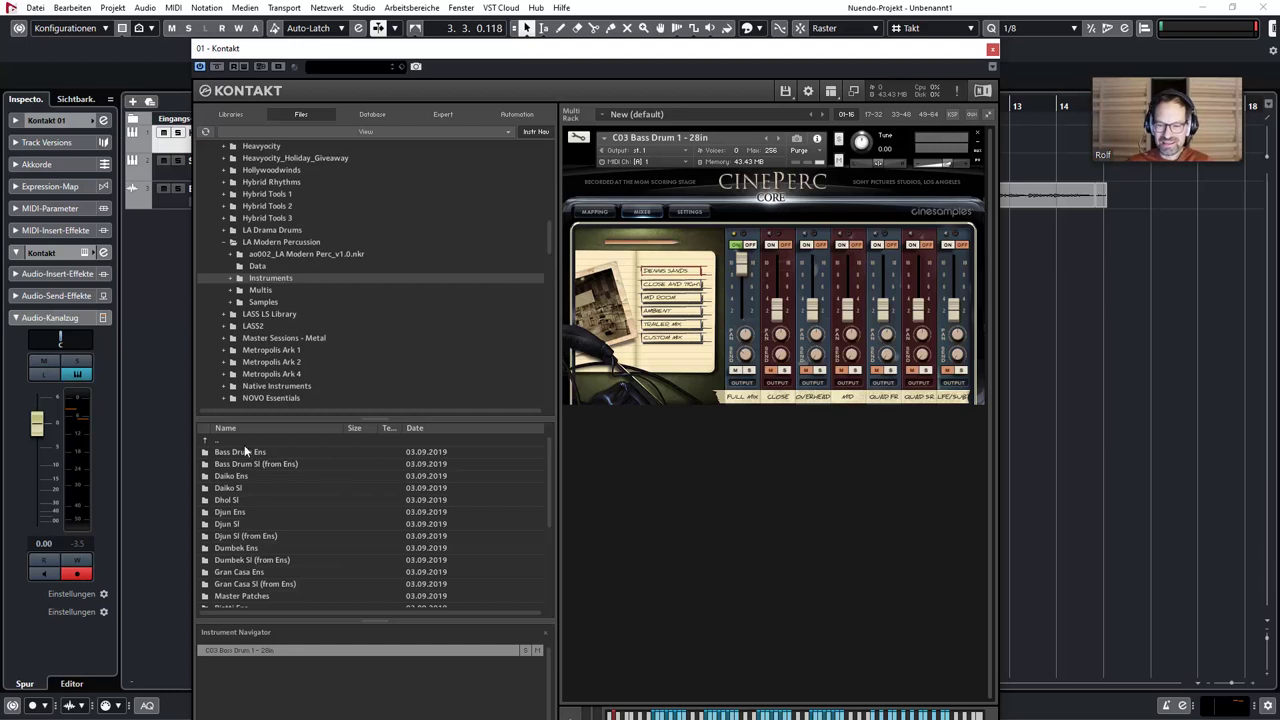
Load the patch "1. Taiko Ens - Hard - Dynamic Hits" from the Taiko Ens folder and move the Kontakt window up to expose its keyboard.
{"action": "scroll", "coordinate": [276, 527], "scroll_direction": "down", "scroll_amount": 3}
{"action": "scroll", "coordinate": [257, 540], "scroll_direction": "down", "scroll_amount": 2}
{"action": "double_click", "coordinate": [230, 531]}
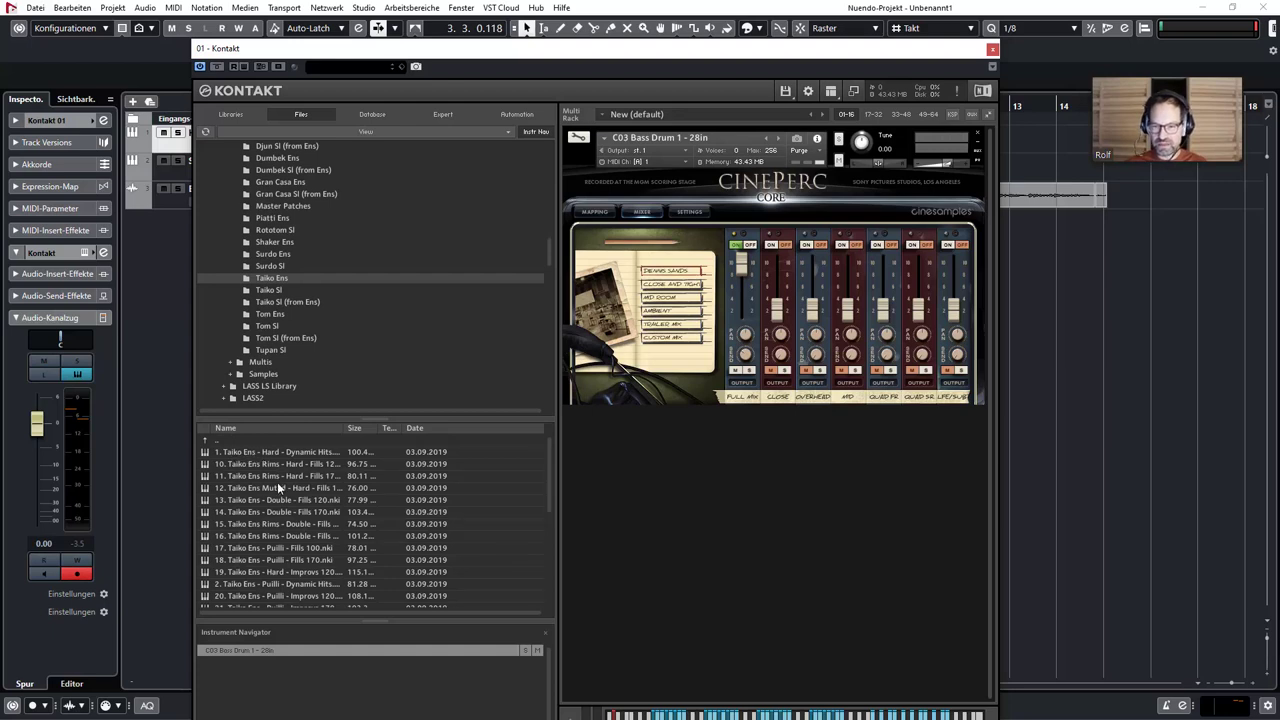
{"action": "left_click", "coordinate": [280, 452]}
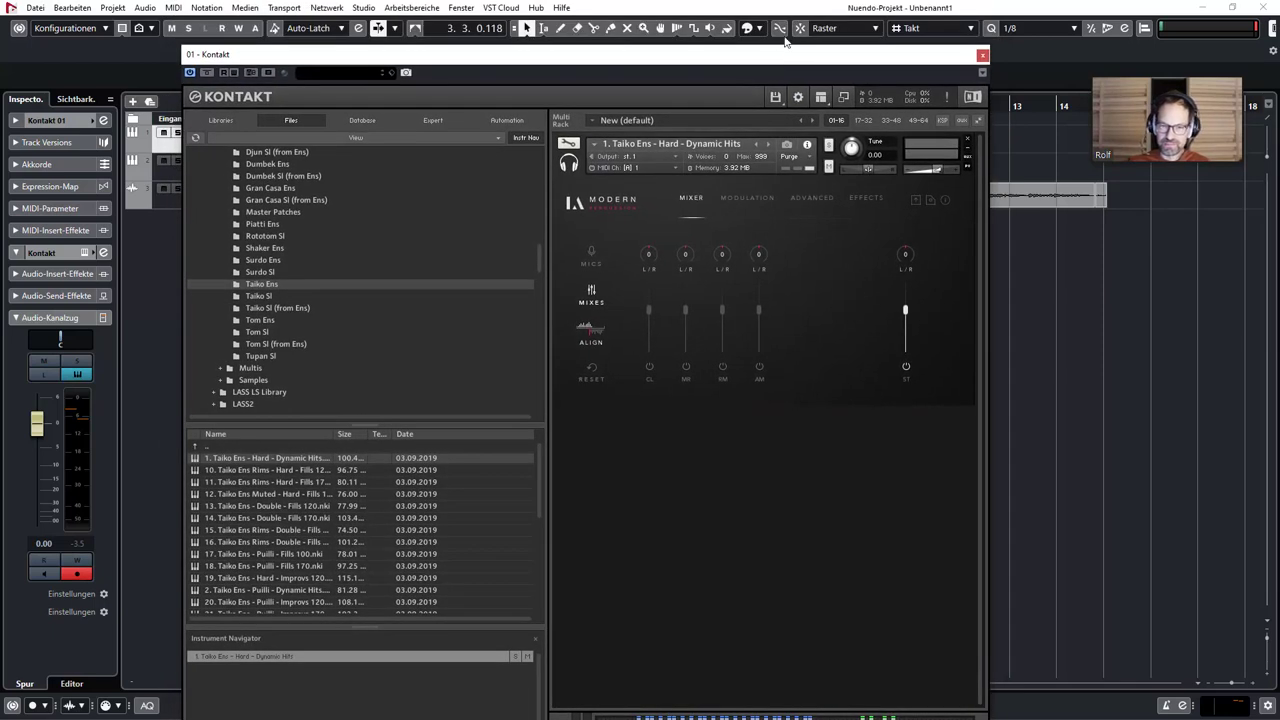
{"action": "left_click_drag", "start_coordinate": [786, 50], "coordinate": [779, 10]}
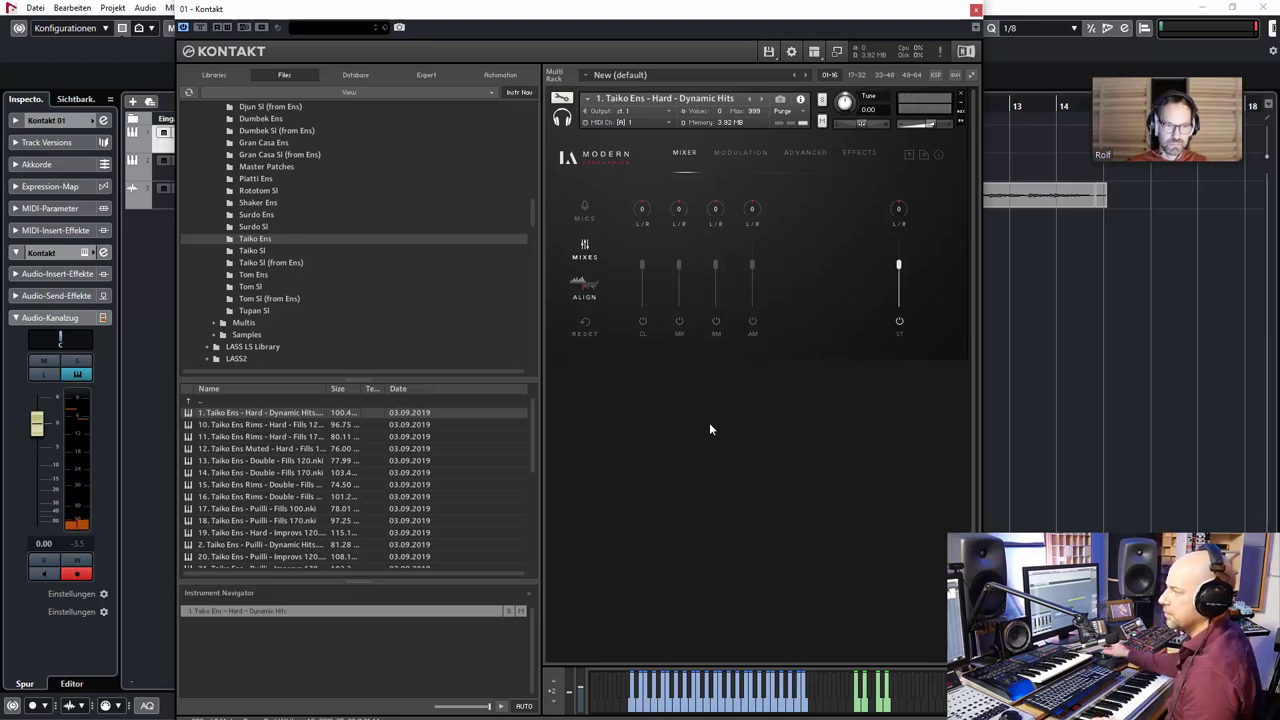
Open the Bass Drum Ens folder, widen the Name column and load the patch "1. Bass Drum Ens - Hard 1 - Dynamic Hit".
{"action": "double_click", "coordinate": [237, 402]}
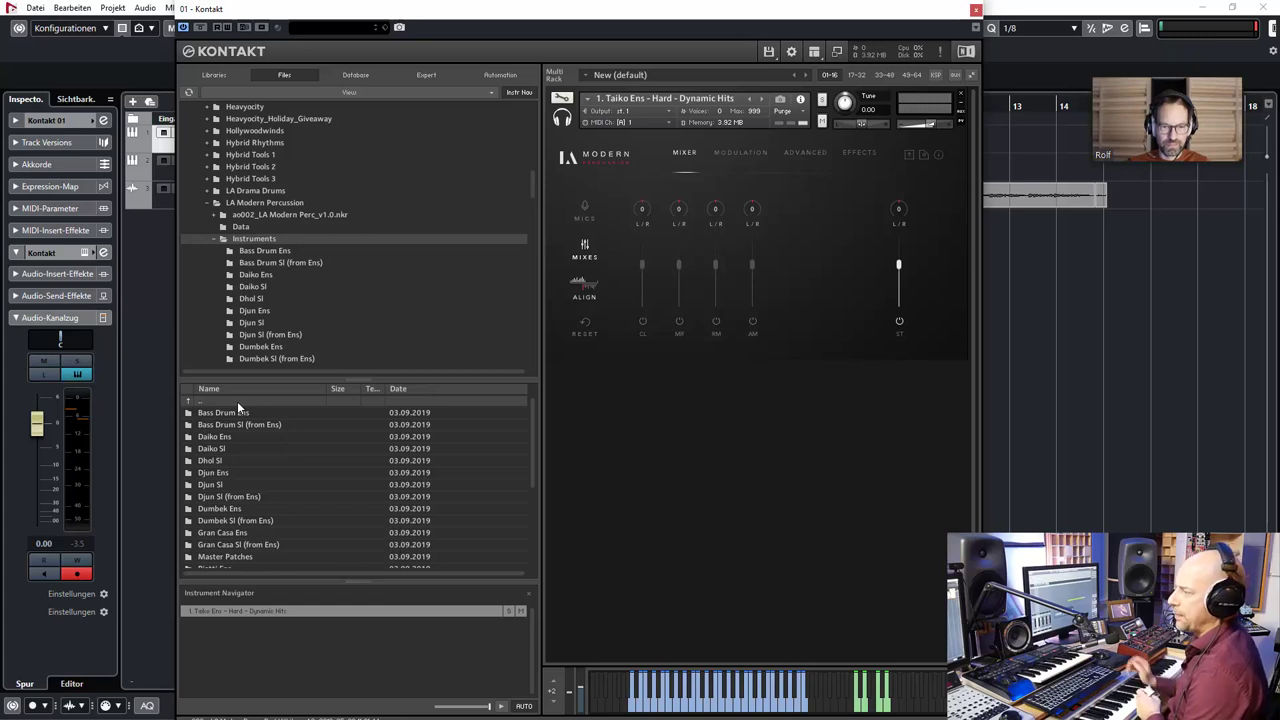
{"action": "double_click", "coordinate": [237, 412]}
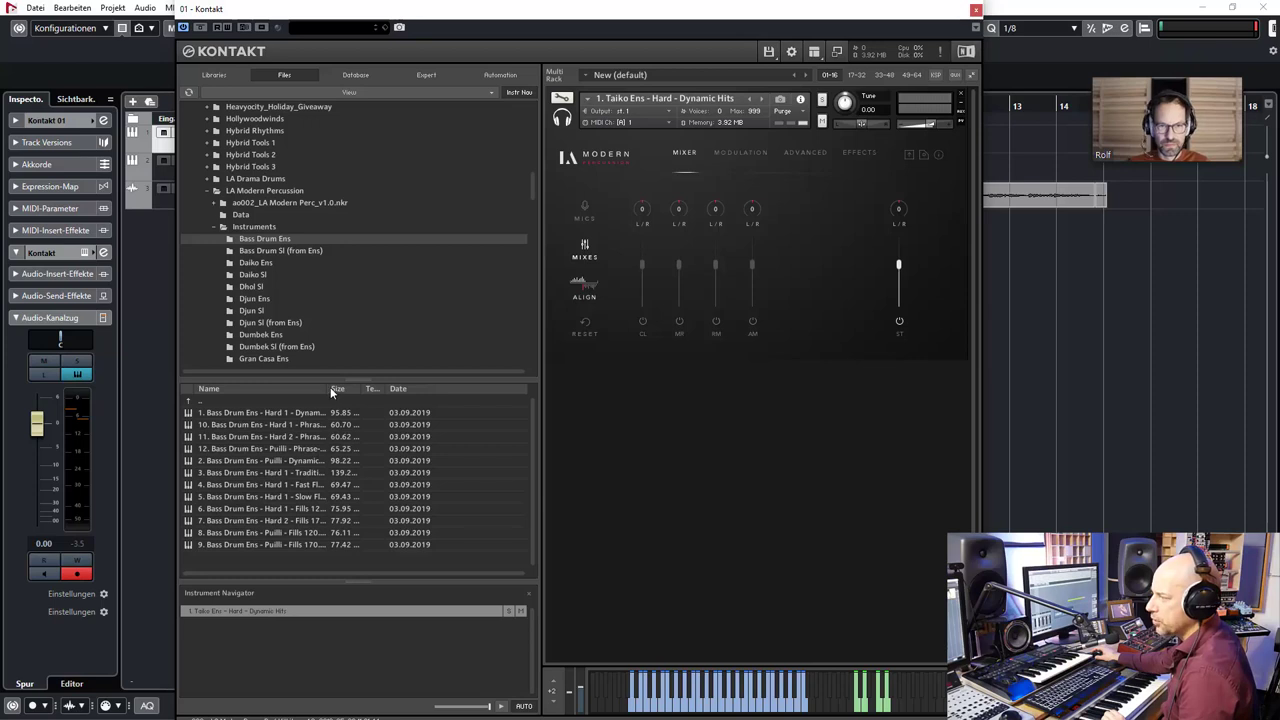
{"action": "left_click_drag", "start_coordinate": [330, 387], "coordinate": [448, 387]}
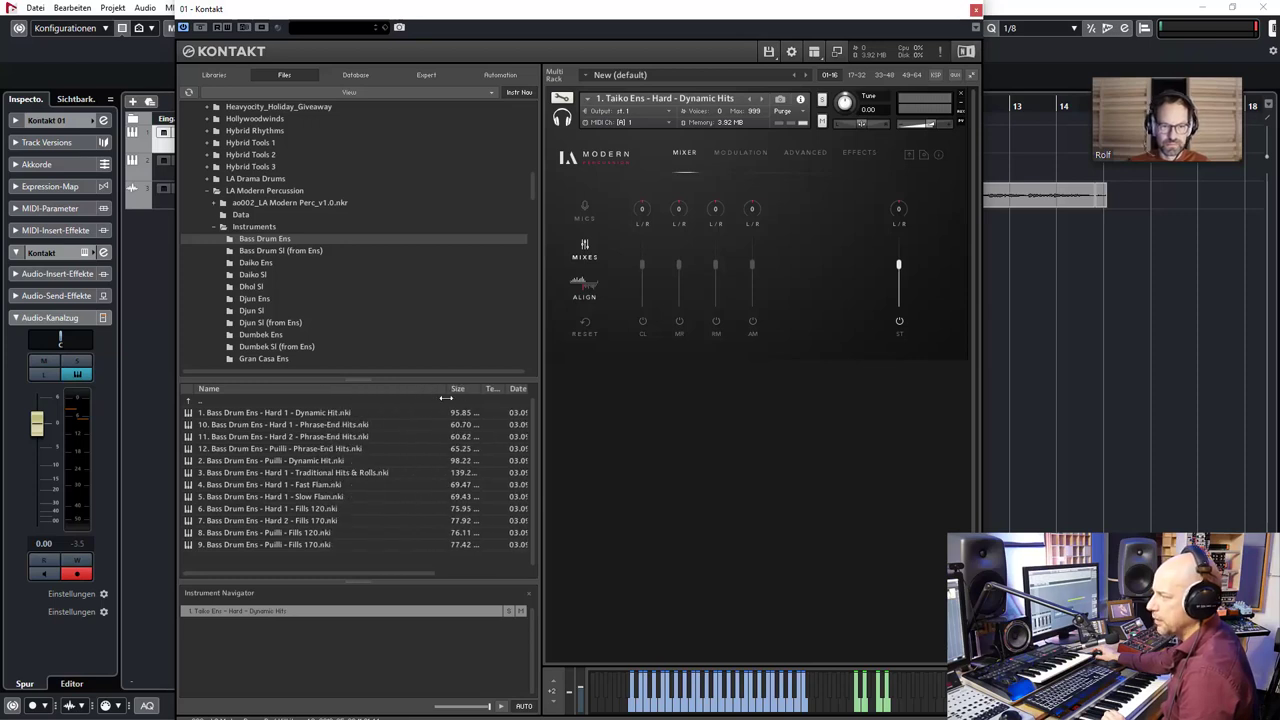
{"action": "left_click", "coordinate": [263, 414]}
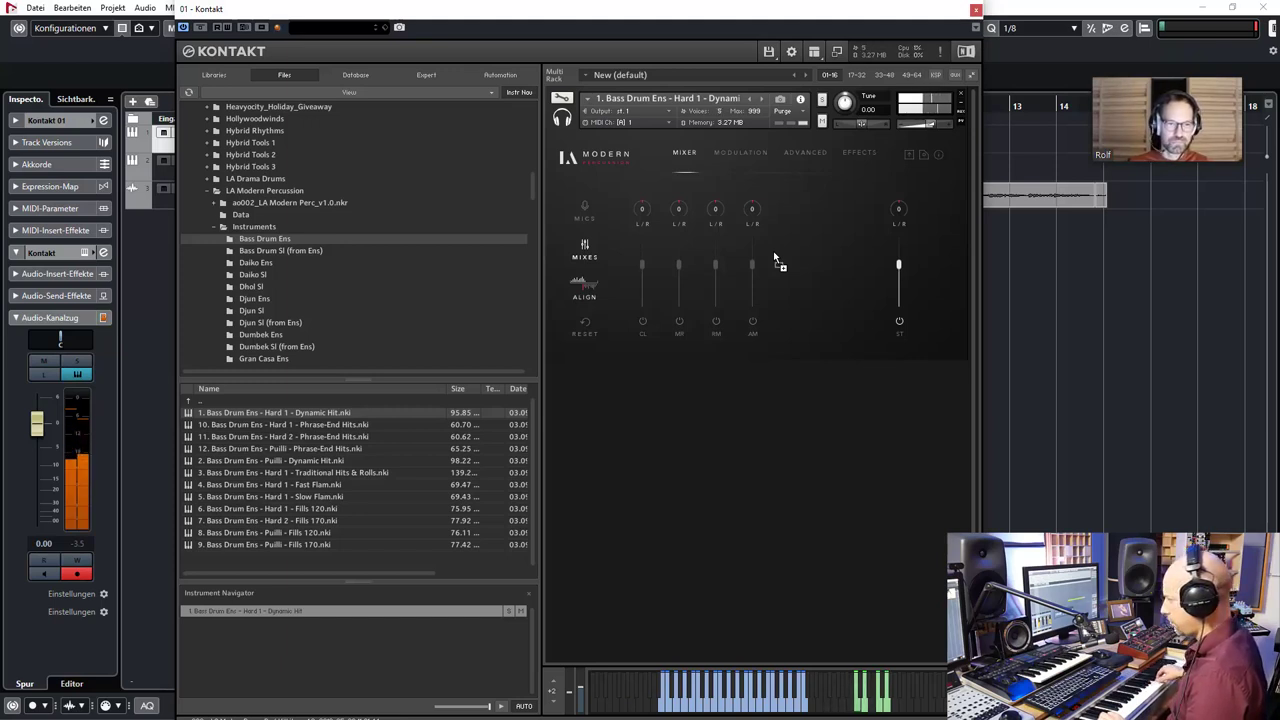
Load the Bass Drum Ens Hard 1 patches in turn: "10. Phrase-End Hits", "4. Fast Flam" and "5. Slow Flam".
{"action": "left_click", "coordinate": [281, 425]}
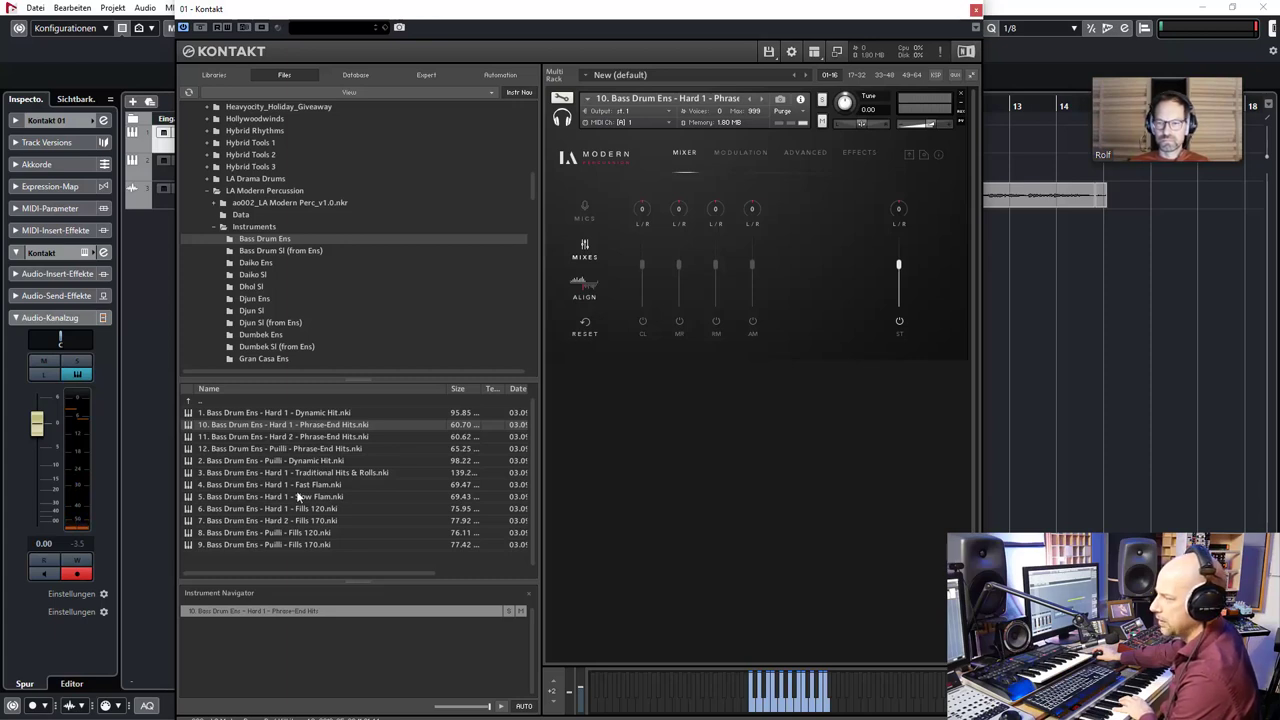
{"action": "left_click_drag", "start_coordinate": [300, 484], "coordinate": [822, 300]}
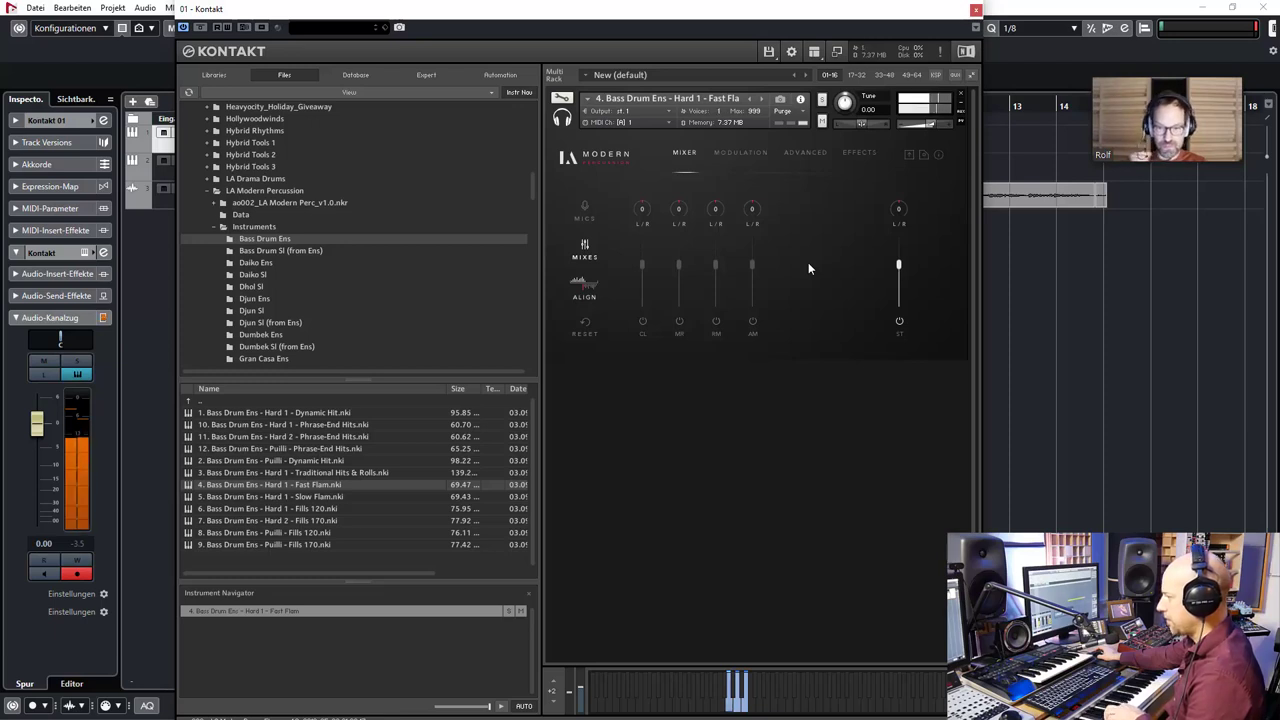
{"action": "left_click", "coordinate": [319, 496]}
{"action": "left_click_drag", "start_coordinate": [318, 492], "coordinate": [756, 206]}
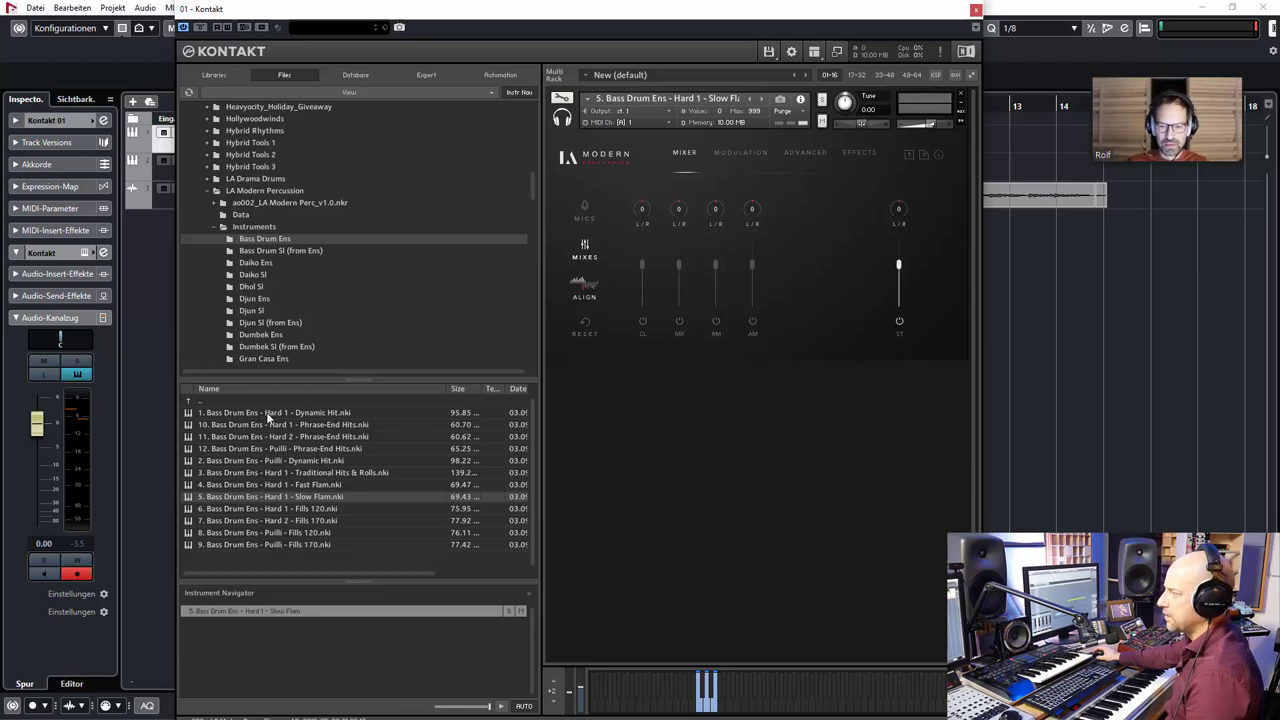
Open the Master Patches folder and try to load "11. All Orchestral SI - Split Velocity - Dynamic Hits".
{"action": "left_click", "coordinate": [562, 118]}
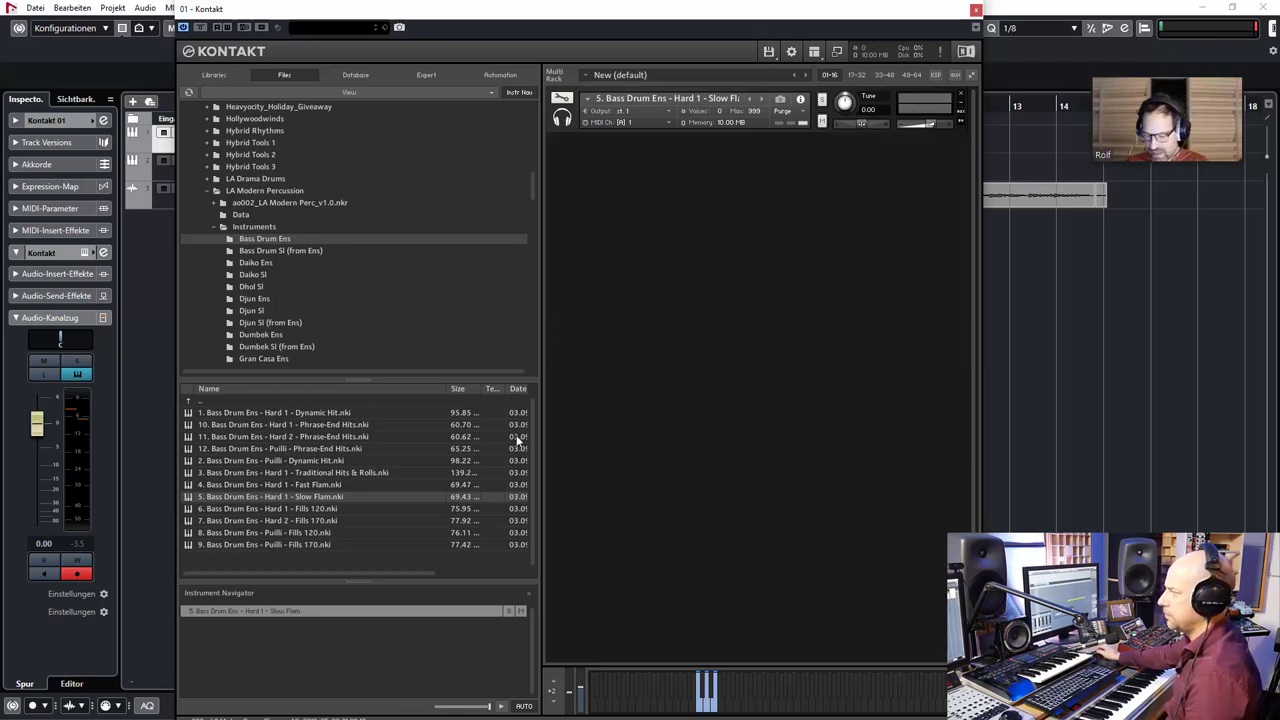
{"action": "double_click", "coordinate": [216, 403]}
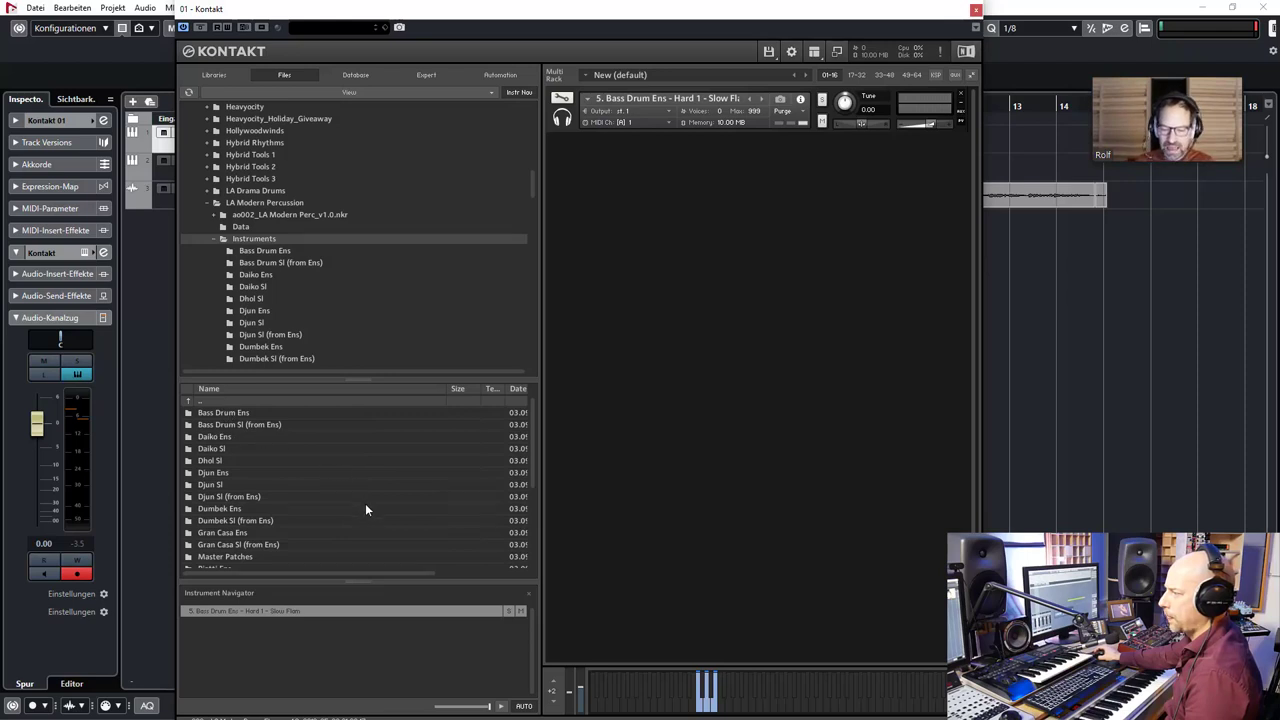
{"action": "scroll", "coordinate": [377, 512], "scroll_direction": "down", "scroll_amount": 3}
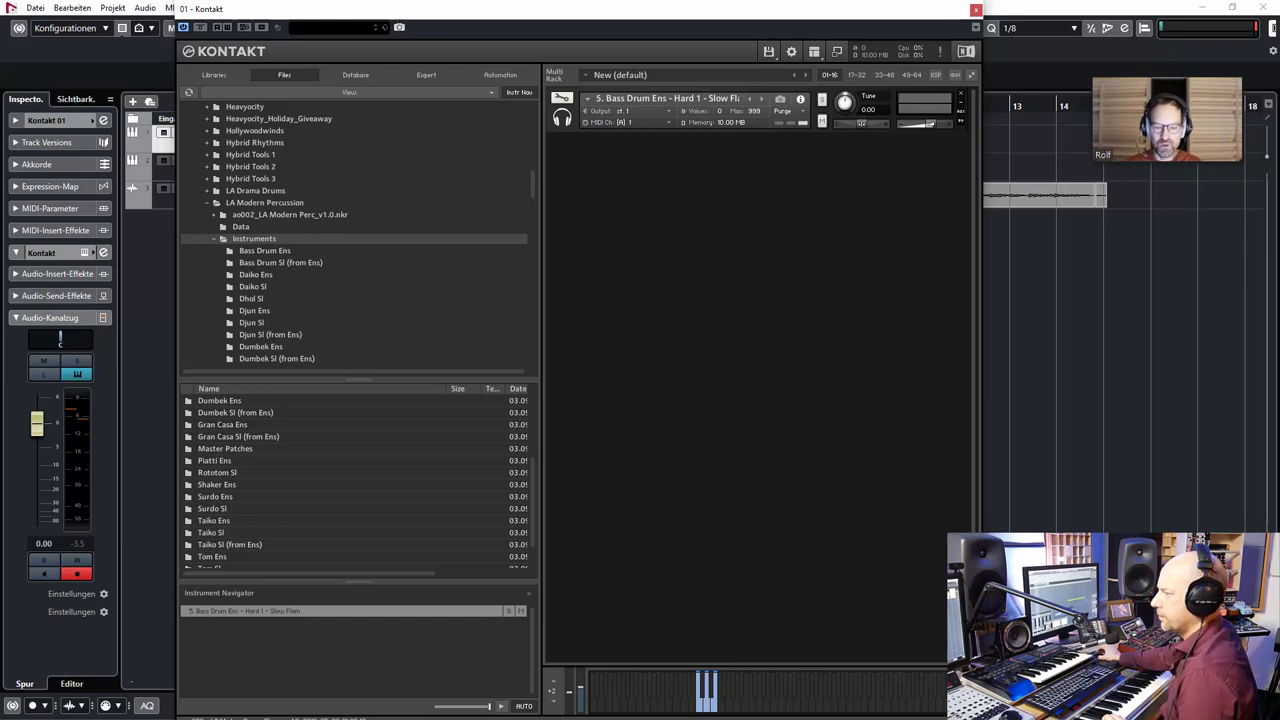
{"action": "double_click", "coordinate": [242, 448]}
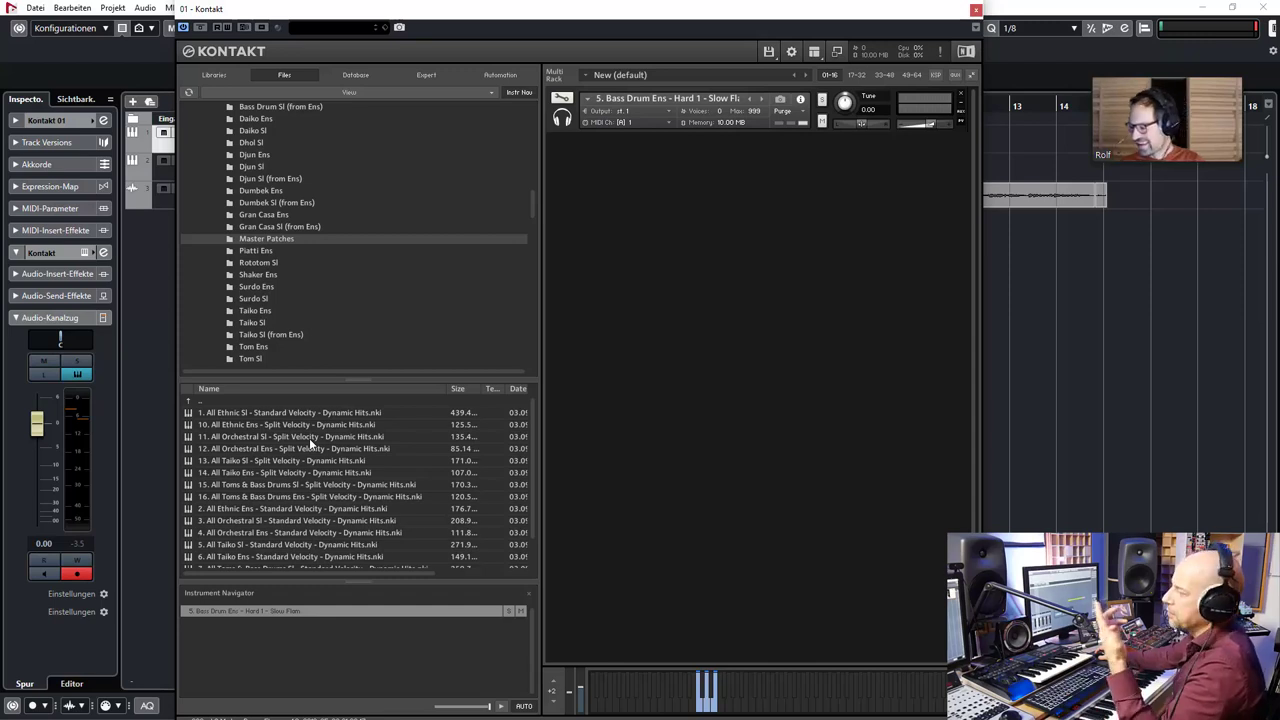
{"action": "left_click_drag", "start_coordinate": [309, 438], "coordinate": [781, 331]}
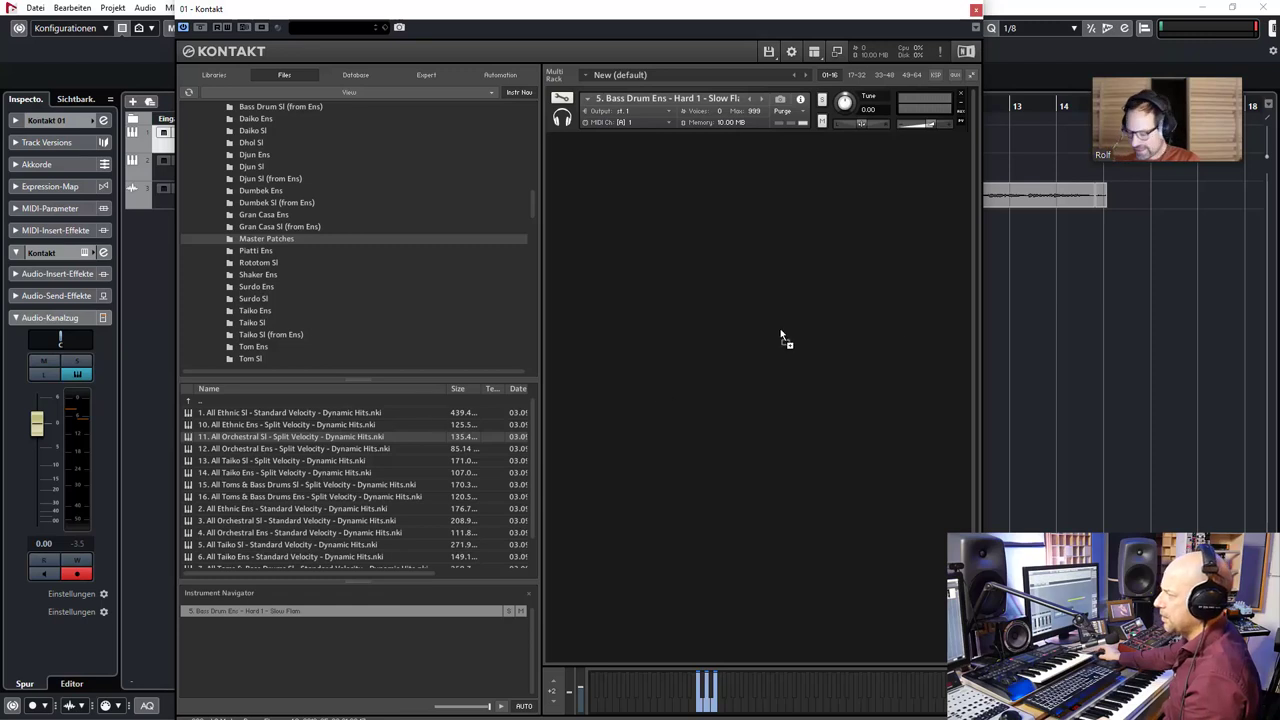
{"action": "left_click_drag", "start_coordinate": [905, 289], "coordinate": [858, 182]}
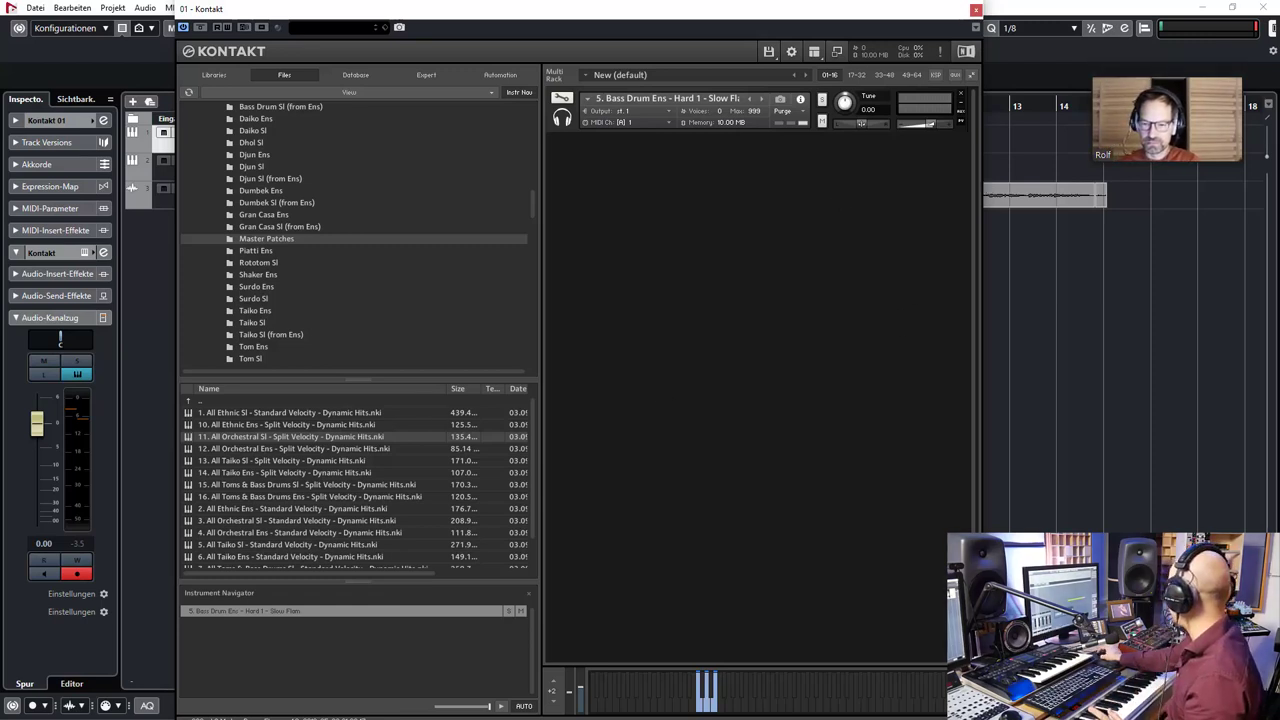
Switch to Chrome, go to heavyocity.com and open the Damage 2 page from the Percussion products.
{"action": "key", "text": "alt+Tab"}
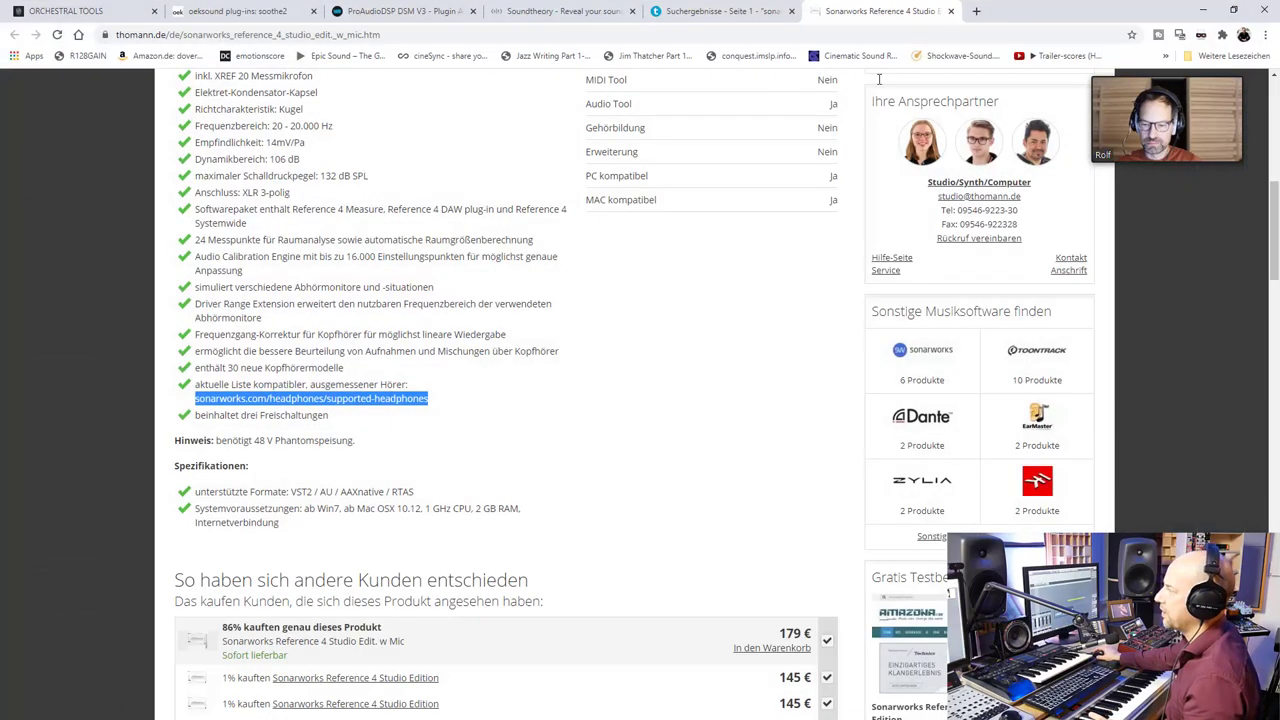
{"action": "left_click", "coordinate": [740, 28]}
{"action": "type", "text": "heavyocity.com"}
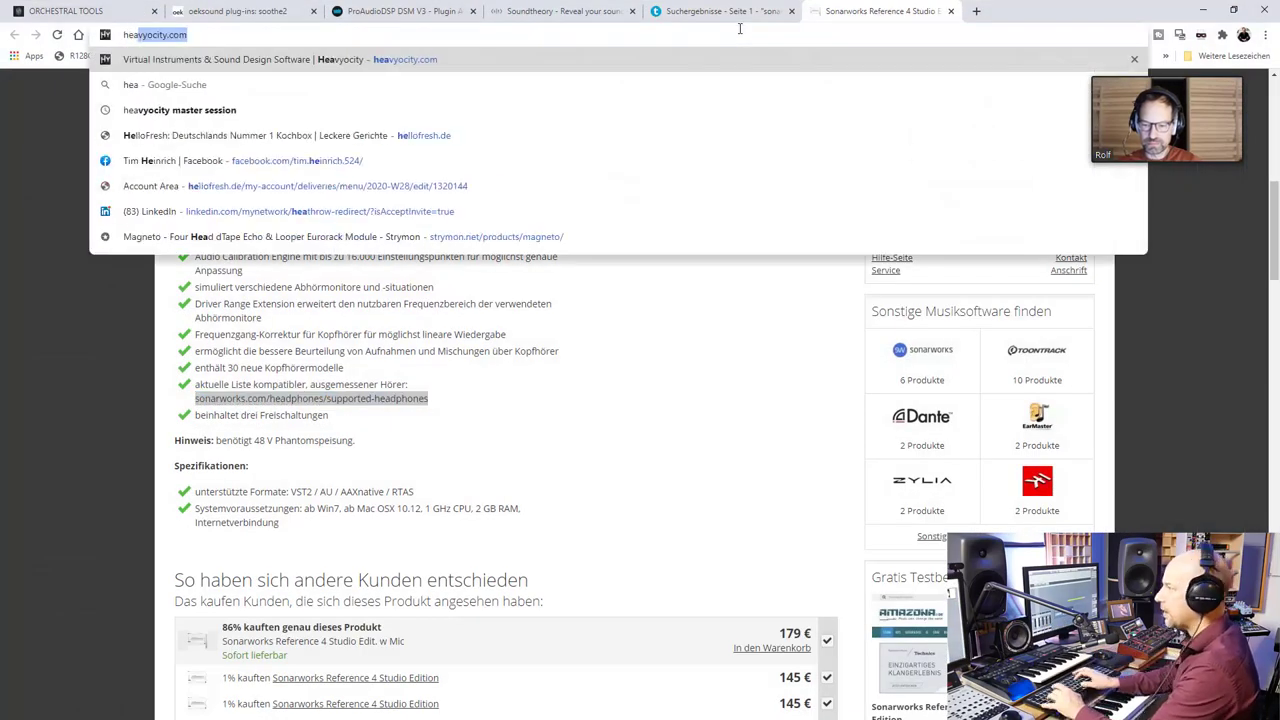
{"action": "key", "text": "Return"}
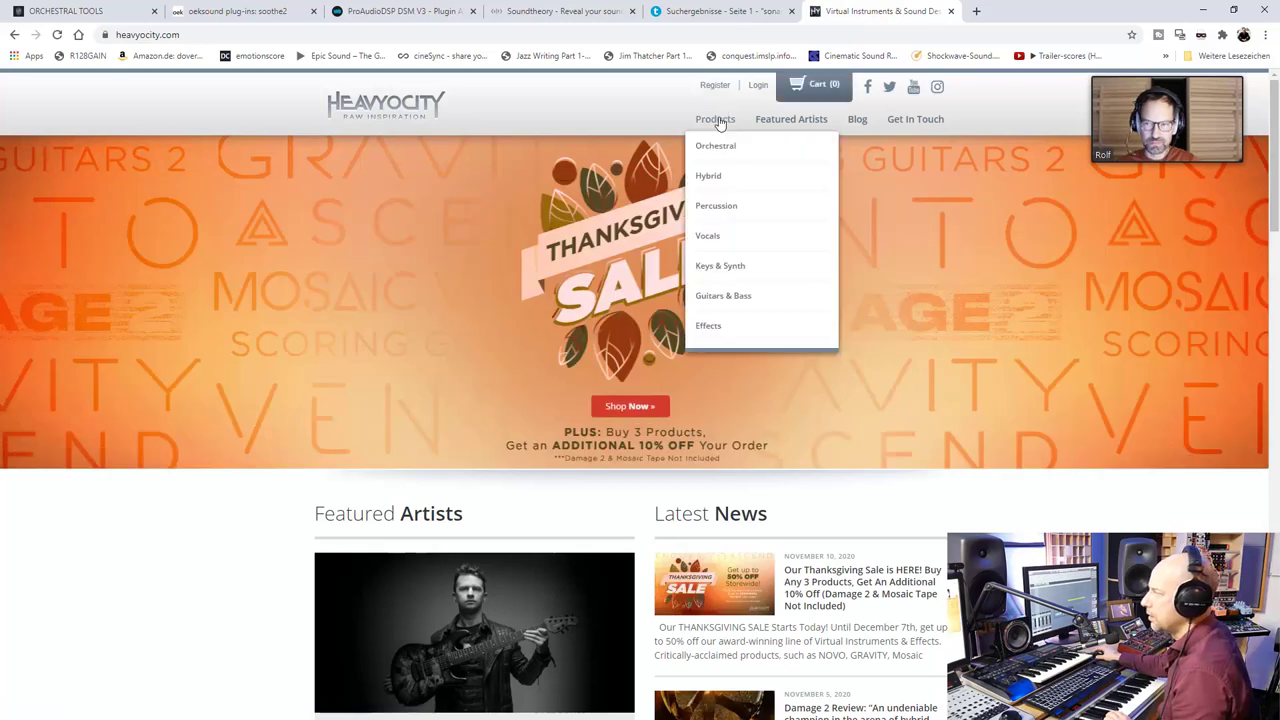
{"action": "mouse_move", "coordinate": [715, 121]}
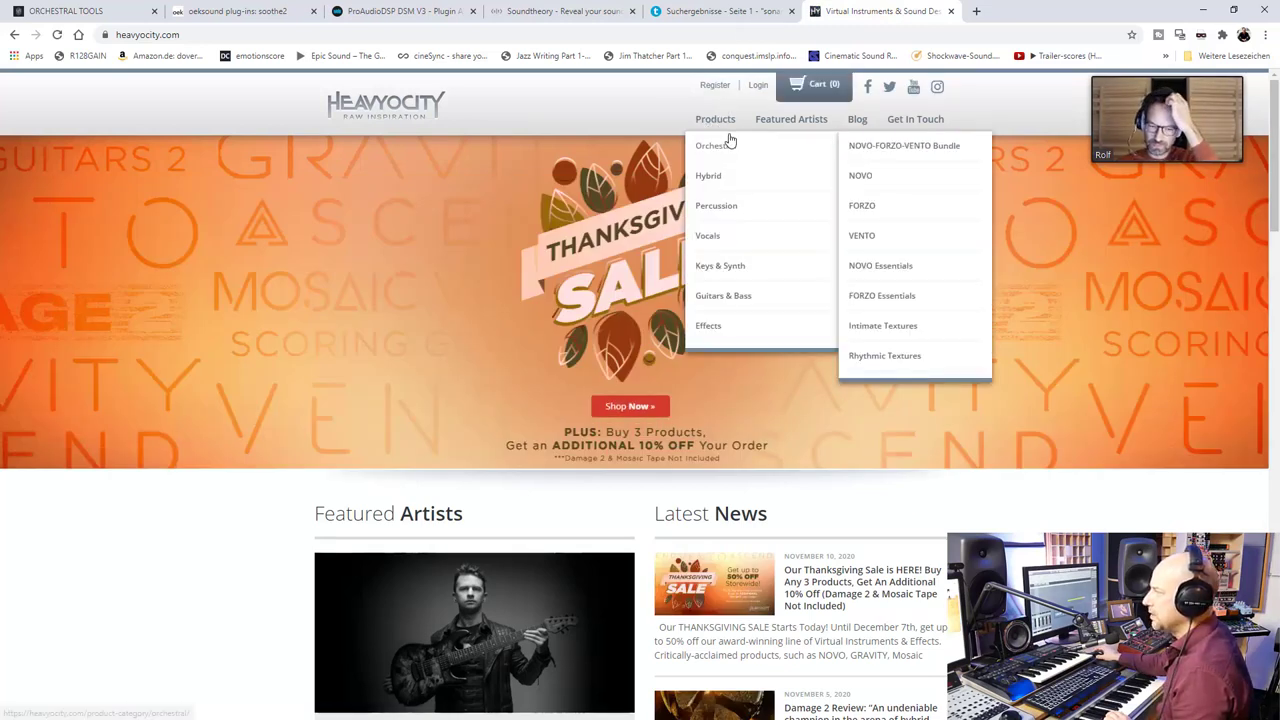
{"action": "mouse_move", "coordinate": [720, 209]}
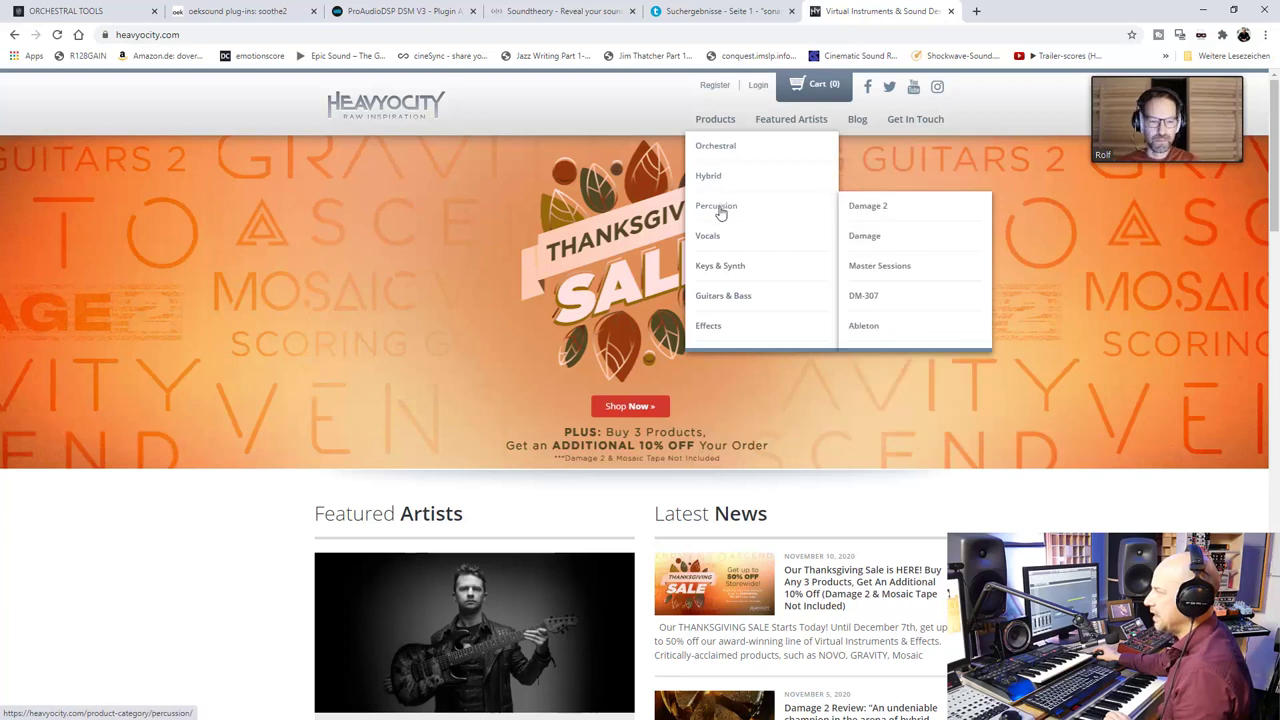
{"action": "left_click", "coordinate": [871, 206]}
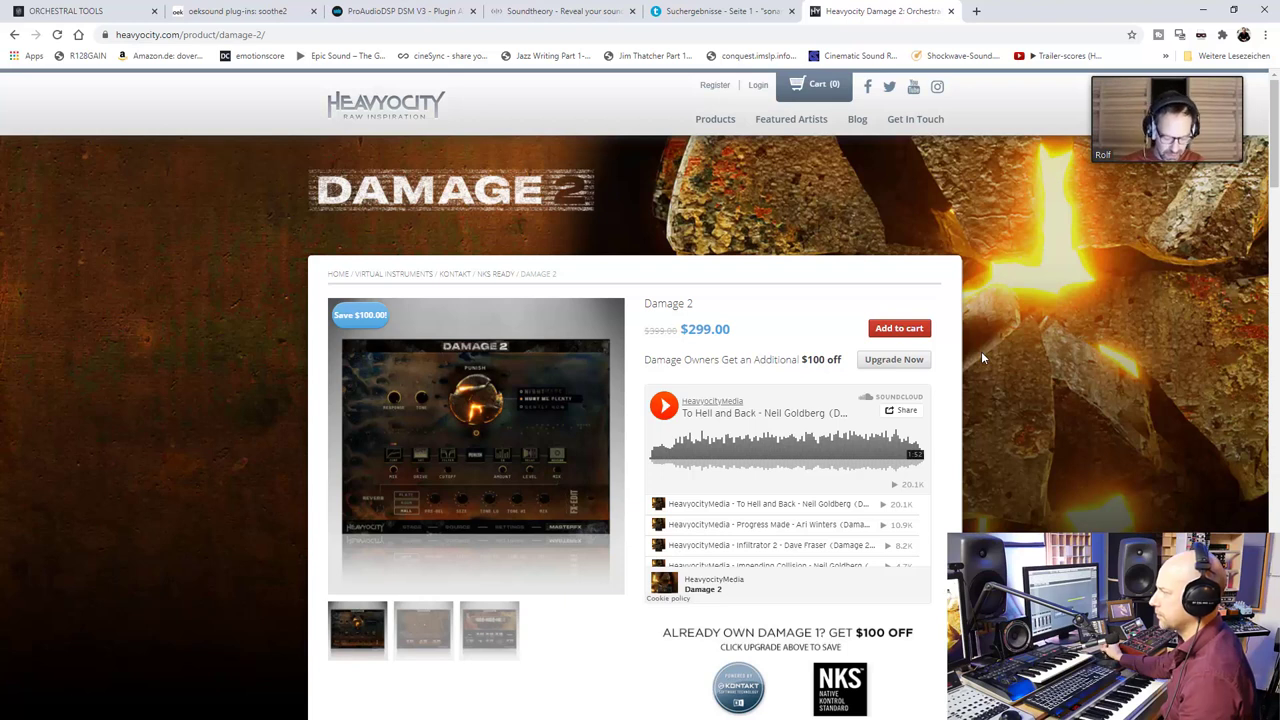
View the VENTO page from Heavyocity's Orchestral products and return to the Damage 2 page.
{"action": "mouse_move", "coordinate": [726, 129]}
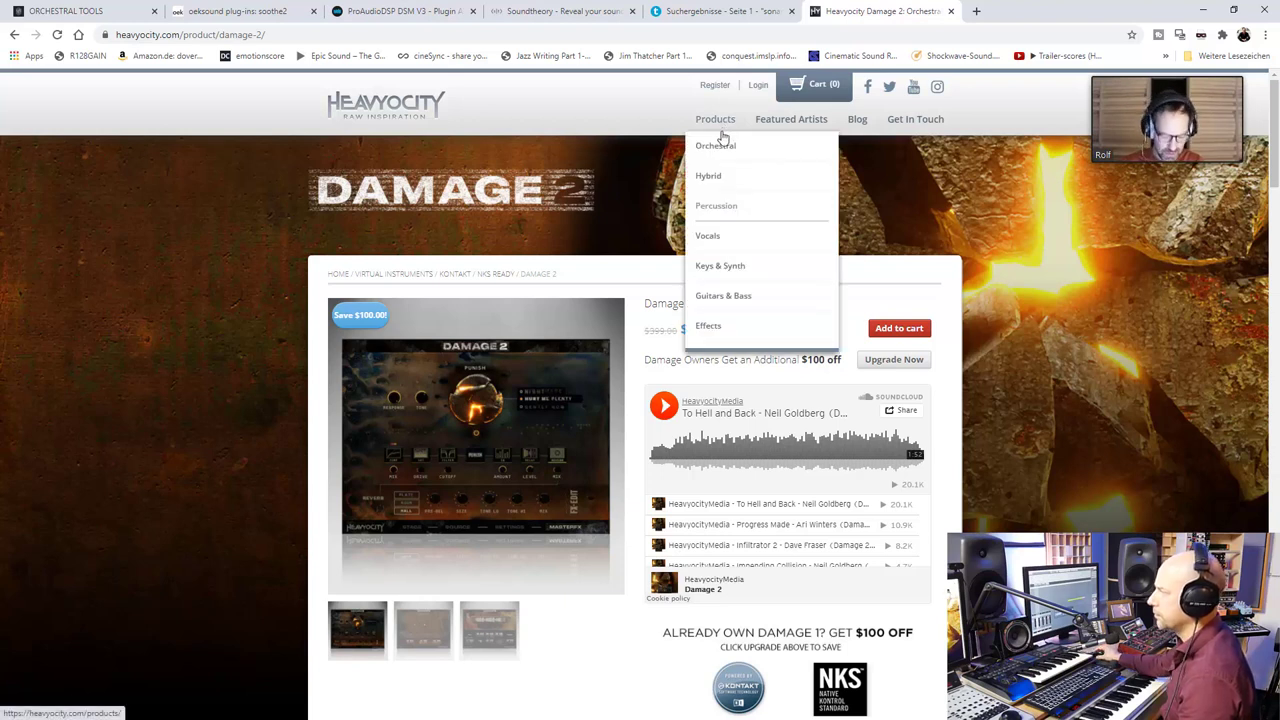
{"action": "mouse_move", "coordinate": [711, 155]}
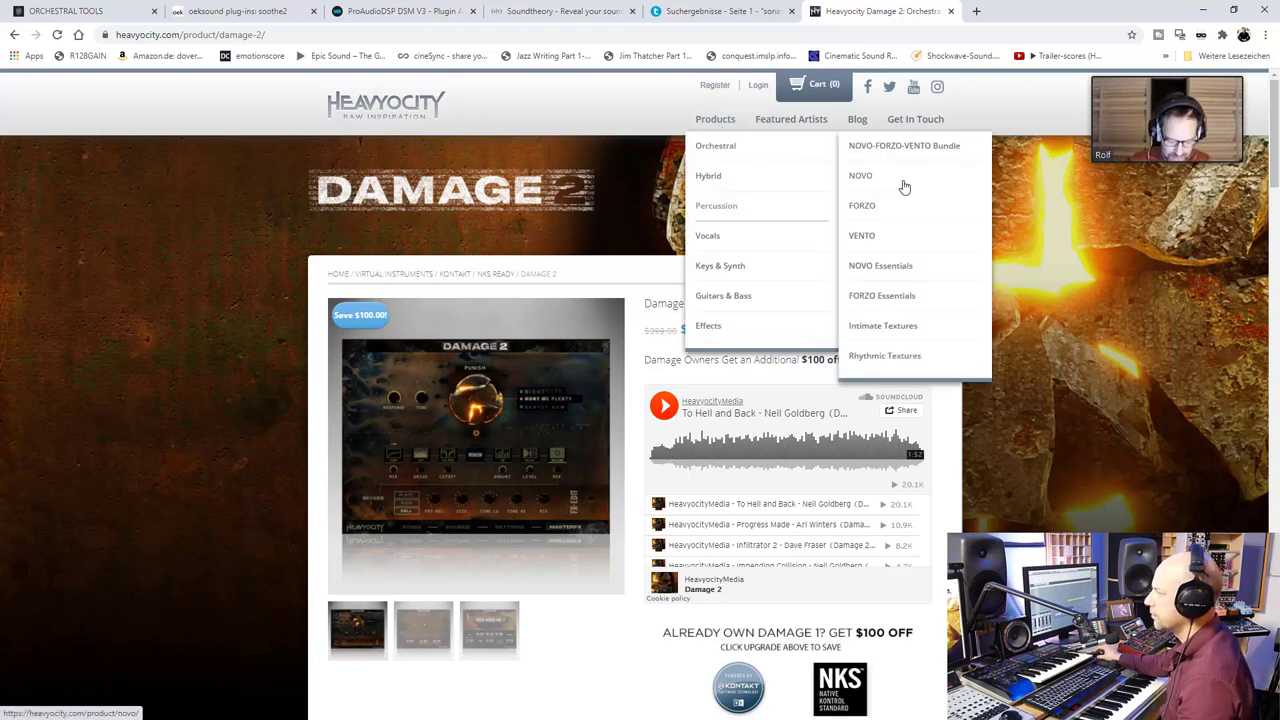
{"action": "left_click", "coordinate": [880, 237]}
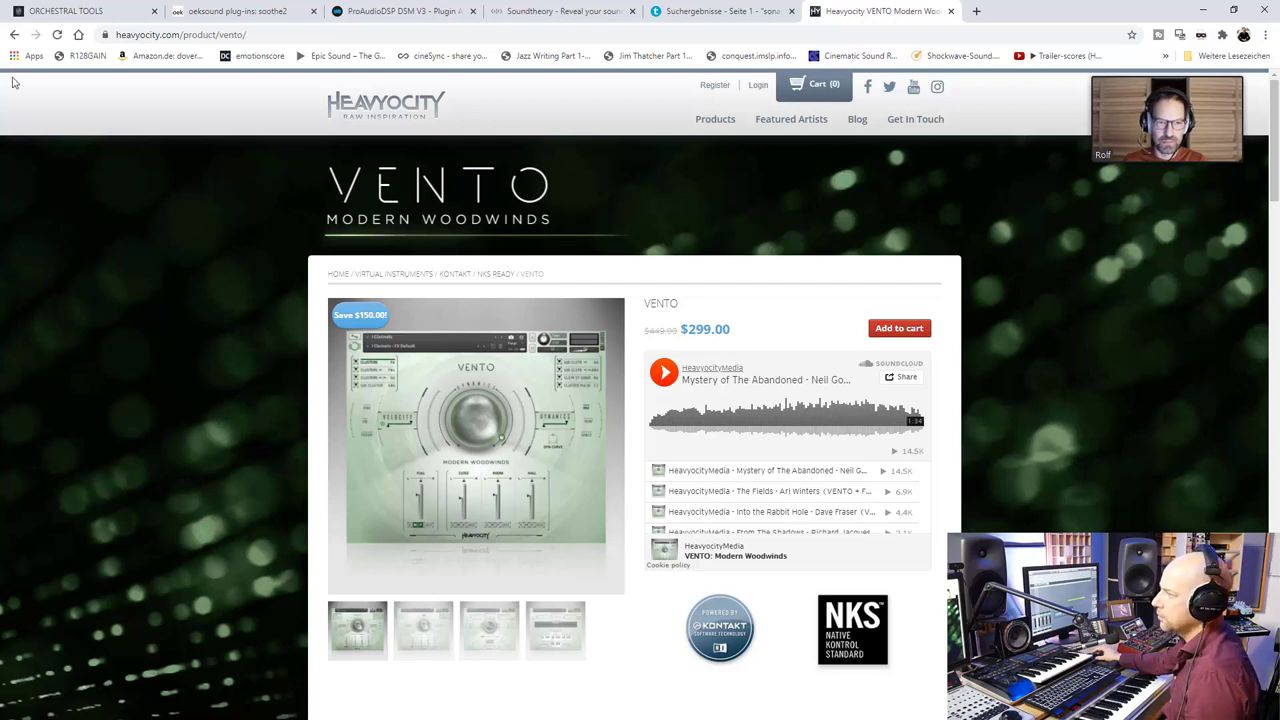
{"action": "left_click", "coordinate": [13, 37]}
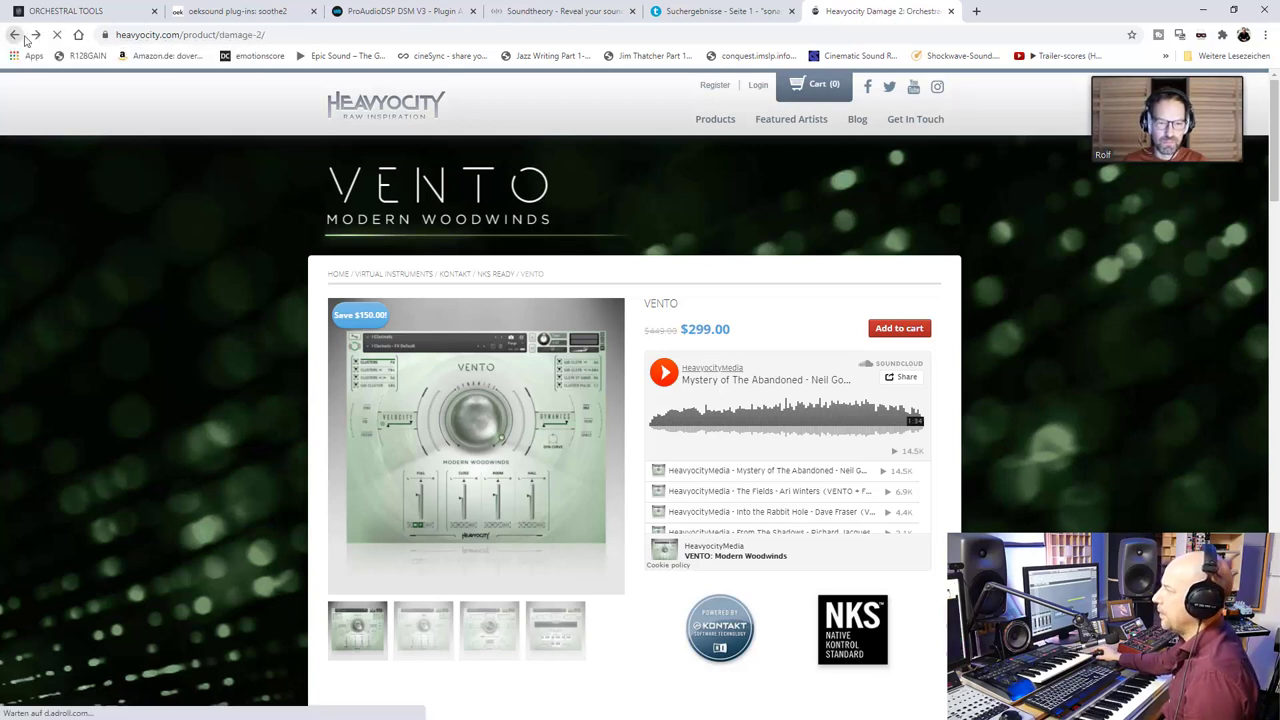
Open the Master Sessions Suite page from the Percussion products and look over its offer.
{"action": "left_click", "coordinate": [716, 119]}
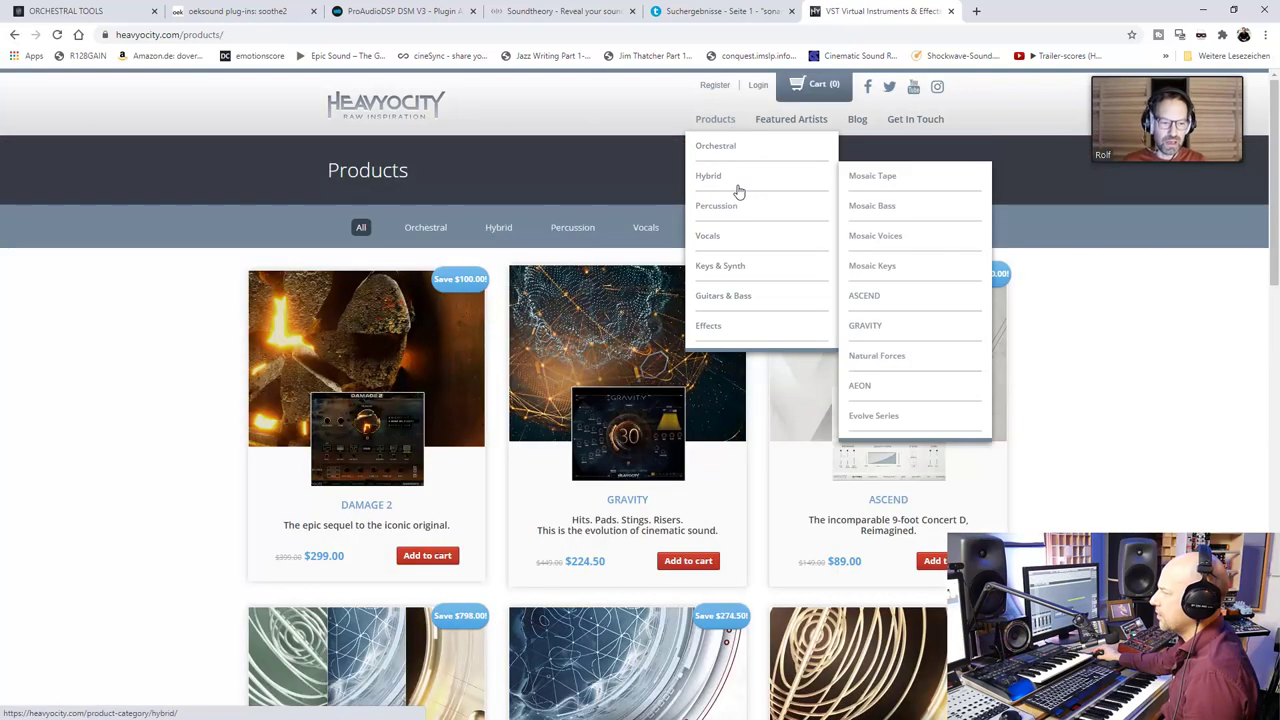
{"action": "mouse_move", "coordinate": [735, 207]}
{"action": "mouse_move", "coordinate": [904, 269]}
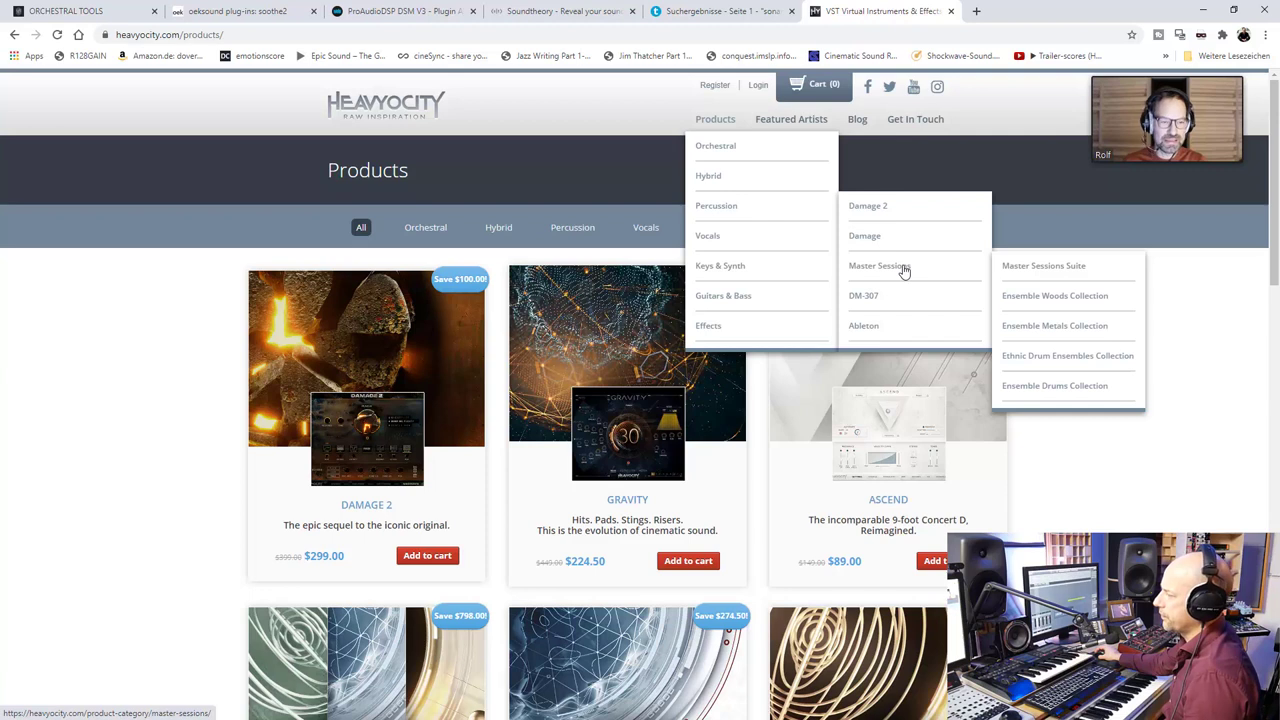
{"action": "left_click", "coordinate": [1051, 272]}
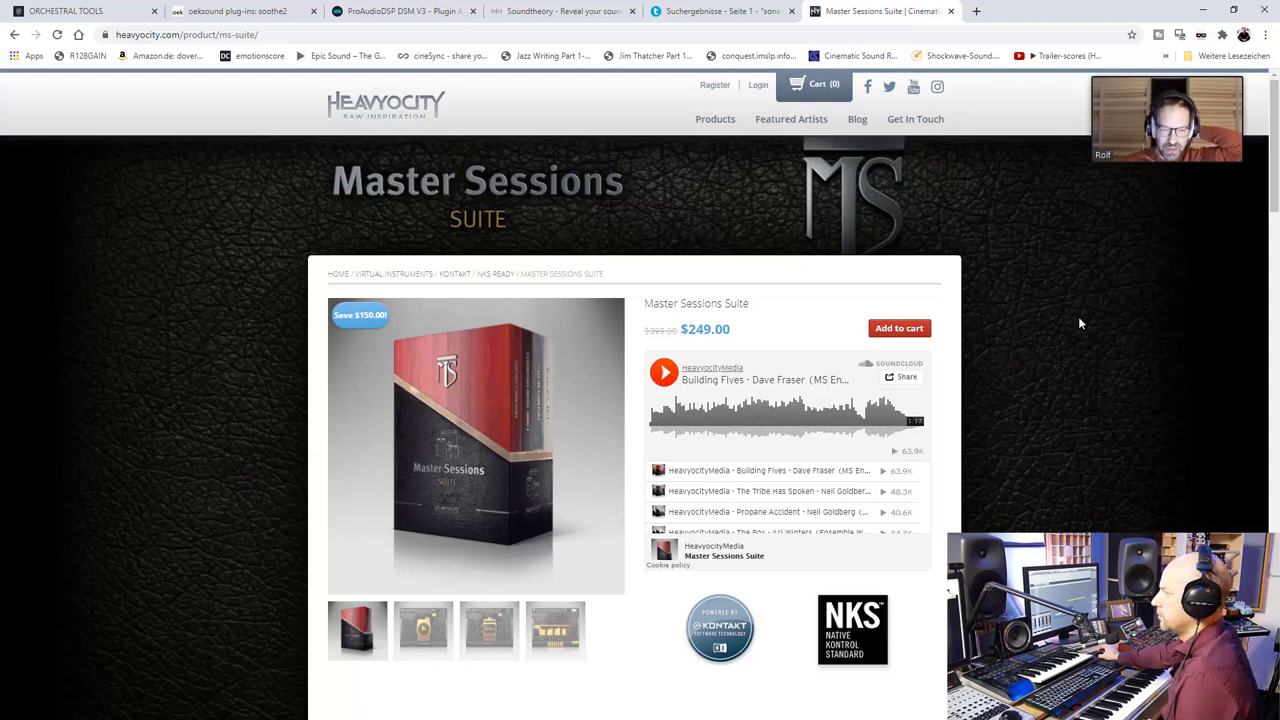
{"action": "scroll", "coordinate": [1079, 323], "scroll_direction": "down", "scroll_amount": 2}
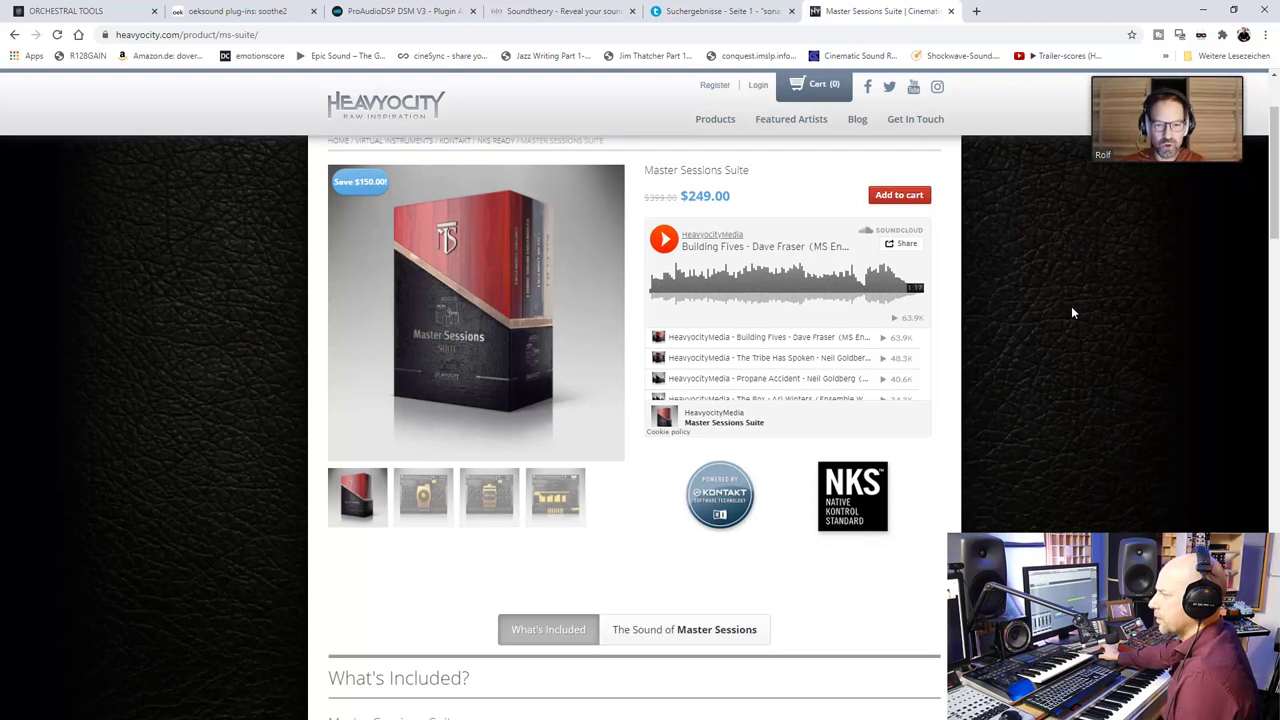
{"action": "scroll", "coordinate": [1056, 296], "scroll_direction": "up", "scroll_amount": 2}
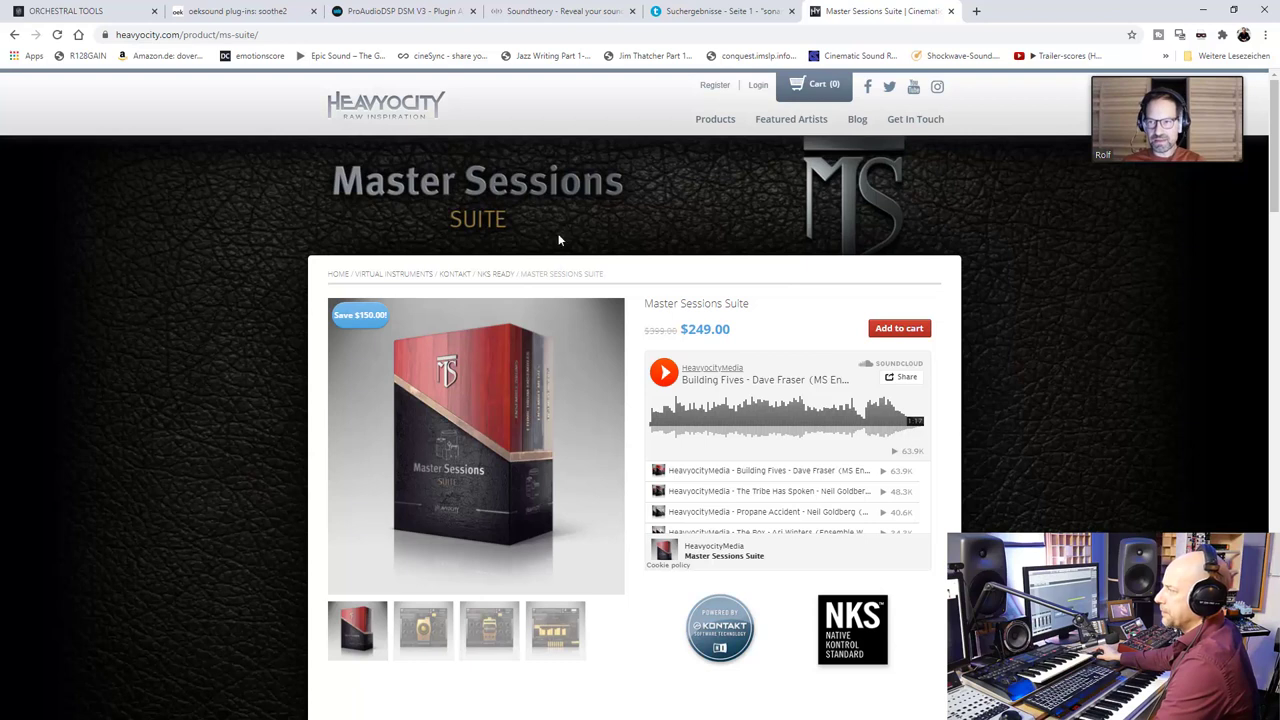
Reopen the Damage 2 page, select its web address and look through what the library includes.
{"action": "mouse_move", "coordinate": [723, 121]}
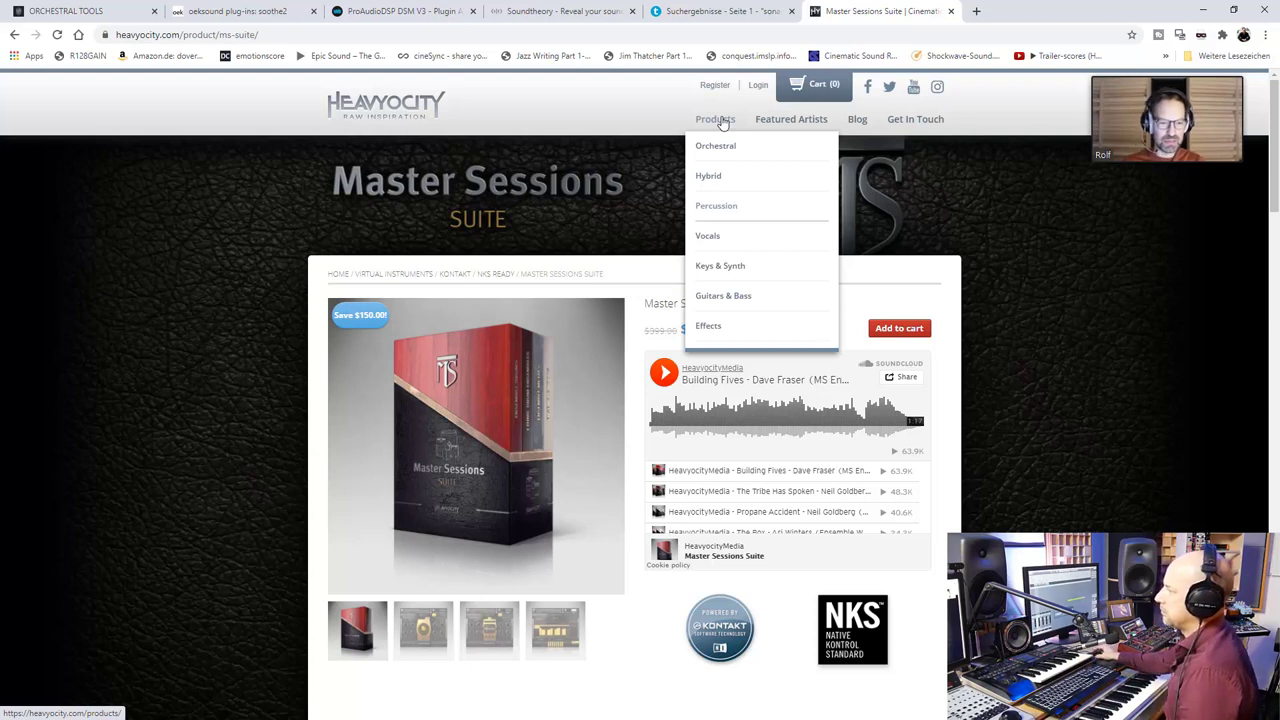
{"action": "mouse_move", "coordinate": [726, 148]}
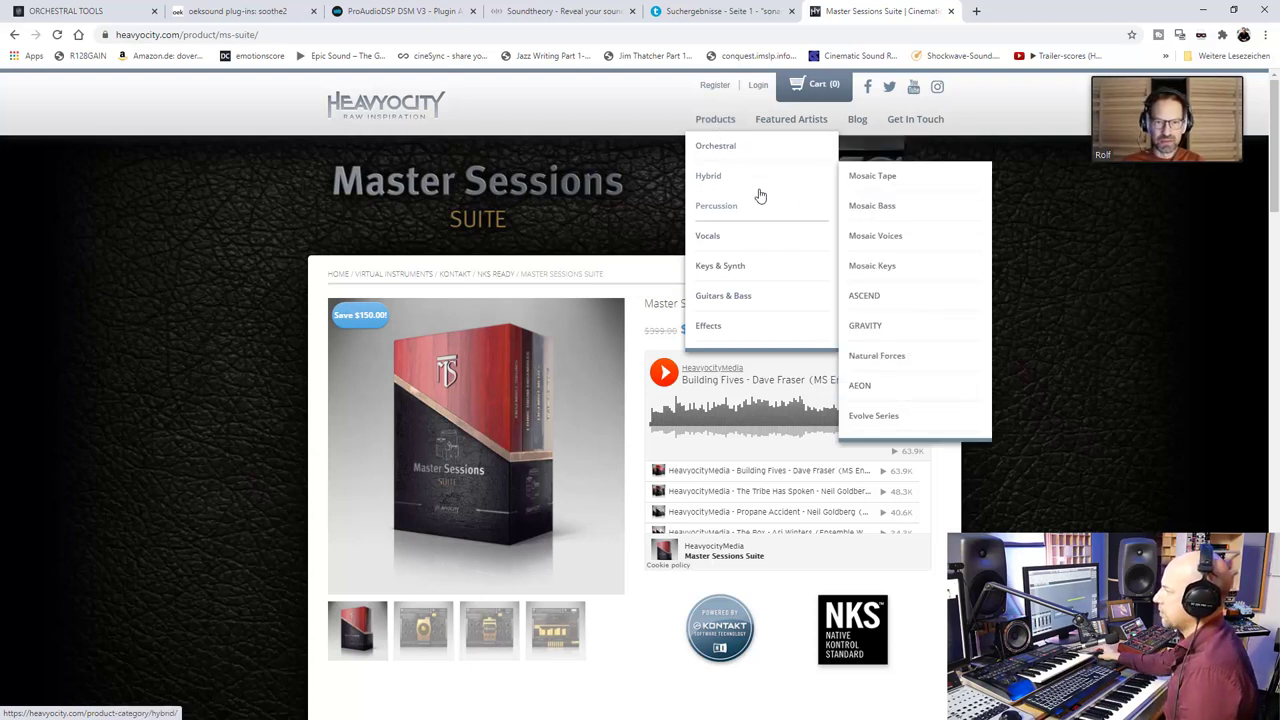
{"action": "mouse_move", "coordinate": [752, 207]}
{"action": "left_click", "coordinate": [867, 207]}
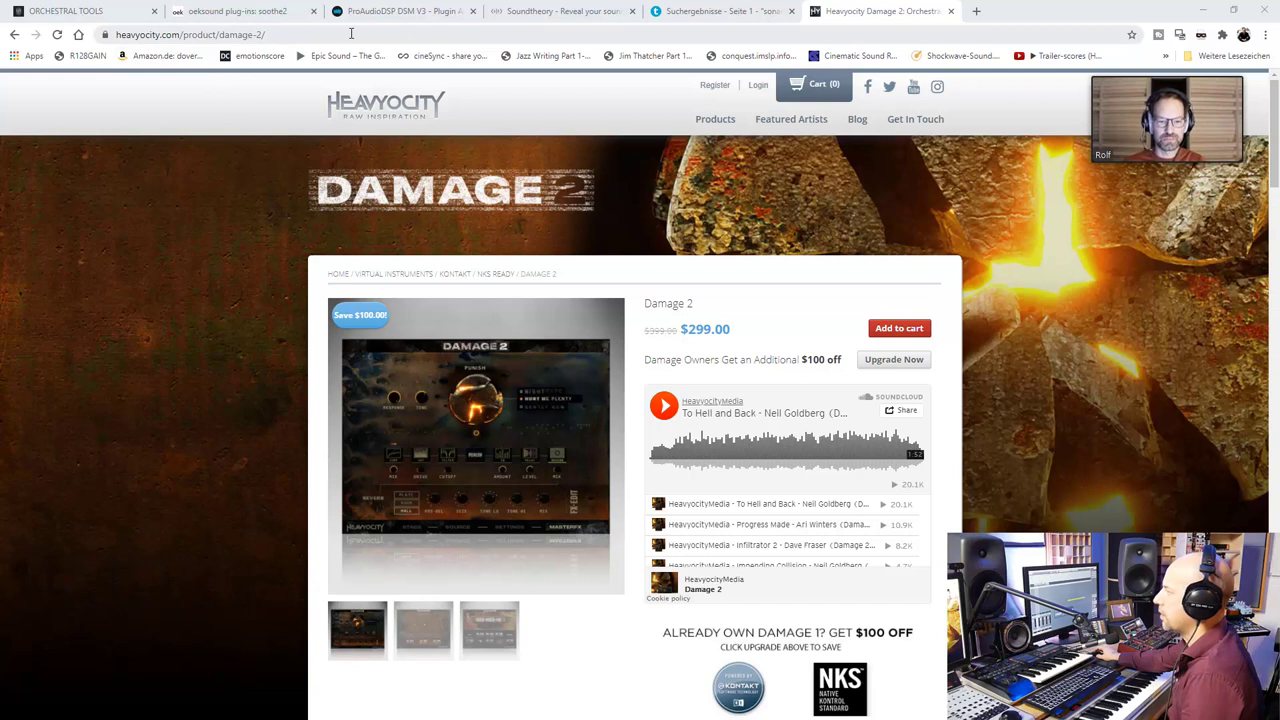
{"action": "left_click", "coordinate": [351, 33]}
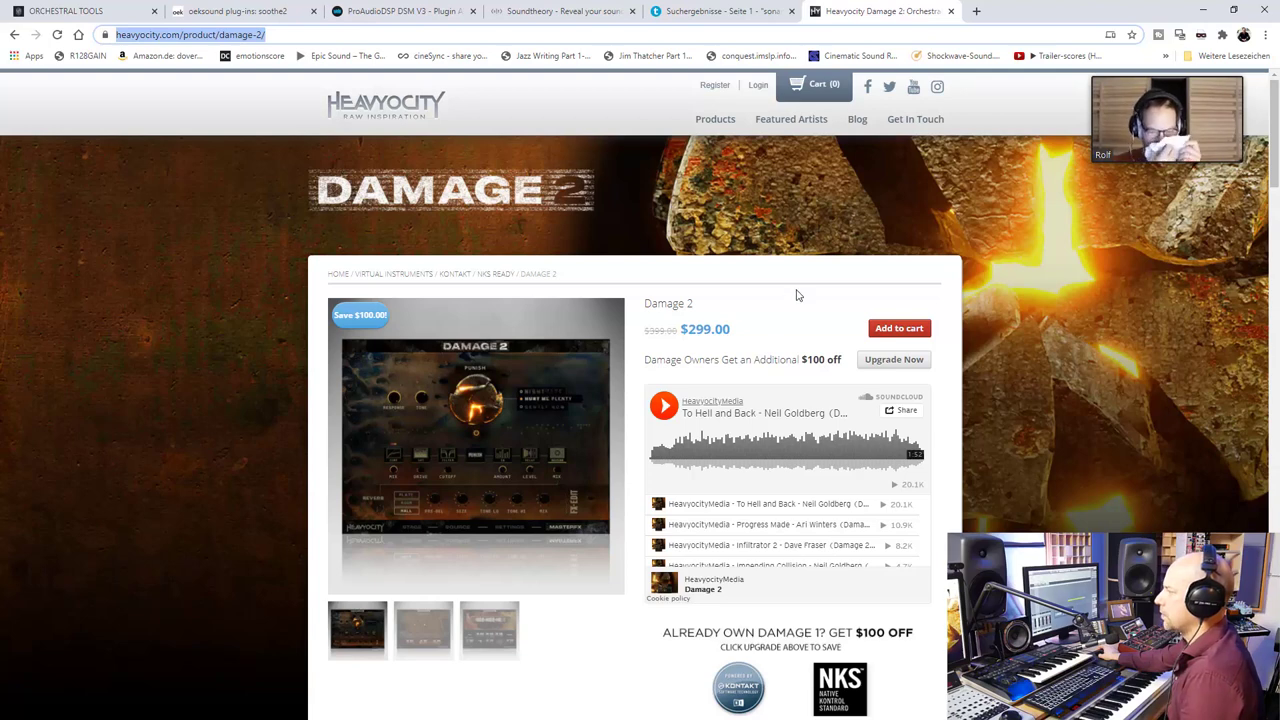
{"action": "scroll", "coordinate": [798, 300], "scroll_direction": "down", "scroll_amount": 5}
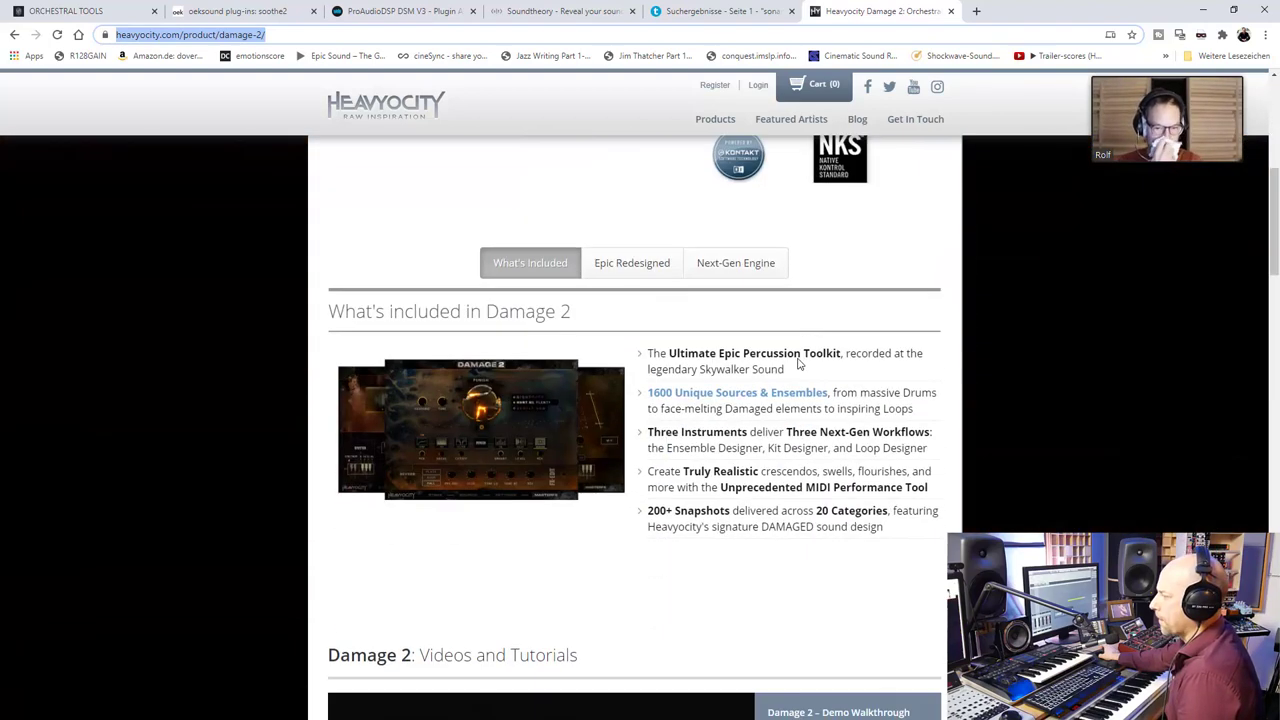
{"action": "scroll", "coordinate": [798, 365], "scroll_direction": "up", "scroll_amount": 5}
Open the Master Sessions category from the Percussion products and look through the offers on its collections.
{"action": "mouse_move", "coordinate": [723, 143]}
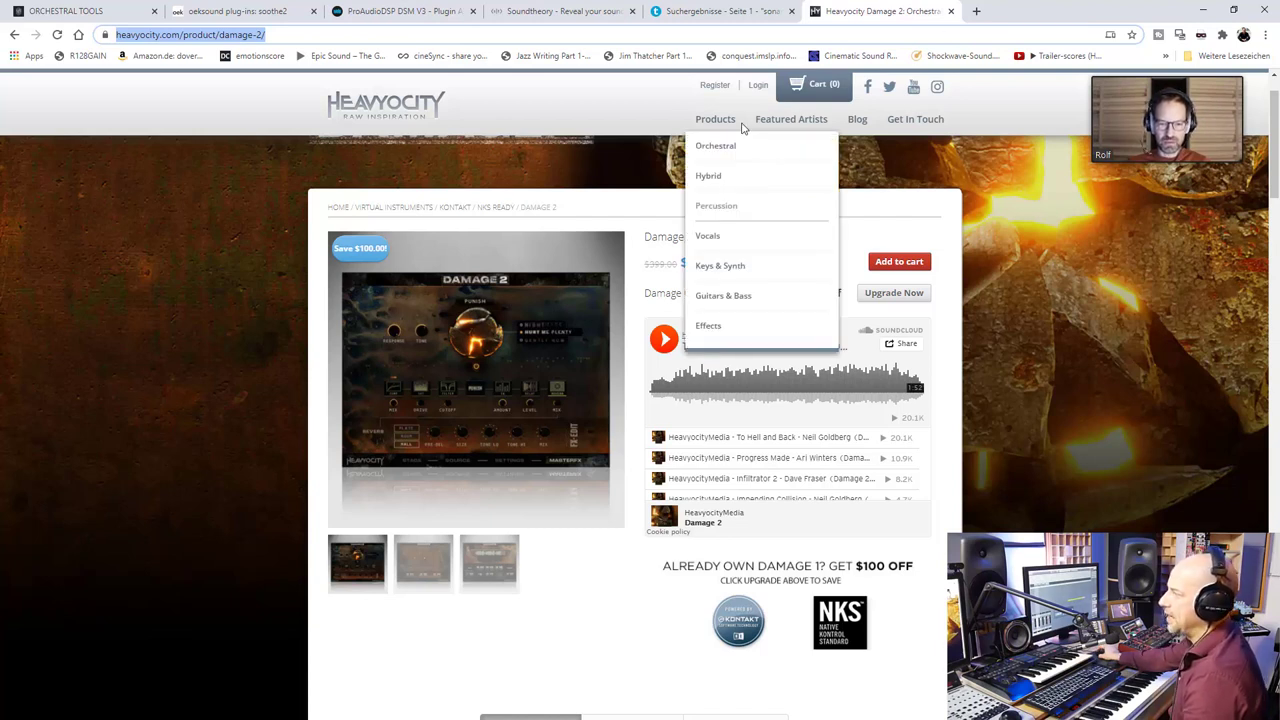
{"action": "mouse_move", "coordinate": [781, 231]}
{"action": "mouse_move", "coordinate": [763, 209]}
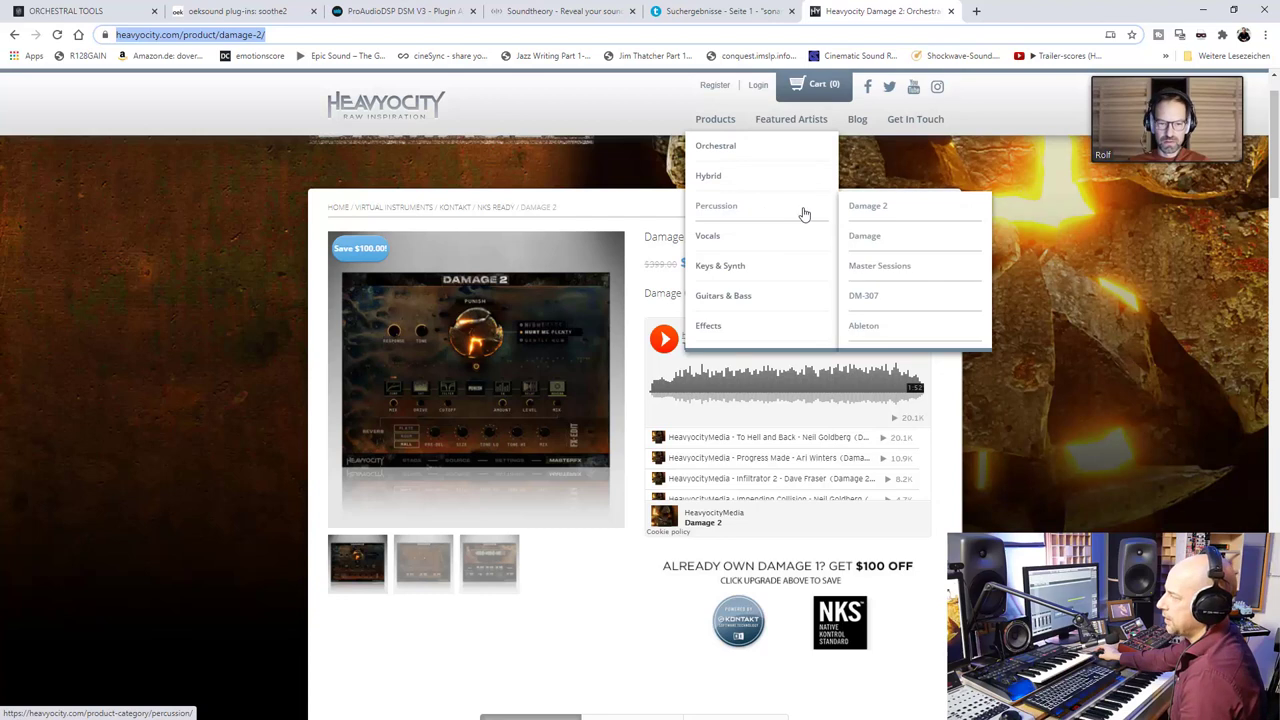
{"action": "mouse_move", "coordinate": [912, 270]}
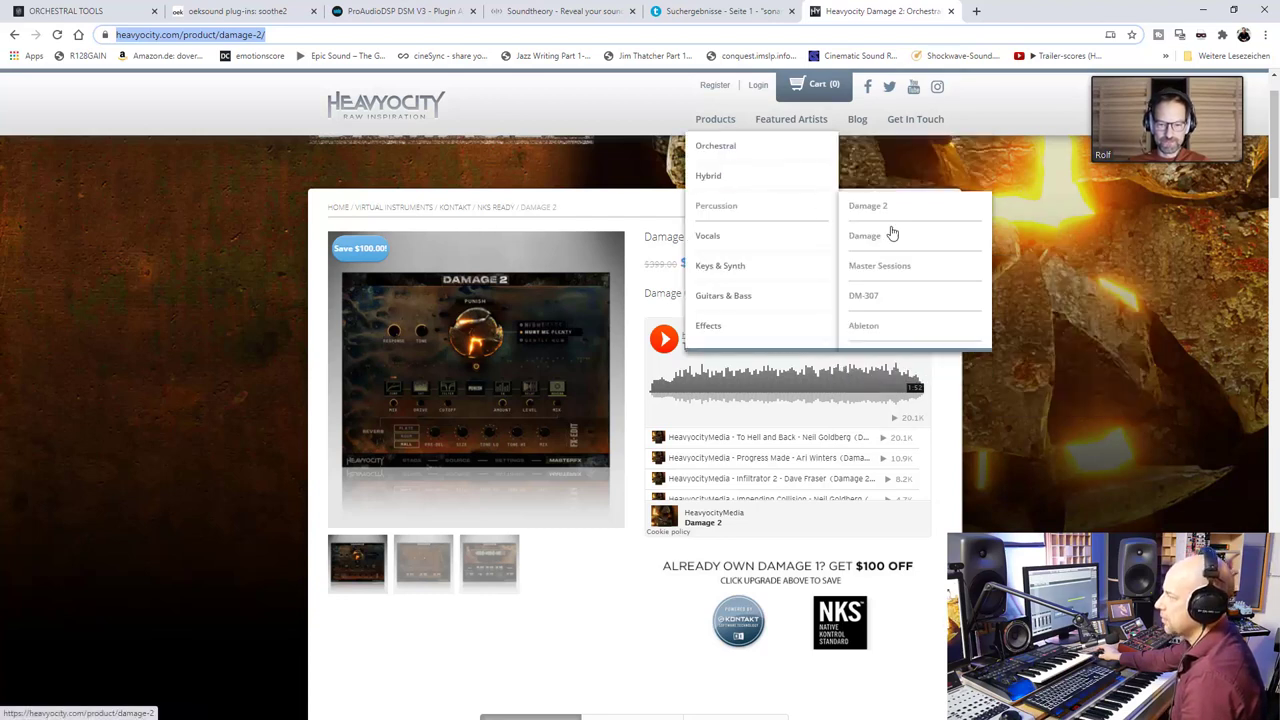
{"action": "left_click", "coordinate": [891, 268]}
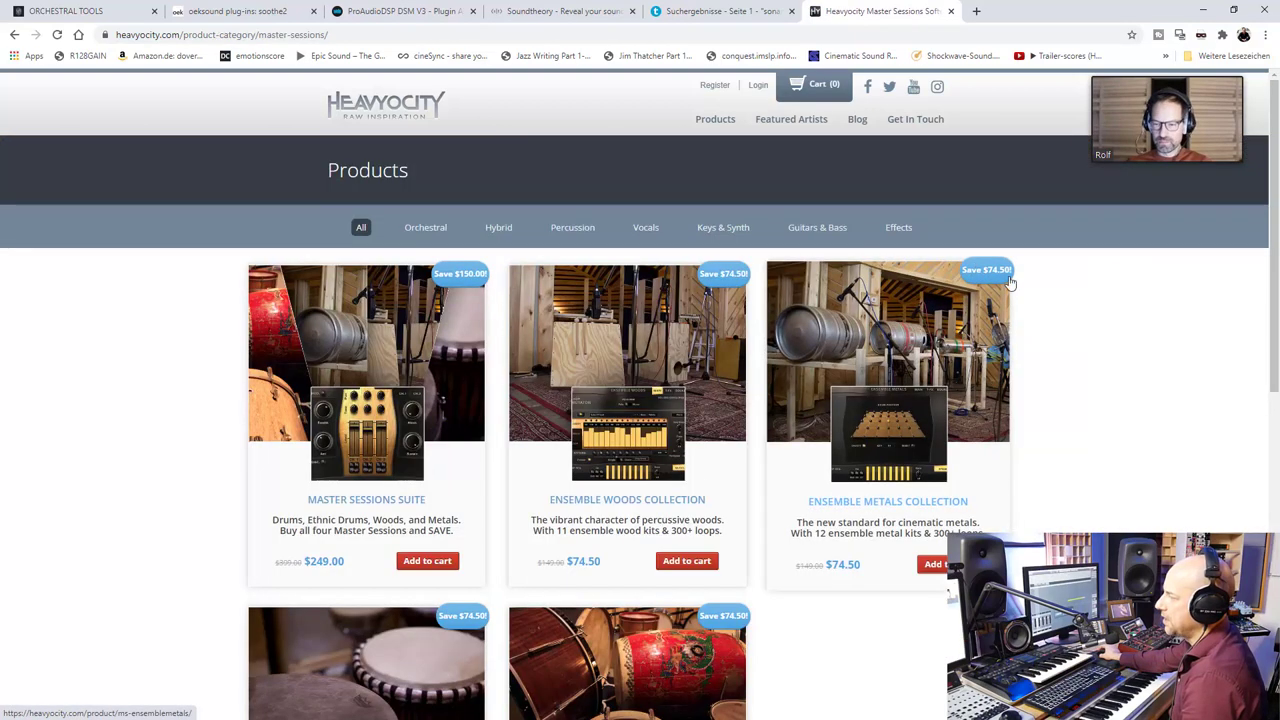
{"action": "scroll", "coordinate": [1180, 368], "scroll_direction": "down", "scroll_amount": 3}
{"action": "scroll", "coordinate": [1180, 368], "scroll_direction": "up", "scroll_amount": 2}
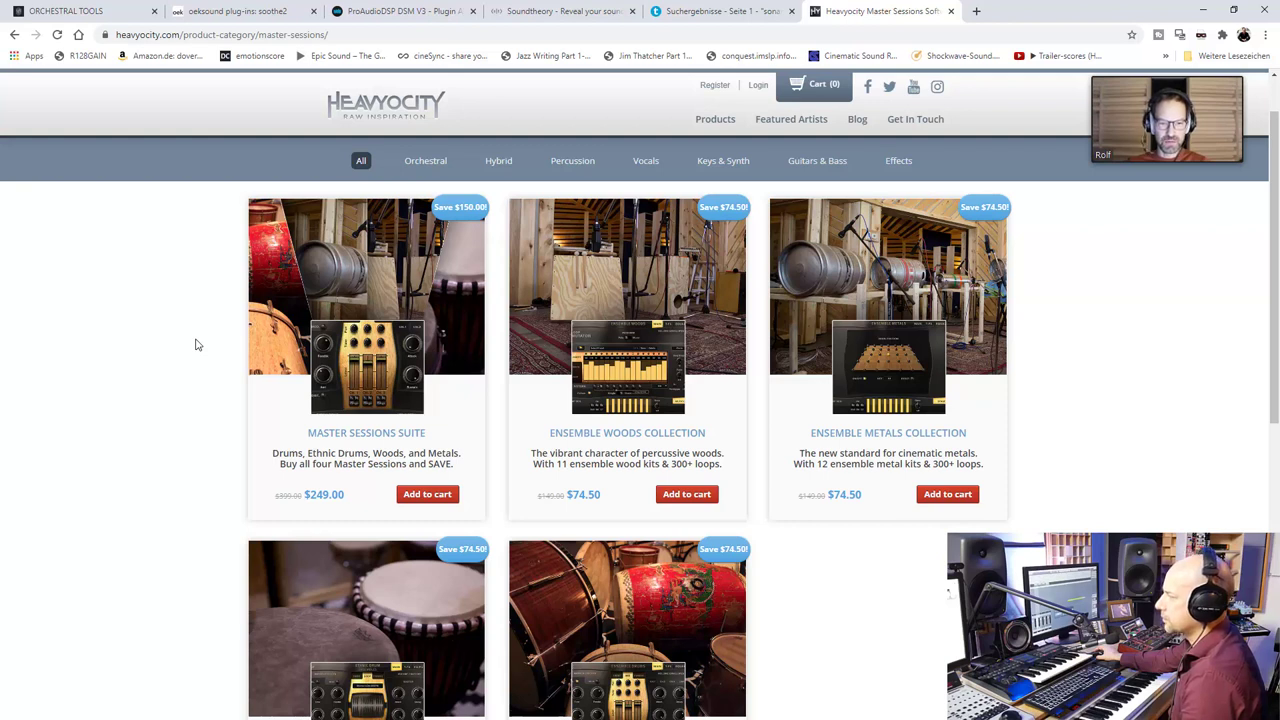
{"action": "scroll", "coordinate": [197, 344], "scroll_direction": "down", "scroll_amount": 1}
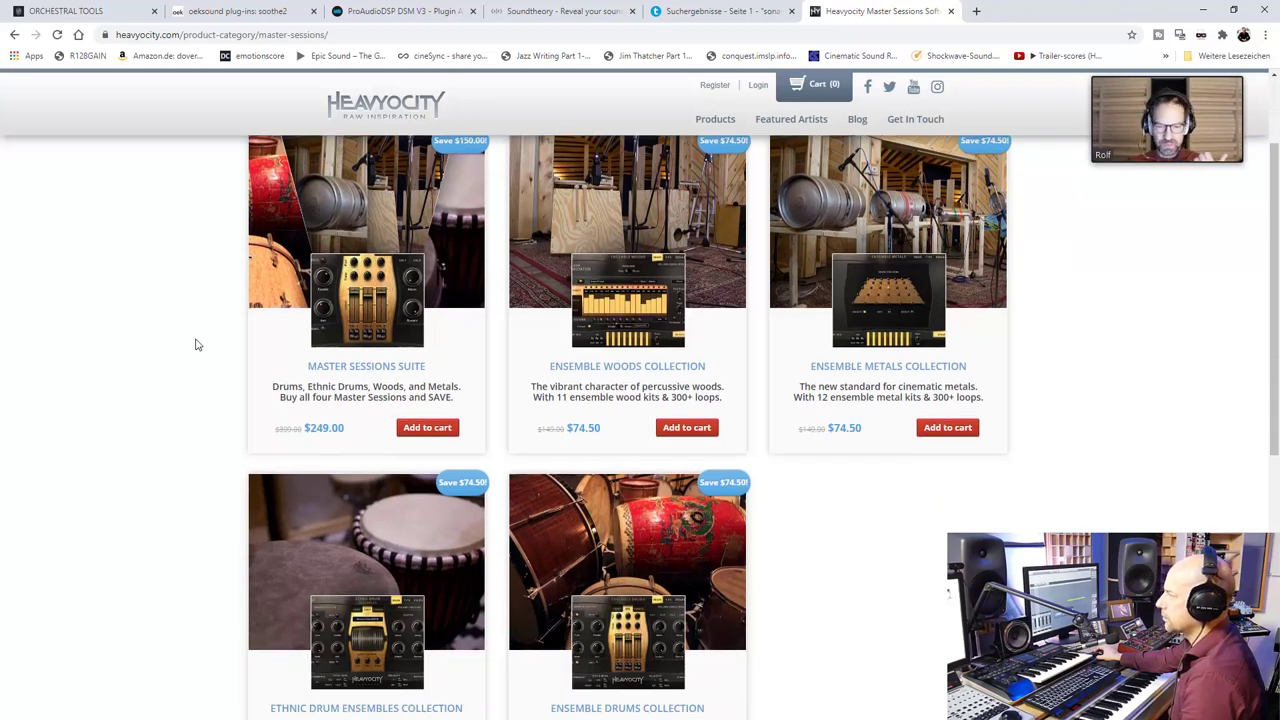
{"action": "scroll", "coordinate": [197, 344], "scroll_direction": "down", "scroll_amount": 1}
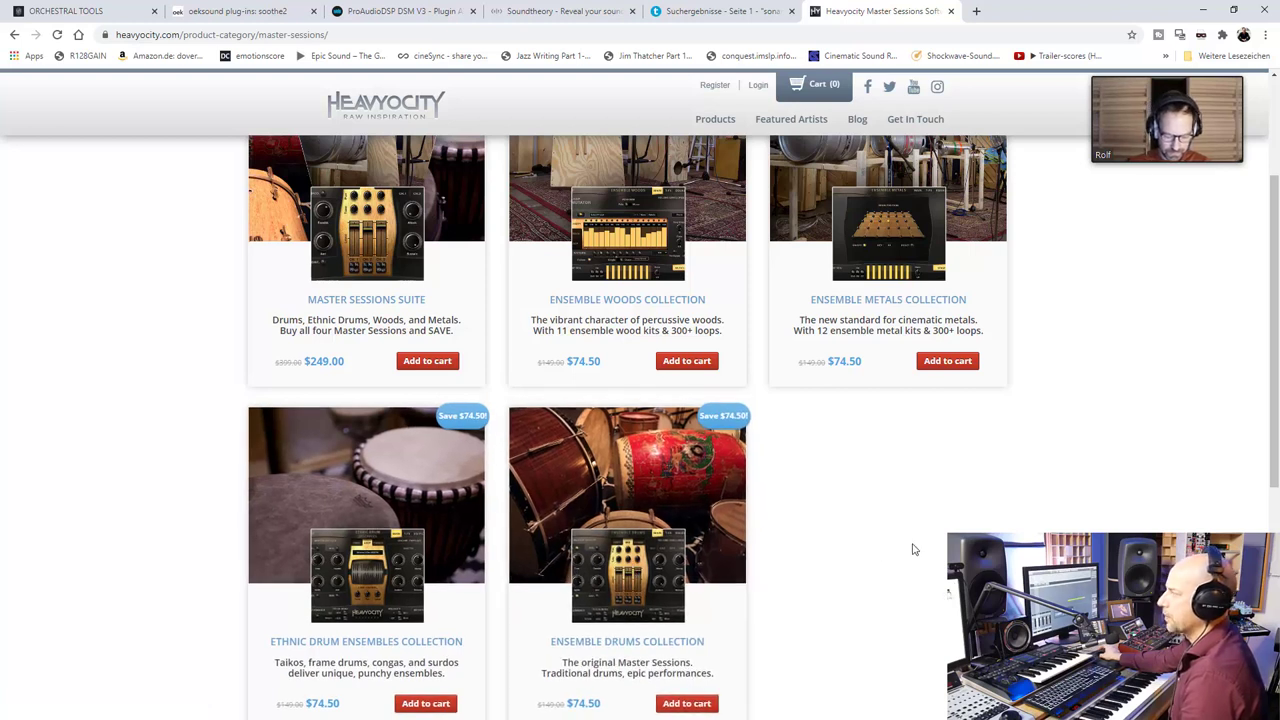
Switch to Nuendo and change the instrument of the Kontakt 01 track to Kontakt 5.
{"action": "mouse_move", "coordinate": [1155, 98]}
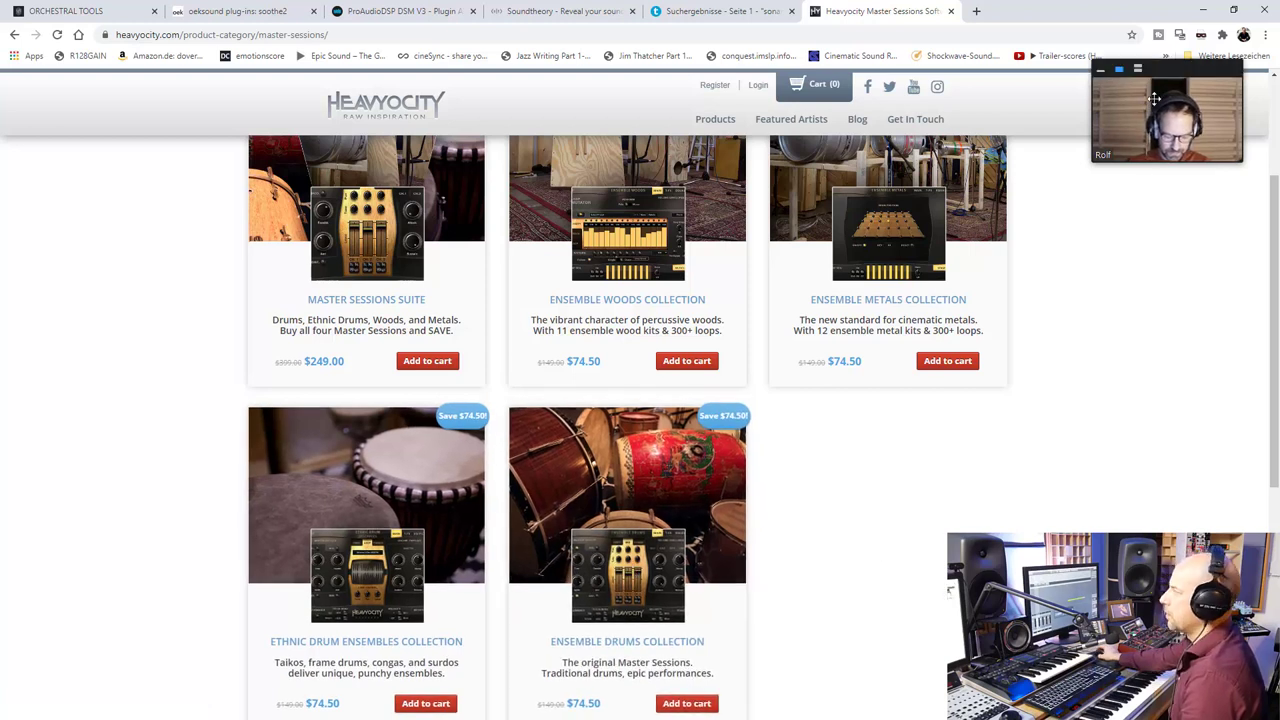
{"action": "double_click", "coordinate": [1132, 14]}
{"action": "left_click", "coordinate": [616, 121]}
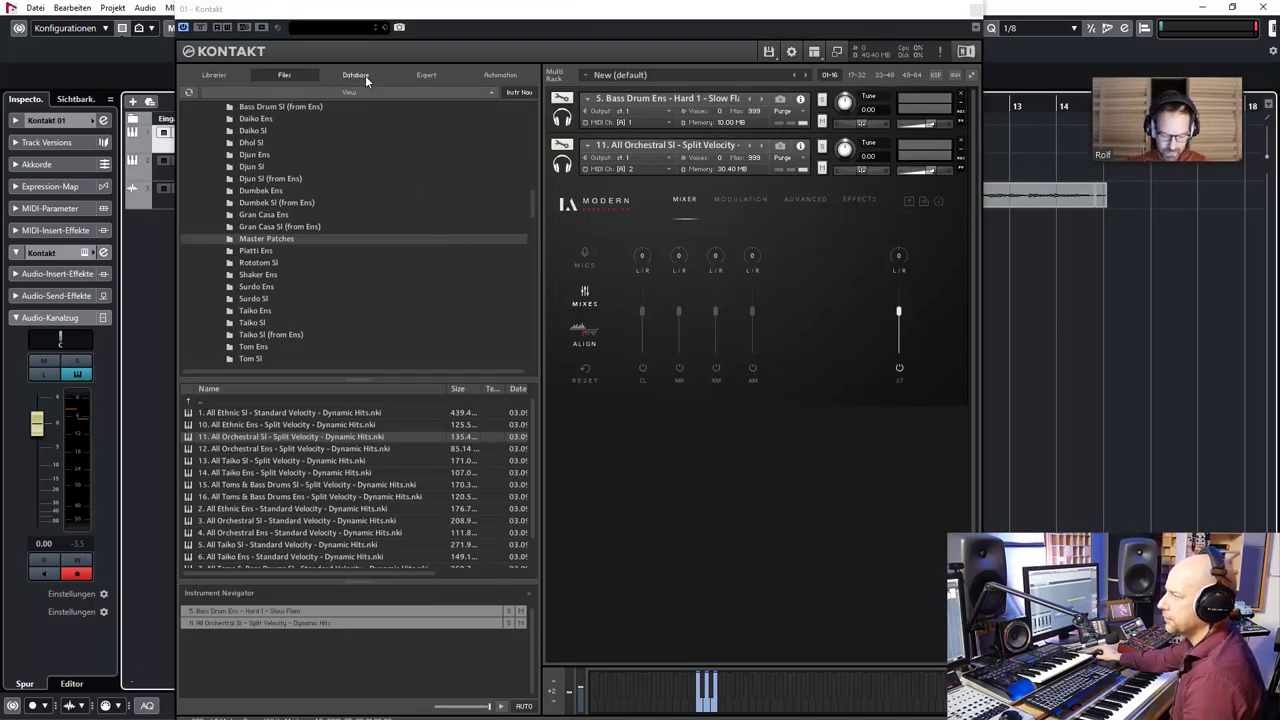
{"action": "left_click_drag", "start_coordinate": [290, 9], "coordinate": [371, 54]}
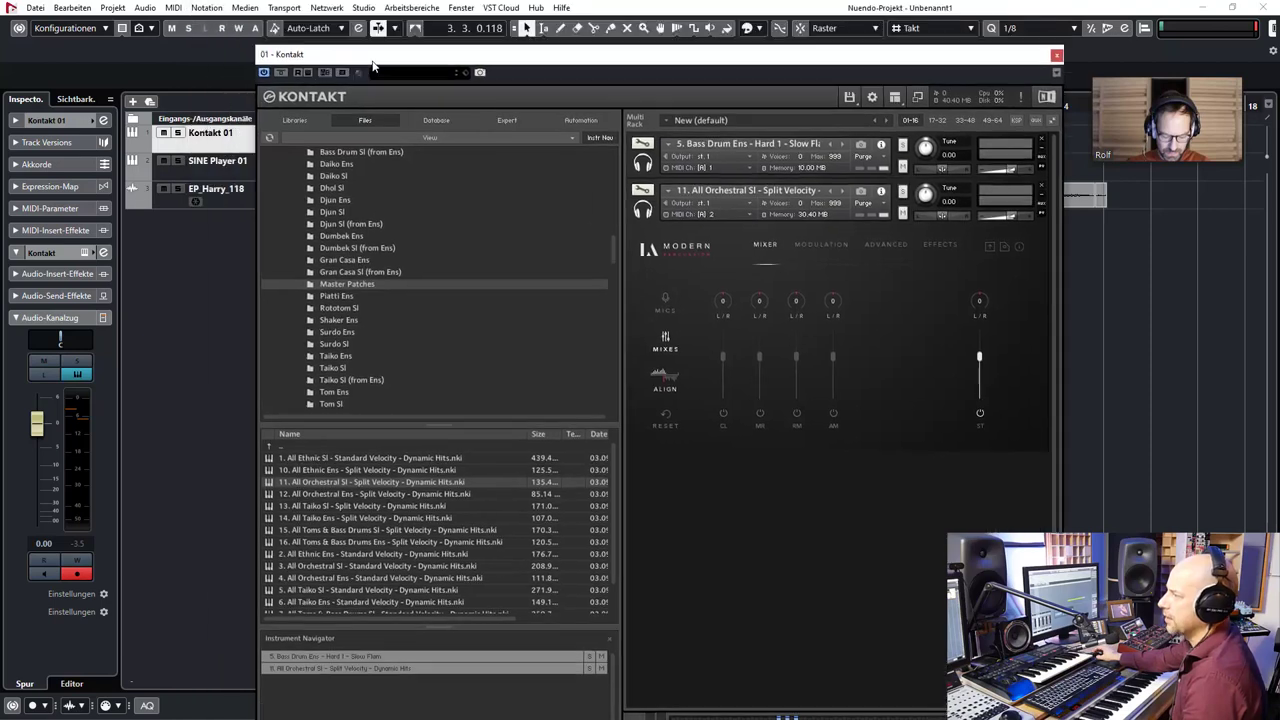
{"action": "left_click", "coordinate": [55, 123]}
{"action": "left_click", "coordinate": [78, 247]}
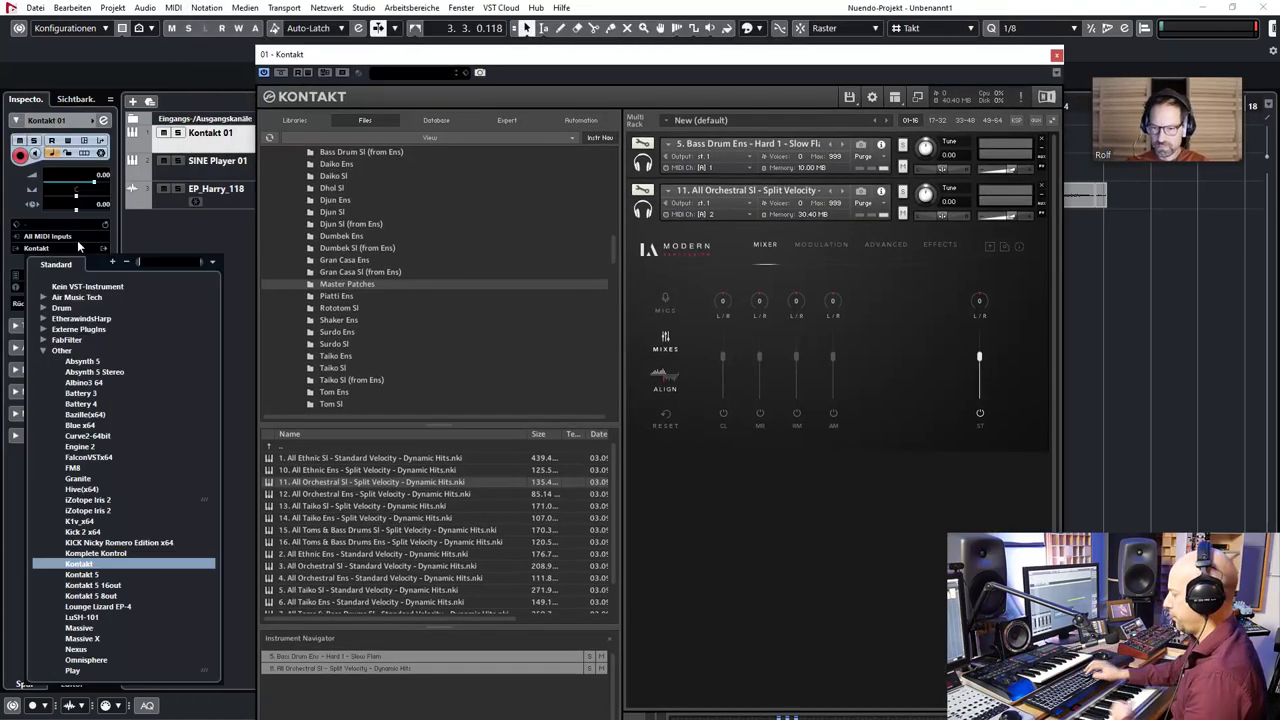
{"action": "type", "text": "konta"}
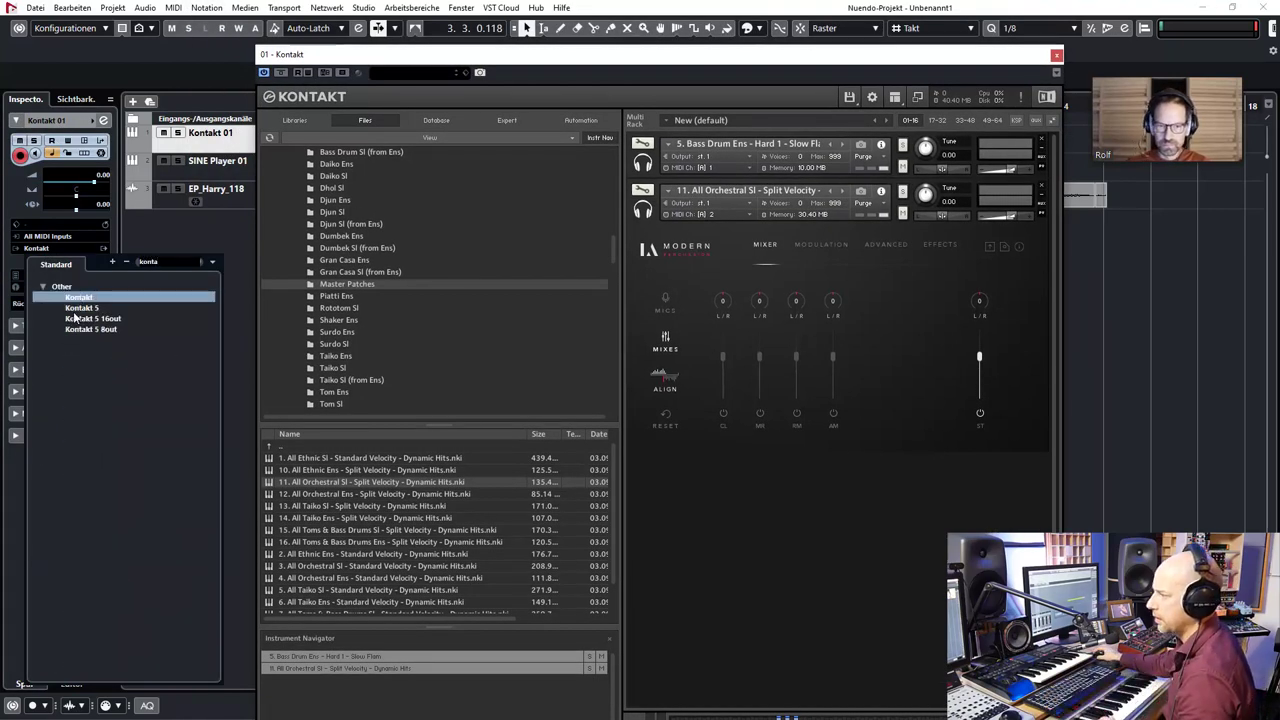
{"action": "left_click", "coordinate": [77, 309]}
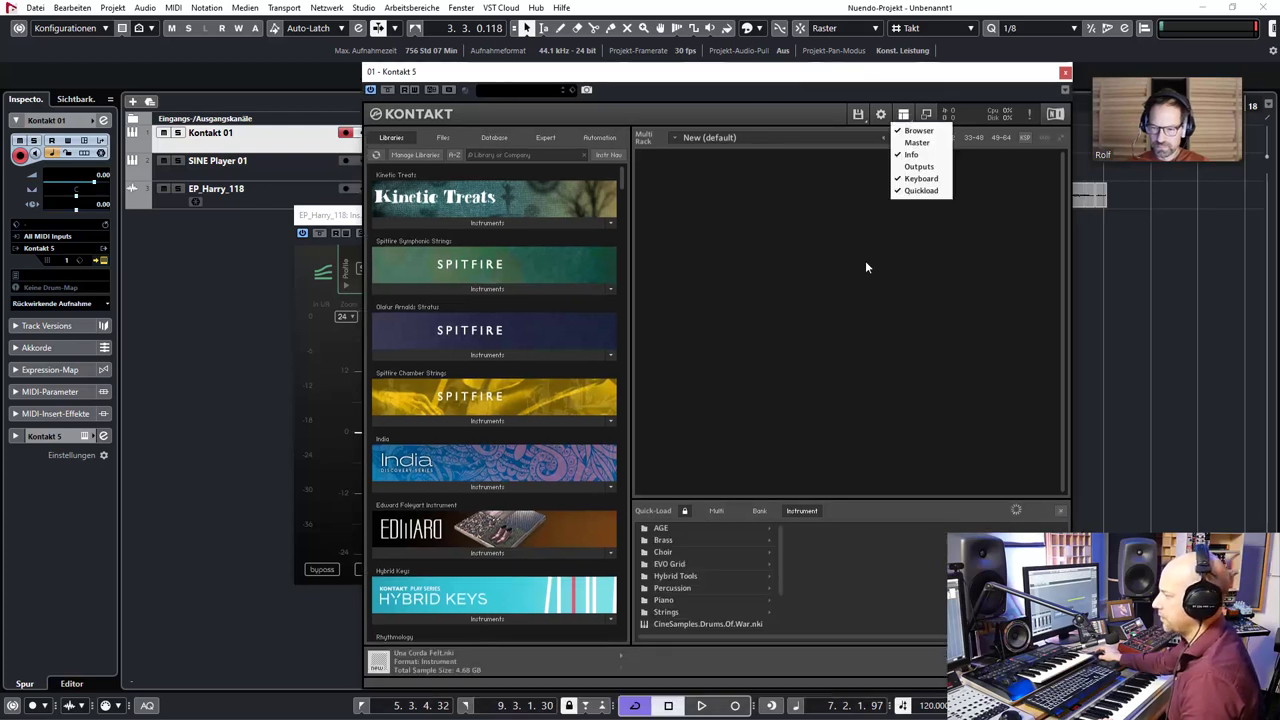
Load the Ensemble Metals Menu instrument from the Master Sessions - Metal kits in the Percussion quick-load folder, and close the open plug-in windows.
{"action": "left_click", "coordinate": [672, 588]}
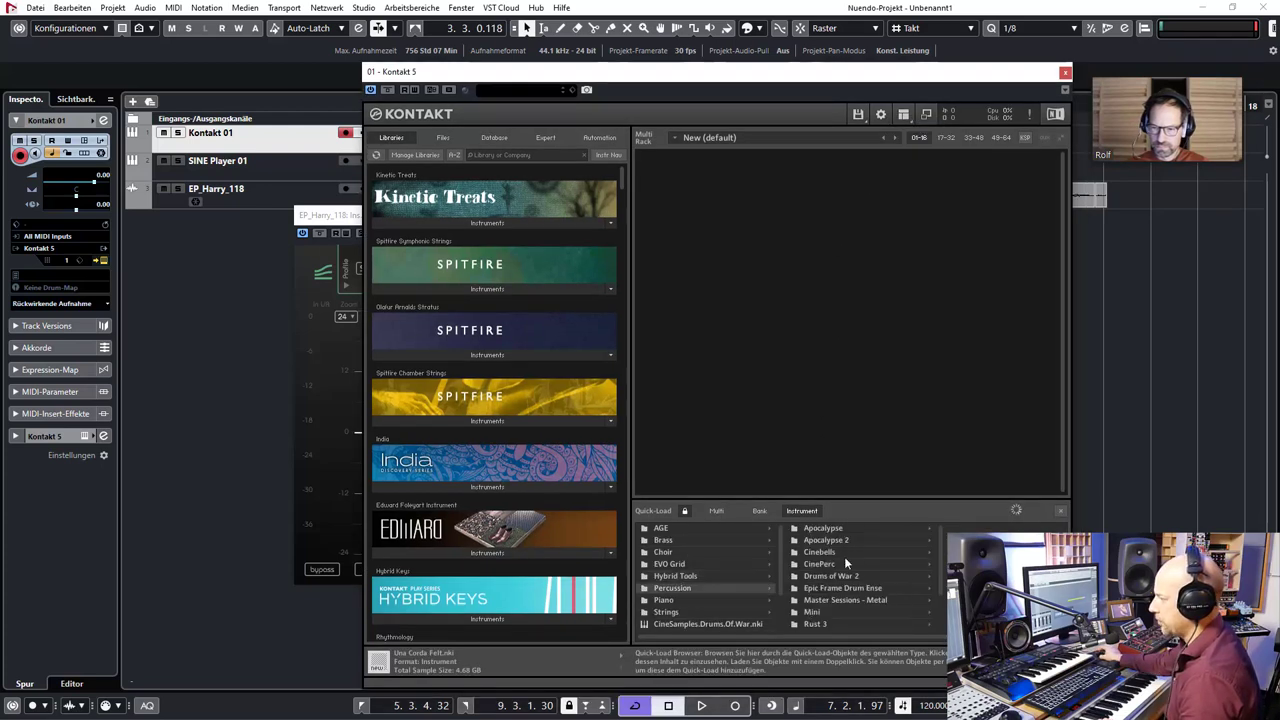
{"action": "left_click", "coordinate": [857, 588]}
{"action": "left_click", "coordinate": [985, 529]}
{"action": "left_click", "coordinate": [906, 539]}
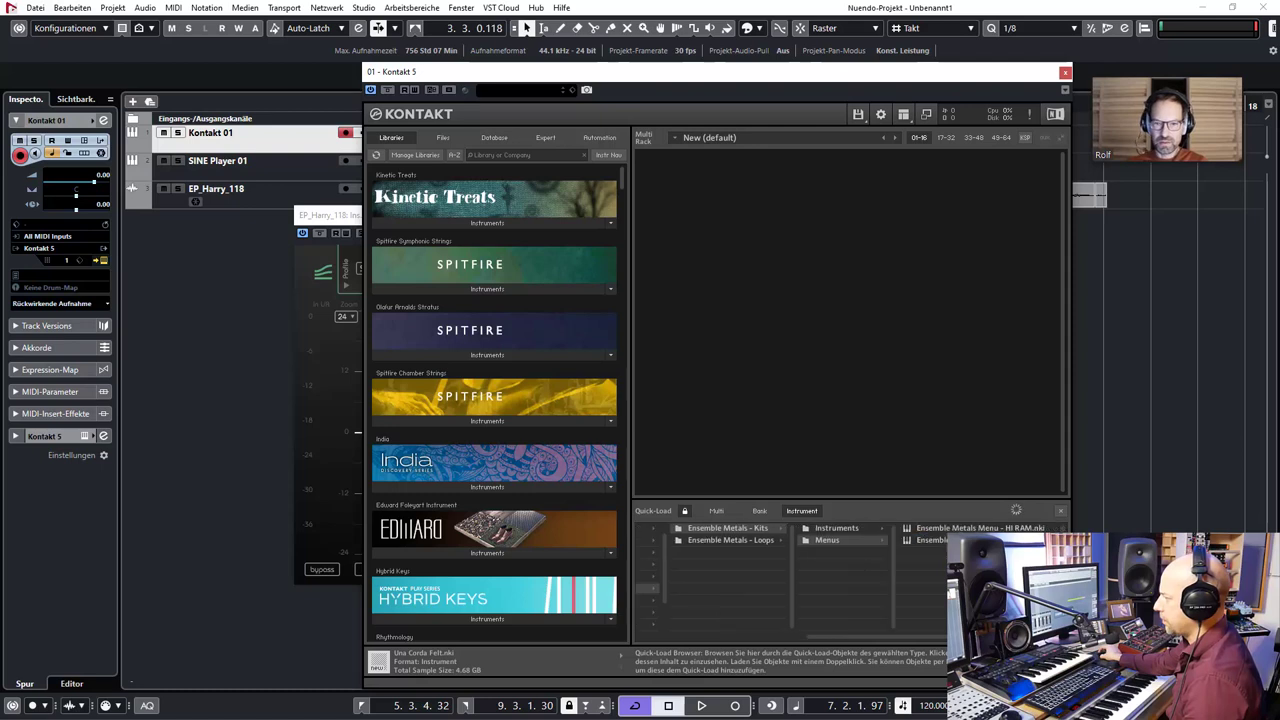
{"action": "left_click_drag", "start_coordinate": [920, 540], "coordinate": [839, 377]}
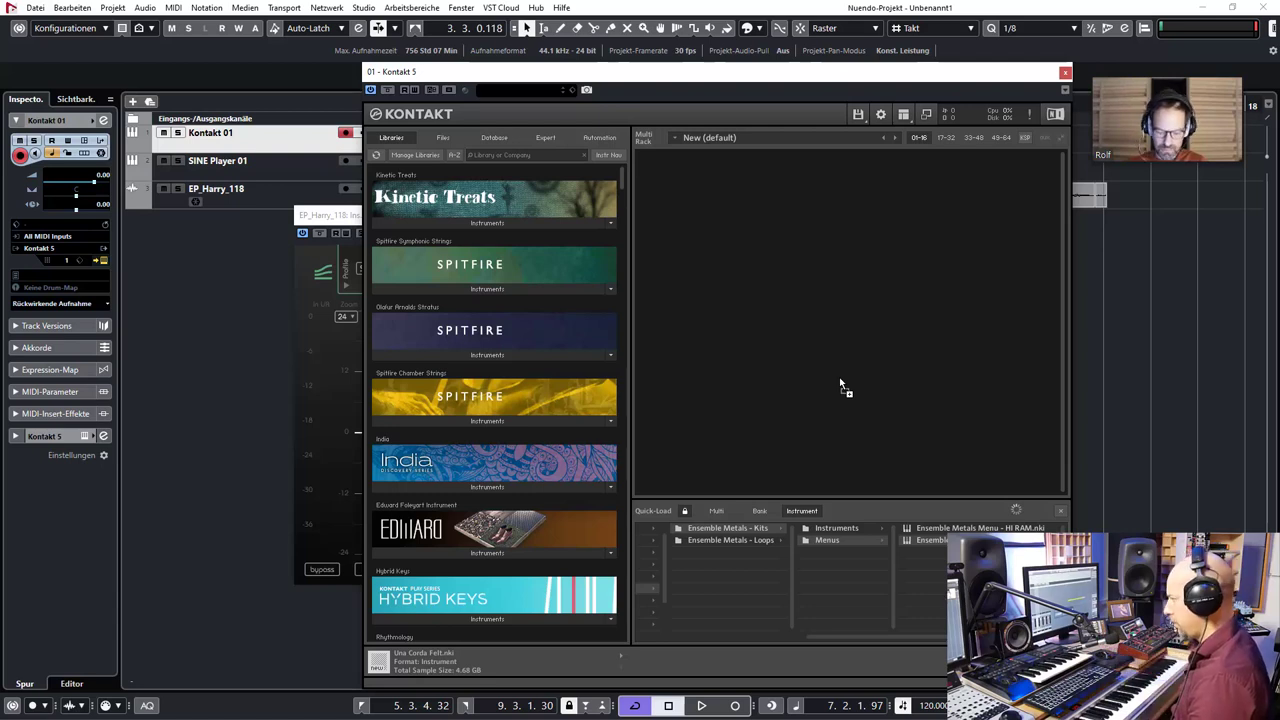
{"action": "left_click_drag", "start_coordinate": [839, 377], "coordinate": [680, 71]}
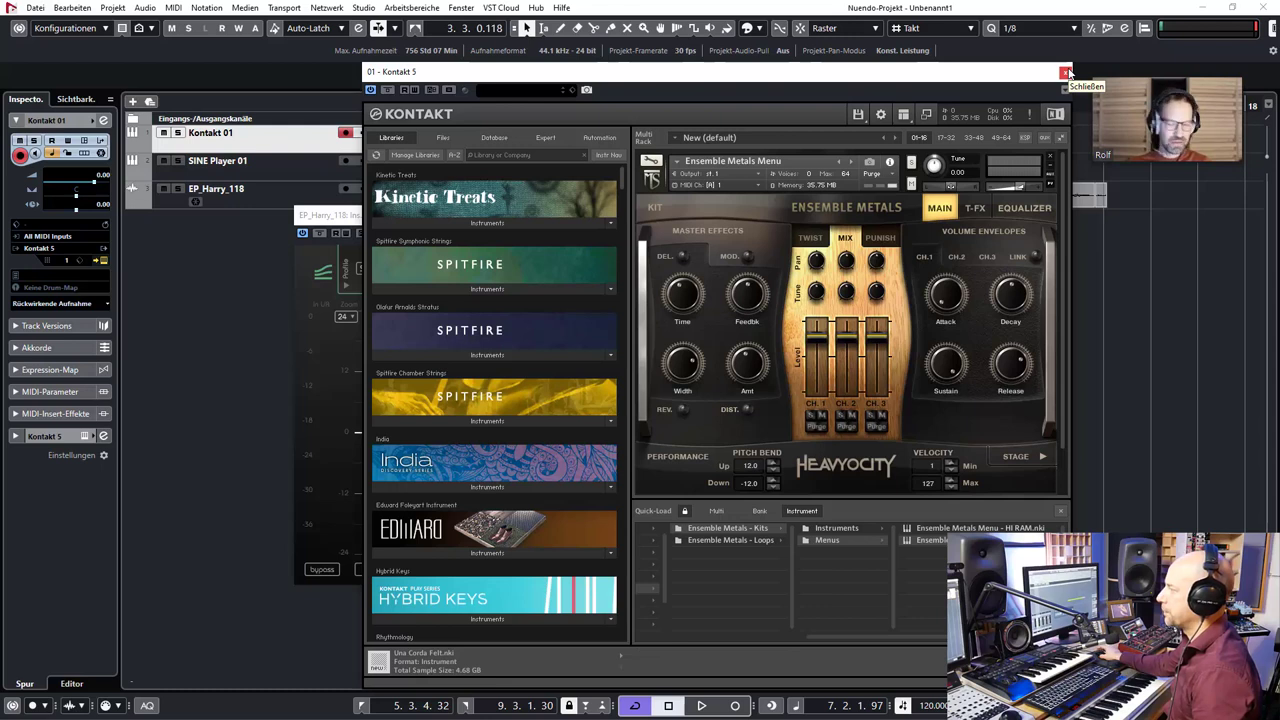
{"action": "left_click", "coordinate": [1066, 72]}
{"action": "left_click", "coordinate": [887, 215]}
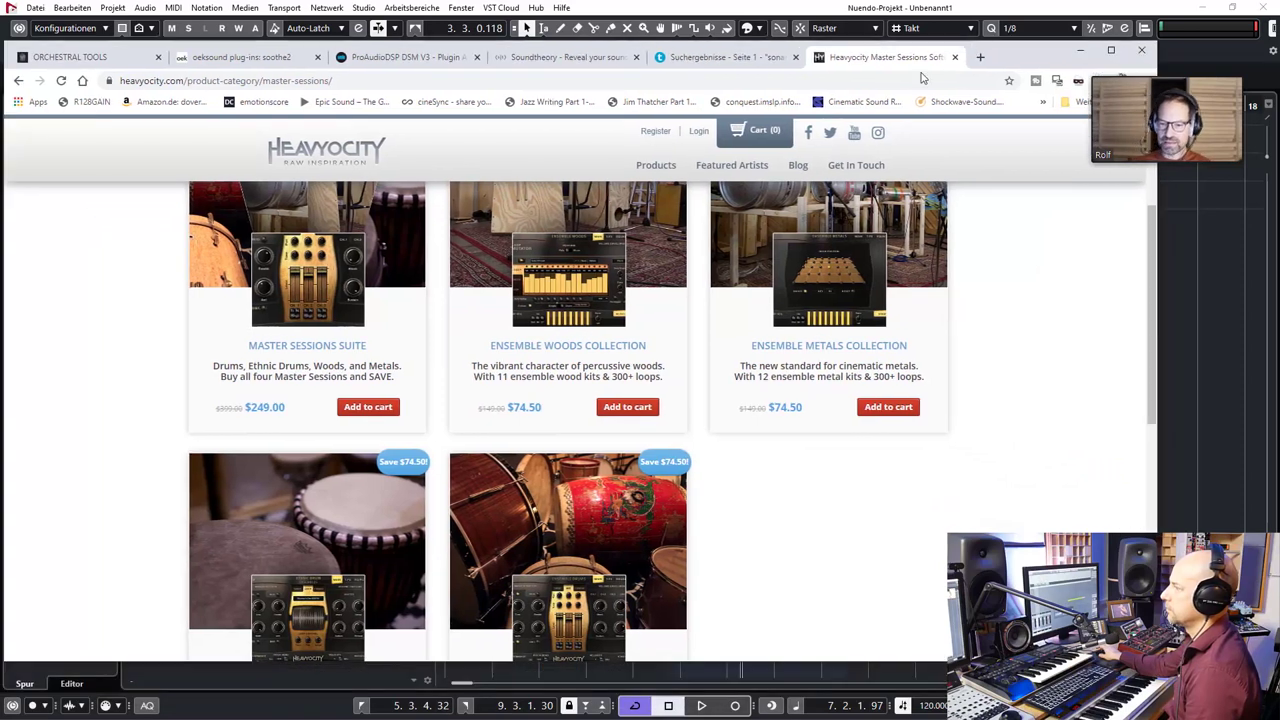
Switch to Chrome and search Google for "aas chromaphone".
{"action": "left_click", "coordinate": [922, 78]}
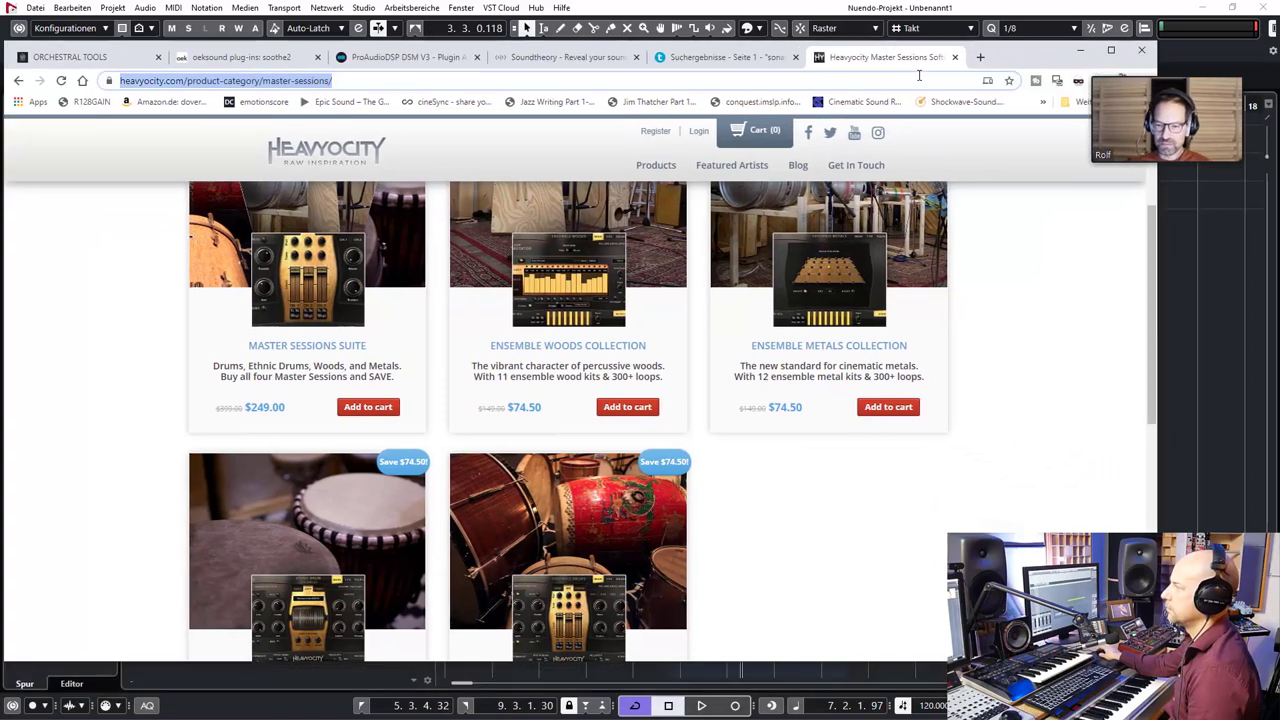
{"action": "type", "text": "aas chrimaphon"}
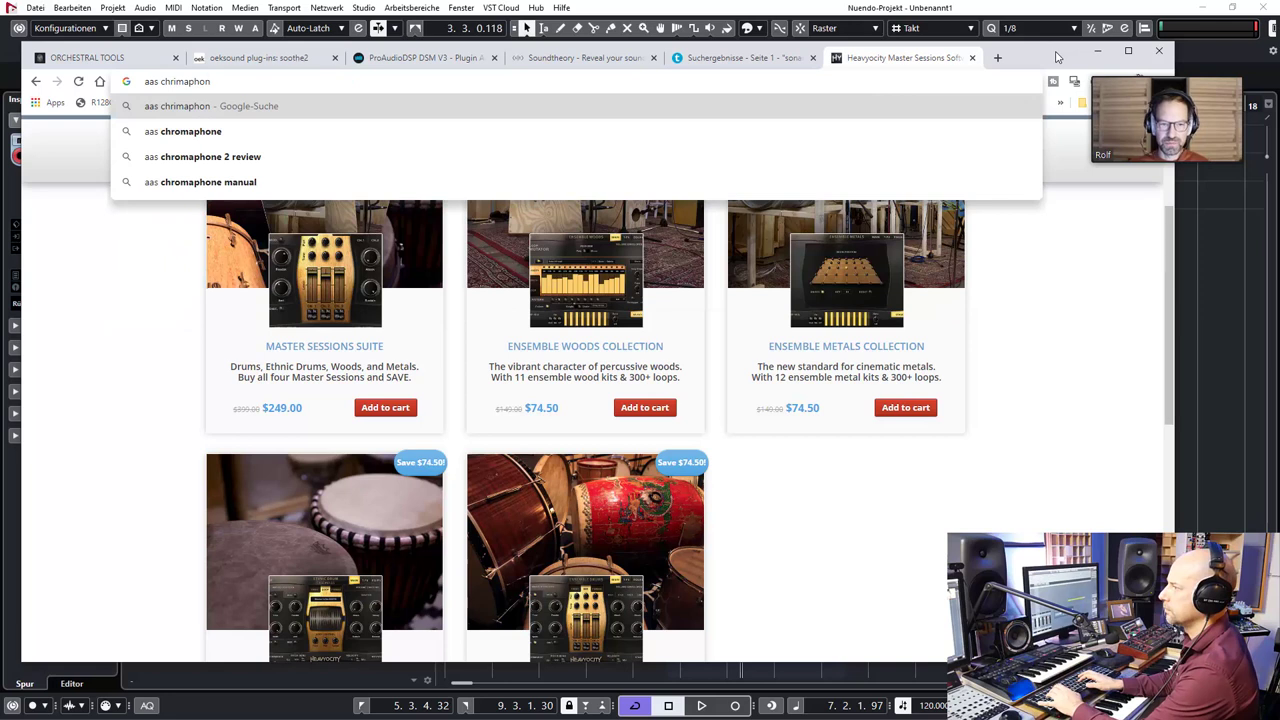
{"action": "key", "text": "BackSpace"}
{"action": "key", "text": "BackSpace"}
{"action": "key", "text": "Down"}
{"action": "key", "text": "Return"}
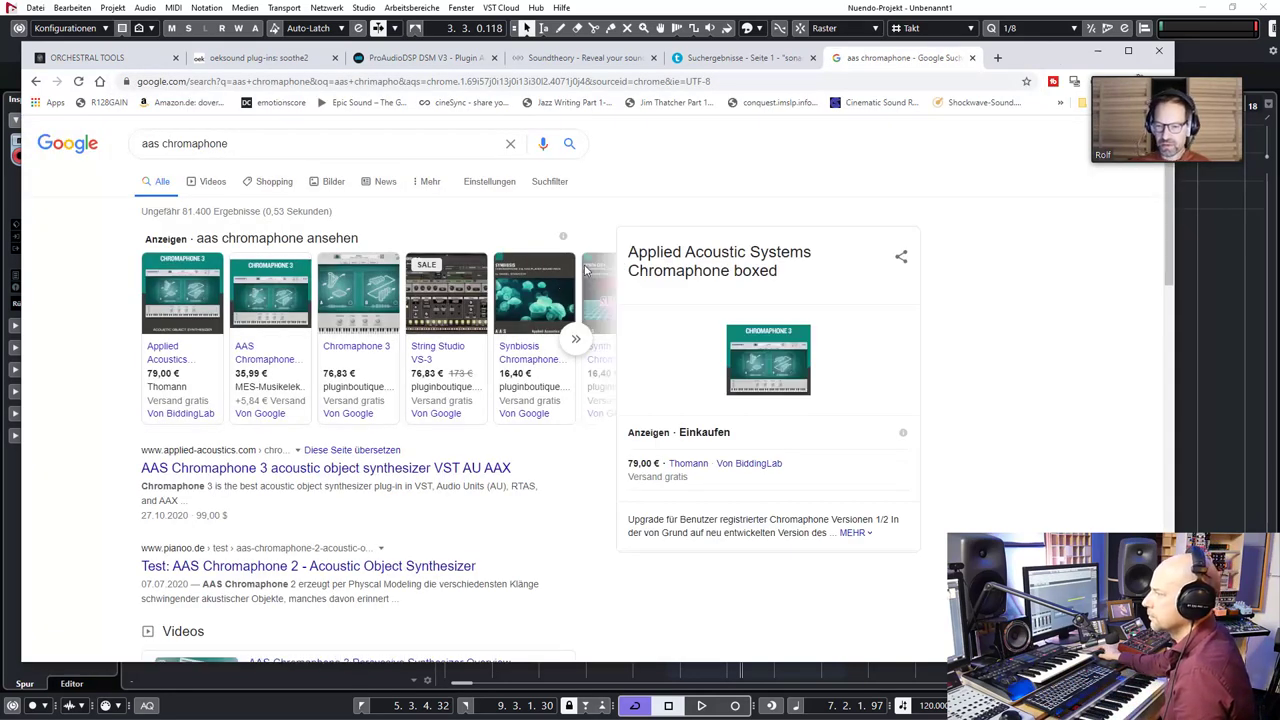
Open the AAS Chromaphone 3 search result in a new tab and look over the synthesizer's offer.
{"action": "right_click", "coordinate": [327, 469]}
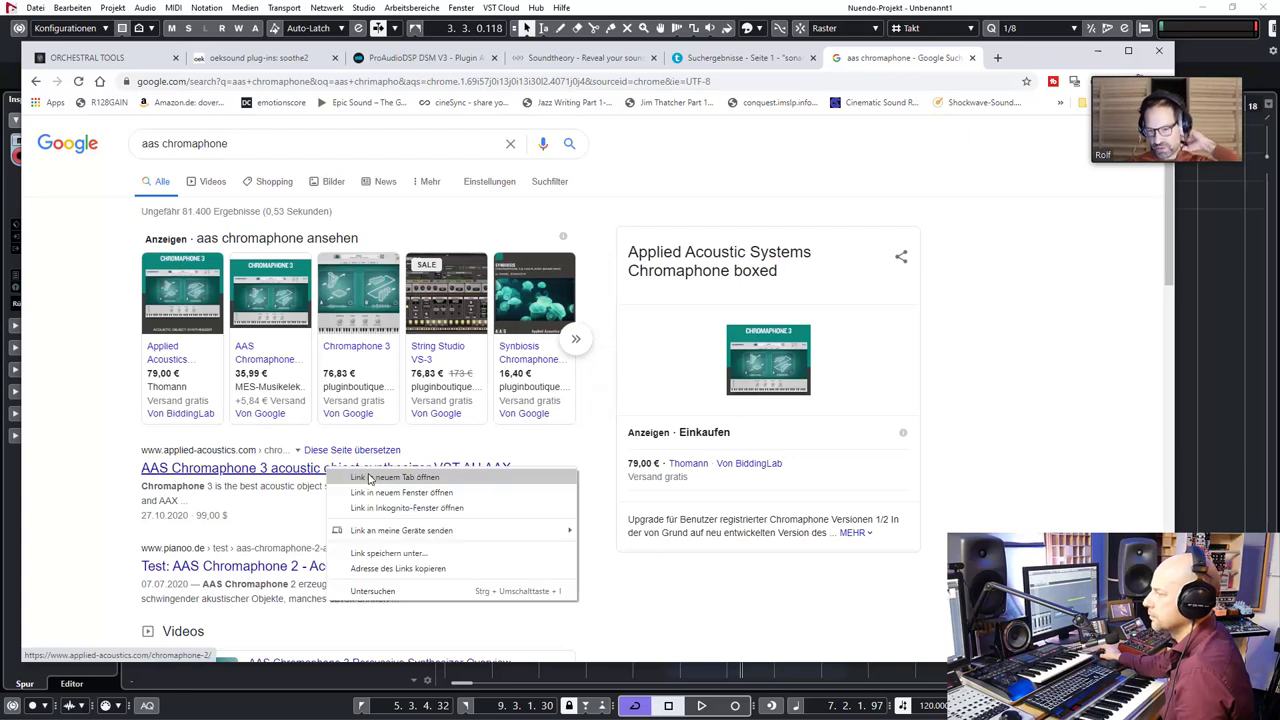
{"action": "left_click", "coordinate": [380, 477]}
{"action": "left_click", "coordinate": [953, 58]}
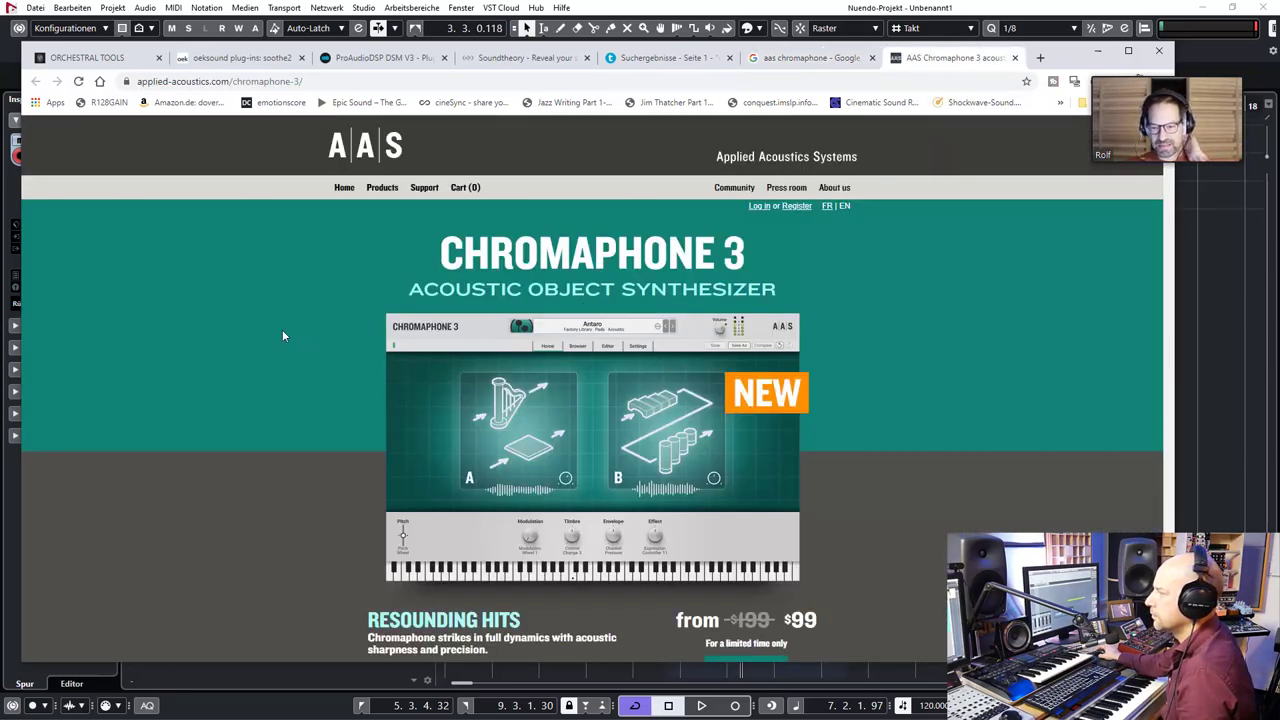
{"action": "scroll", "coordinate": [283, 333], "scroll_direction": "down", "scroll_amount": 2}
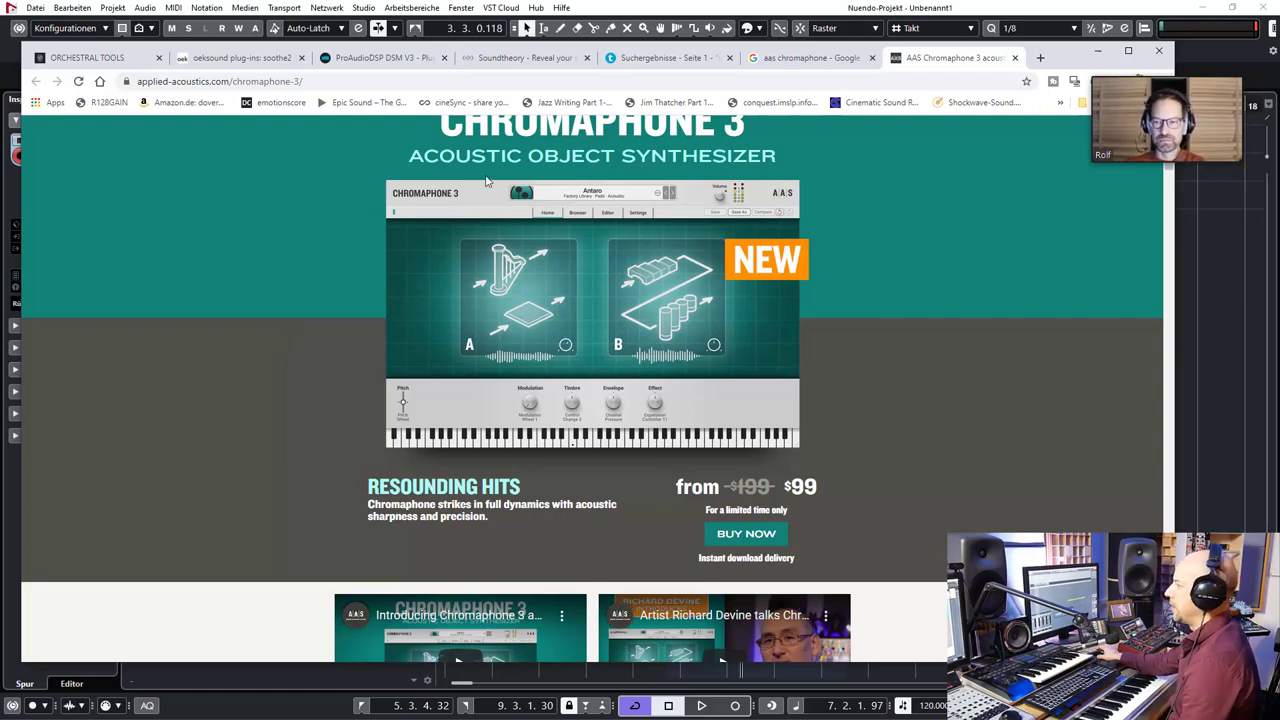
{"action": "scroll", "coordinate": [504, 195], "scroll_direction": "down", "scroll_amount": 2}
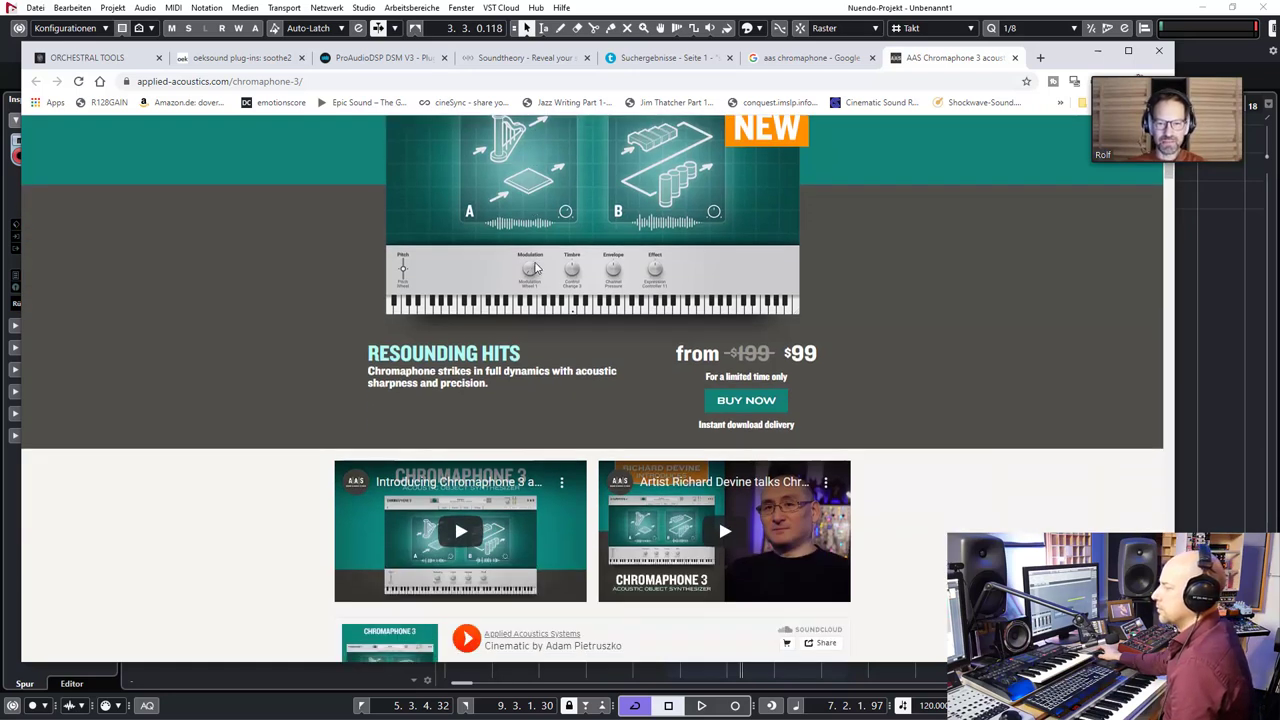
{"action": "scroll", "coordinate": [535, 268], "scroll_direction": "up", "scroll_amount": 2}
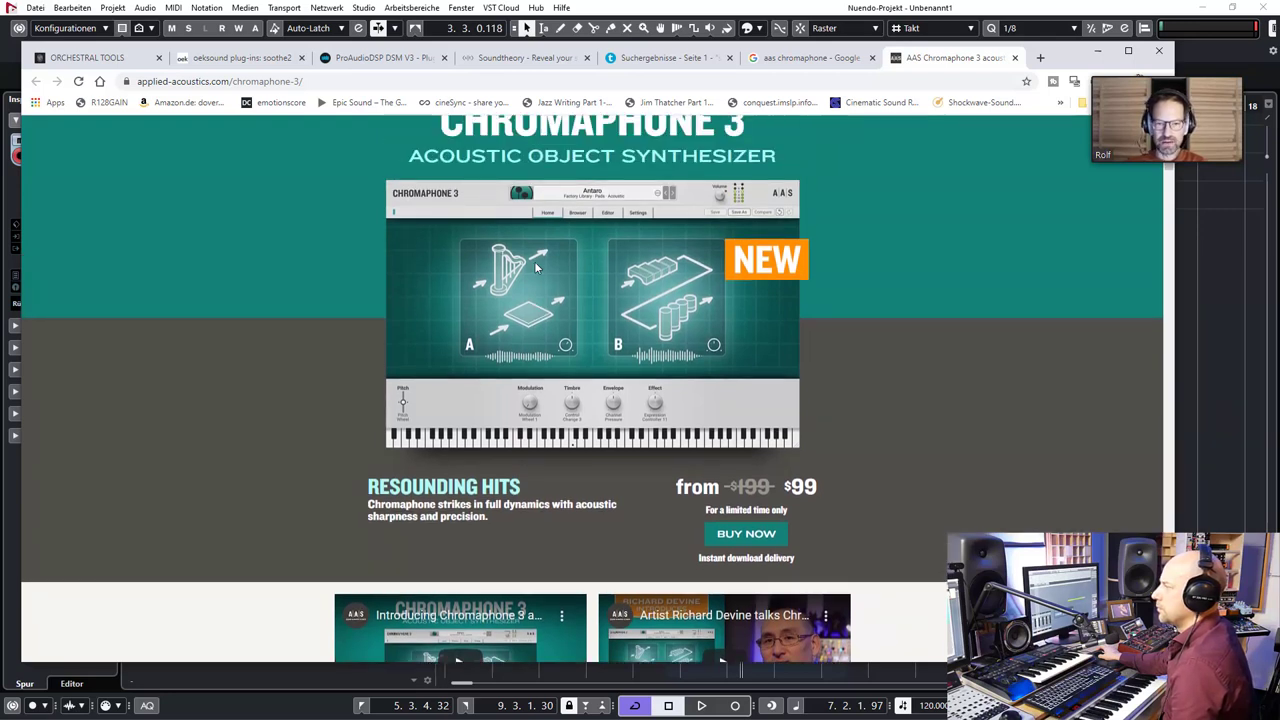
{"action": "scroll", "coordinate": [535, 268], "scroll_direction": "up", "scroll_amount": 1}
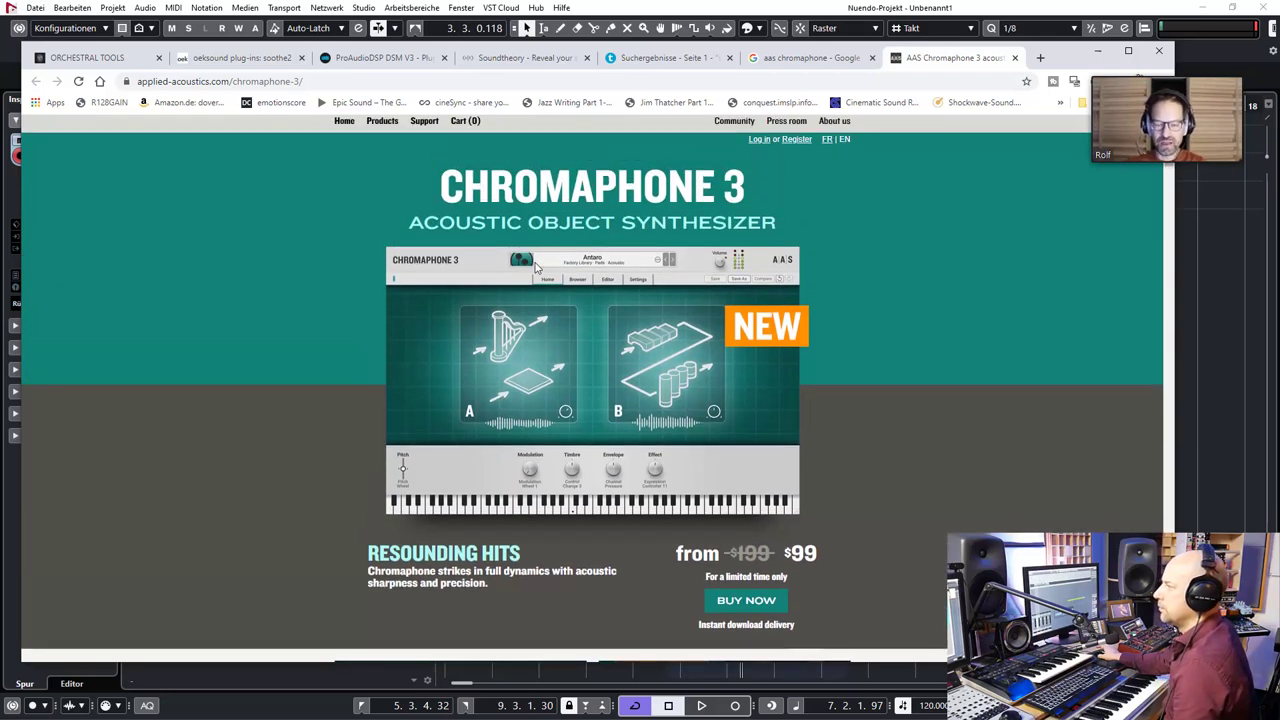